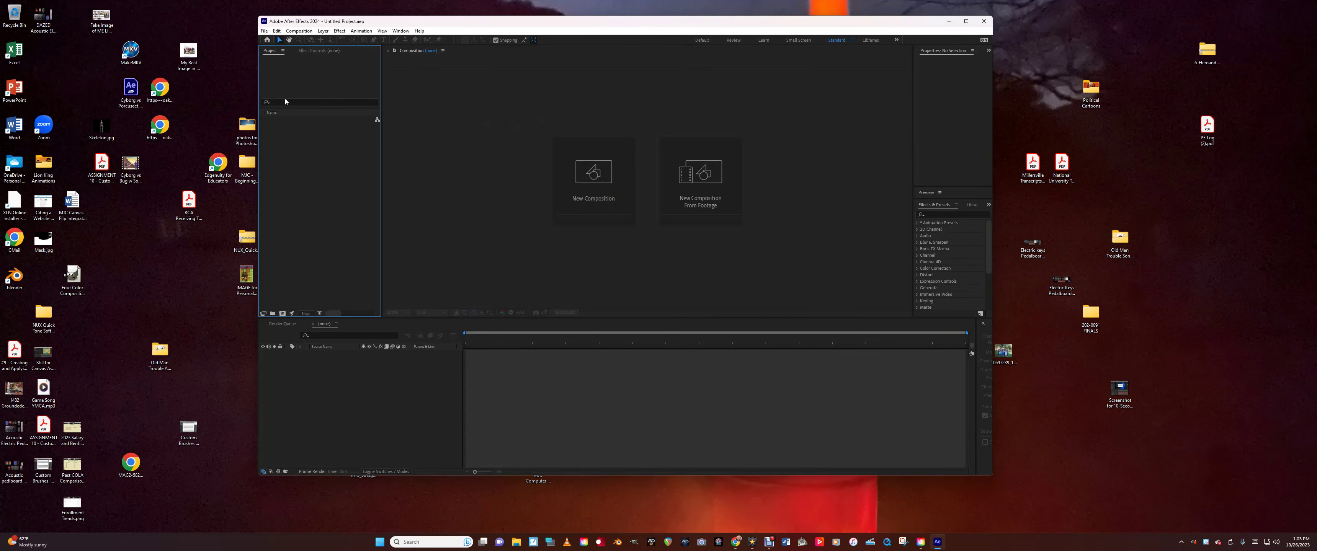
Create a new After Effects composition, Comp 1, with a 15 fps frame rate.
left_click(295, 31)
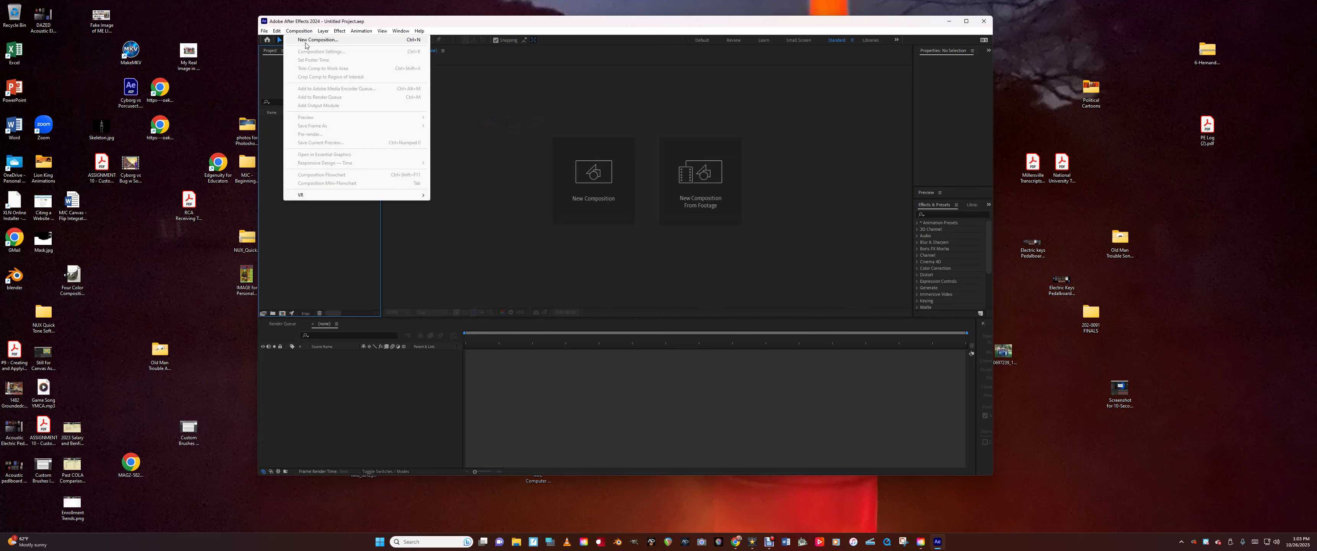
left_click(306, 40)
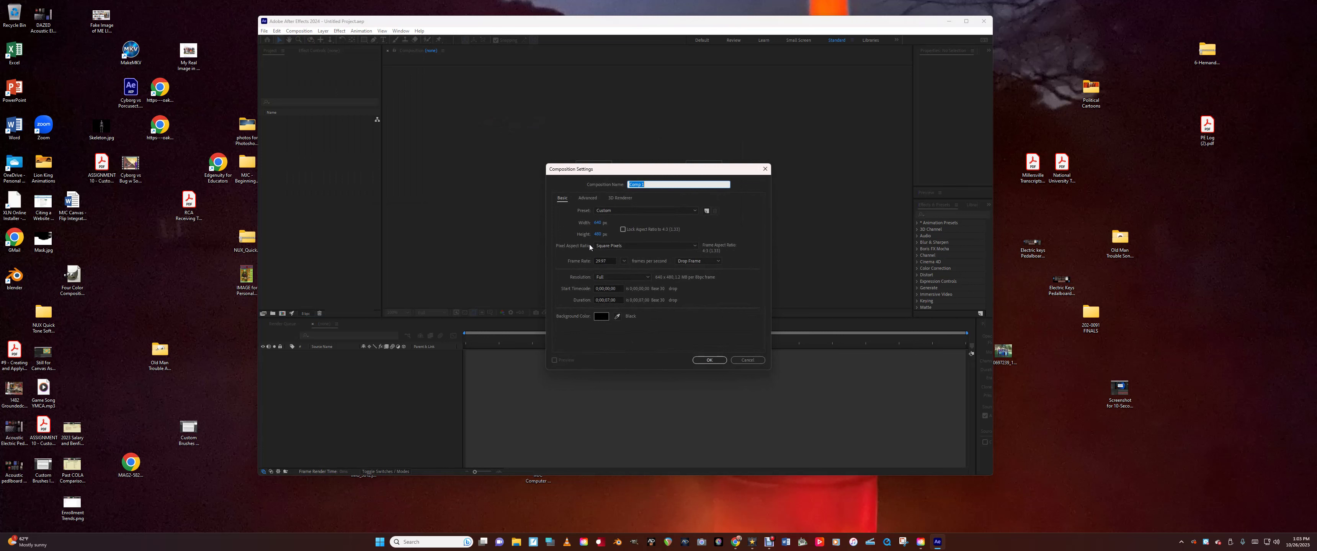
left_click(604, 261)
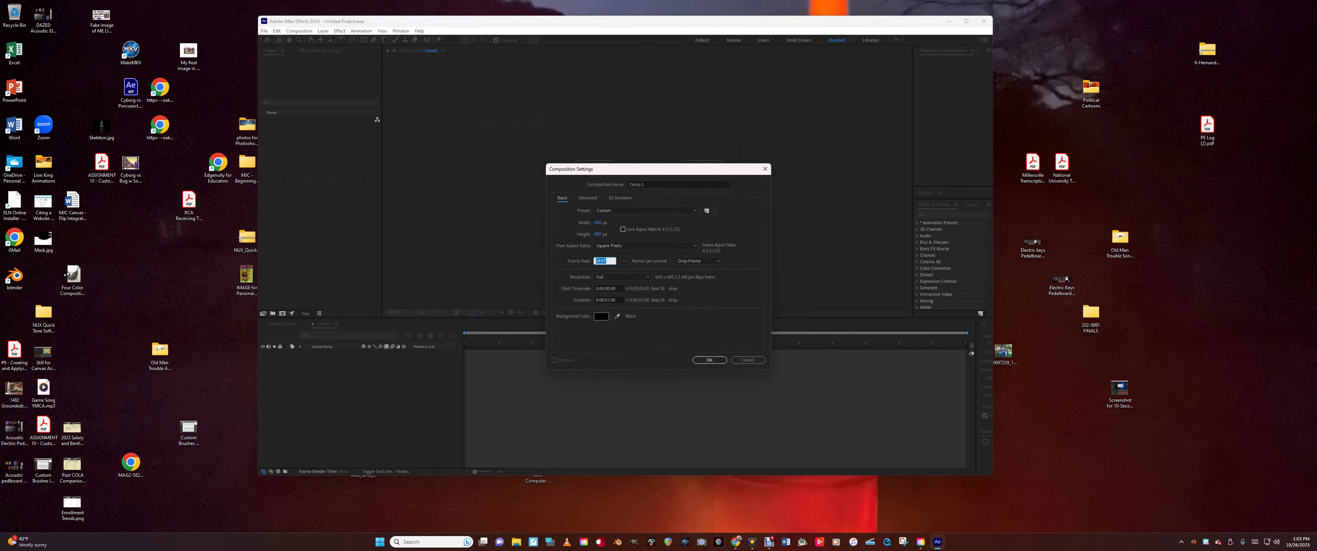
type("15")
left_click(608, 300)
left_click(709, 360)
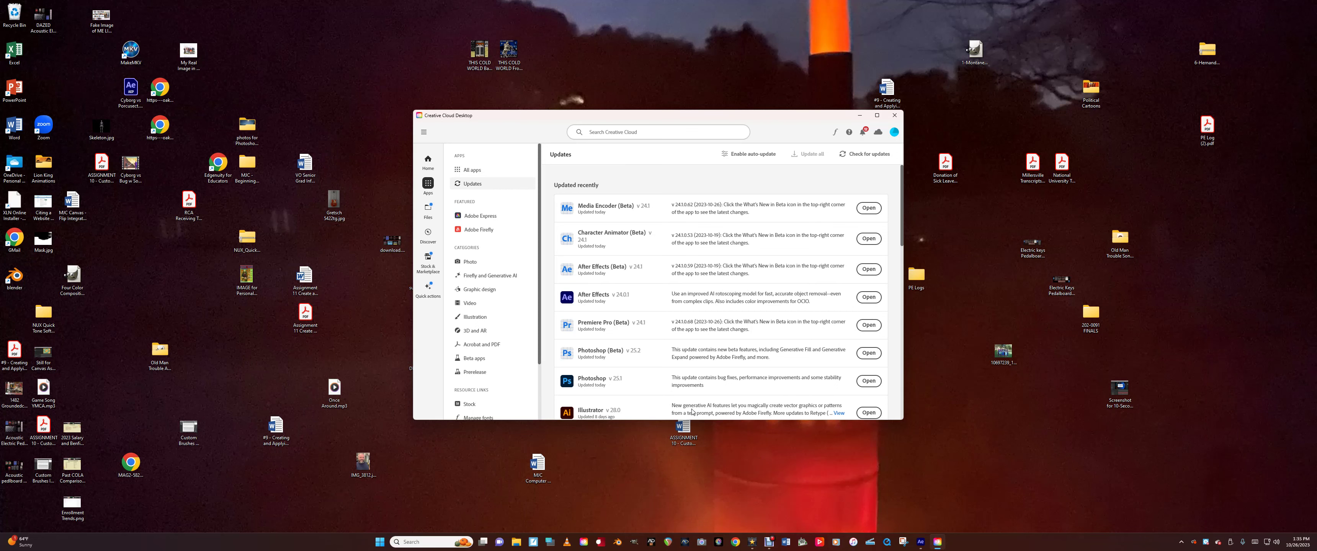
Launch Photoshop from the Creative Cloud Desktop Apps list and continue past the prompt.
left_click(595, 383)
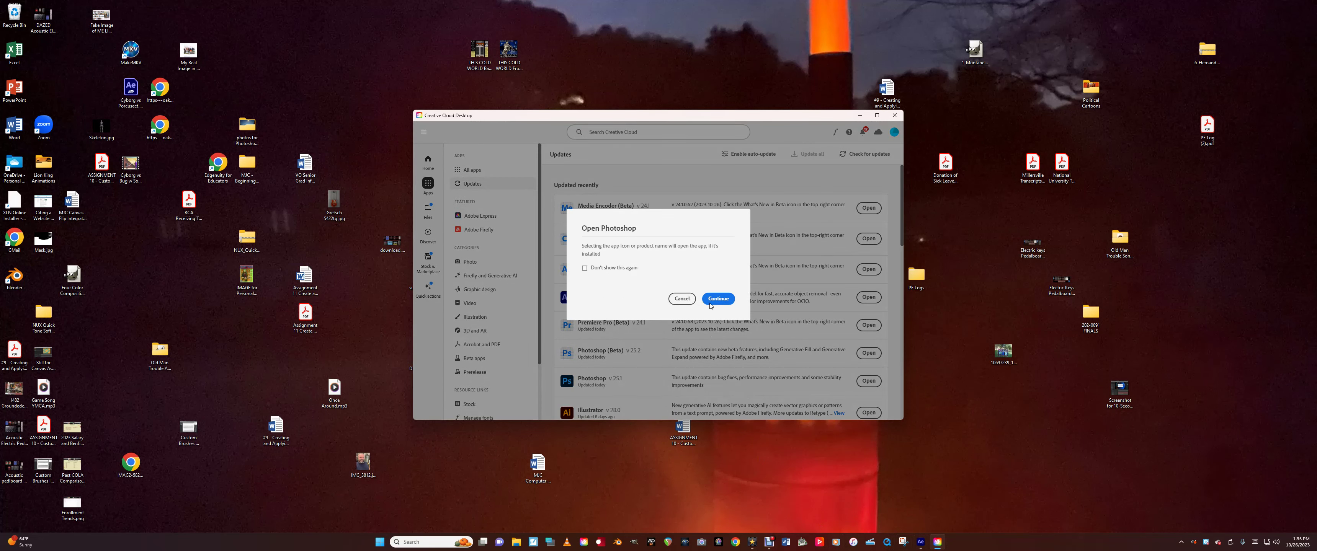
left_click(723, 297)
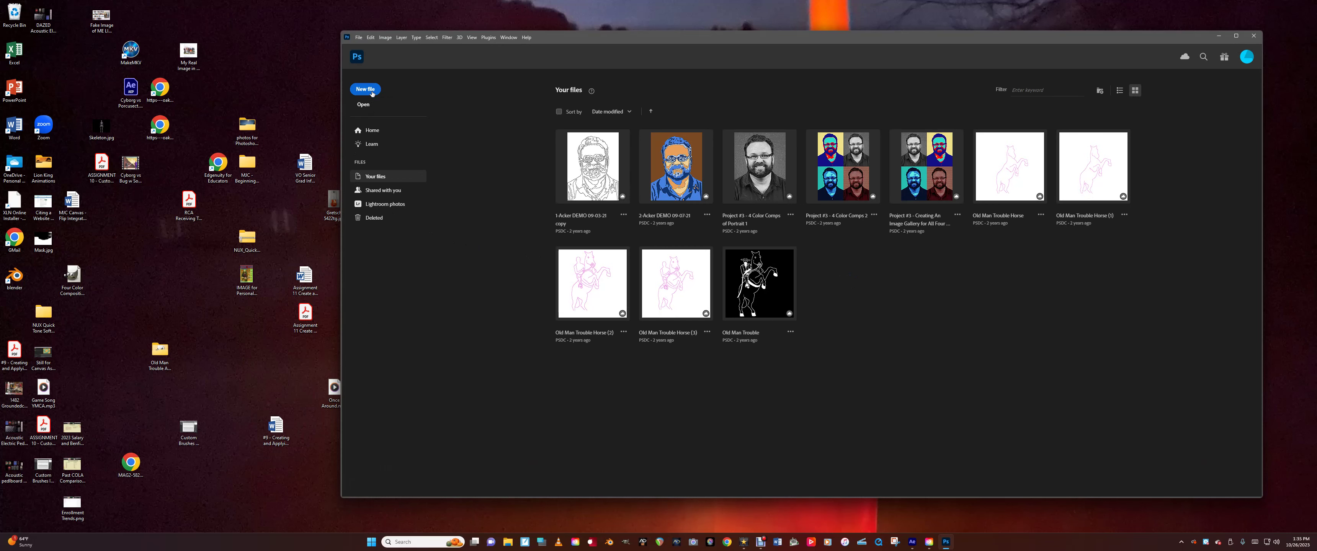
Create a 640×480 white document, convert Background to Layer 0, and add Layer 1.
left_click(372, 91)
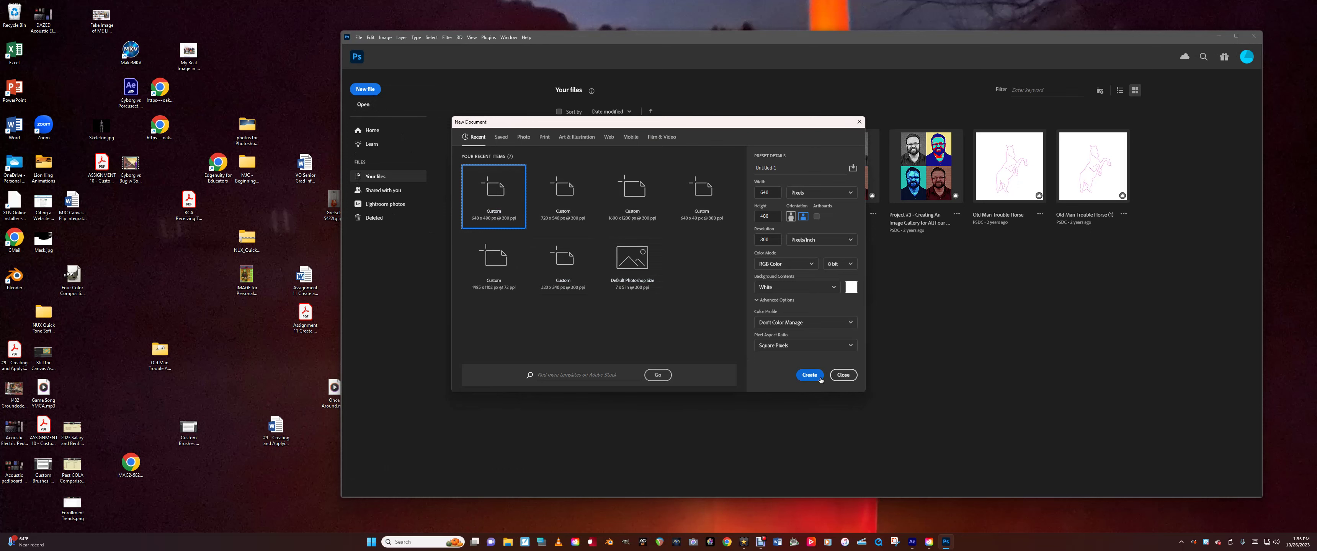
left_click(809, 375)
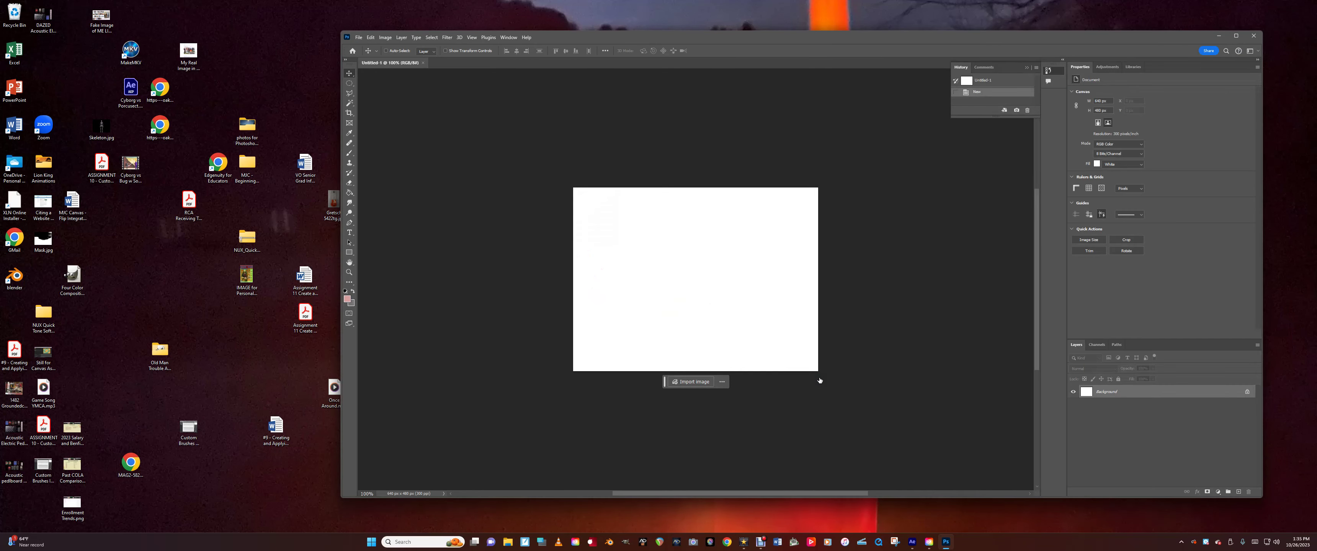
double_click(1129, 393)
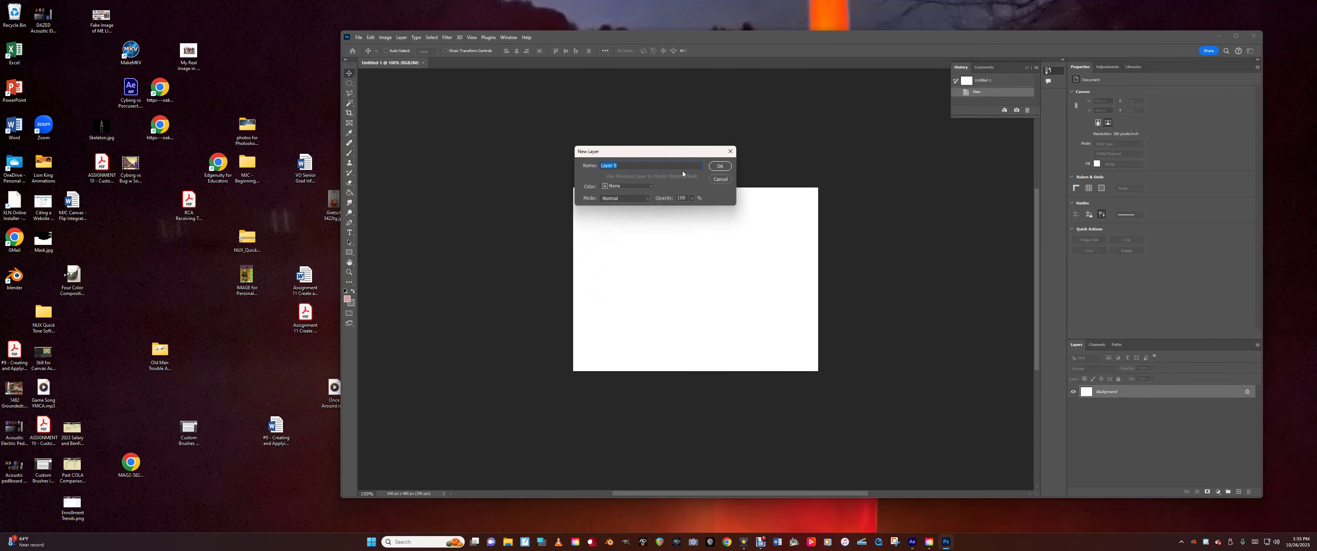
left_click(718, 167)
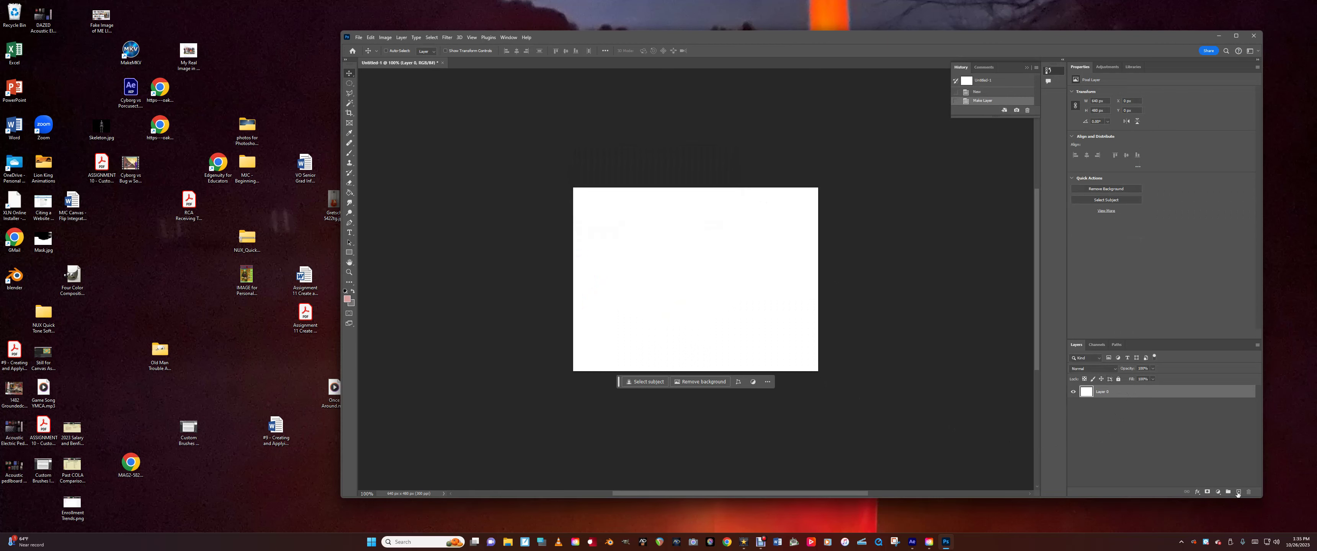
left_click(1238, 493)
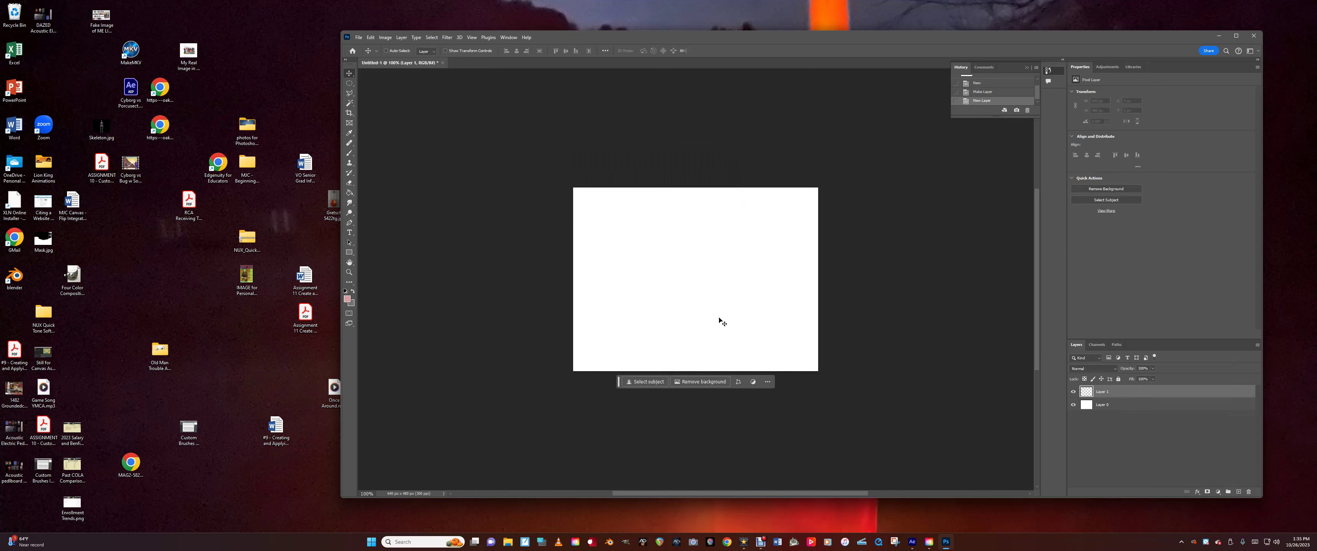
Fill a wide elliptical selection with default black on Layer 1, then deselect.
left_click(349, 83)
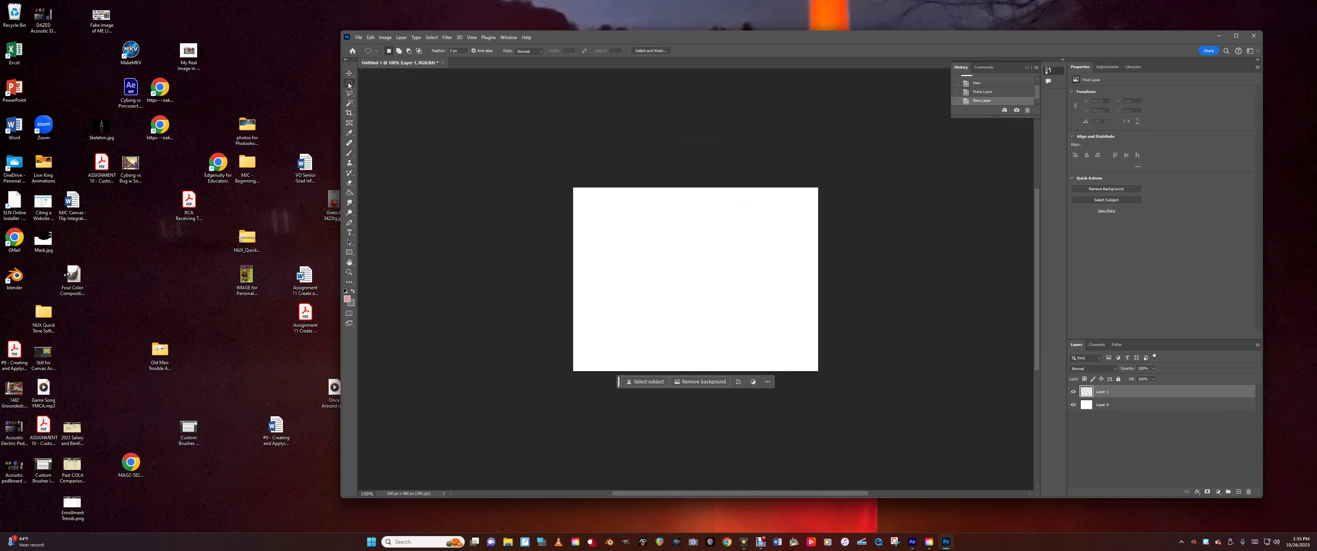
left_click_drag(598, 270, 686, 293)
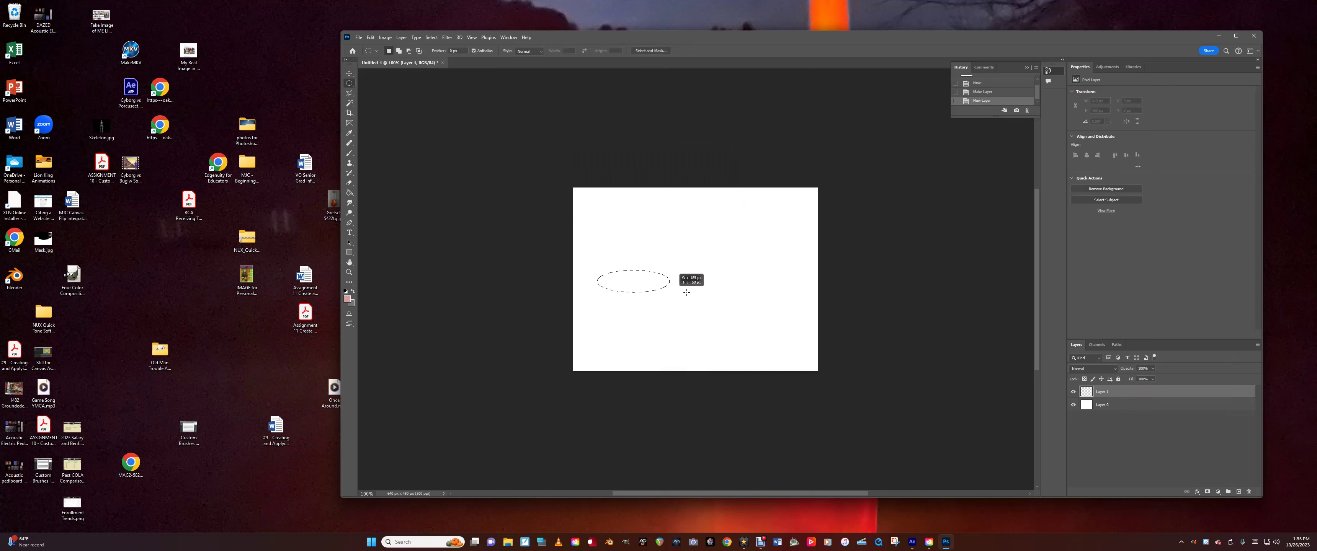
left_click_drag(774, 293, 799, 291)
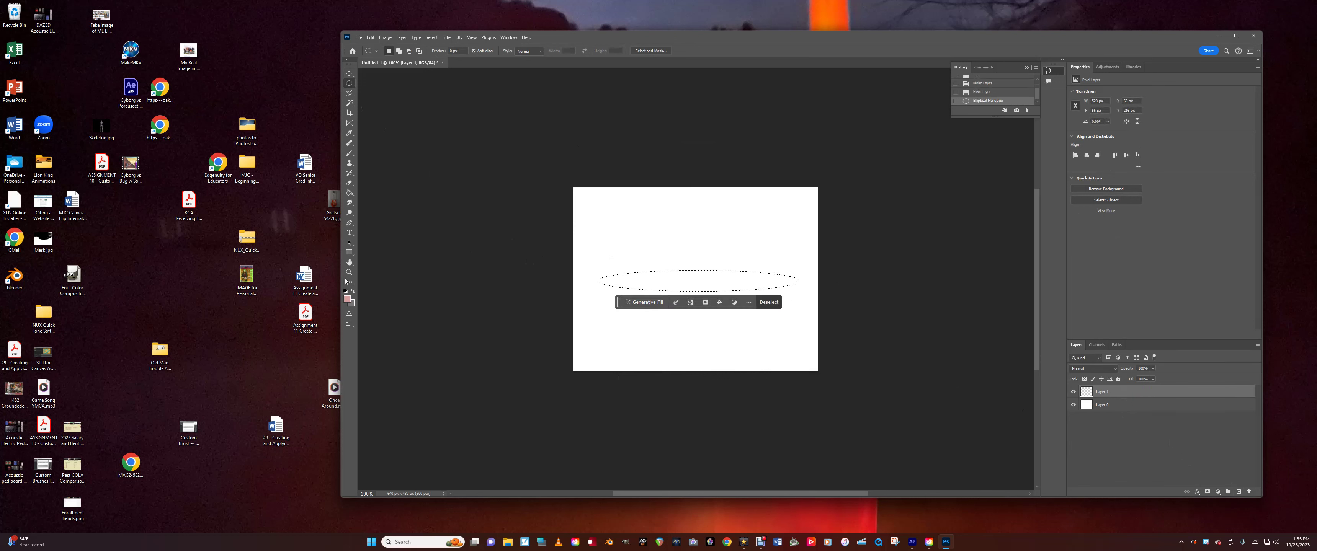
left_click(345, 291)
left_click(350, 193)
left_click(703, 285)
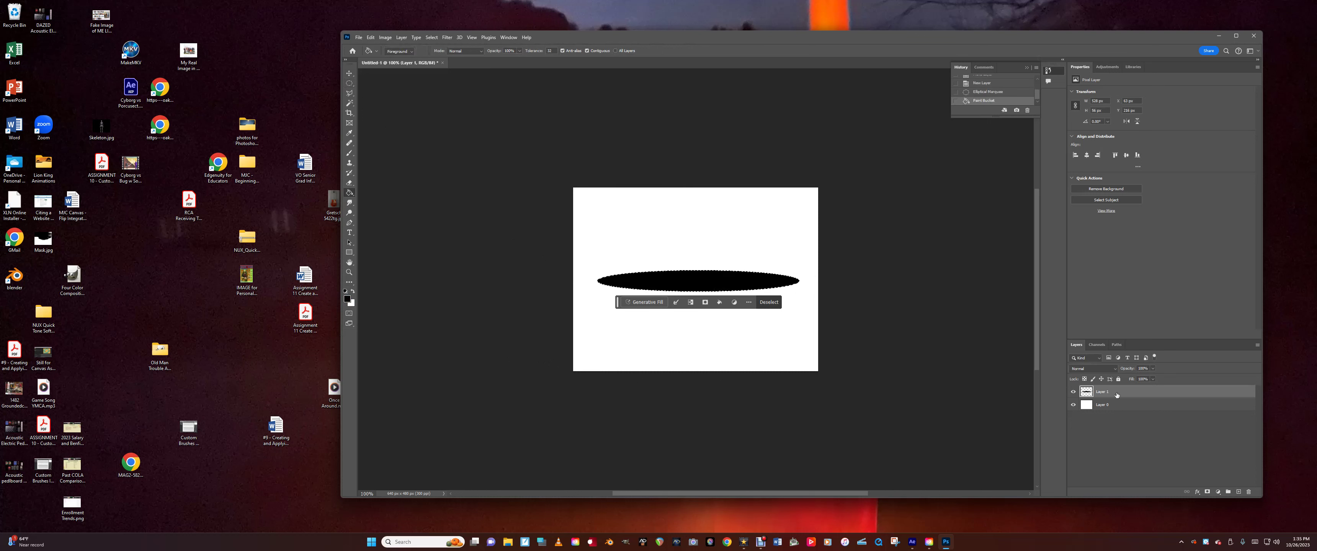
right_click(1117, 394)
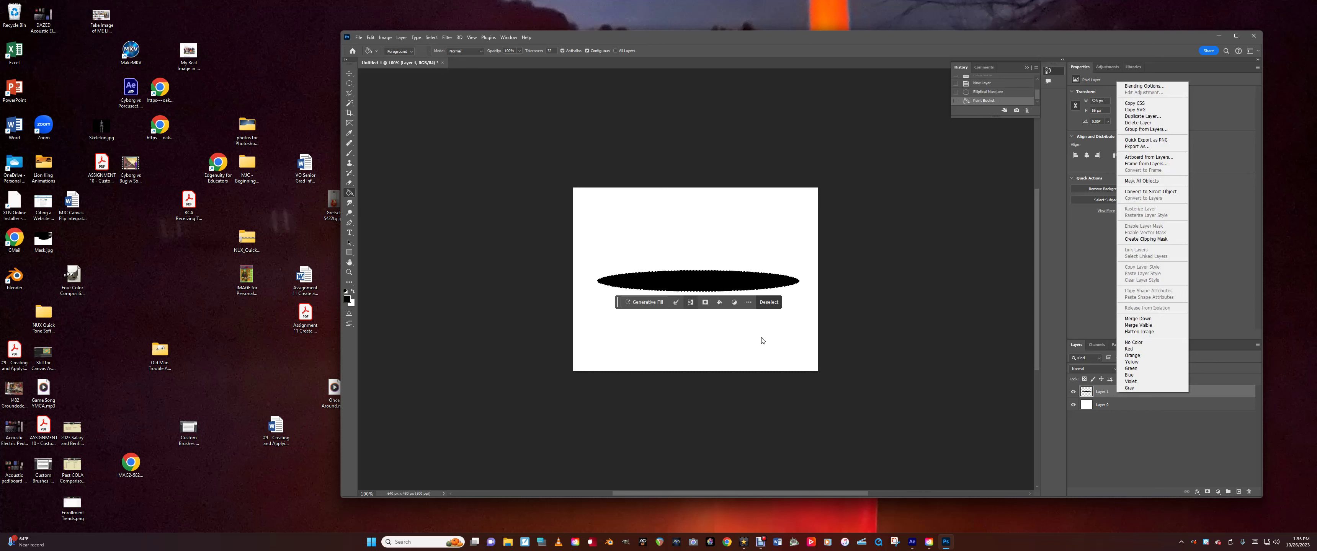
left_click(950, 361)
key("ctrl+d")
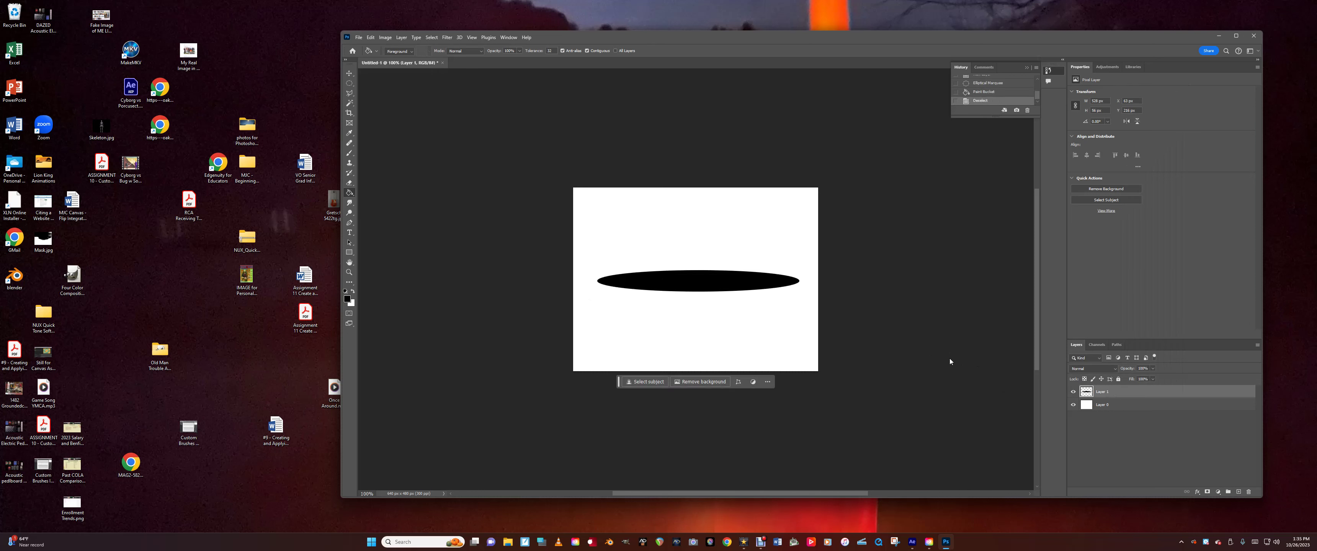
Duplicate Layer 1 as Layer 1 copy.
right_click(1122, 390)
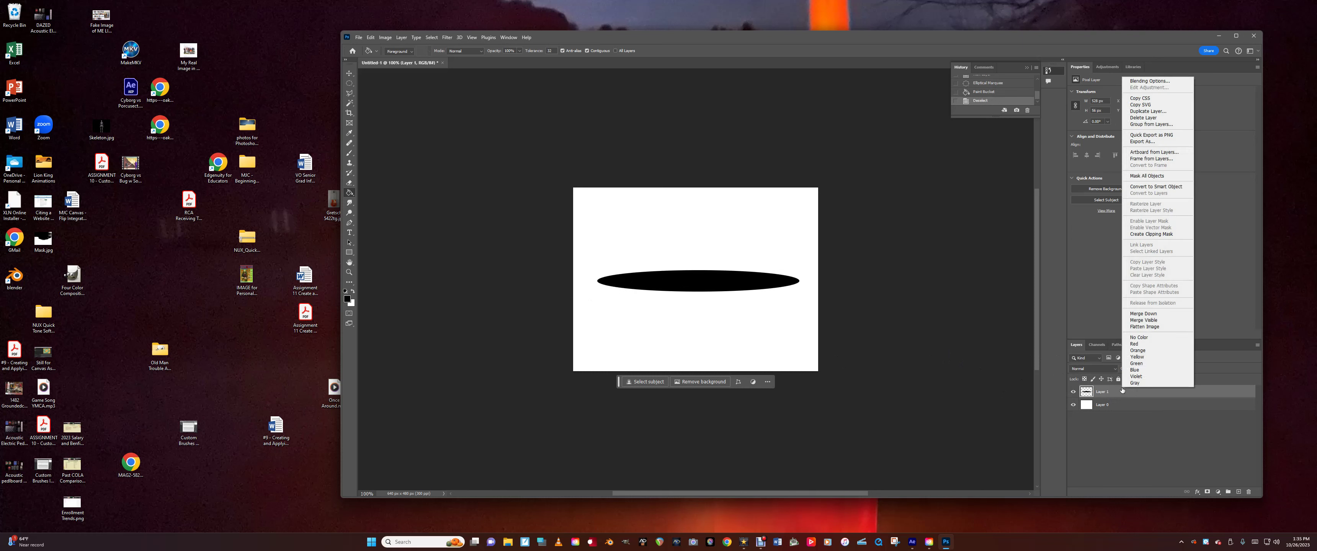
left_click(1145, 112)
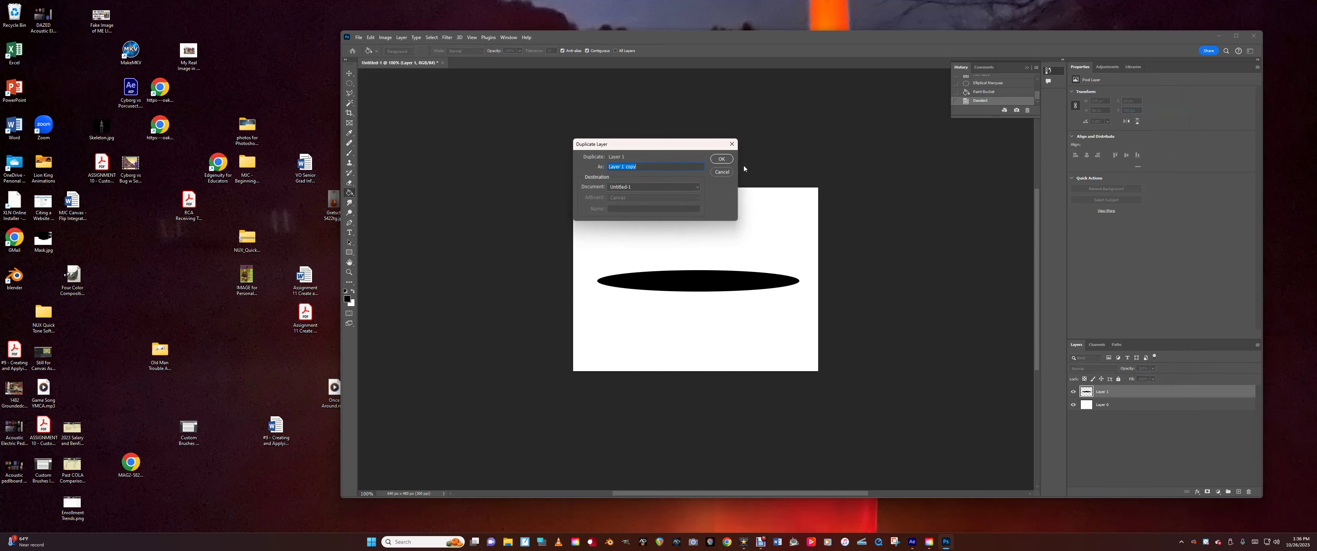
left_click(721, 159)
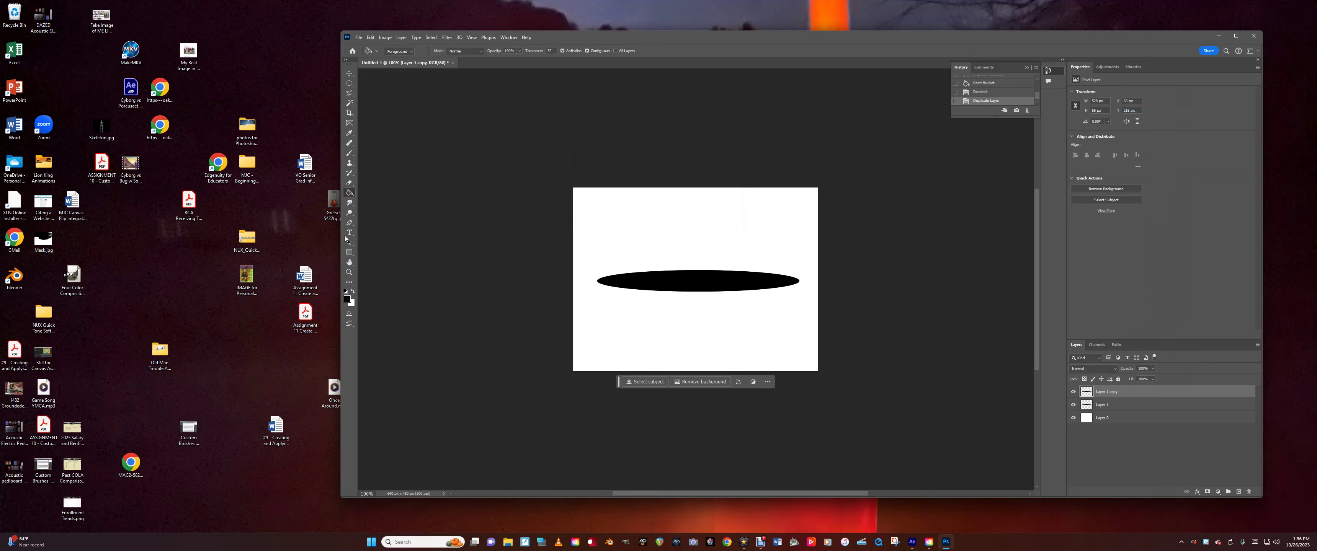
Fill the copied ellipse with a medium grey foreground colour.
left_click(348, 301)
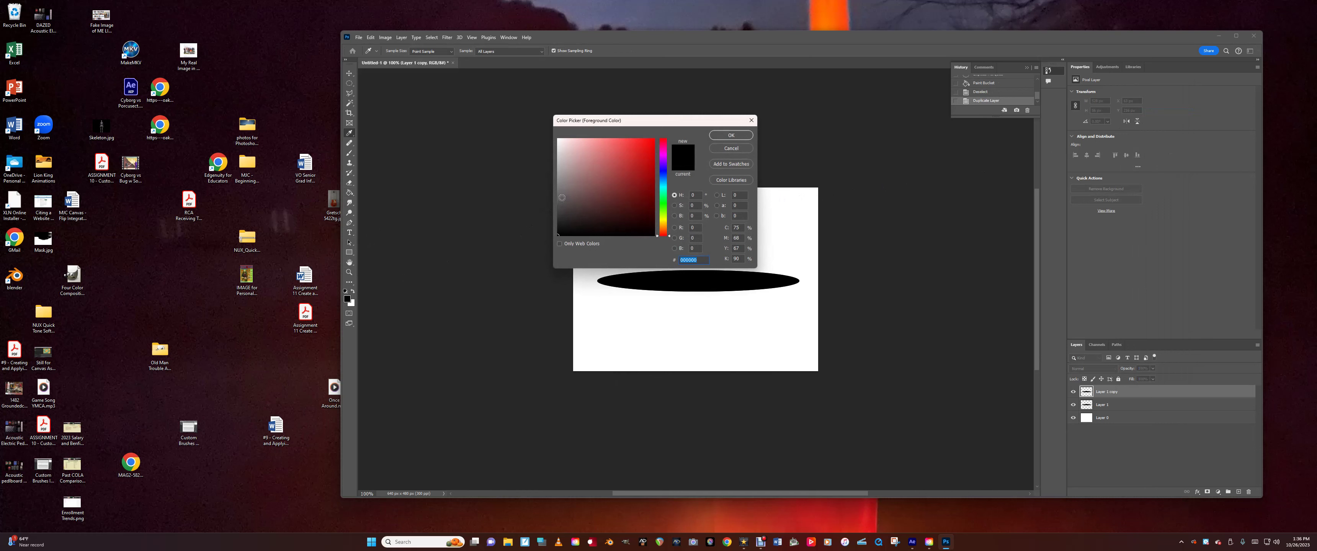
left_click(561, 186)
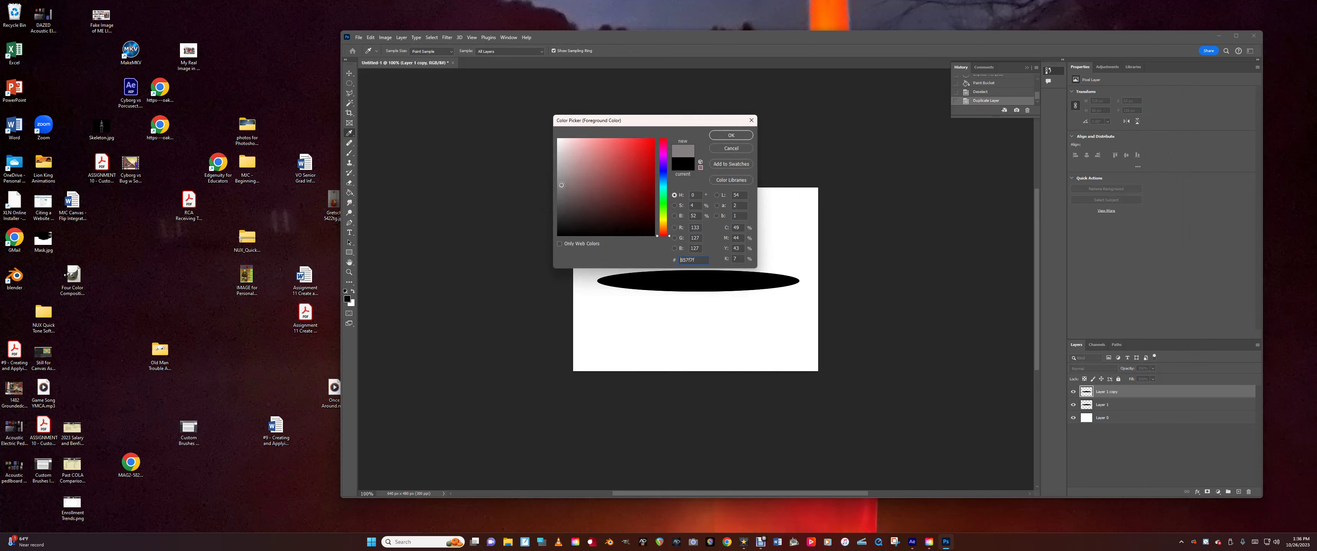
left_click(723, 137)
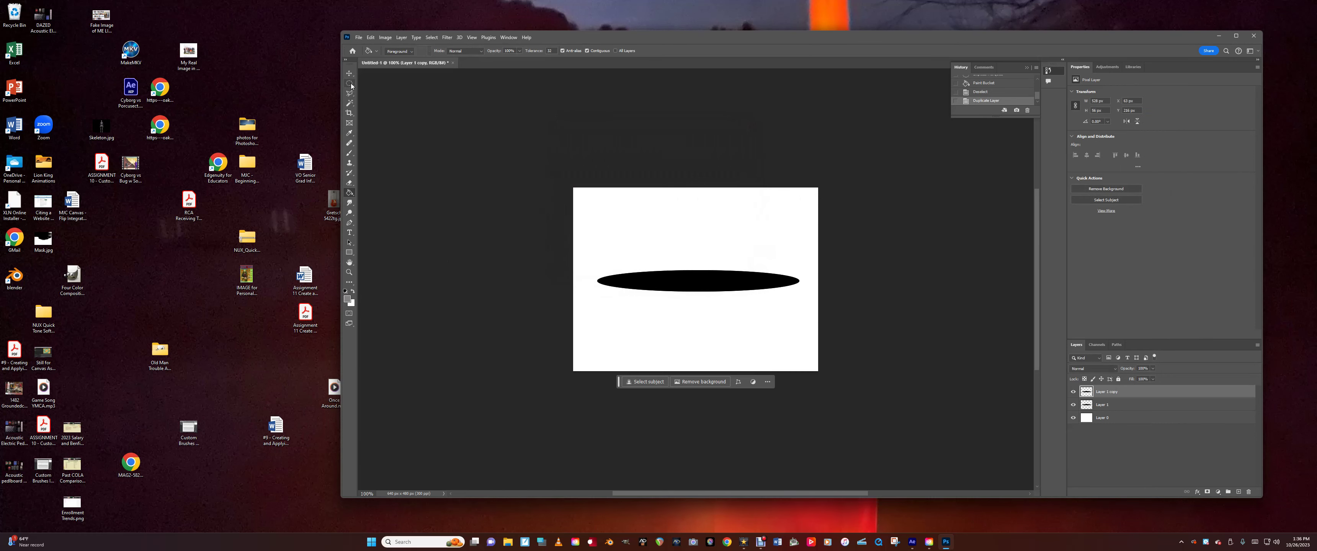
left_click(679, 285)
left_click(371, 39)
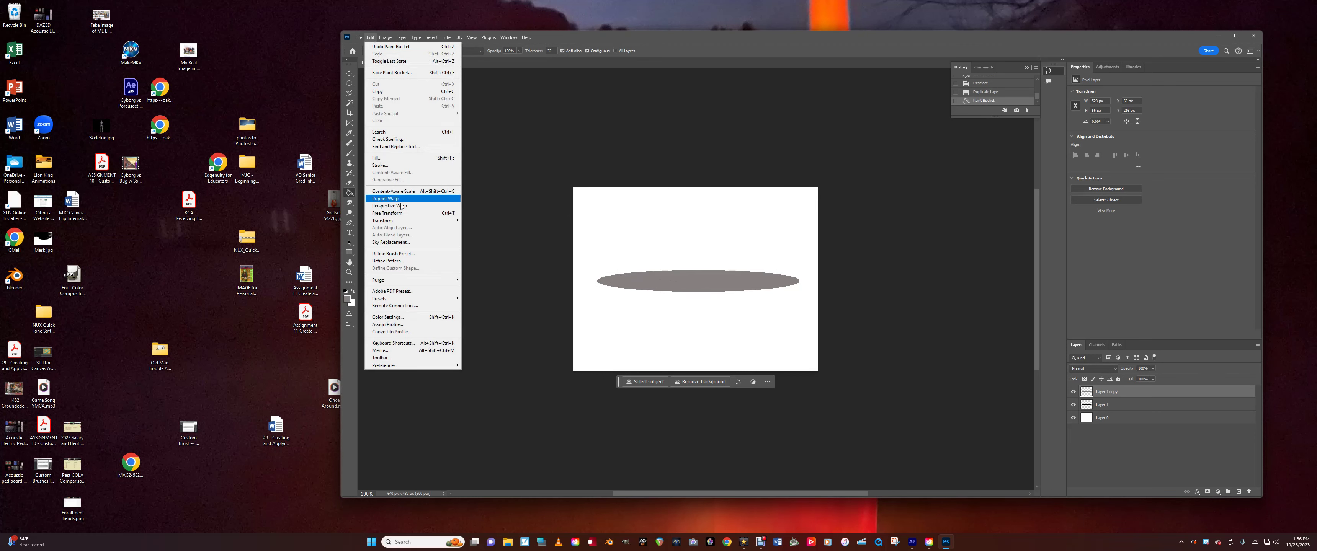
Scale the grey ellipse down to about 27 px tall and commit the transform.
left_click(473, 231)
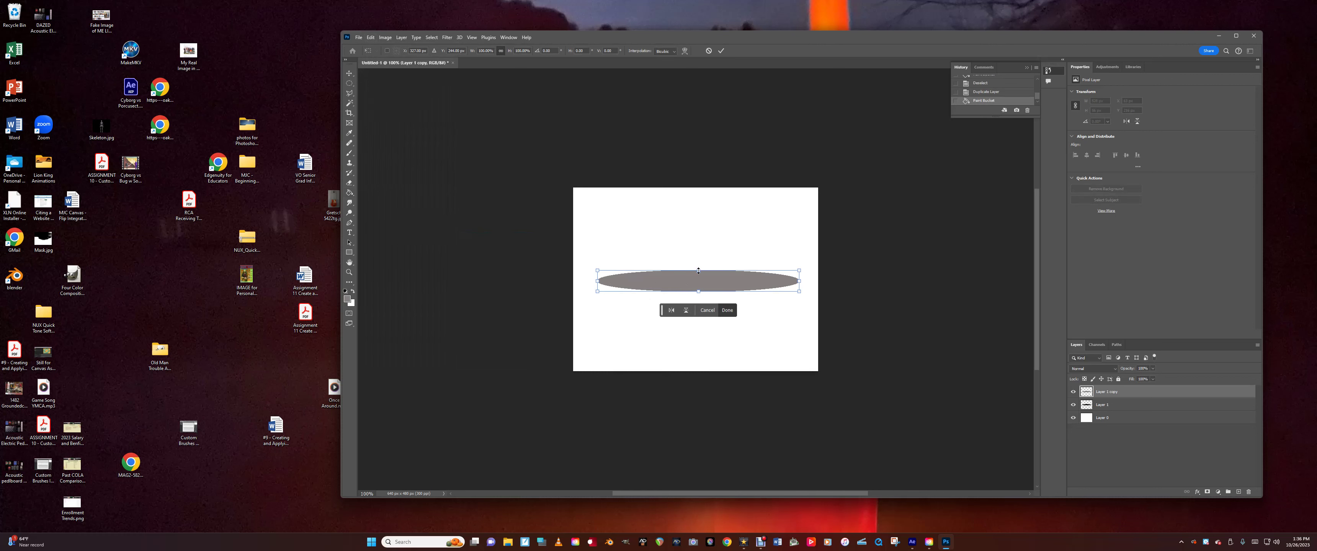
left_click_drag(699, 271, 699, 281)
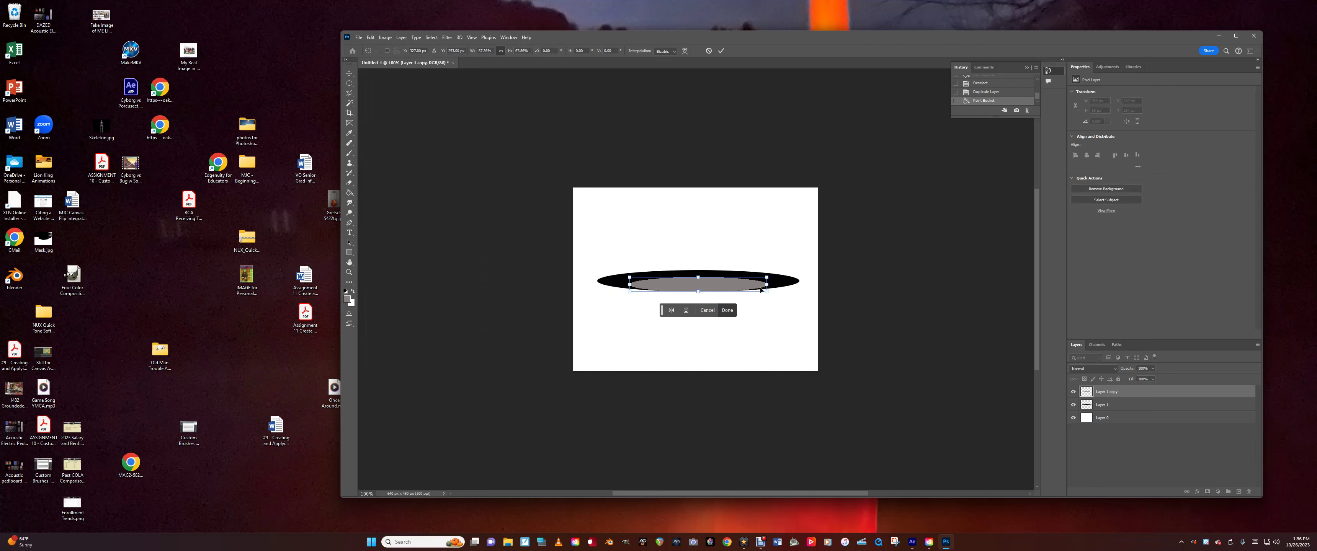
key("ctrl+z")
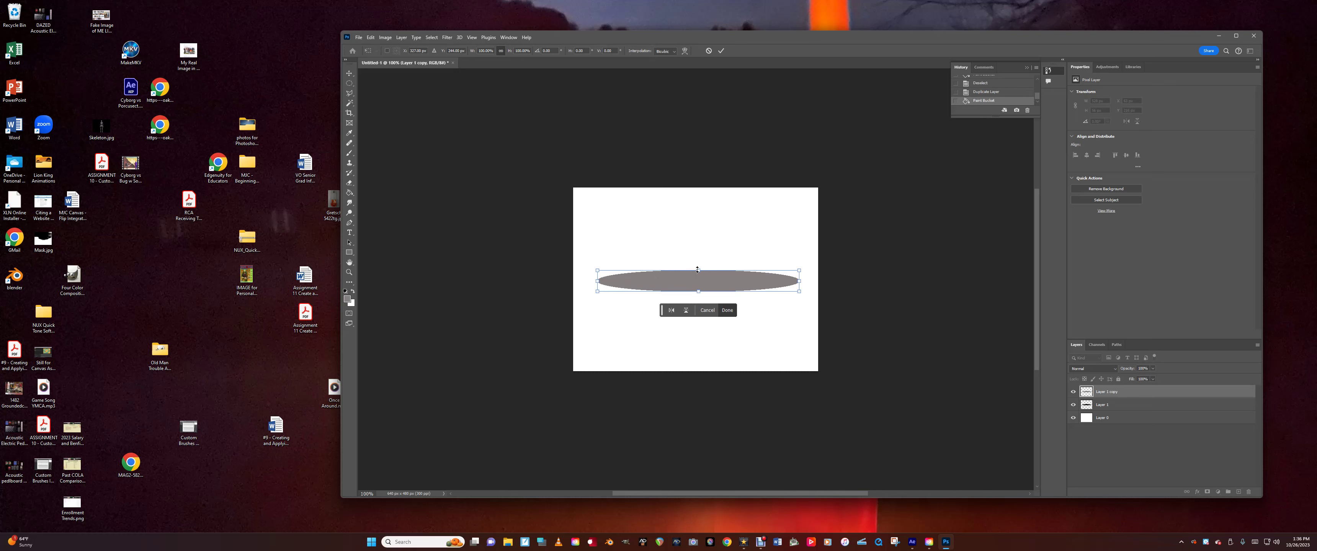
left_click_drag(699, 270, 699, 287)
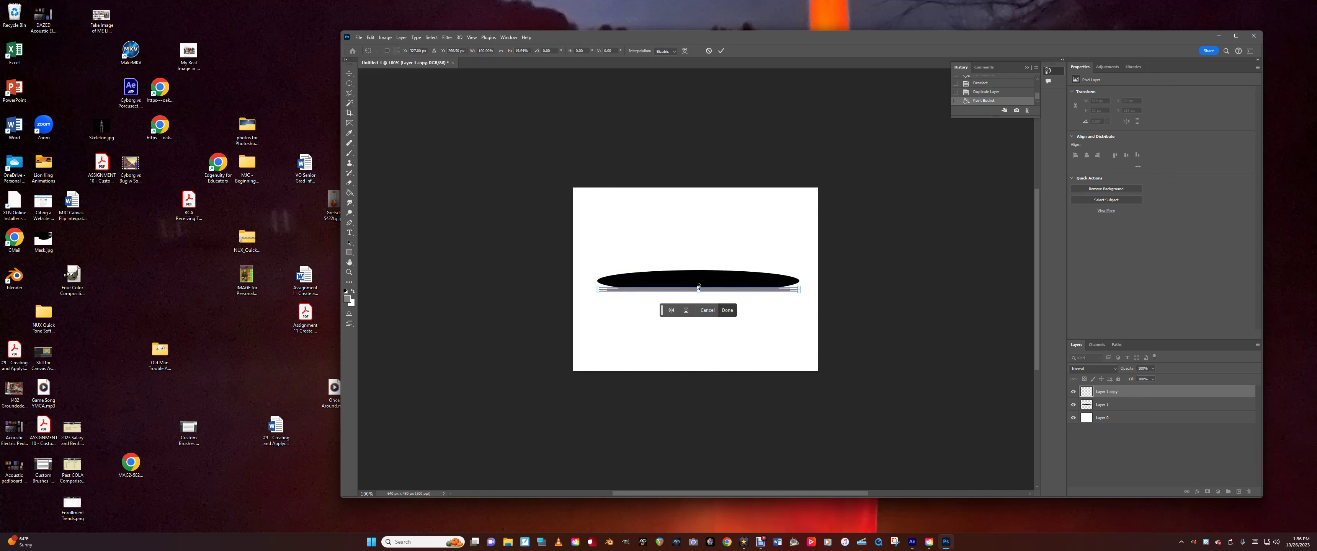
key("Return")
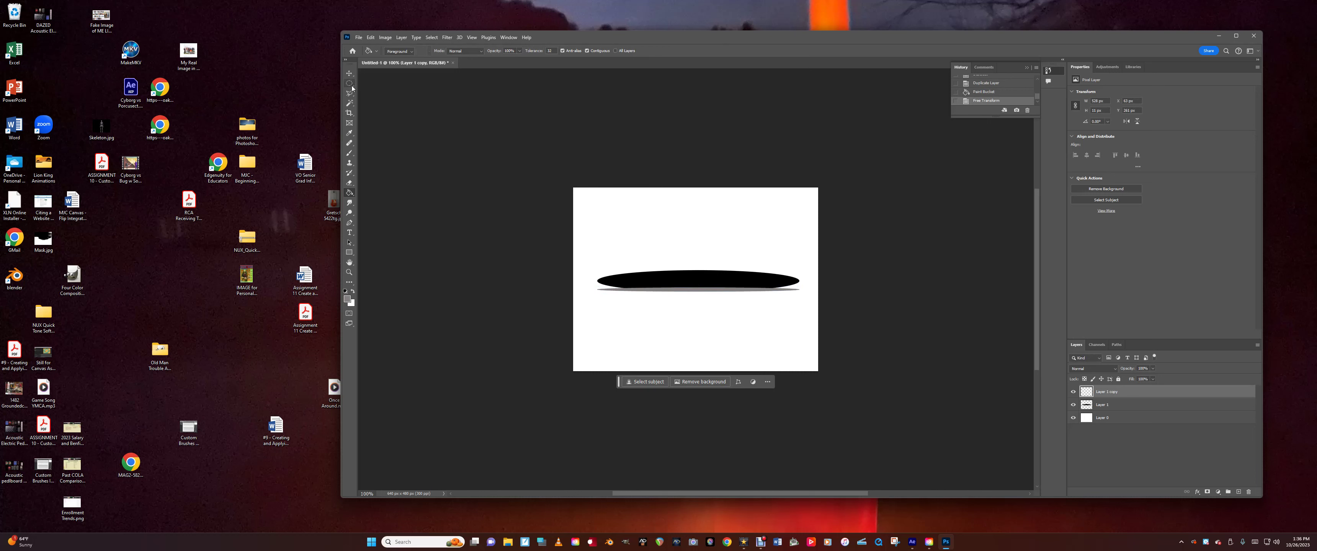
Move the thin grey ellipse up onto the black ellipse and align it.
left_click(349, 75)
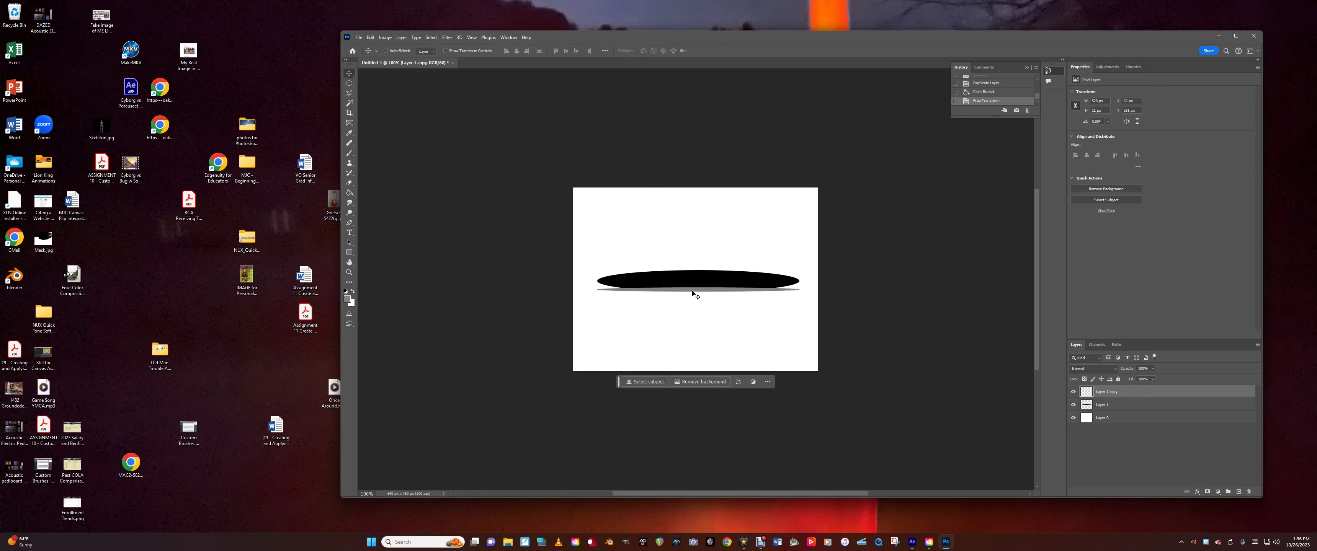
left_click_drag(694, 292, 694, 284)
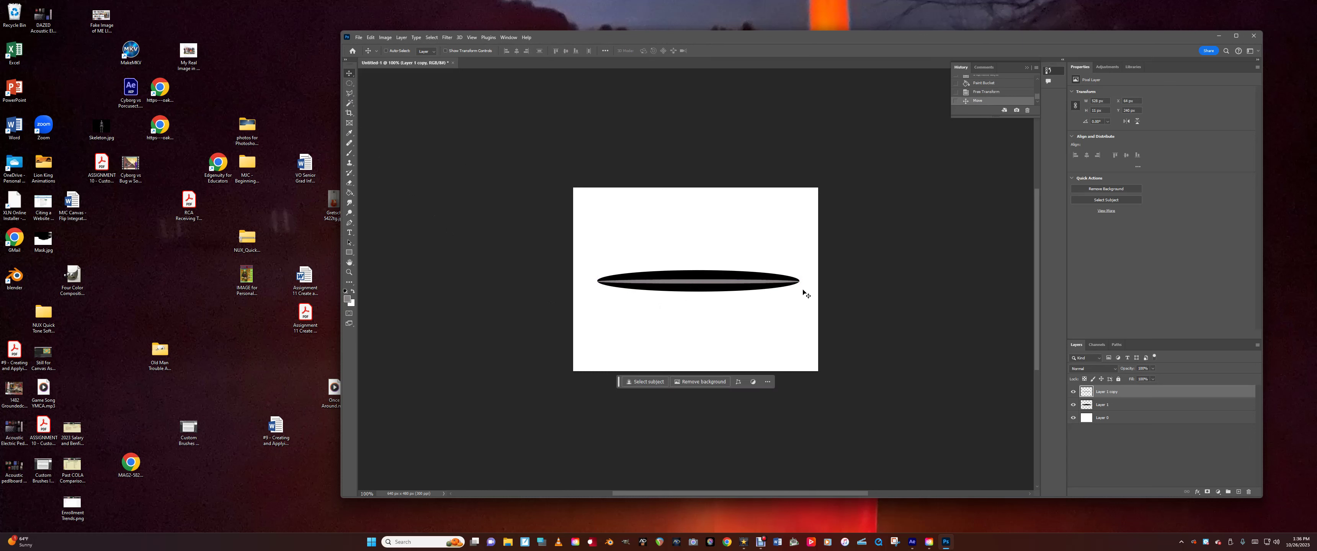
left_click_drag(744, 281, 741, 285)
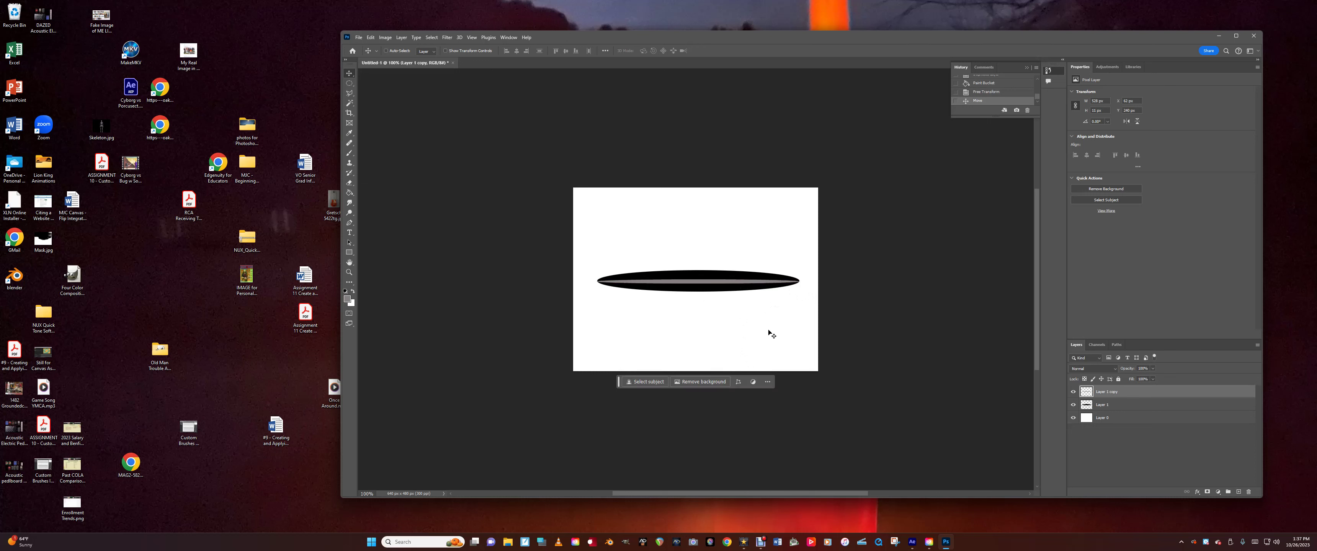
Duplicate Layer 1 copy as Layer 1 copy 2 and fill its stripe white.
right_click(1118, 397)
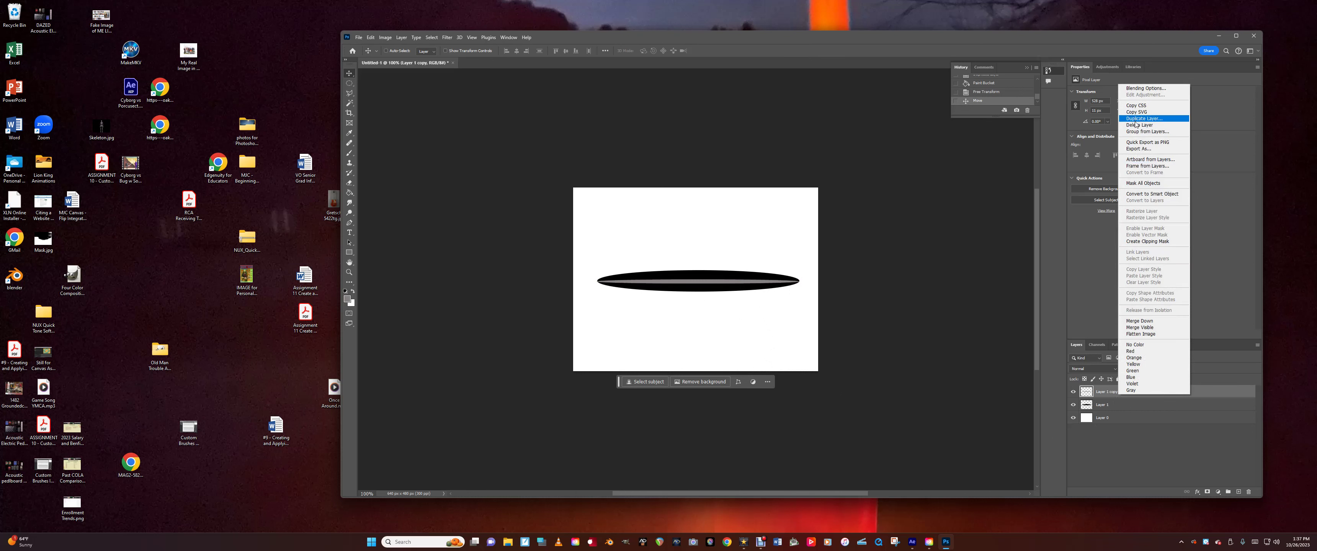
left_click(1144, 118)
left_click(722, 160)
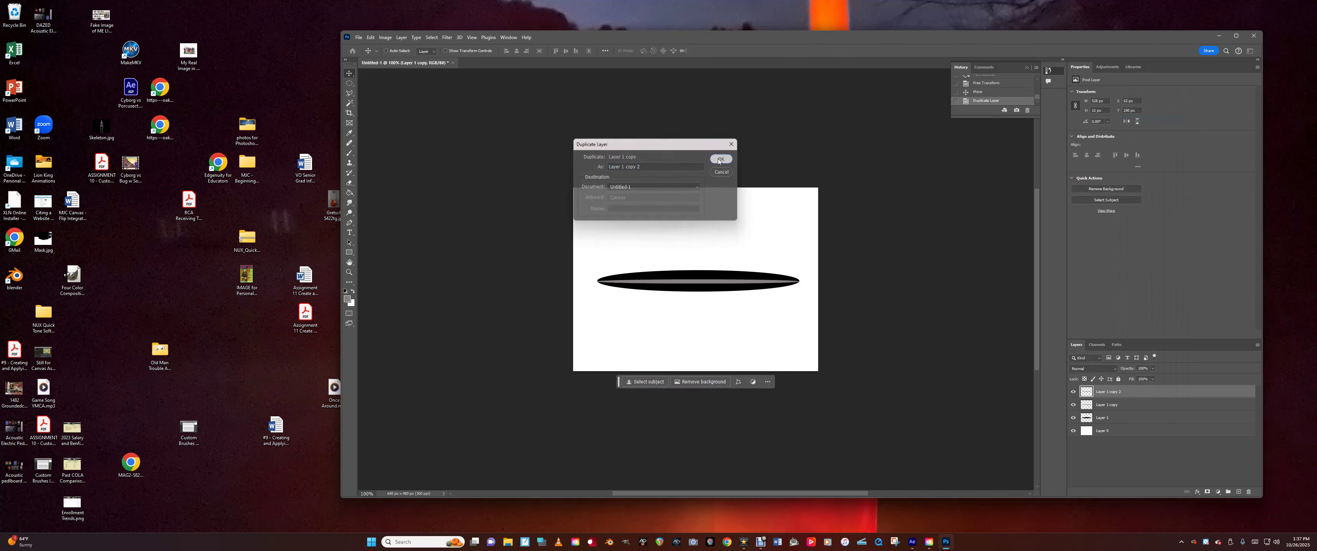
left_click(353, 294)
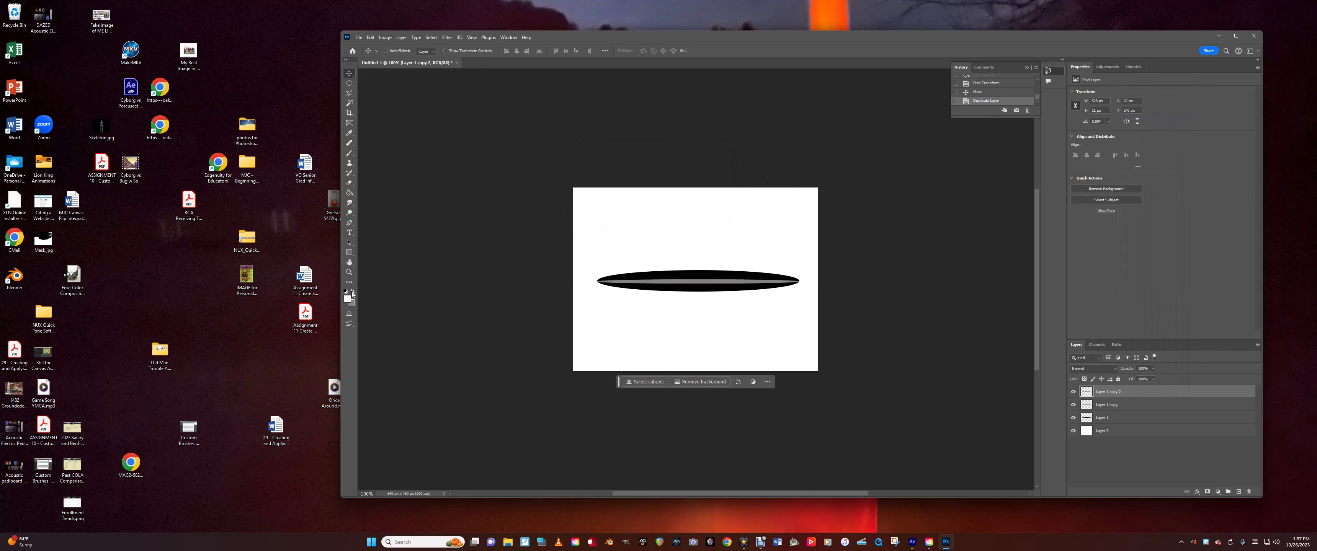
left_click(349, 193)
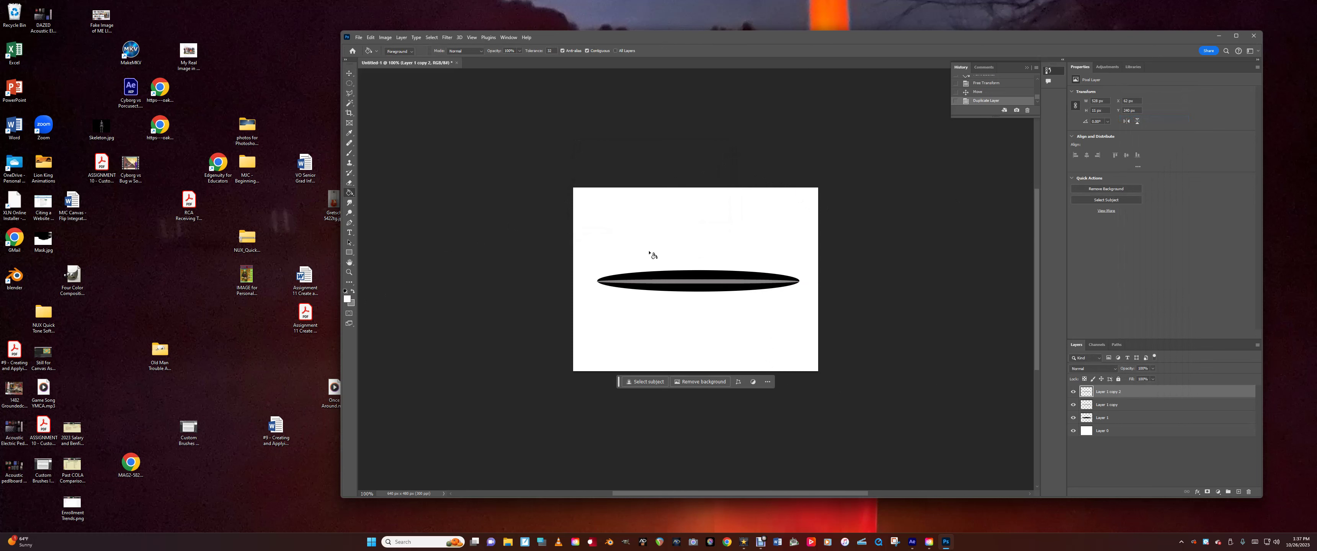
left_click(665, 282)
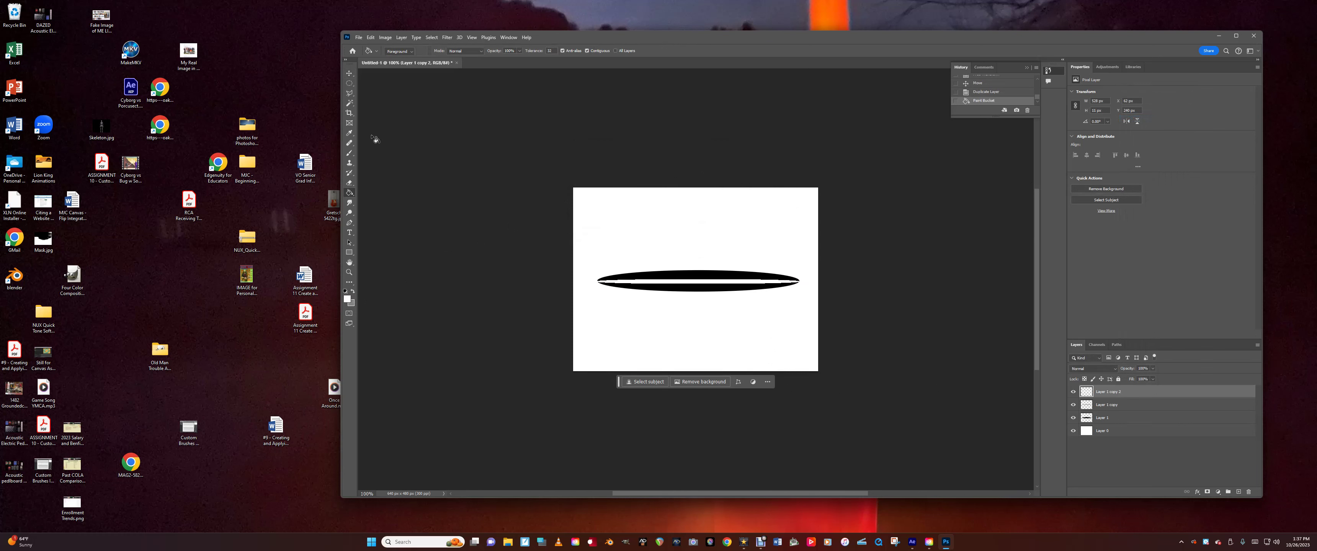
Scale the white stripe to about 45% height and nudge it into place.
left_click(349, 73)
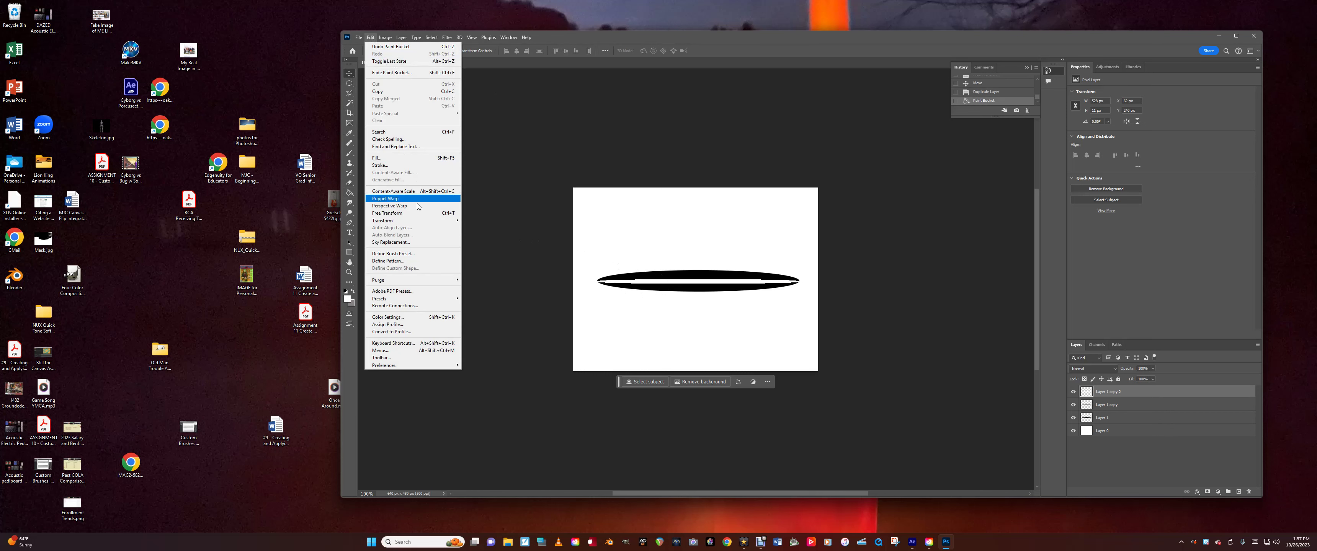
mouse_move(409, 221)
left_click(480, 234)
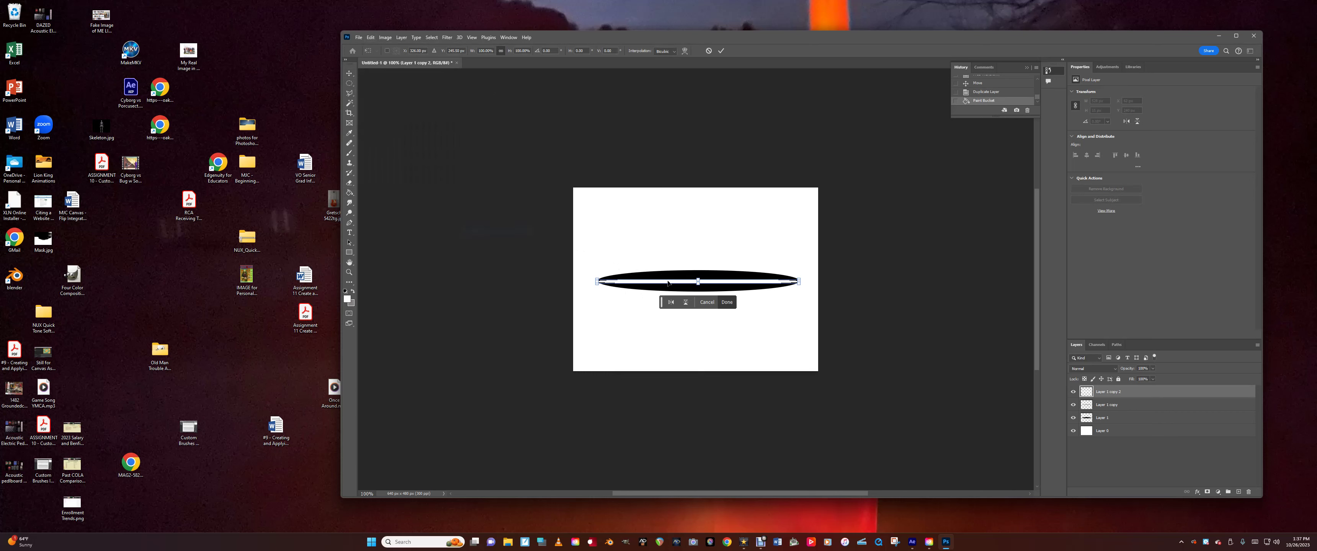
left_click(699, 280)
left_click_drag(698, 280, 698, 283)
key("Return")
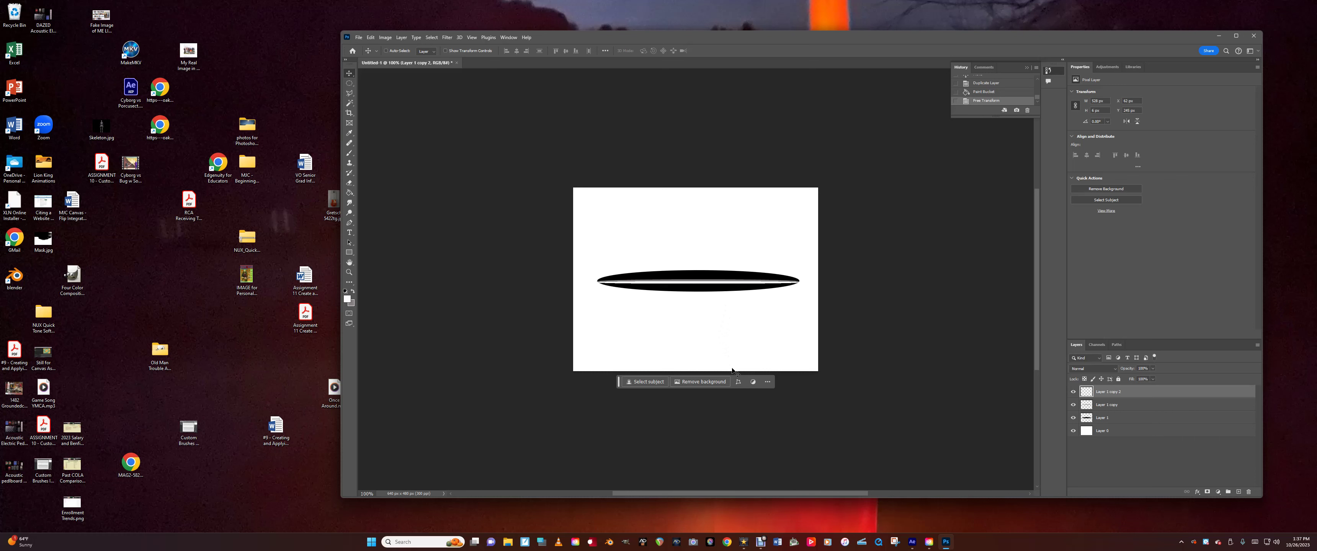
left_click(702, 285)
left_click_drag(702, 282, 701, 283)
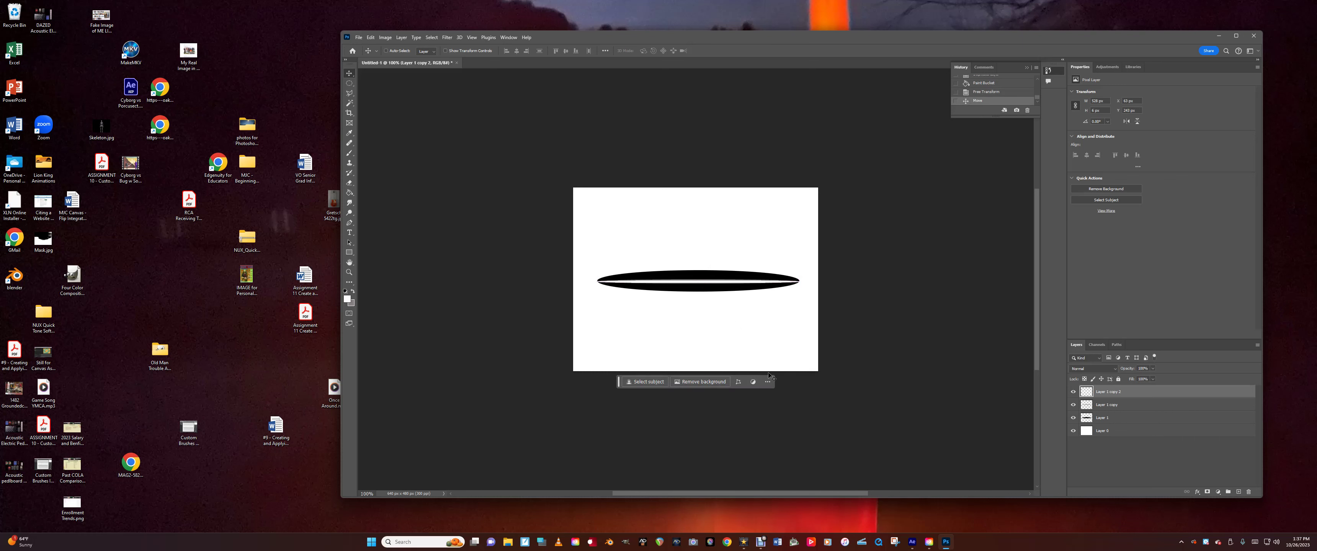
Add Layer 2 below Layer 1 with an elliptical selection over the black shape's top.
left_click(1239, 492)
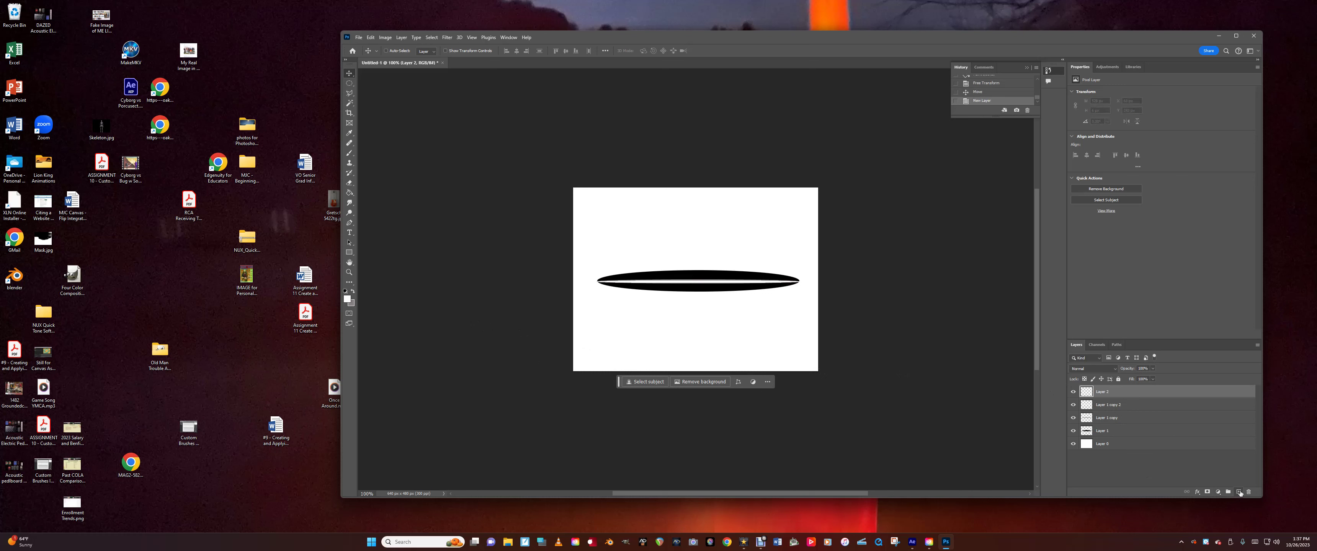
left_click(349, 83)
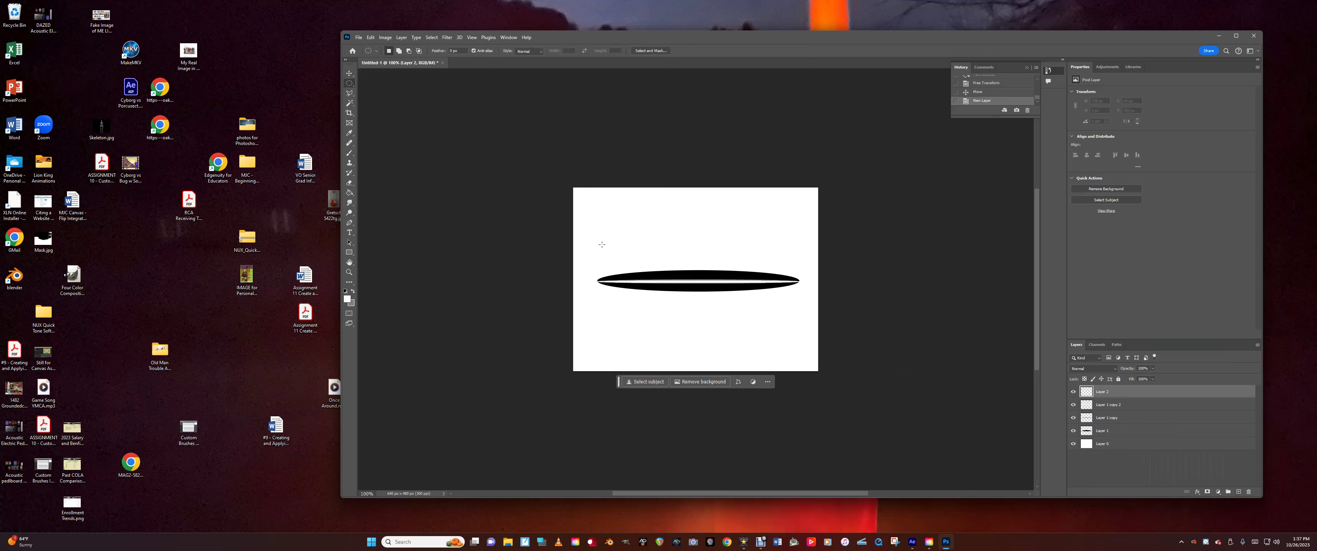
left_click_drag(663, 266, 705, 275)
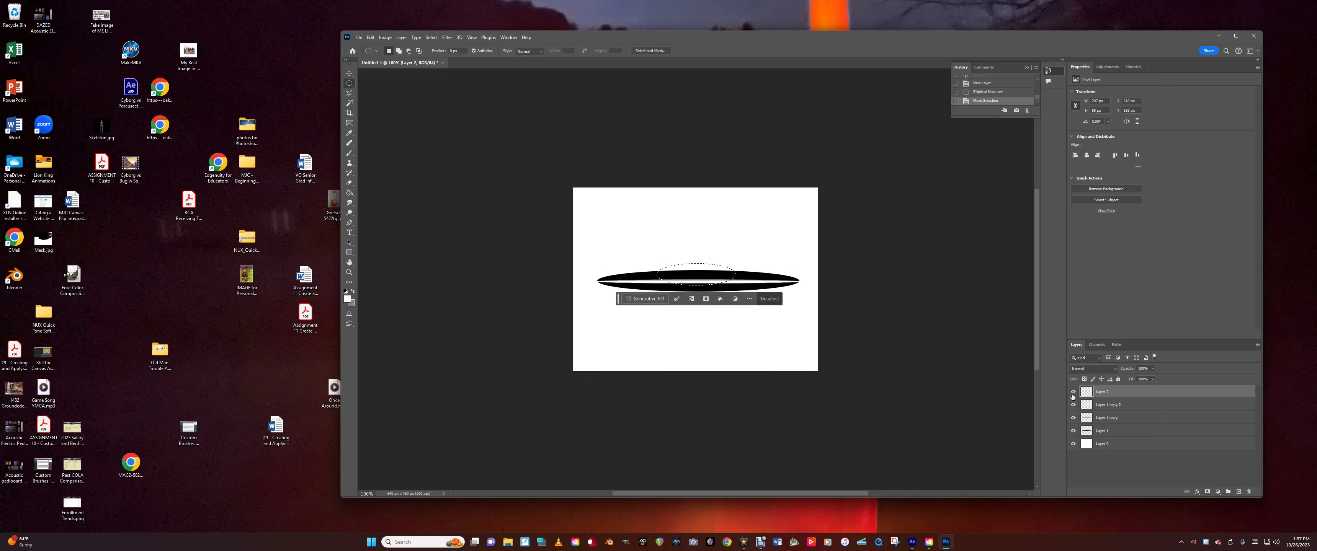
left_click_drag(1138, 392, 1109, 431)
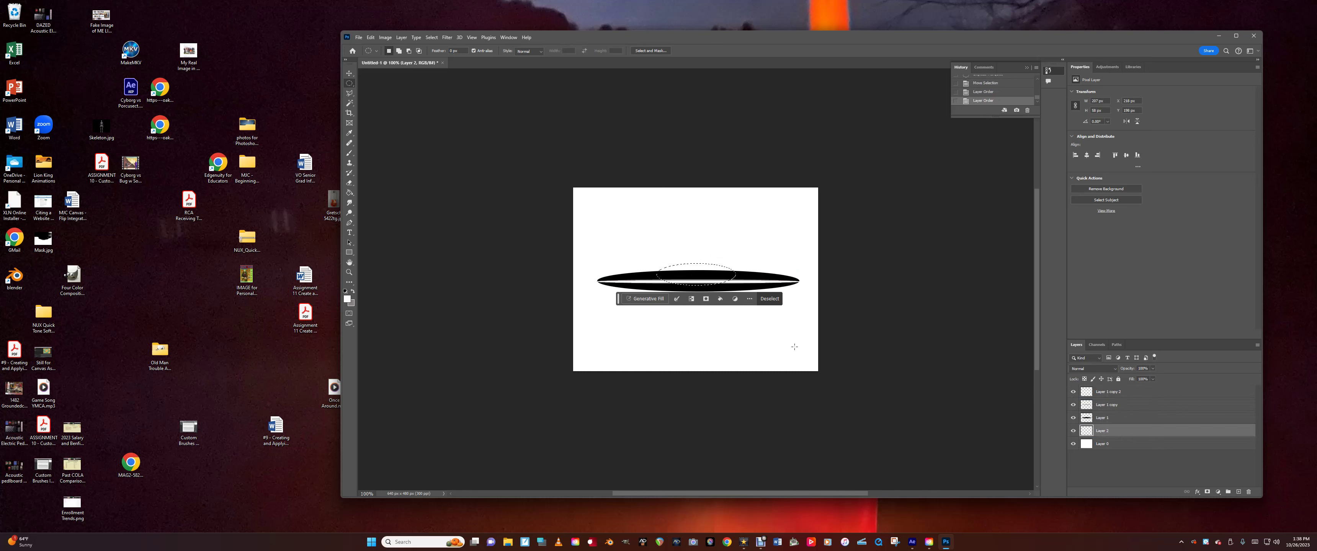
Fill the dome selection with bright red and deselect.
left_click(347, 297)
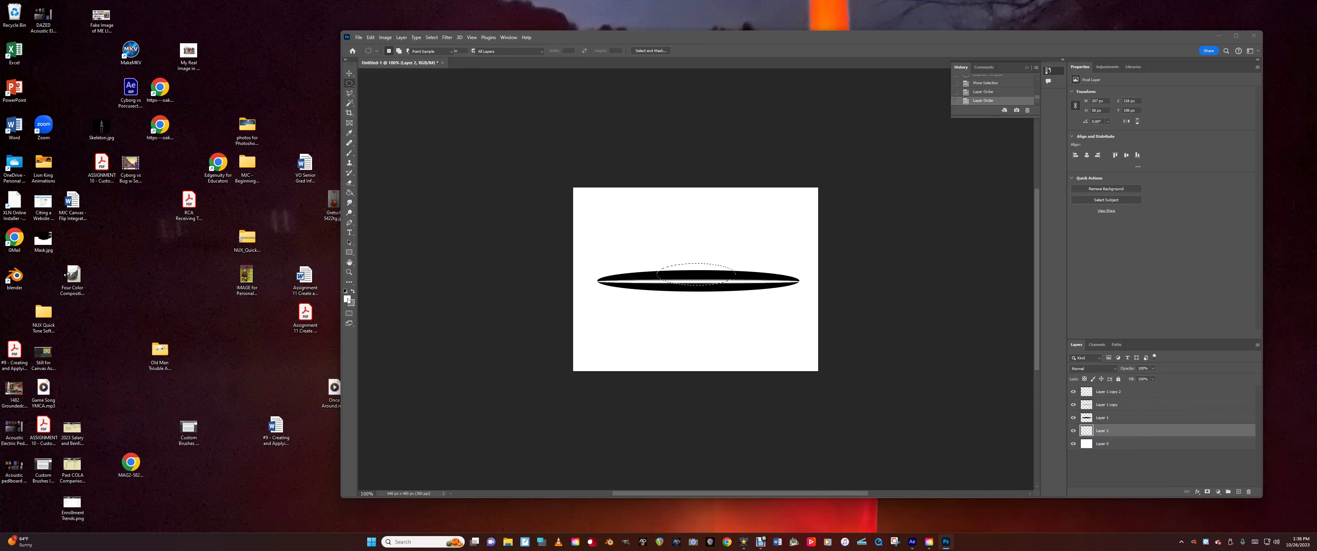
left_click(653, 142)
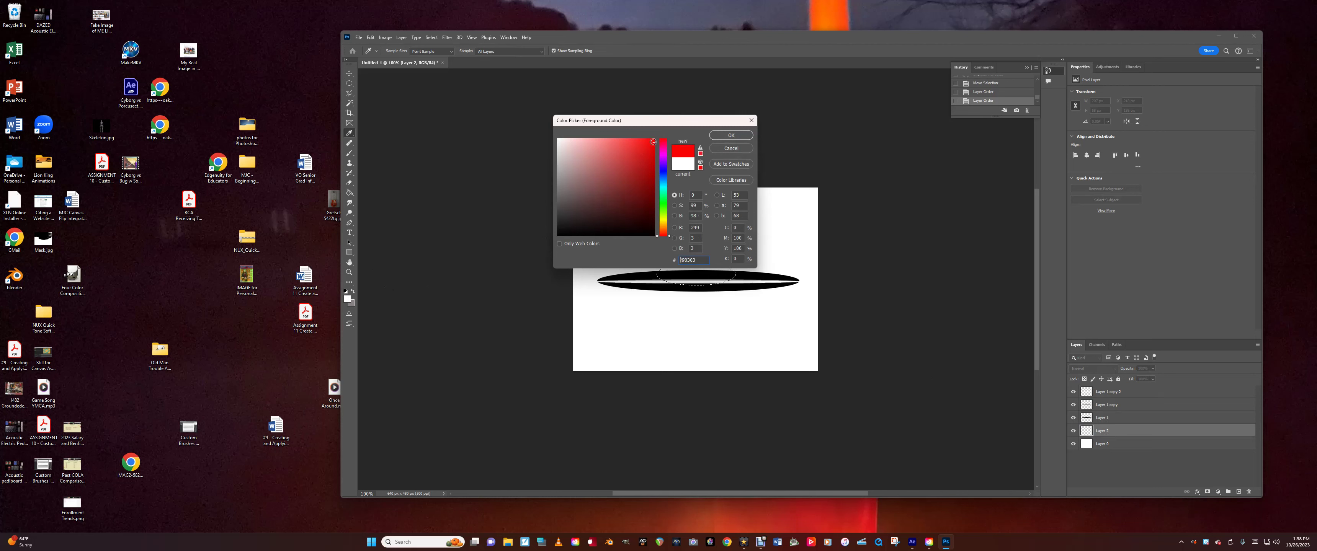
left_click(725, 136)
key("g")
left_click(685, 271)
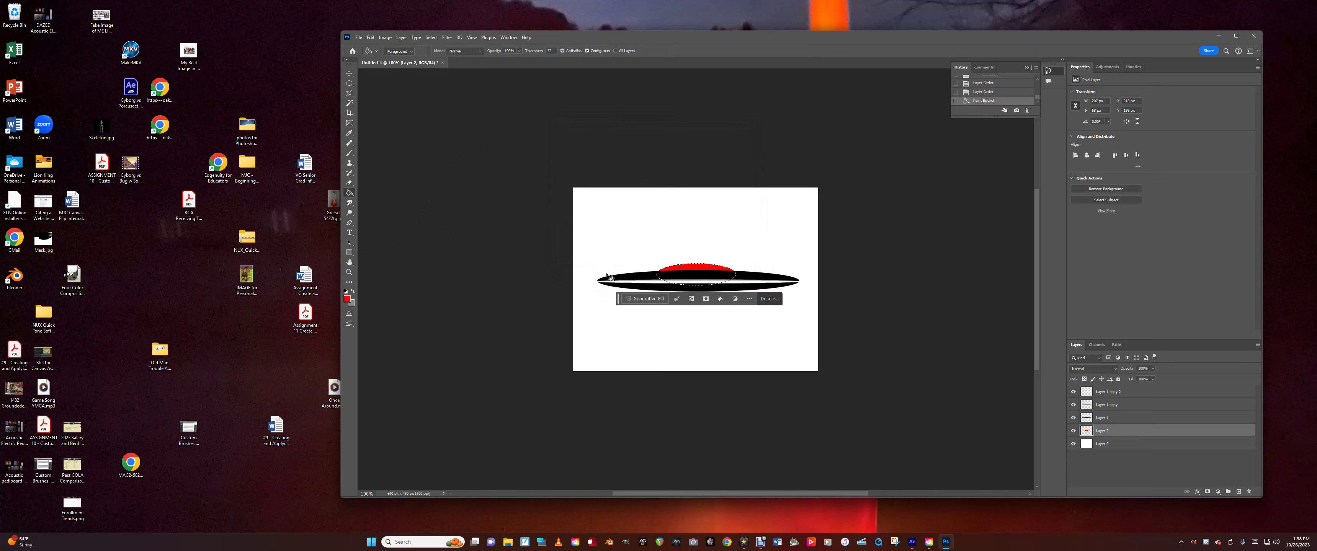
key("ctrl+d")
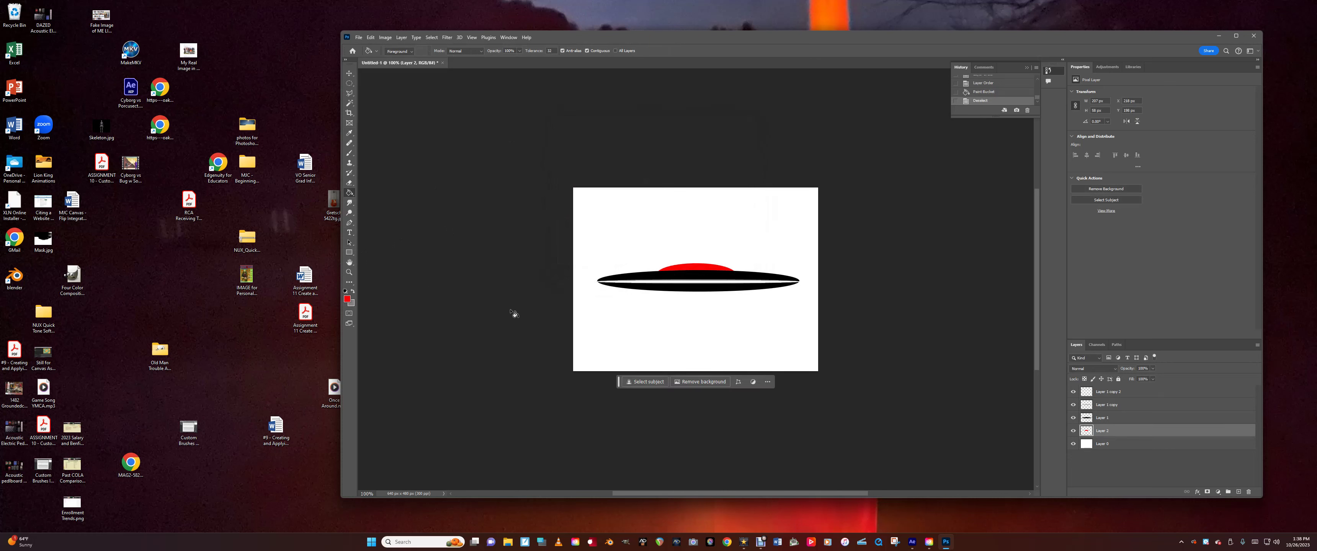
Hide Layer 0, Merge Visible the saucer layers, and Quick Export the result as PNG.
left_click(1074, 444)
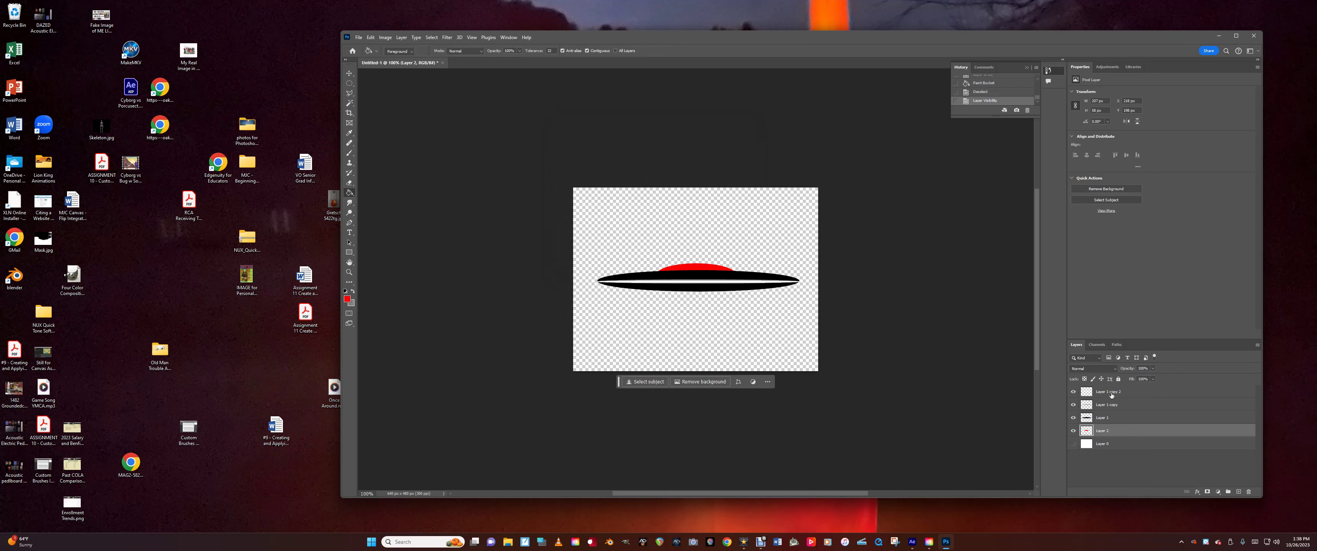
left_click(1111, 394)
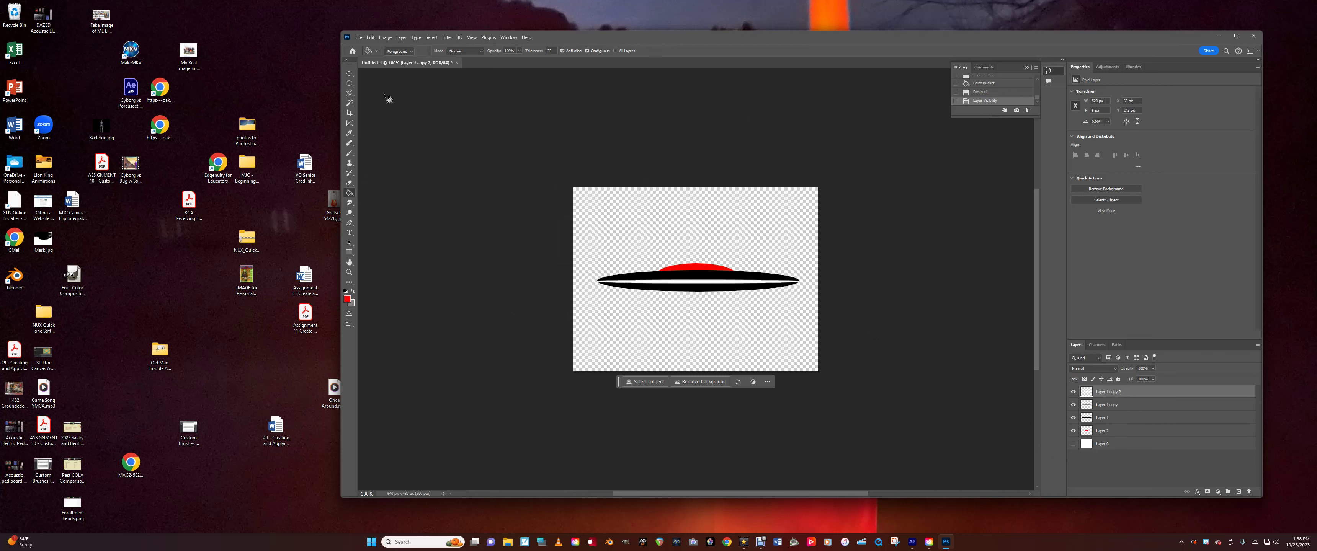
left_click(401, 38)
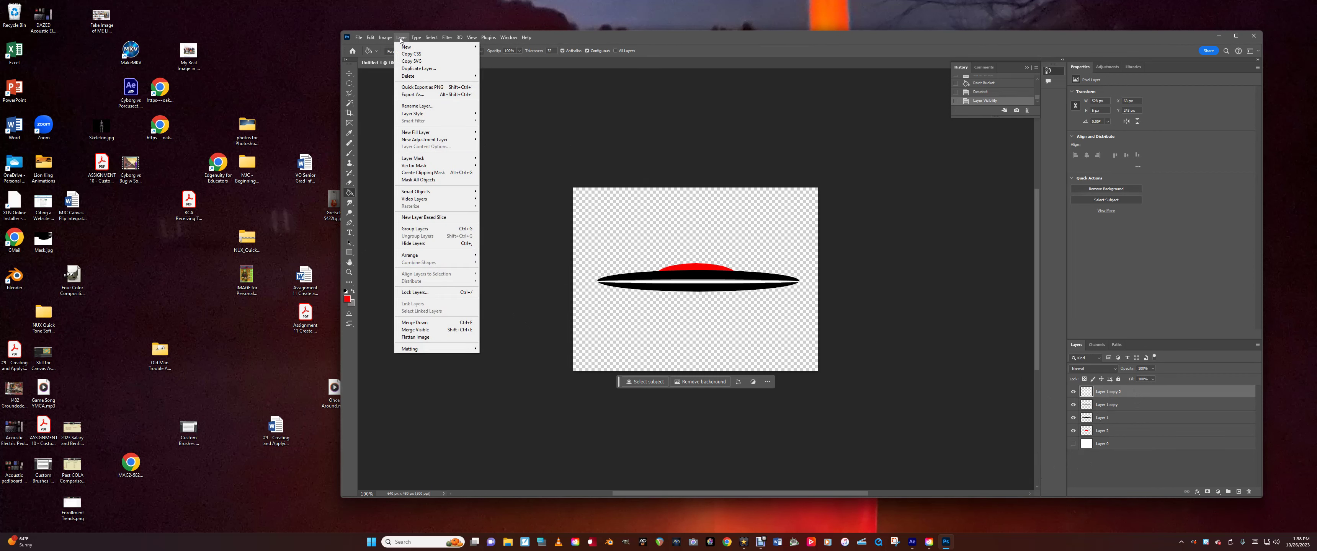
left_click(413, 331)
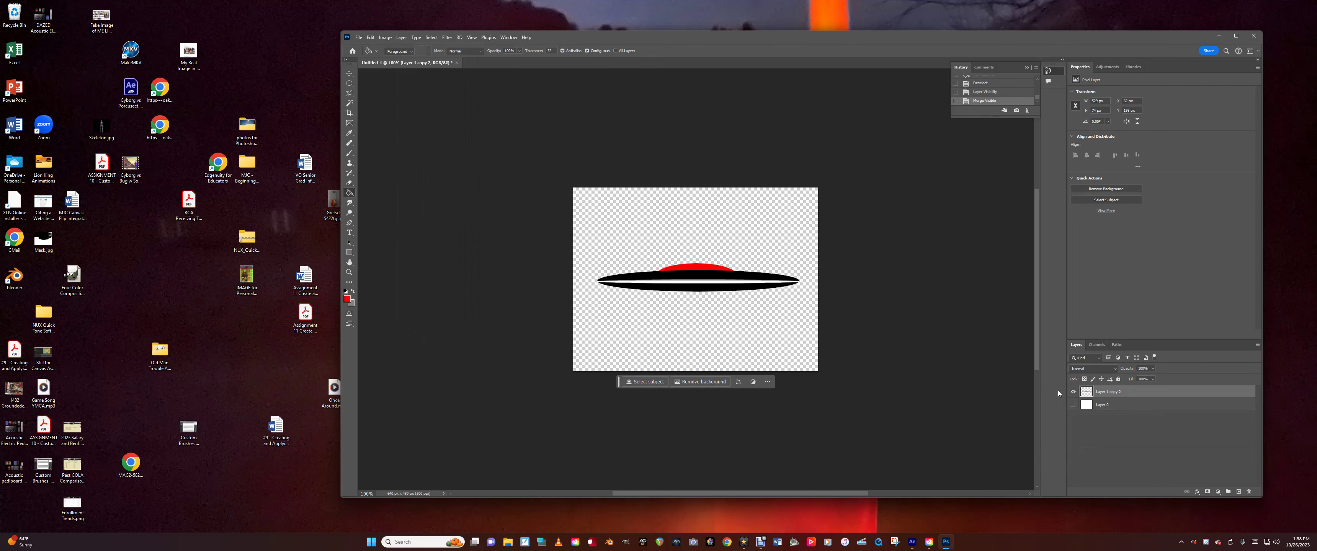
left_click(1074, 392)
left_click(1074, 392)
right_click(1113, 393)
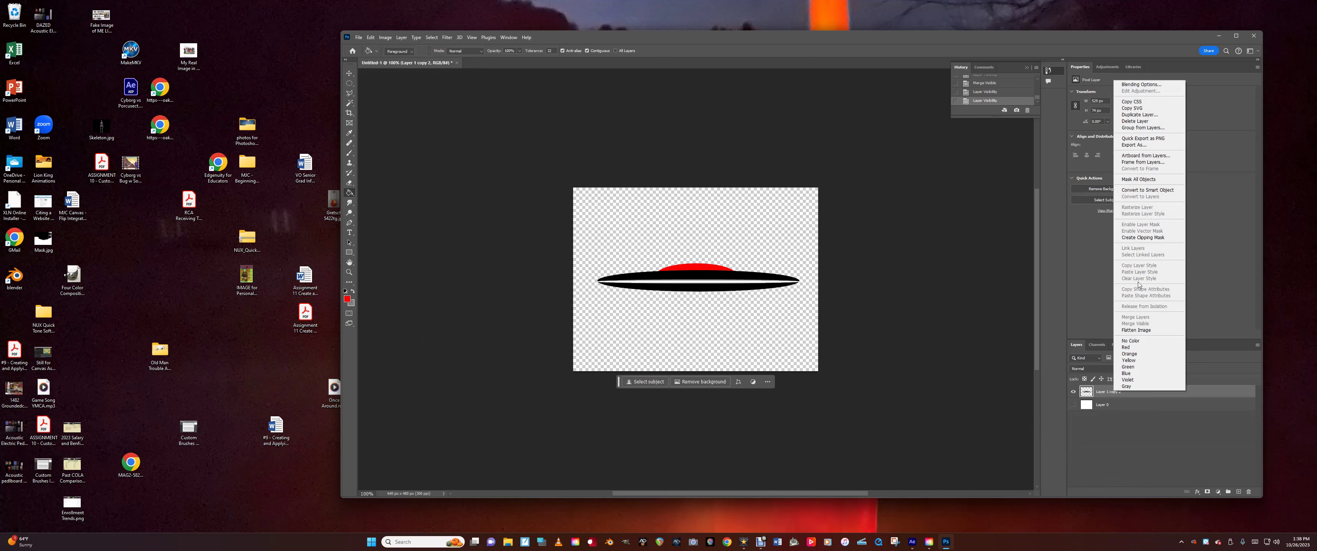
left_click(1138, 141)
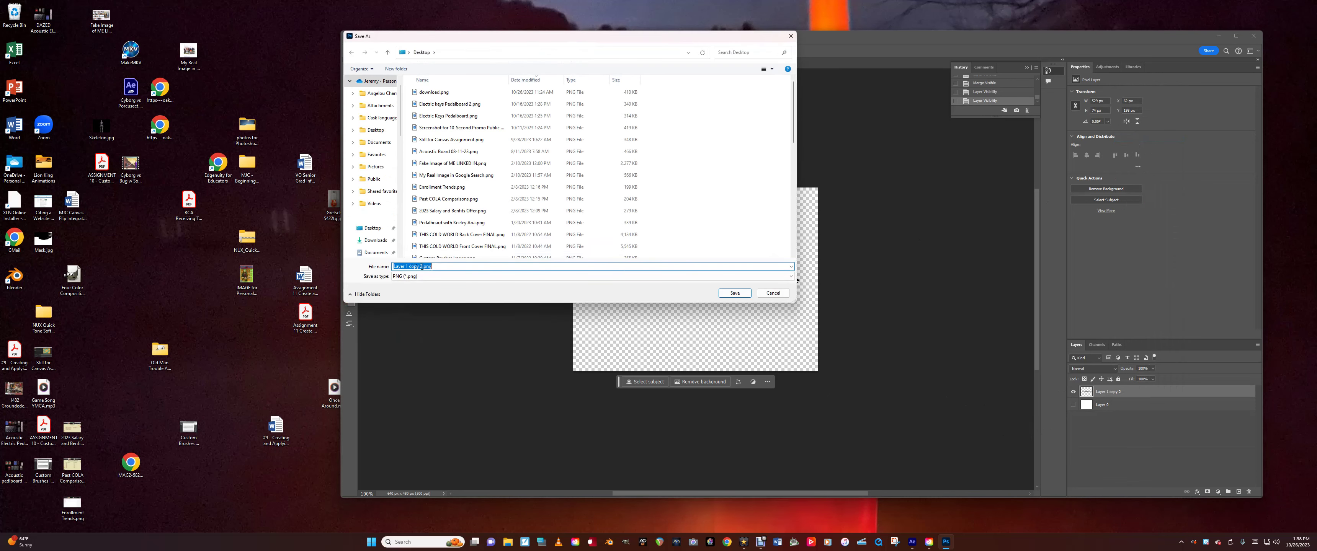
Save the PNG as Spaceship.png in Desktop > MJC - Beginning After Effects > AE 10.
left_click(421, 266)
left_click_drag(423, 266, 387, 261)
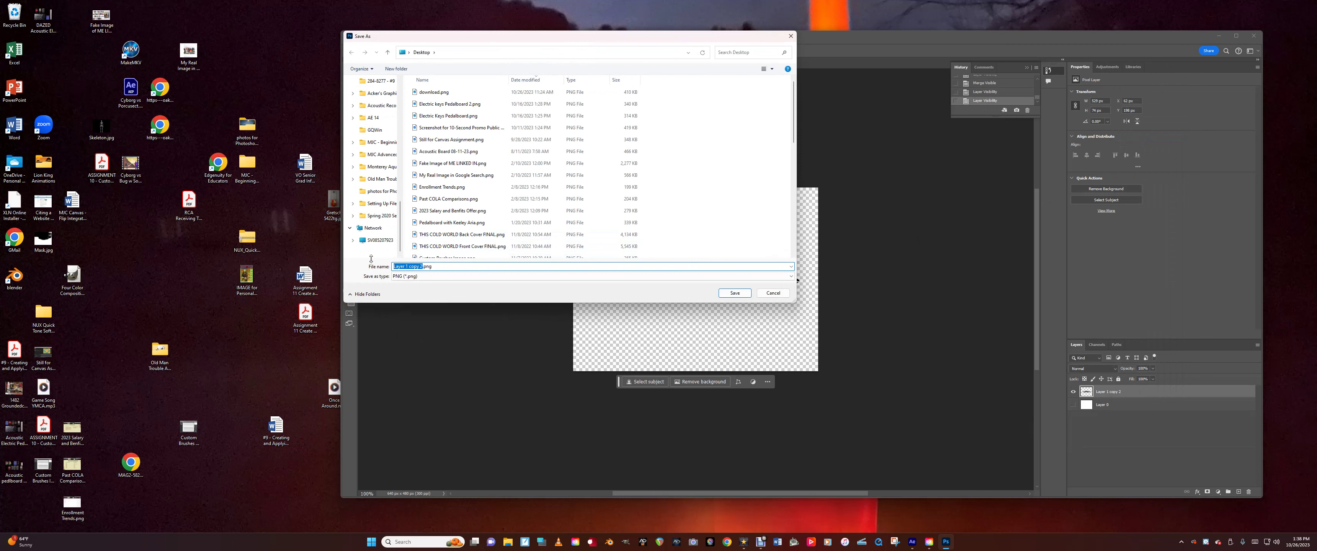
type("Spaceship")
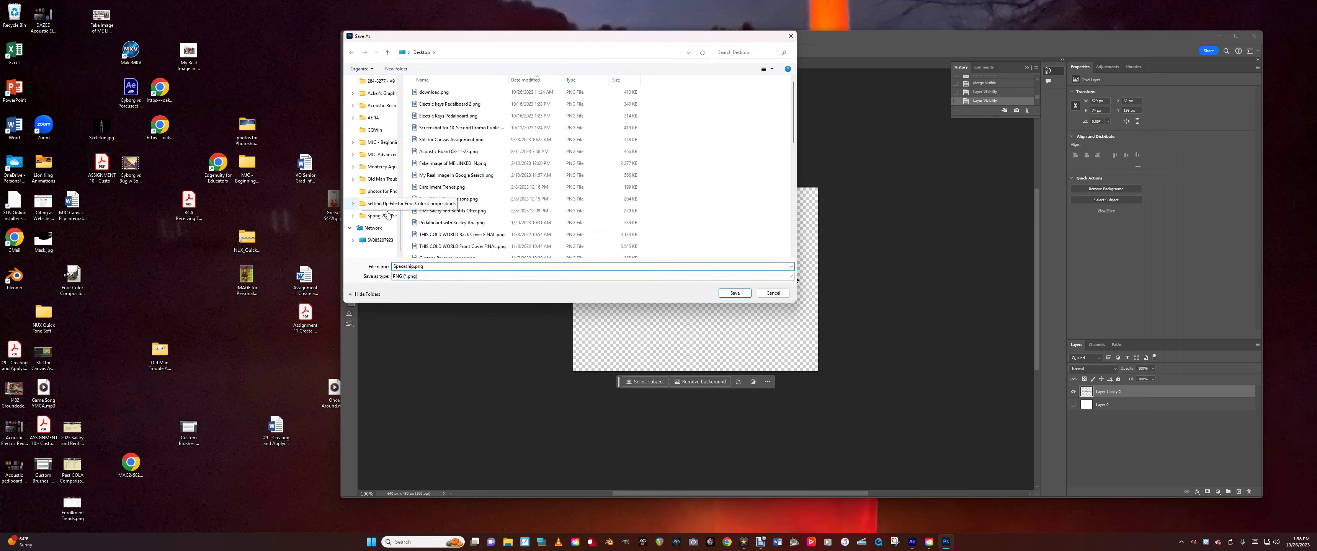
left_click_drag(400, 221, 398, 120)
left_click(372, 155)
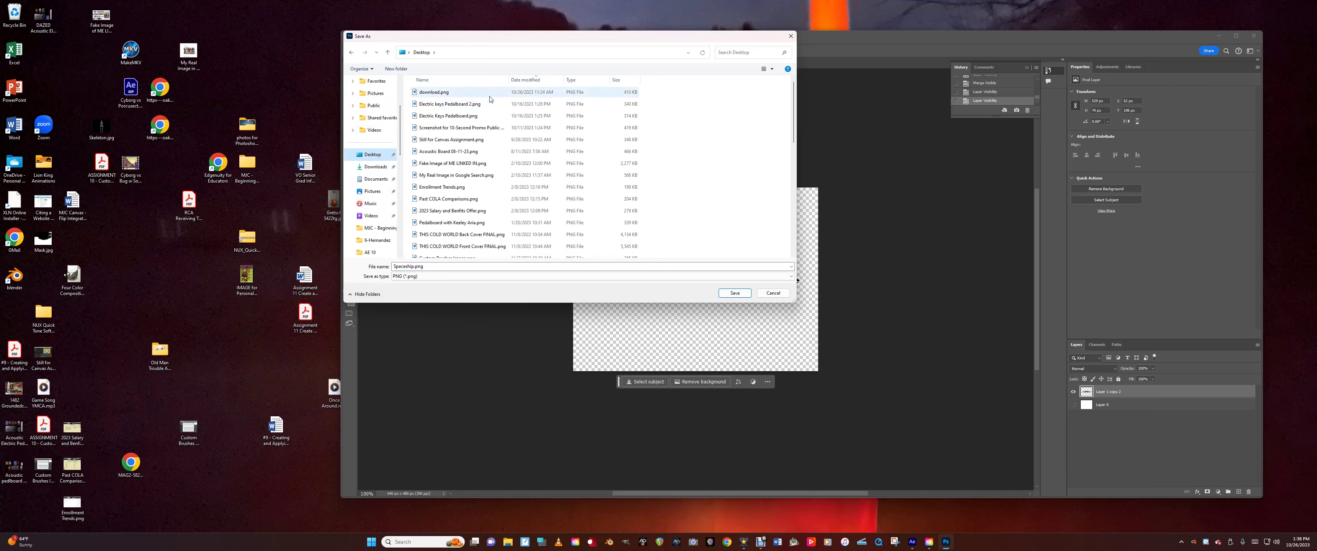
scroll(496, 108, "down", 7)
scroll(496, 108, "down", 1)
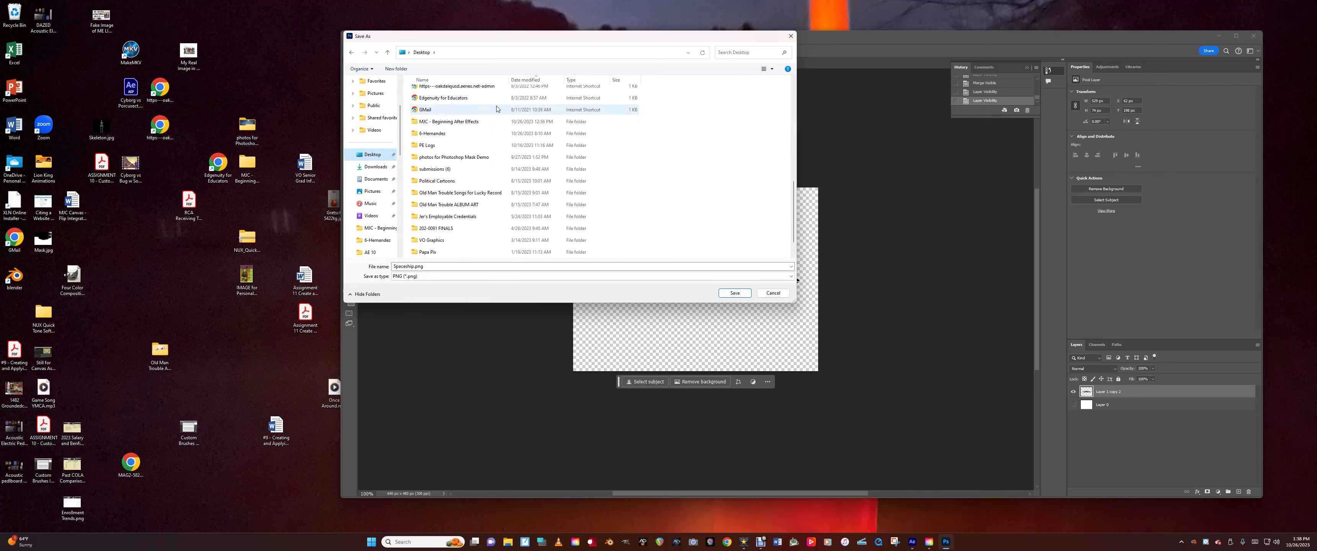
double_click(459, 123)
double_click(429, 96)
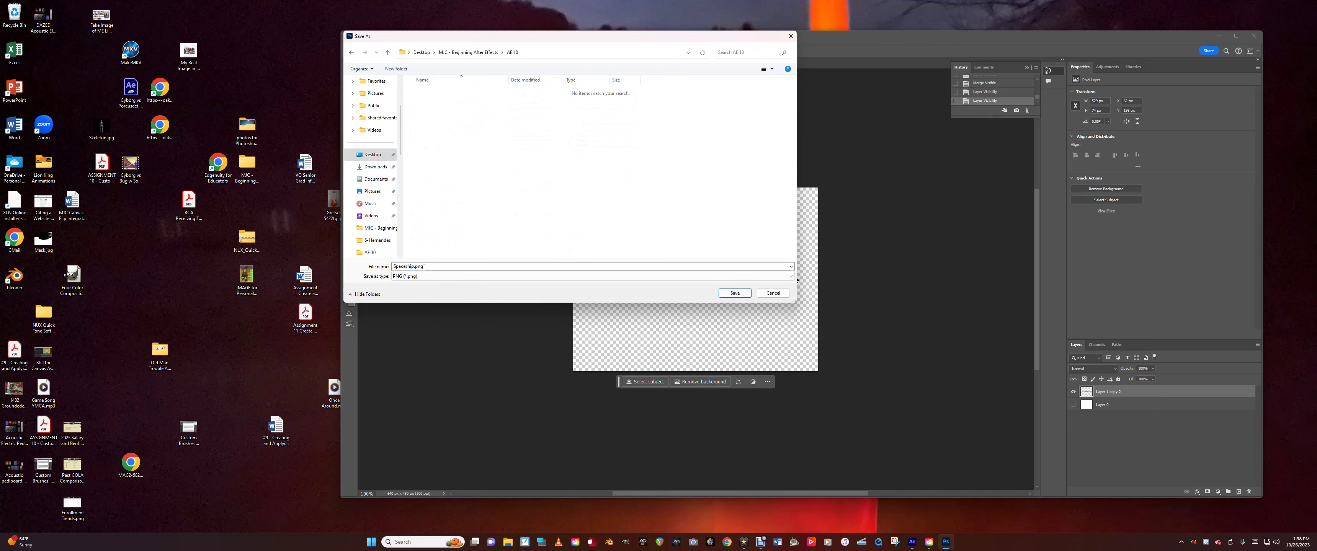
left_click(734, 294)
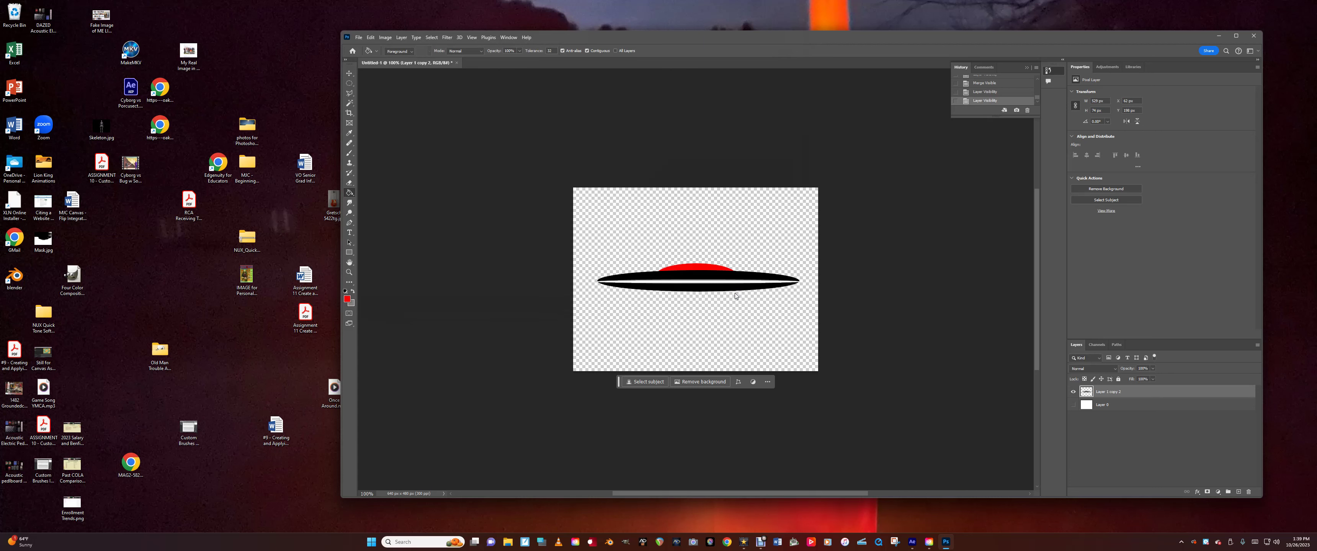
Minimize Photoshop and Creative Cloud, then browse MJC - Beginning After Effects > AE 10 to find Spaceship.png.
left_click(1217, 39)
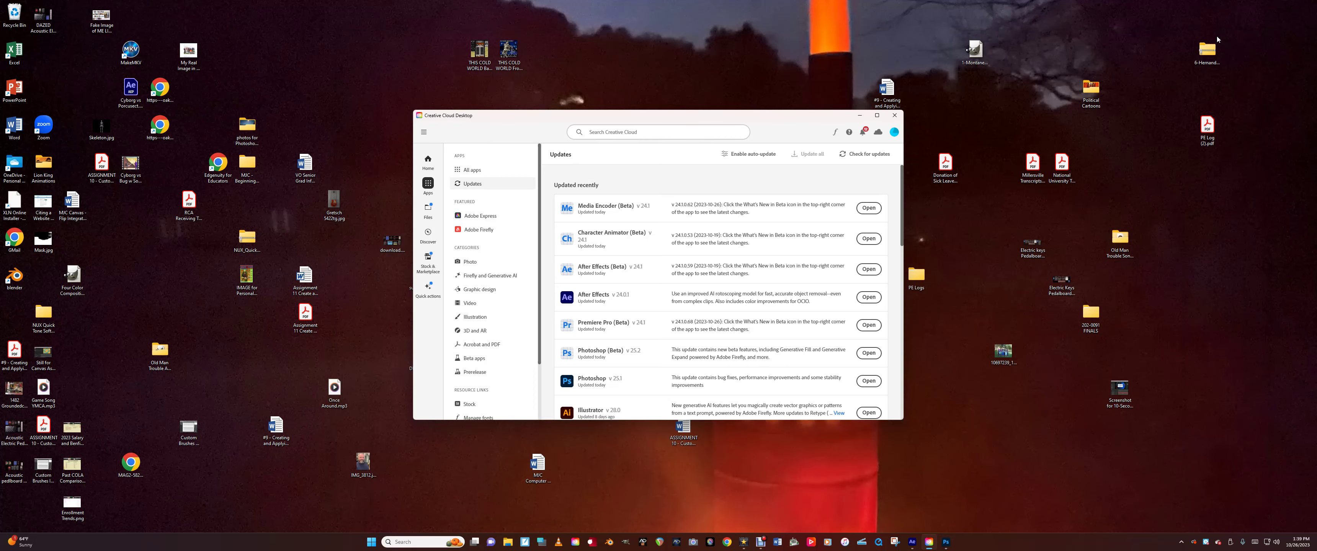
left_click(860, 115)
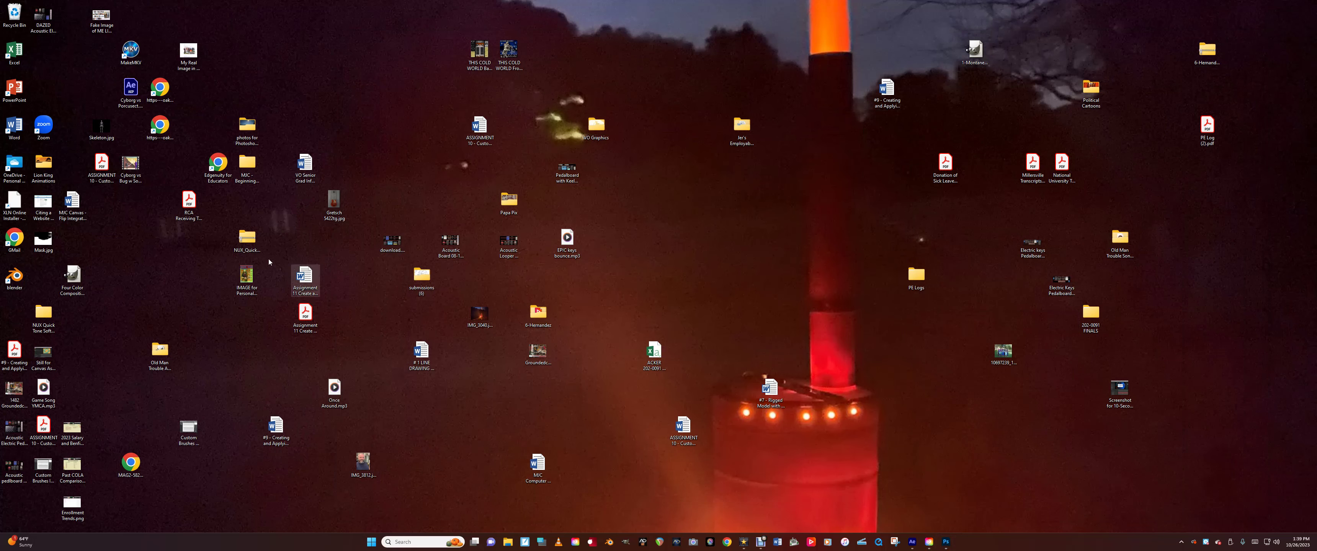
double_click(248, 162)
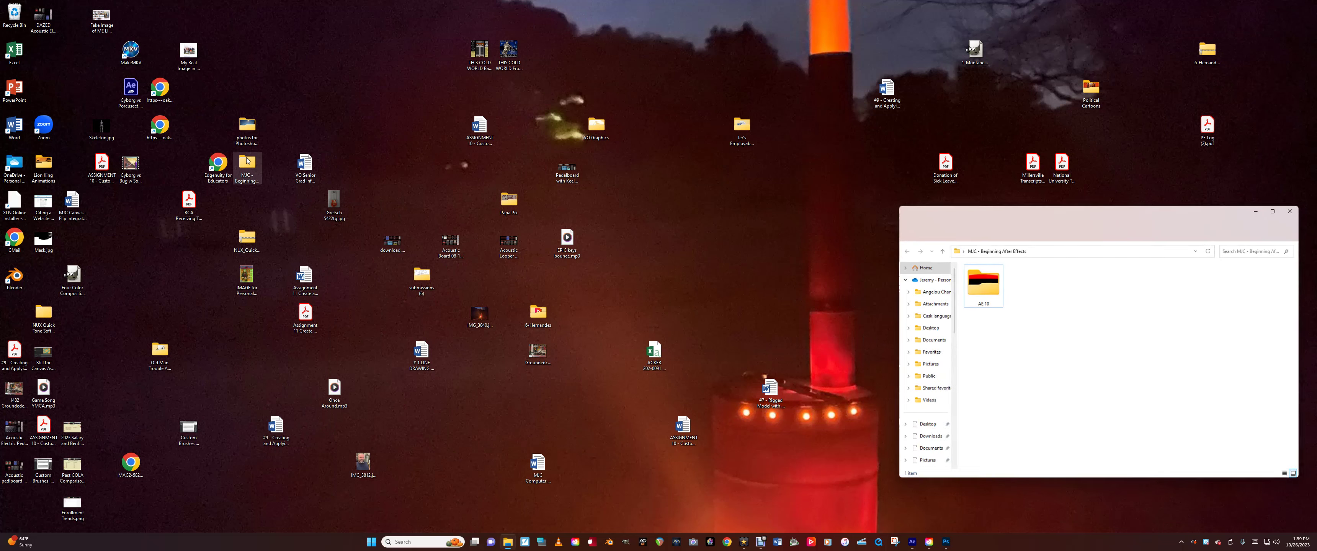
double_click(988, 293)
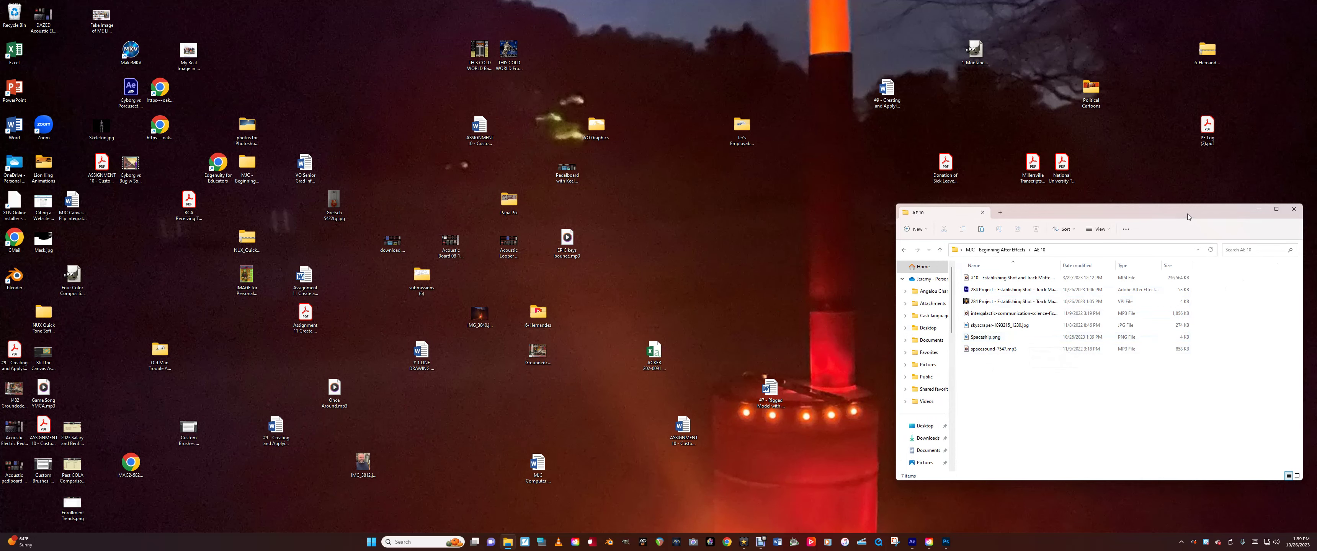
left_click_drag(1188, 216, 768, 149)
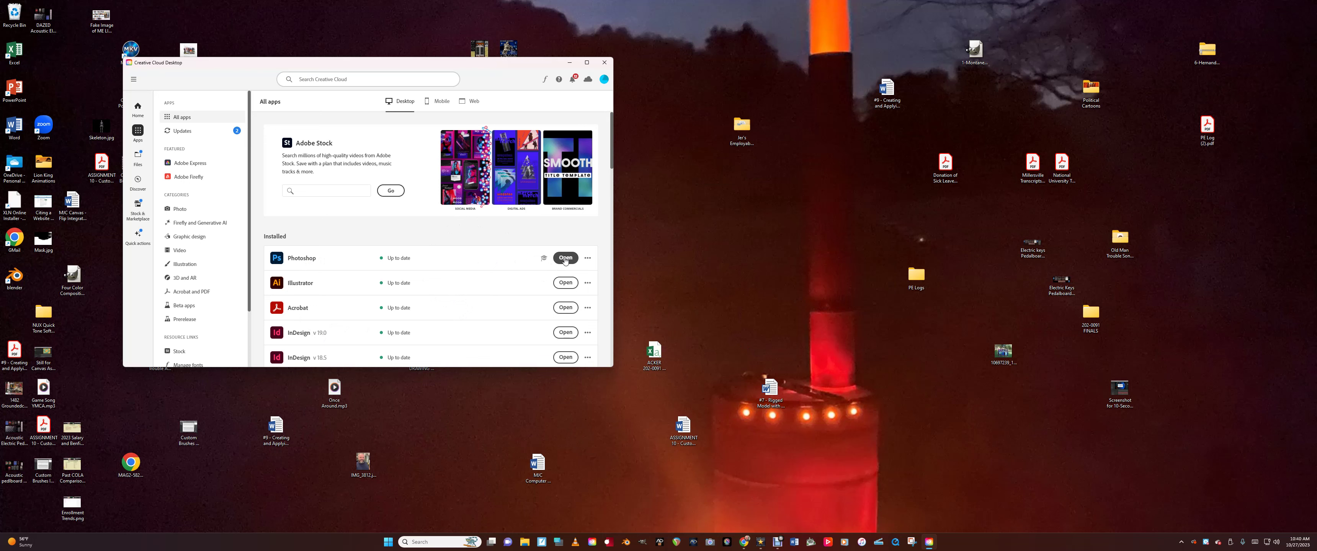
Relaunch Photoshop from the Creative Cloud Desktop All apps list.
left_click(565, 259)
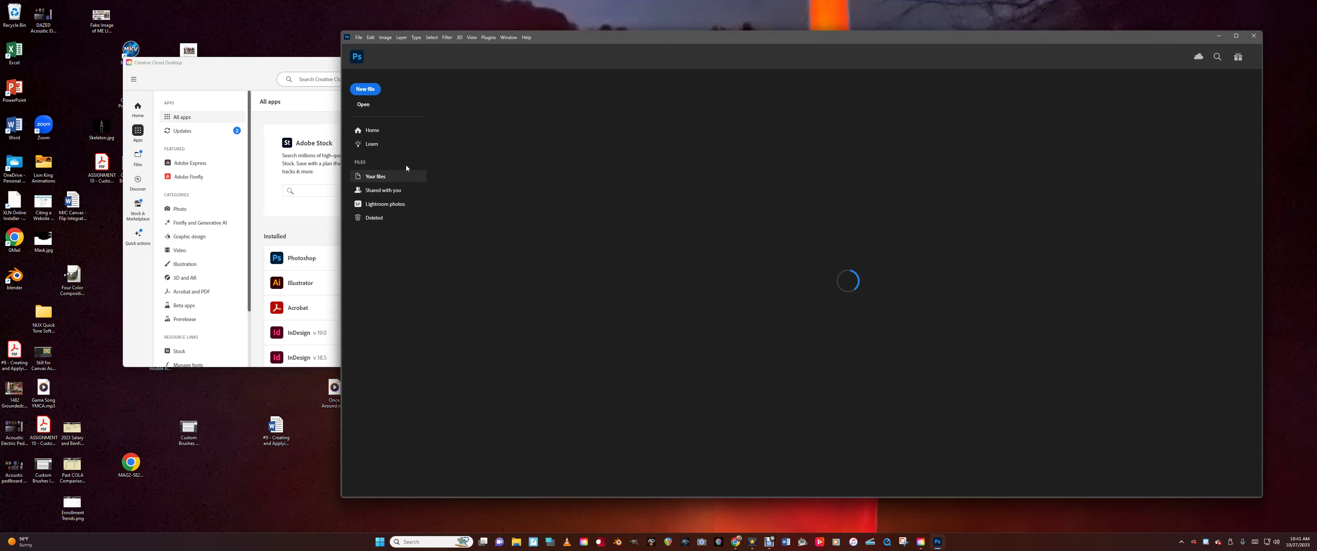
Create a blank white 640 × 480 px Untitled-1 document and minimize Creative Cloud Desktop.
left_click(376, 90)
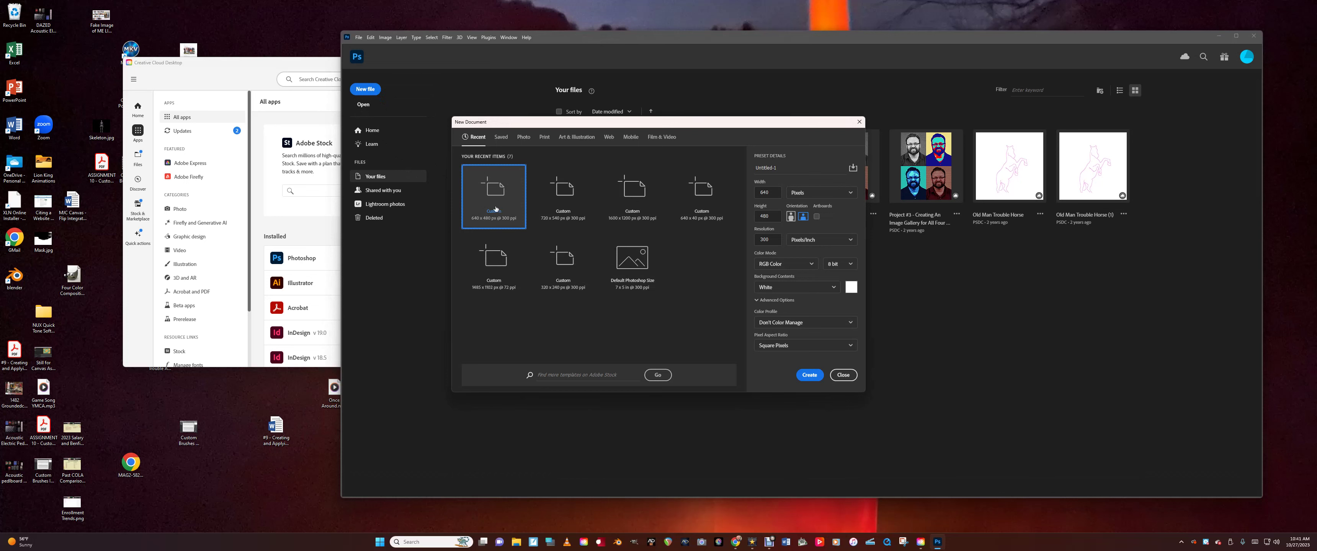
left_click(806, 375)
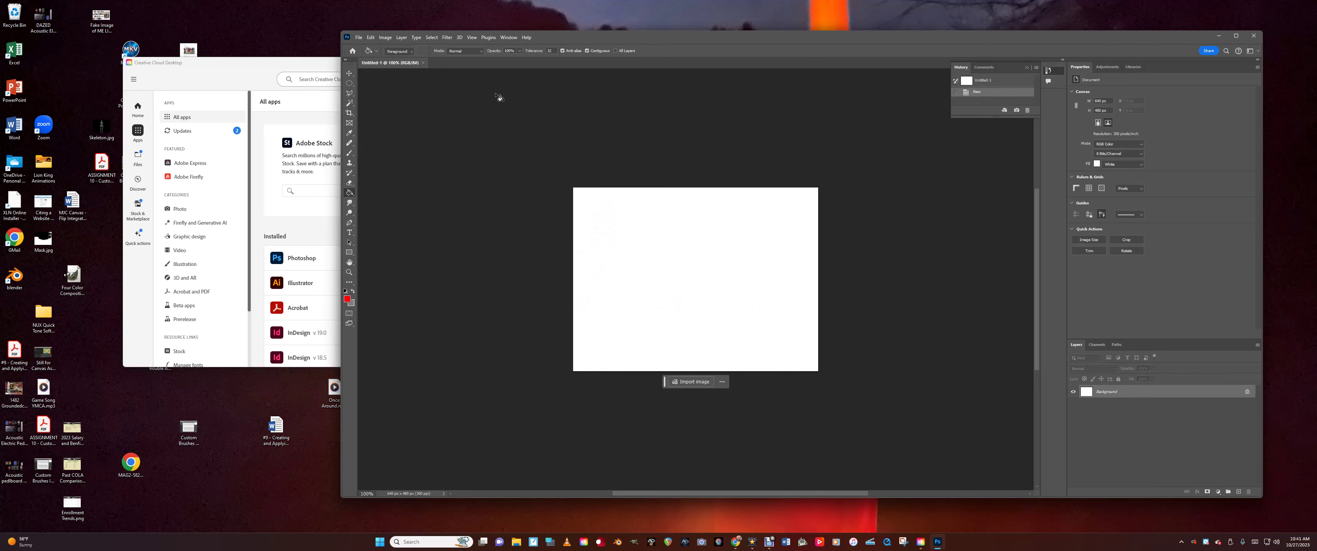
left_click(289, 67)
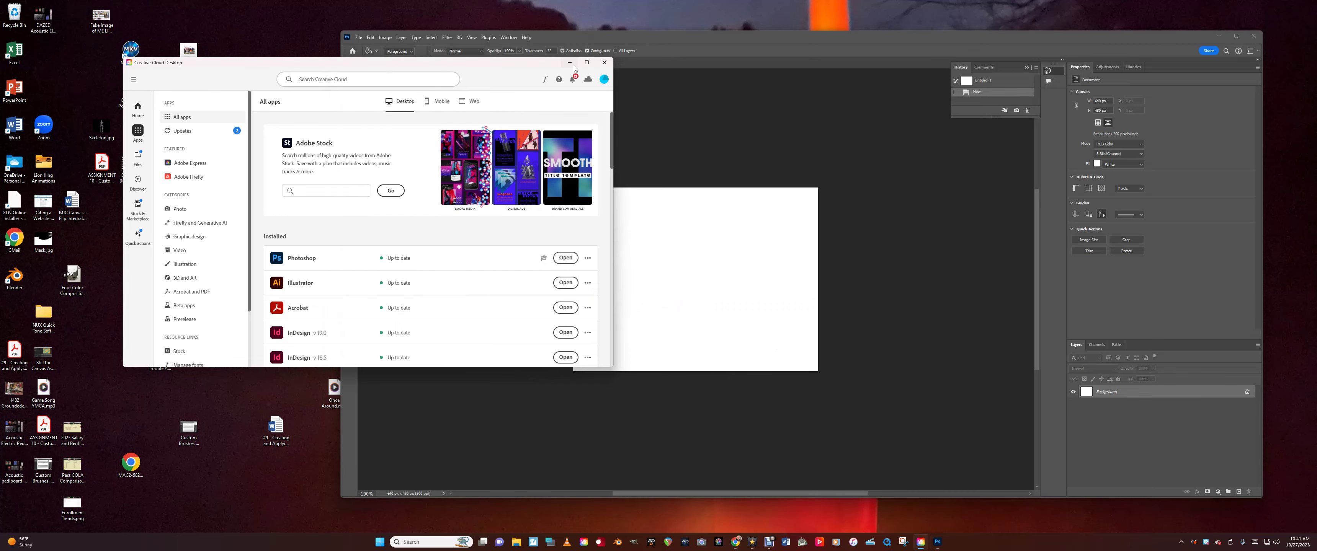
left_click(574, 63)
left_click_drag(793, 42, 754, 57)
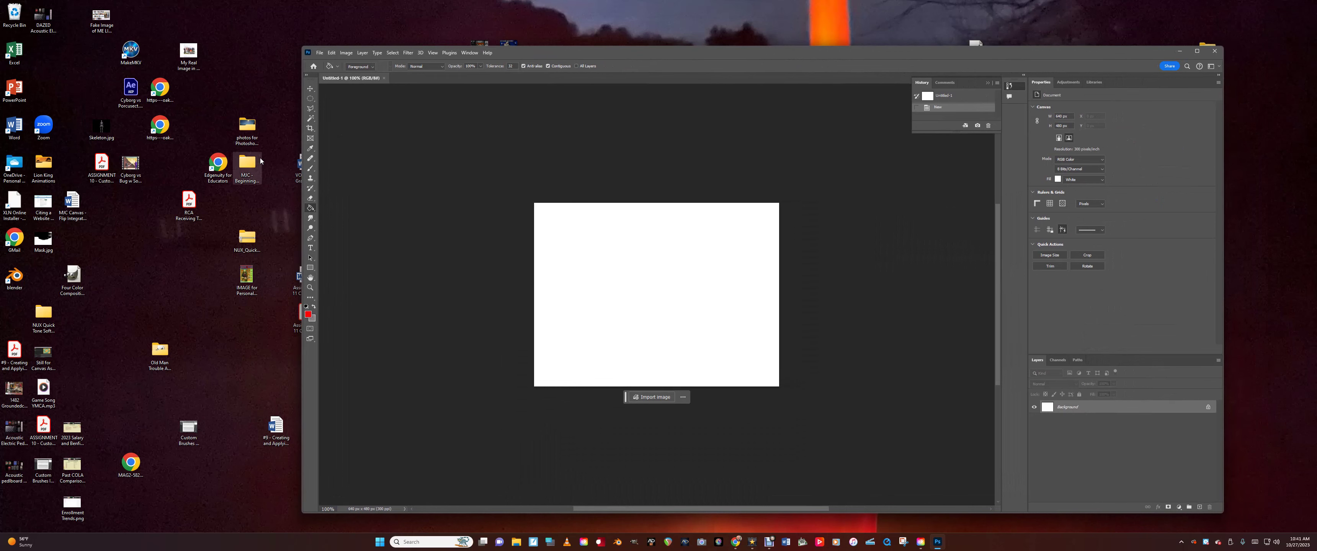
Bring up the AE 10 course folder in File Explorer beside Photoshop.
double_click(249, 162)
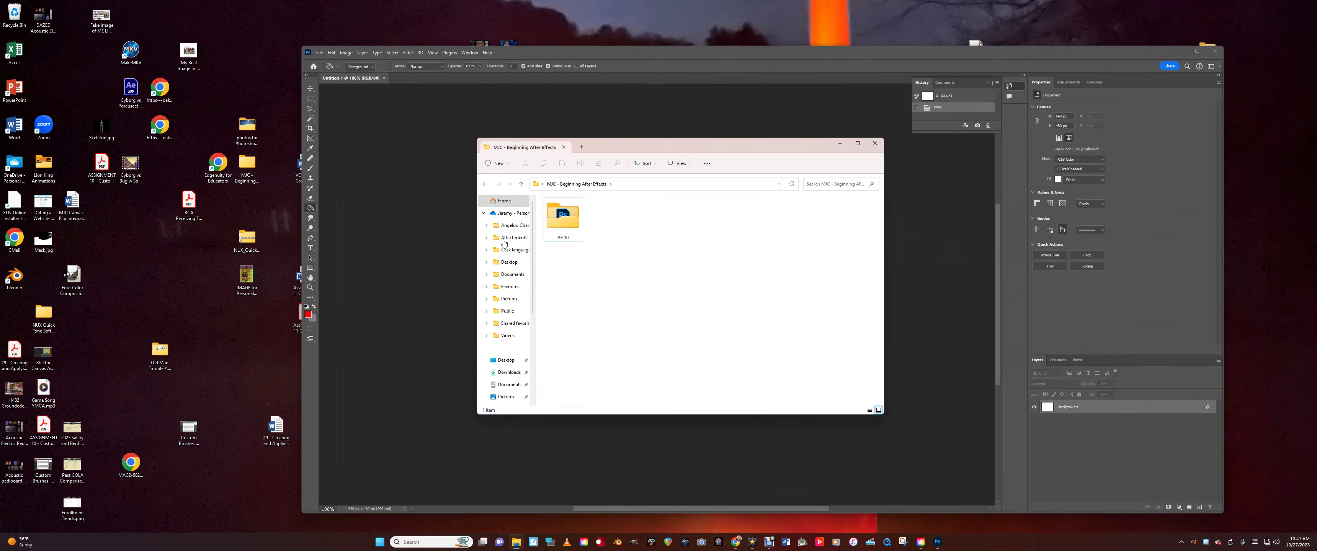
double_click(561, 217)
left_click_drag(664, 146, 908, 219)
Place the skyscraper JPG on the canvas, enlarged and shifted left so the buildings fill the frame.
left_click_drag(824, 332, 637, 304)
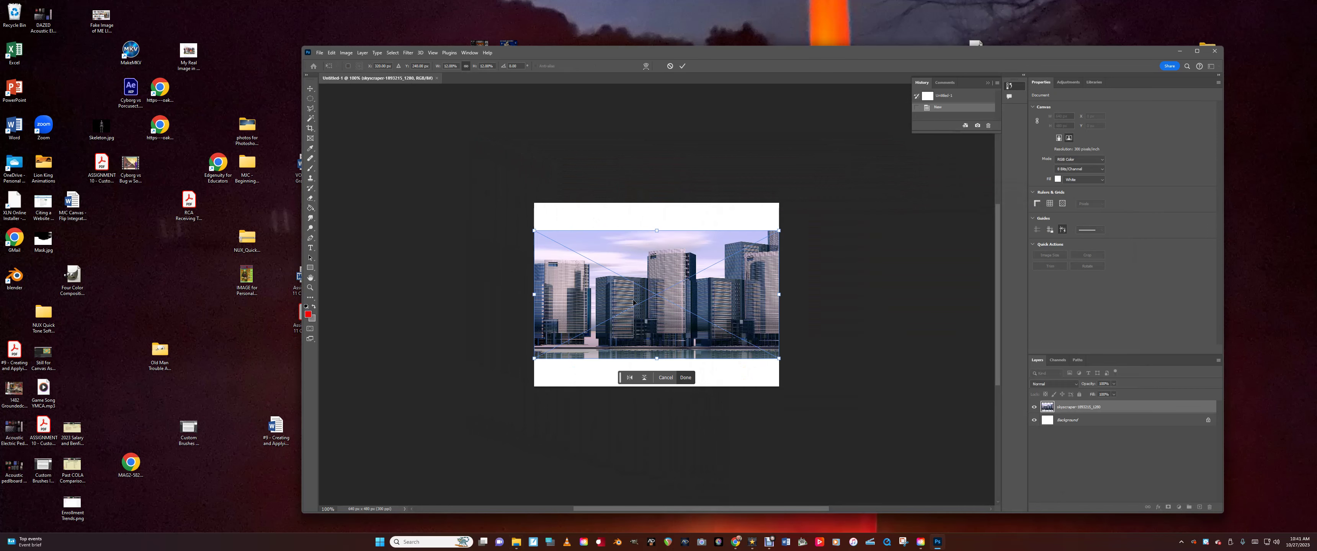
left_click_drag(657, 359, 657, 388)
left_click_drag(657, 230, 657, 203)
left_click_drag(615, 252, 588, 252)
left_click(685, 378)
left_click(310, 208)
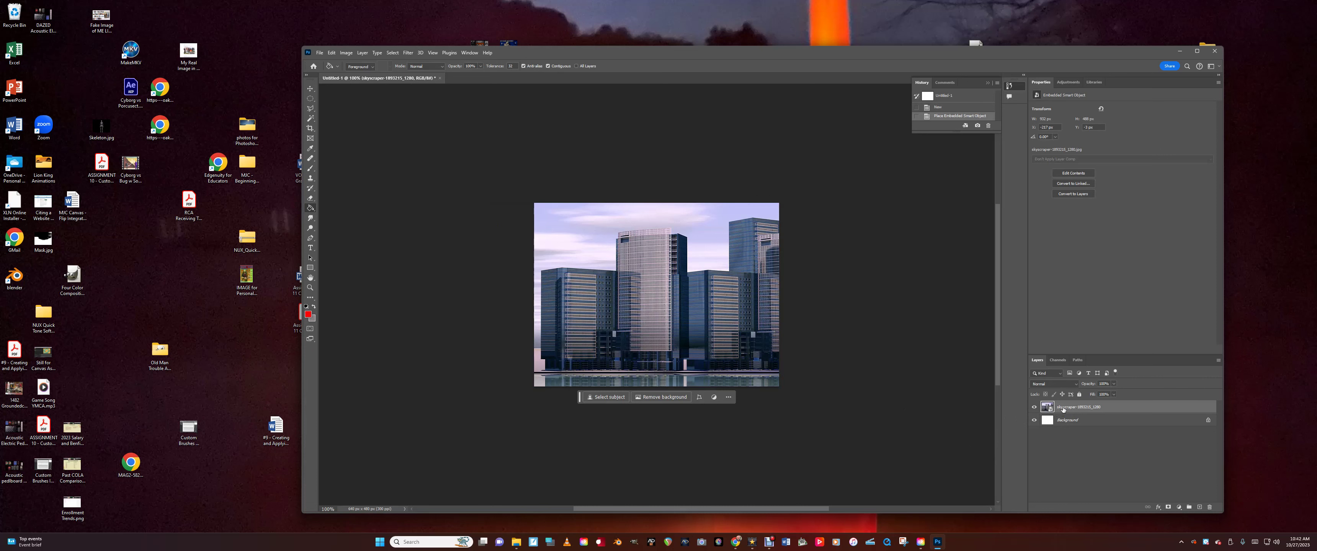
Rasterize the skyscraper layer, deleting an accidentally added empty layer.
right_click(1063, 410)
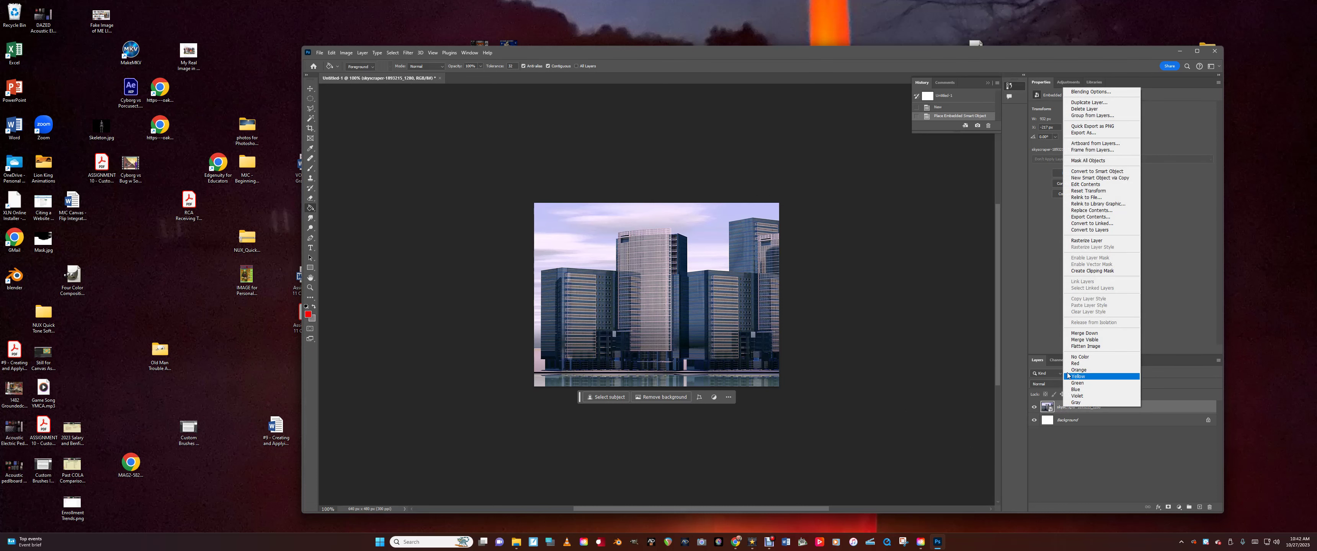
left_click(1073, 241)
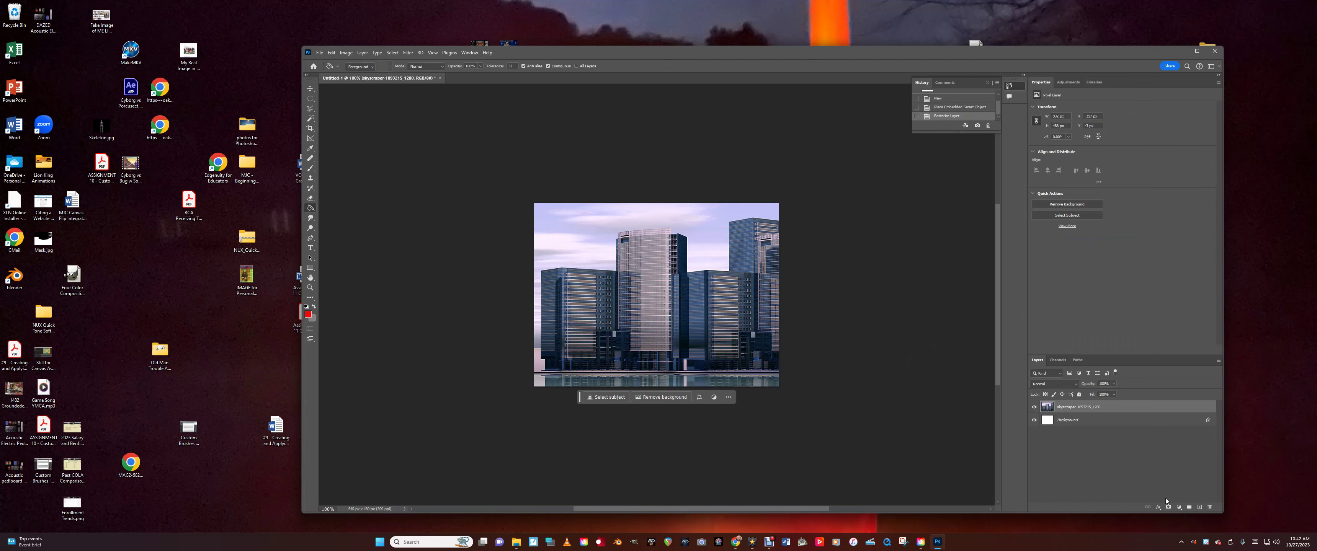
left_click(1200, 507)
key("Delete")
Duplicate the skyscraper layer as skyscraper-1893210_1280 copy.
right_click(1062, 407)
left_click(1086, 129)
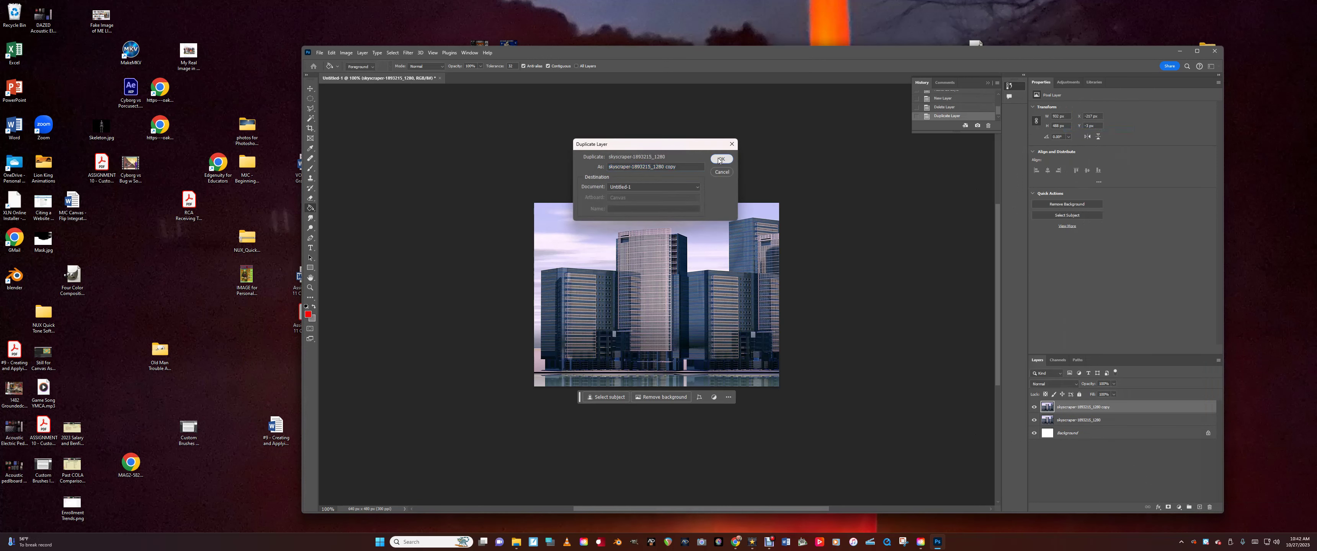
left_click(718, 162)
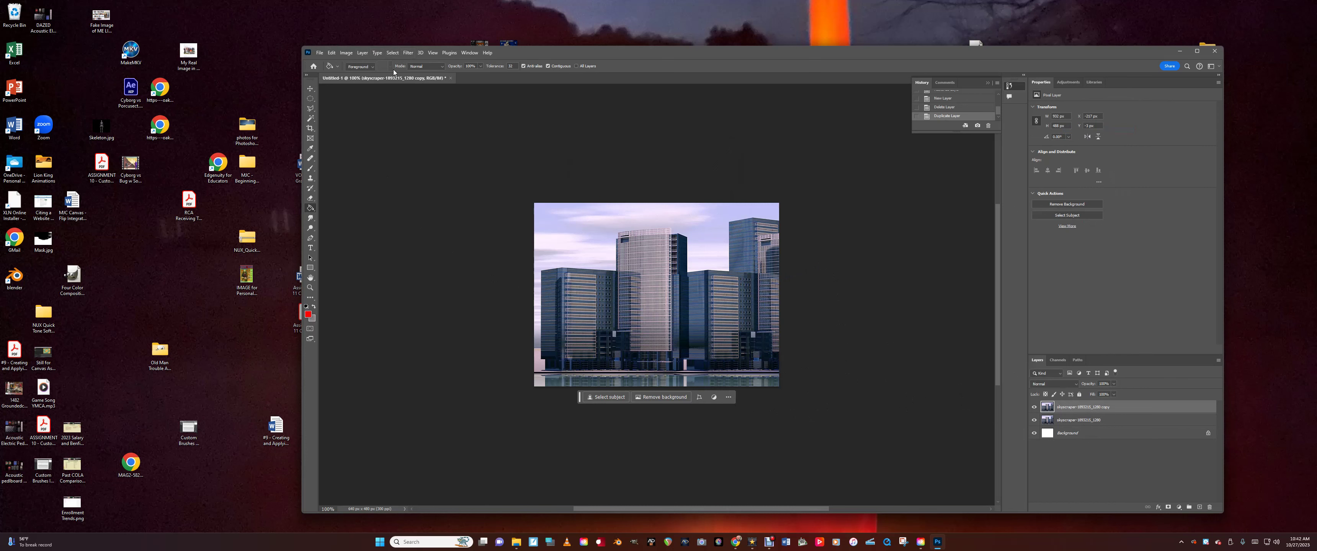
Apply Hue/Saturation with Saturation -100 to make the skyscraper copy grayscale.
left_click(346, 53)
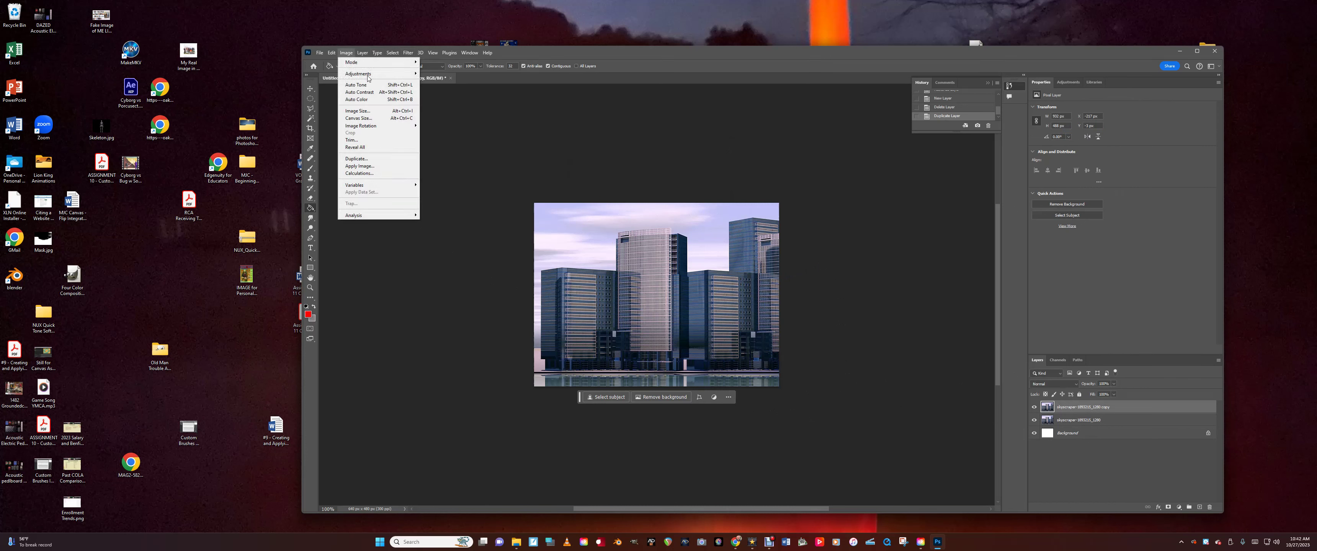
mouse_move(377, 75)
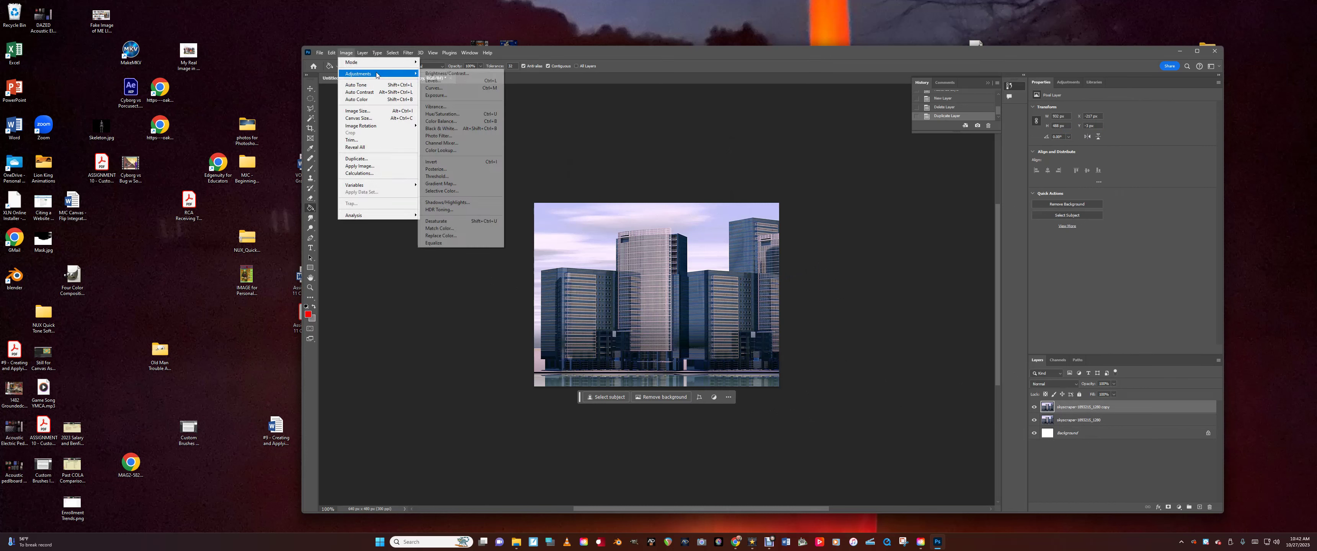
left_click(442, 114)
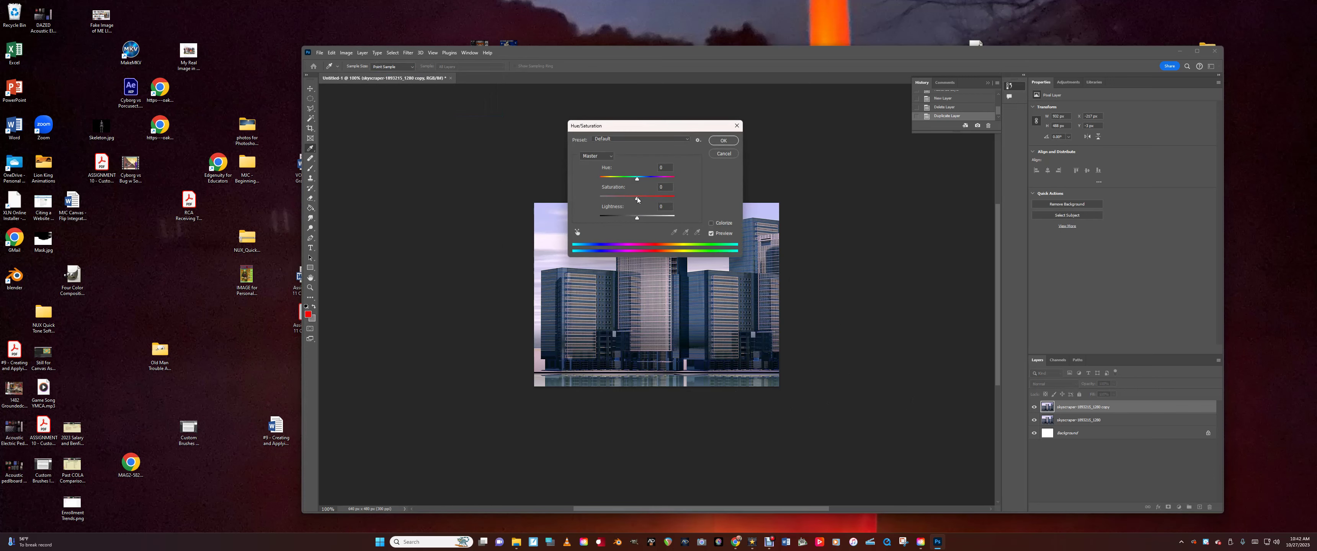
left_click_drag(633, 200, 619, 220)
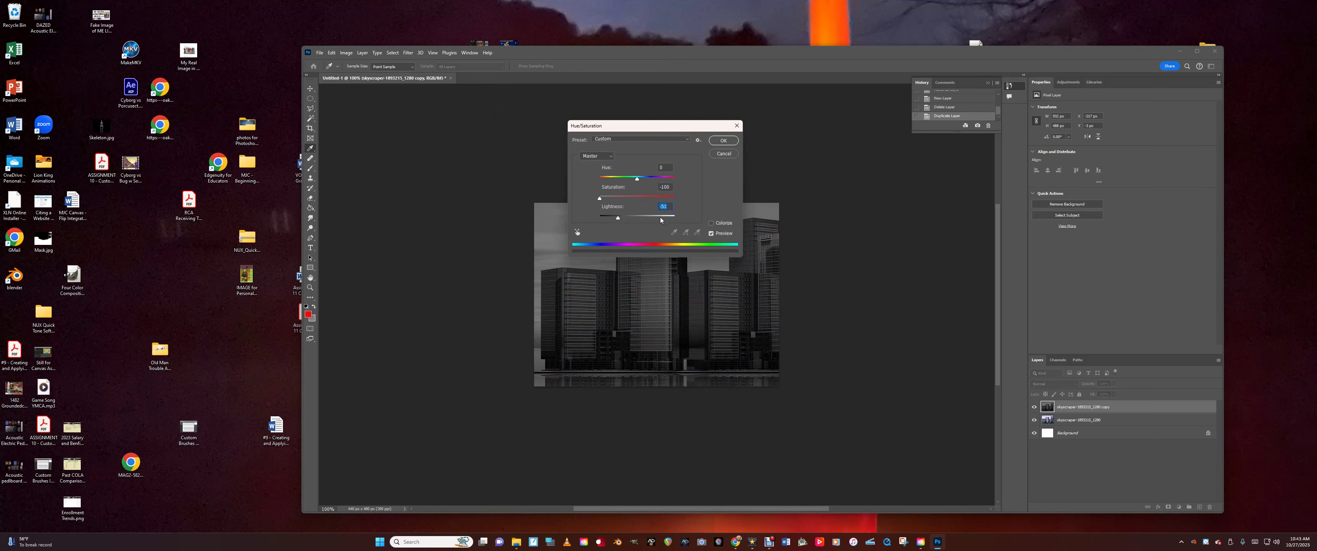
left_click(722, 142)
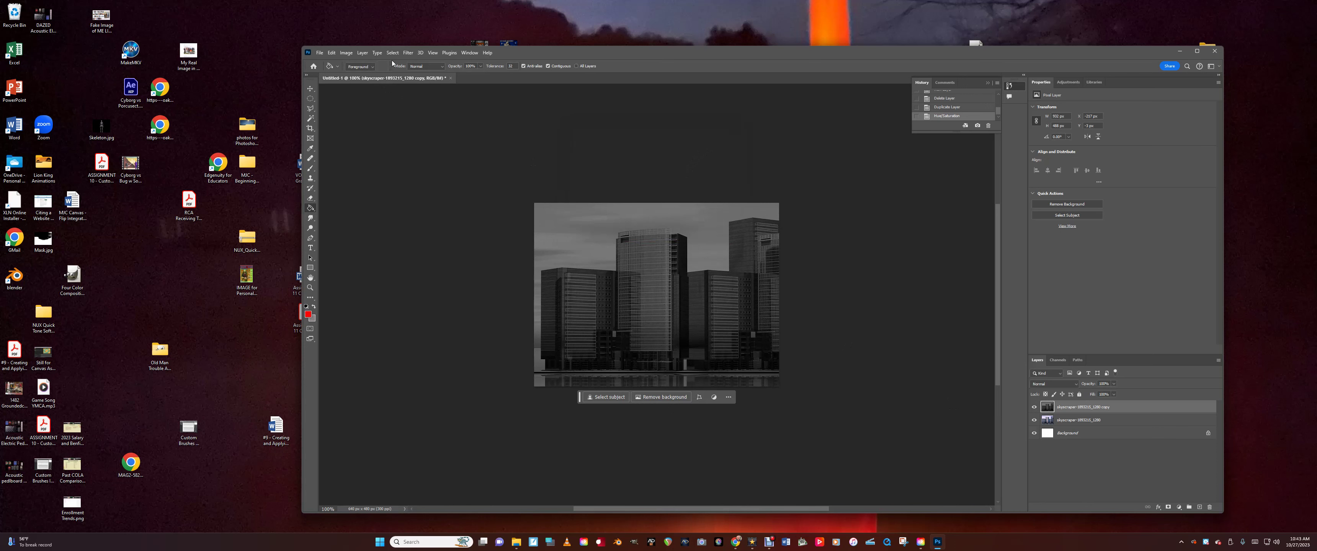
Apply Brightness/Contrast with Contrast 77 to the grayscale skyscraper copy.
left_click(348, 53)
mouse_move(363, 74)
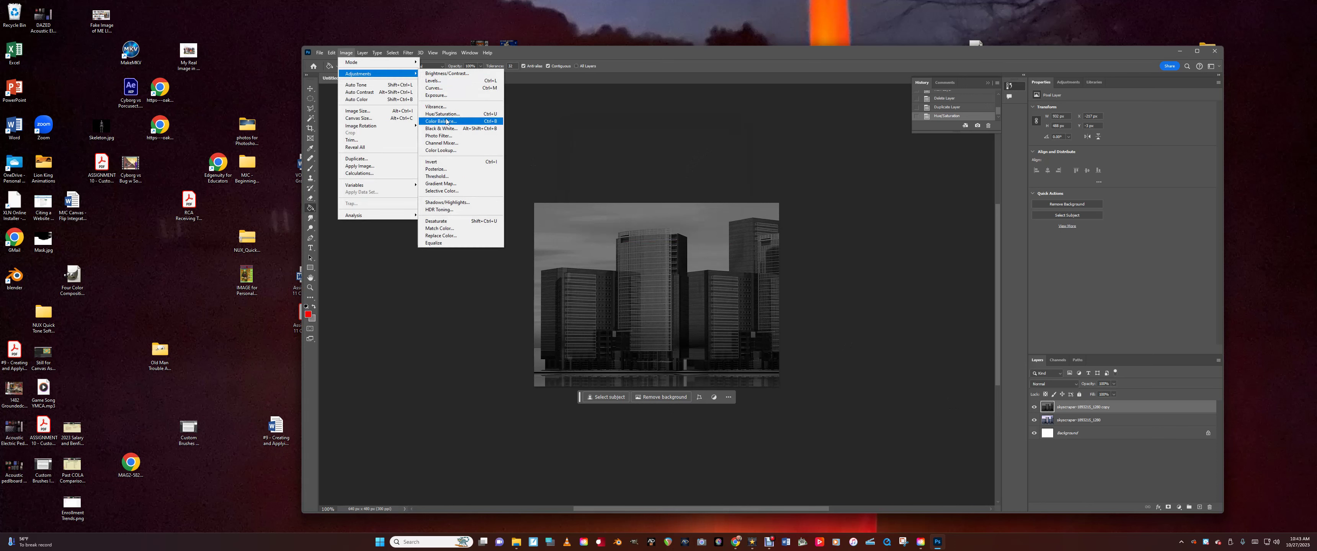
left_click(453, 75)
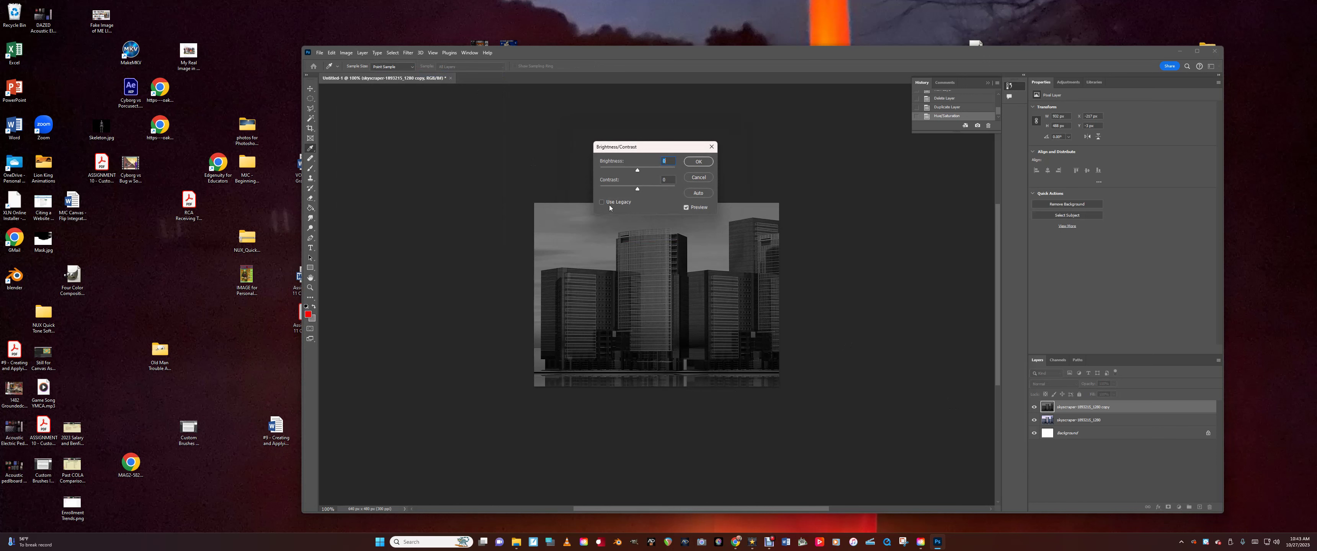
left_click_drag(637, 188, 666, 189)
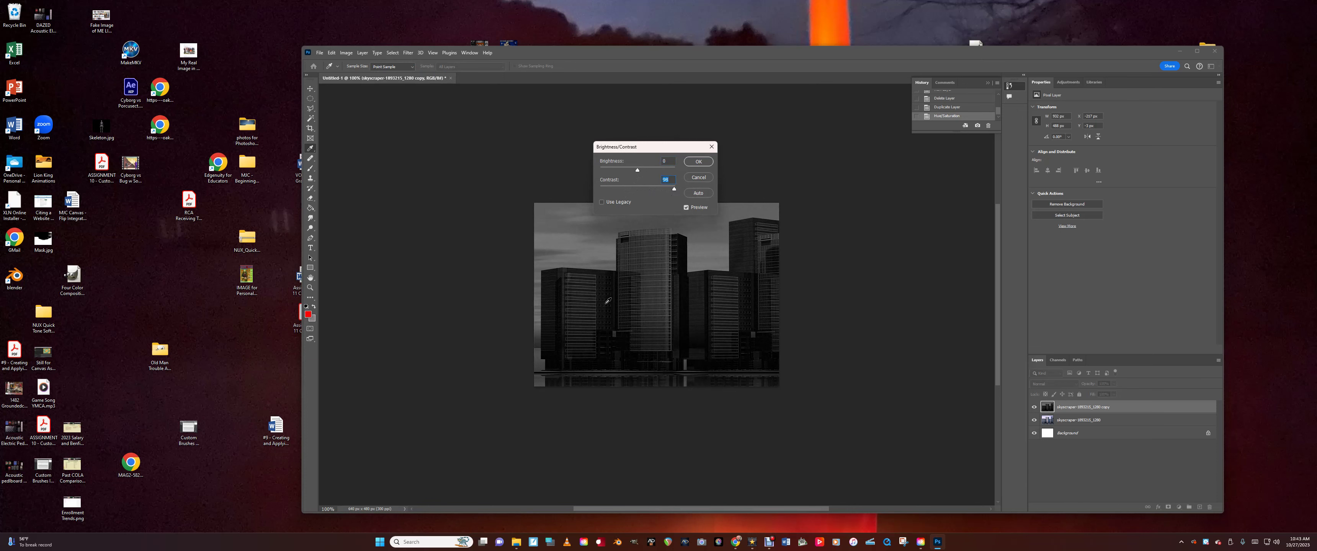
left_click(691, 164)
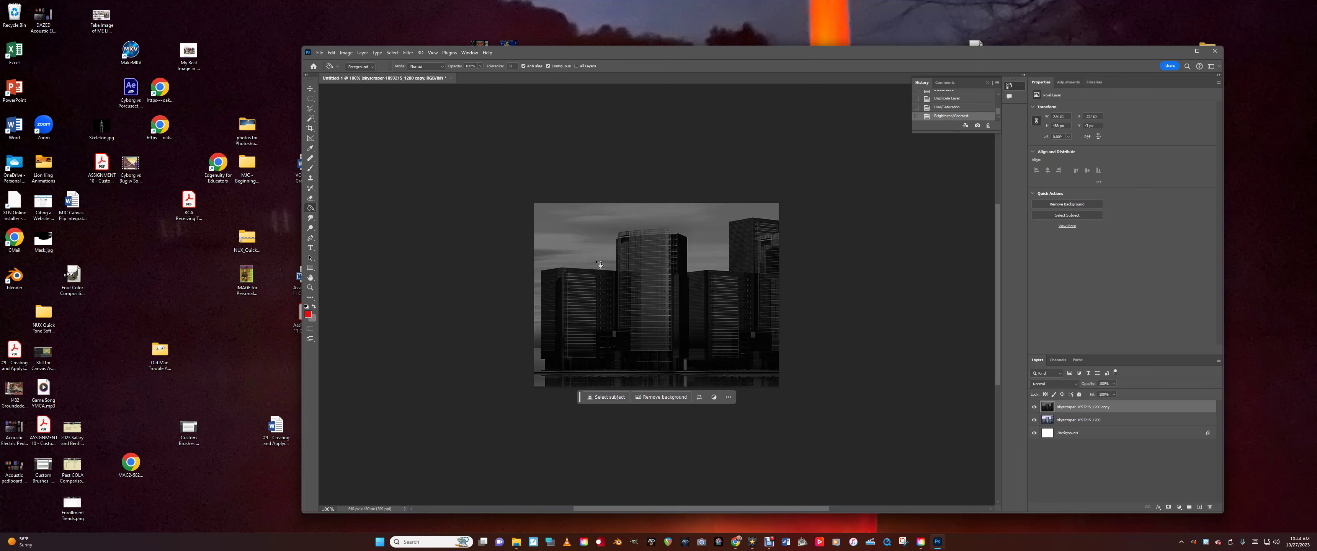
Zoom in twice on the buildings and switch to the Polygonal Lasso tool.
left_click(310, 288)
left_click(585, 328)
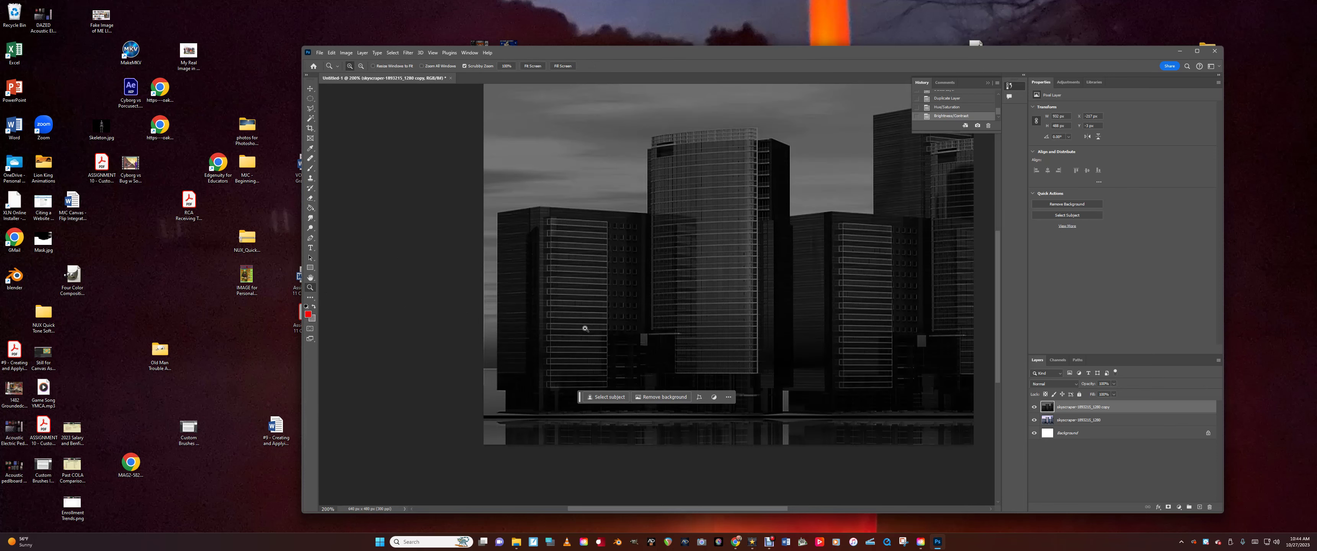
left_click(585, 329)
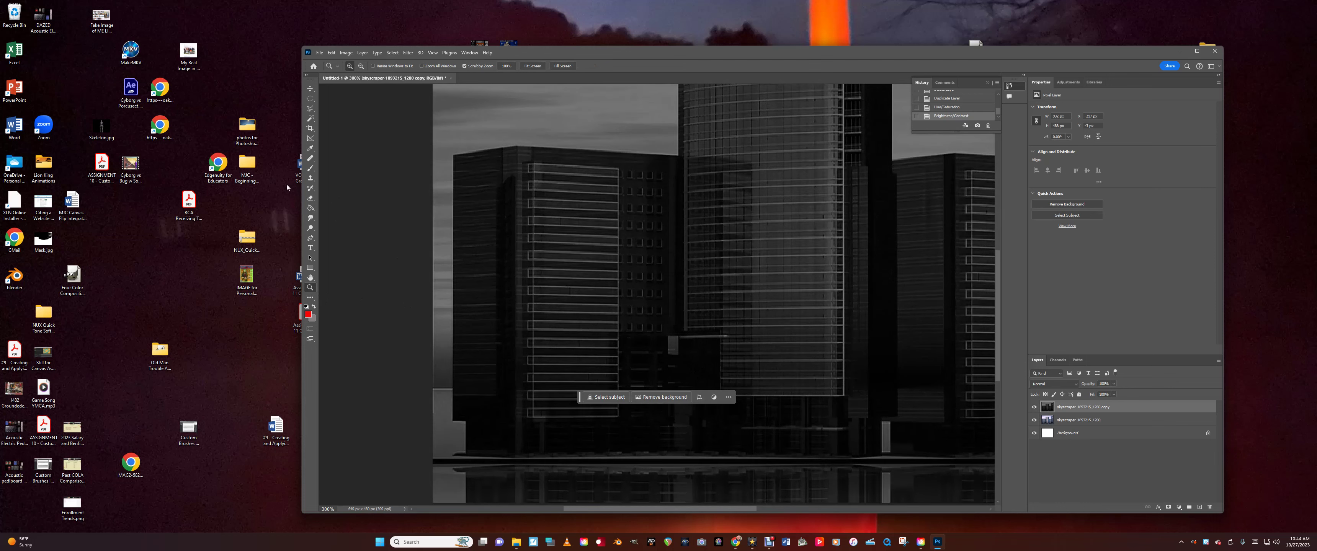
left_click(313, 111)
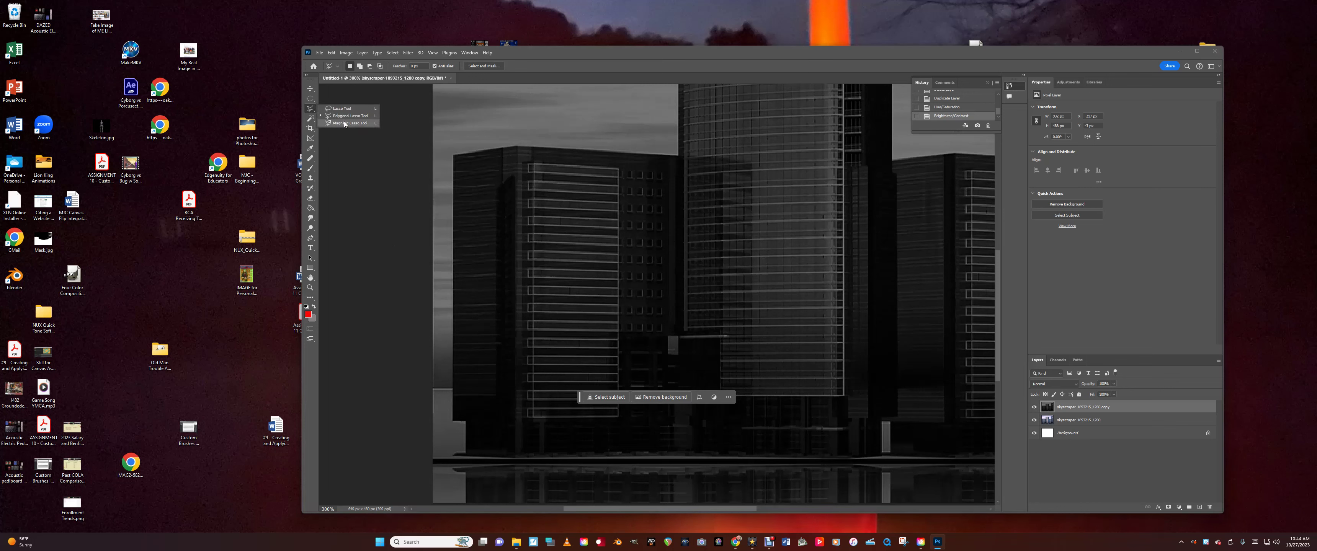
left_click(343, 117)
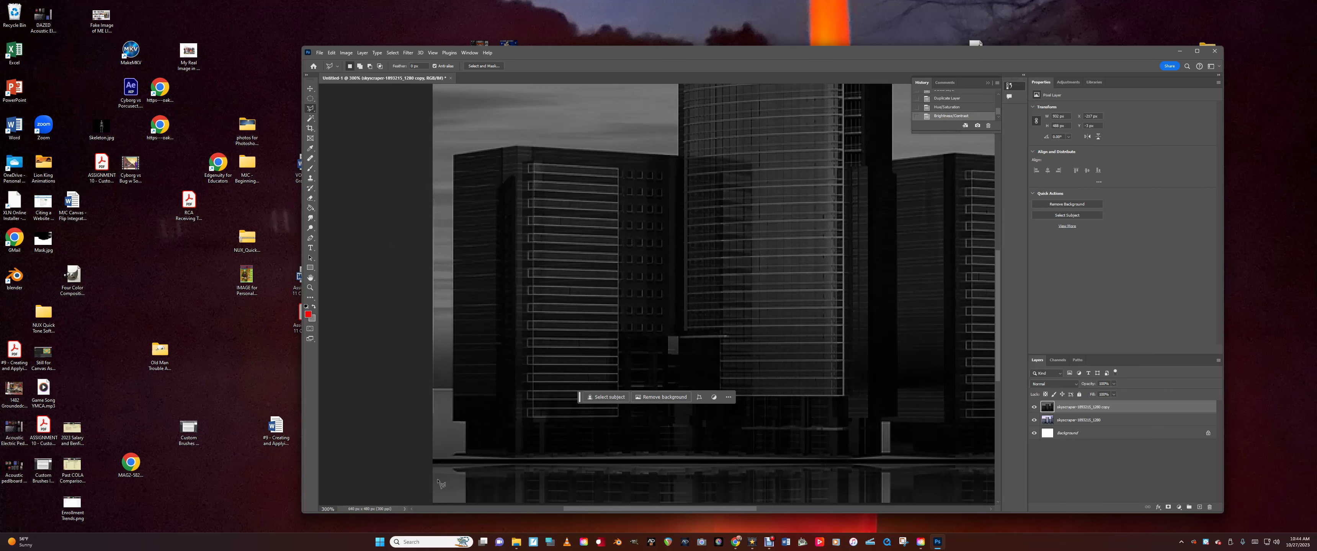
Trace the outline from the buildings' base up the left building and the central tower.
left_click(465, 455)
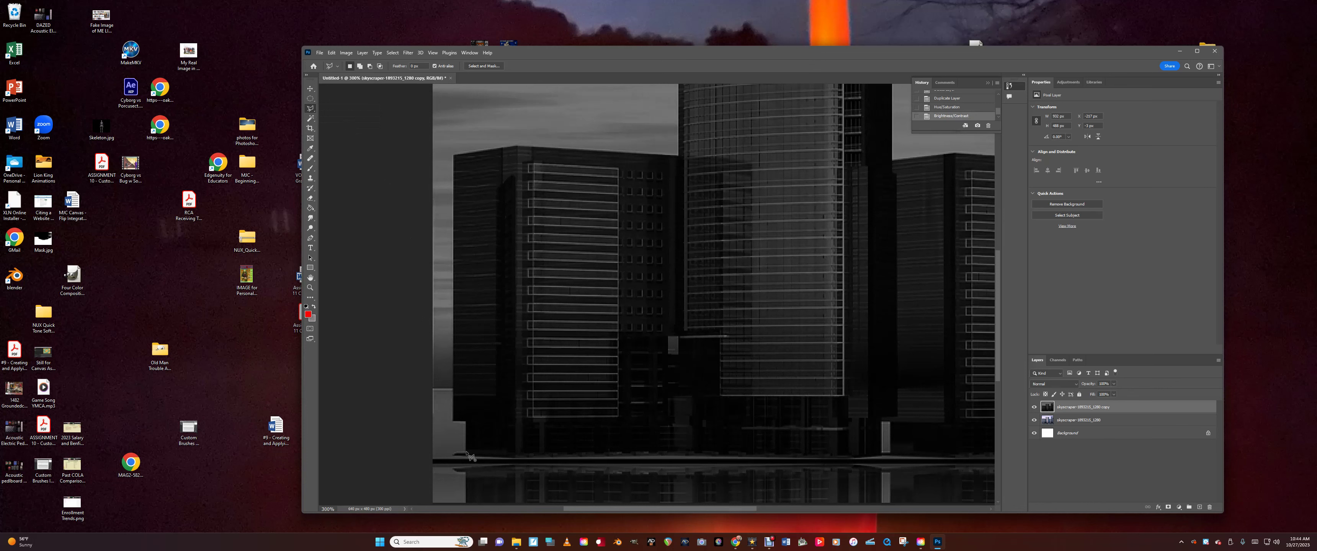
left_click(465, 424)
left_click(451, 423)
left_click(453, 155)
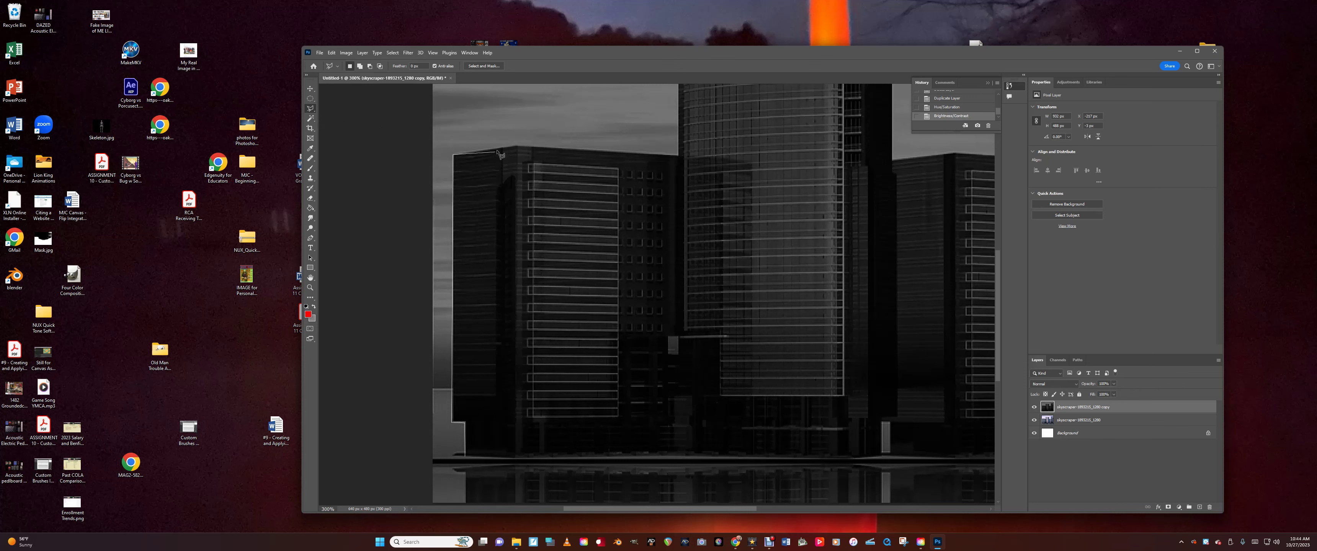
left_click(516, 145)
left_click(678, 154)
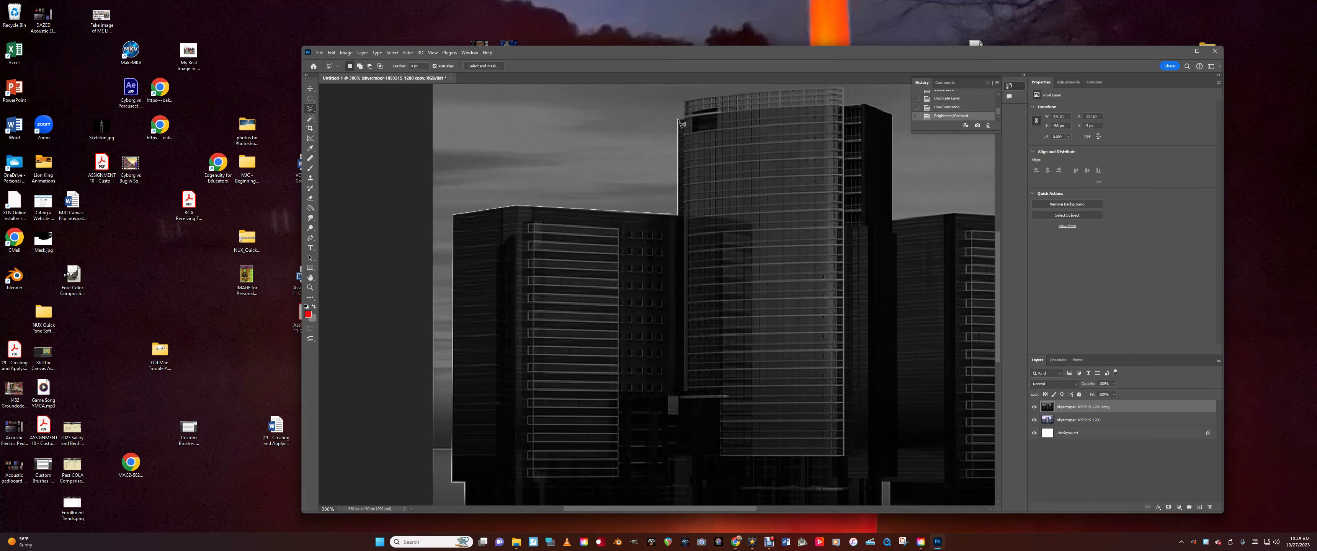
left_click(678, 120)
left_click(684, 119)
left_click(684, 100)
Continue the outline across the tower roof and down the right building to the bottom right.
left_click(843, 89)
left_click(843, 103)
left_click(891, 117)
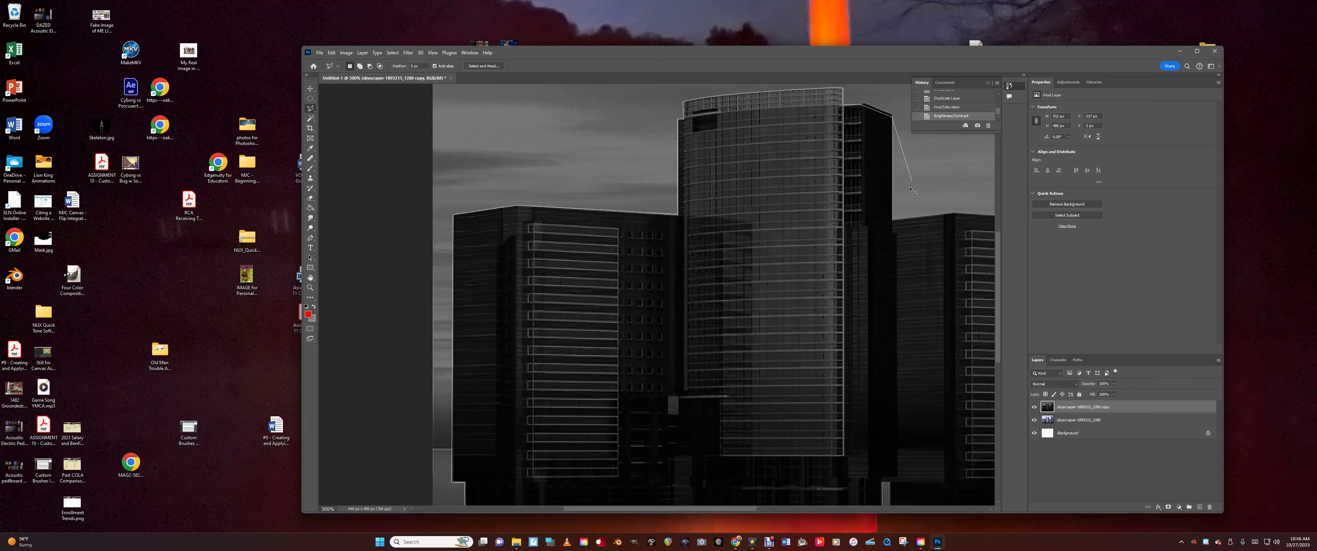
left_click(893, 220)
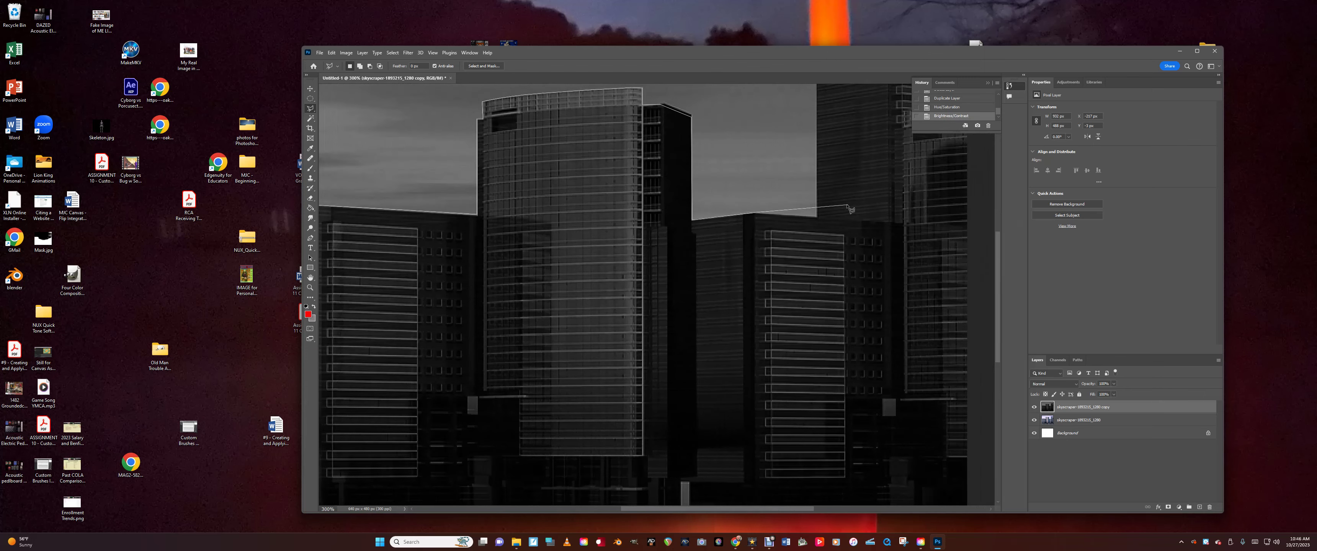
left_click(903, 223)
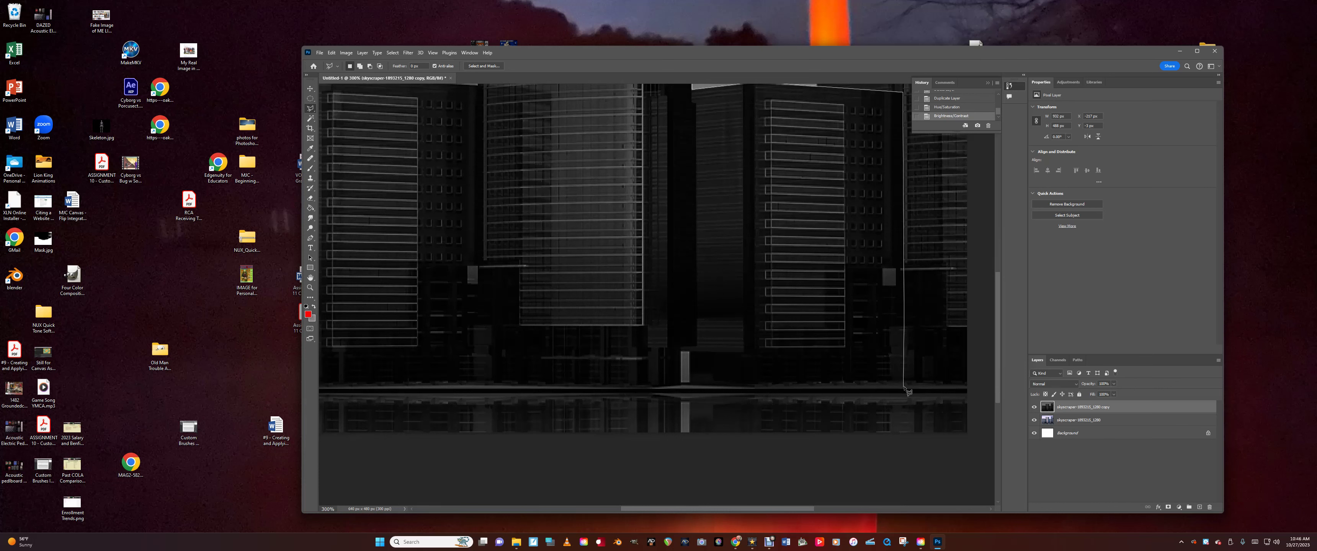
left_click(905, 388)
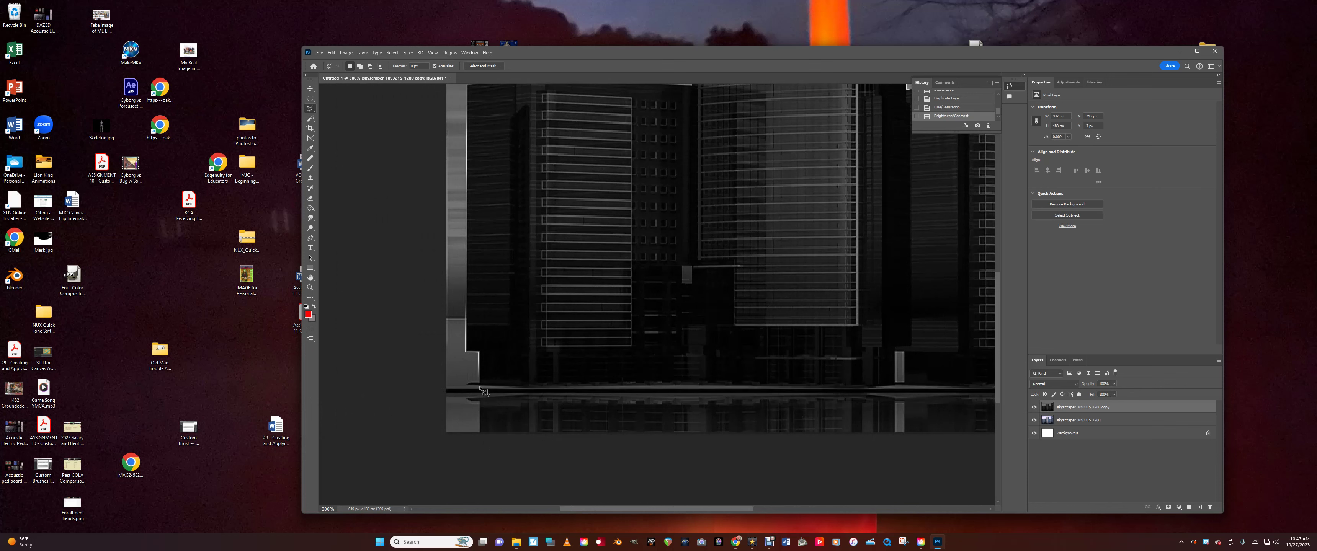
Close the building outline into a selection, zoom back out, and reset colours to default black and white.
left_click(480, 388)
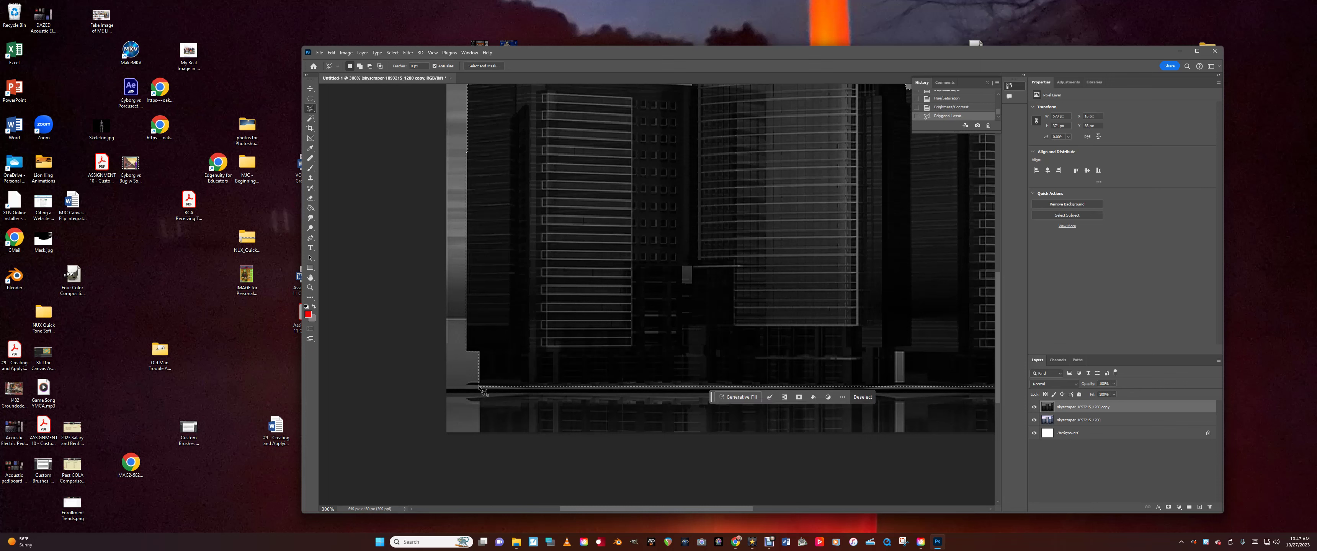
left_click(311, 287)
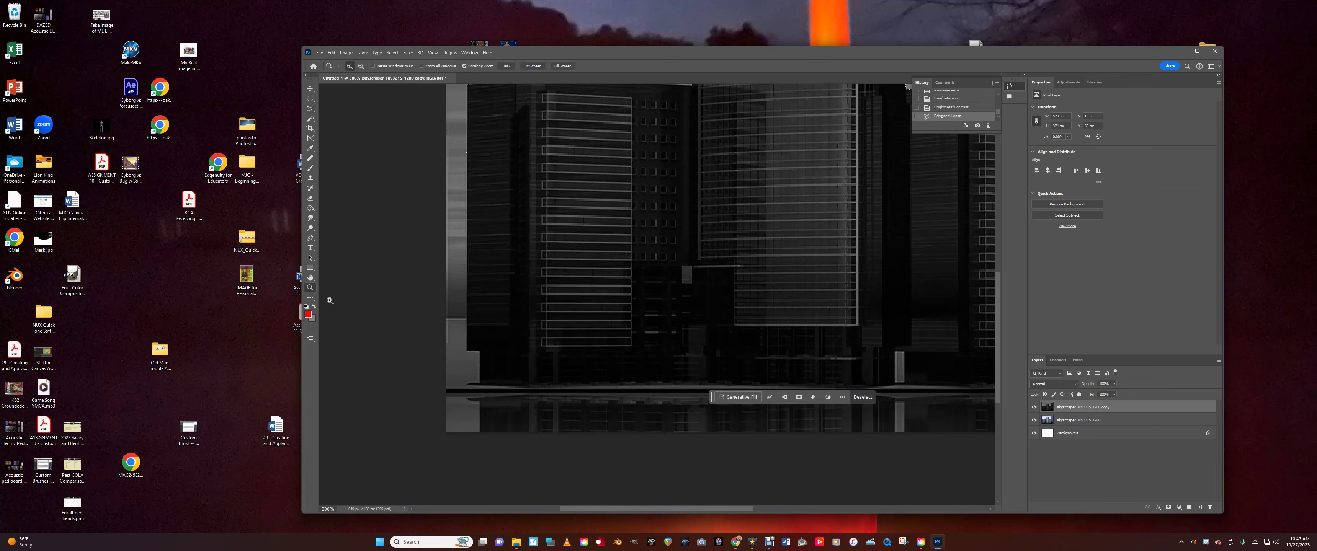
left_click(471, 367, "alt")
left_click(471, 367, "alt")
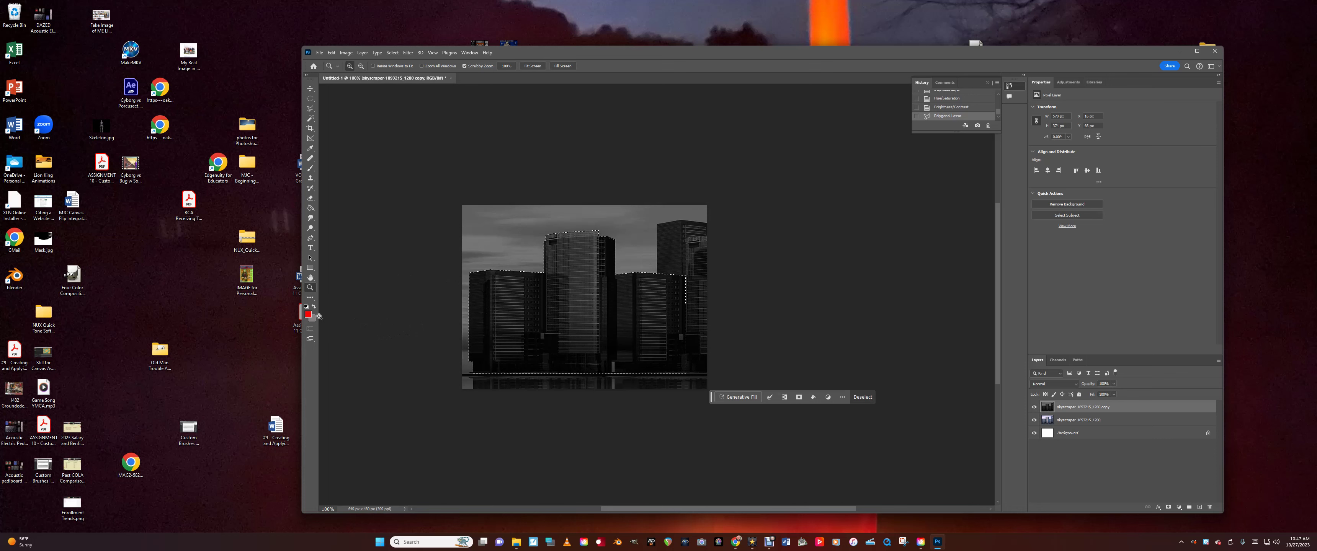
left_click(306, 307)
left_click(311, 168)
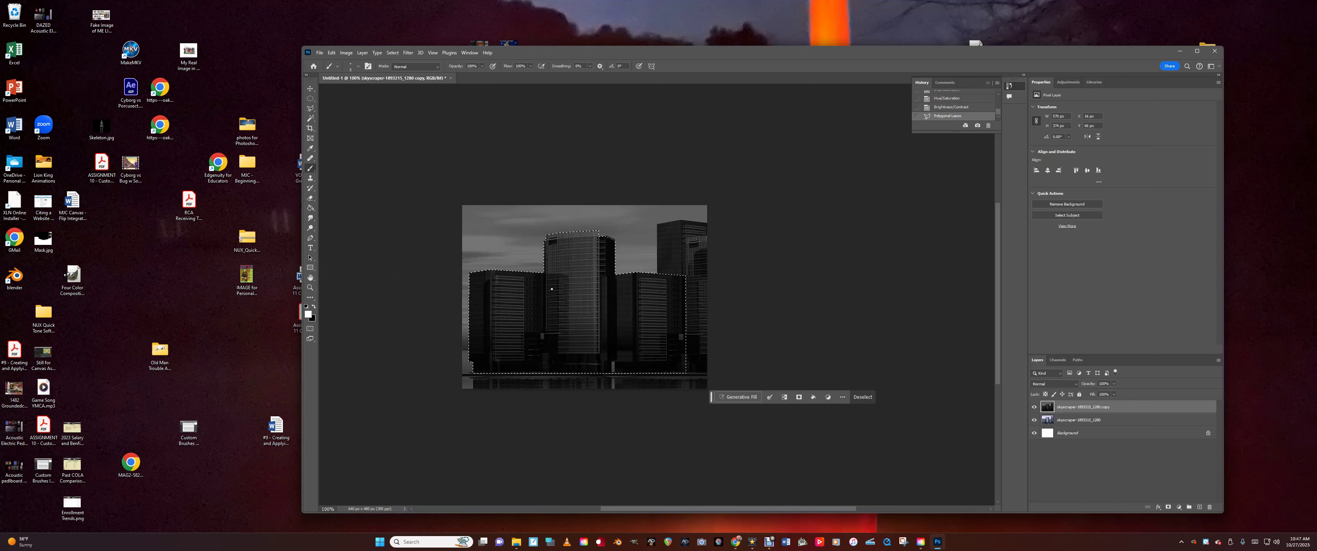
With a size 125 brush, paint the buildings white, invert the selection, and paint the surroundings black.
key("bracketright")
key("bracketright")
key("bracketright")
key("bracketright")
key("bracketright")
key("bracketright")
key("bracketright")
key("bracketright")
key("bracketright")
key("bracketright")
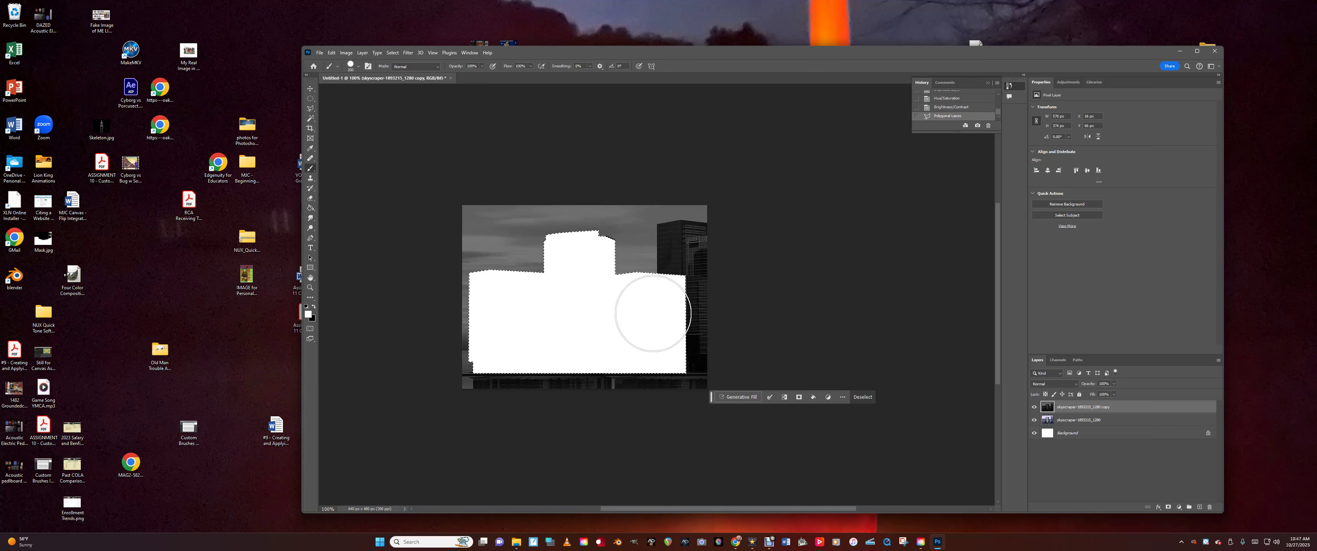
left_click_drag(578, 271, 576, 279)
left_click(397, 54)
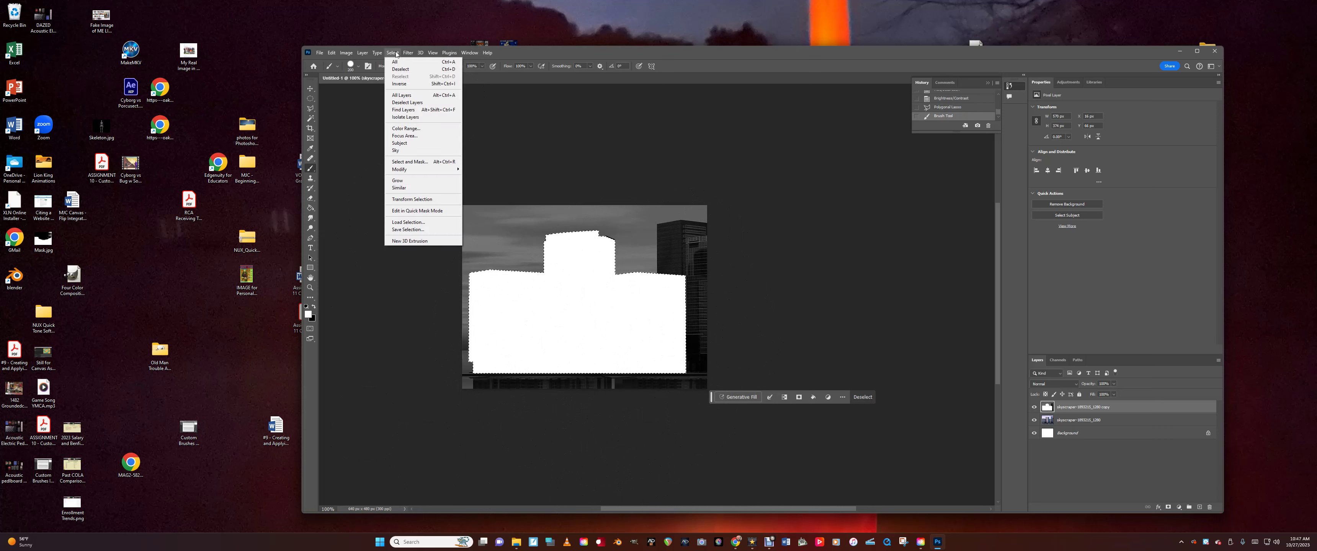
left_click(399, 84)
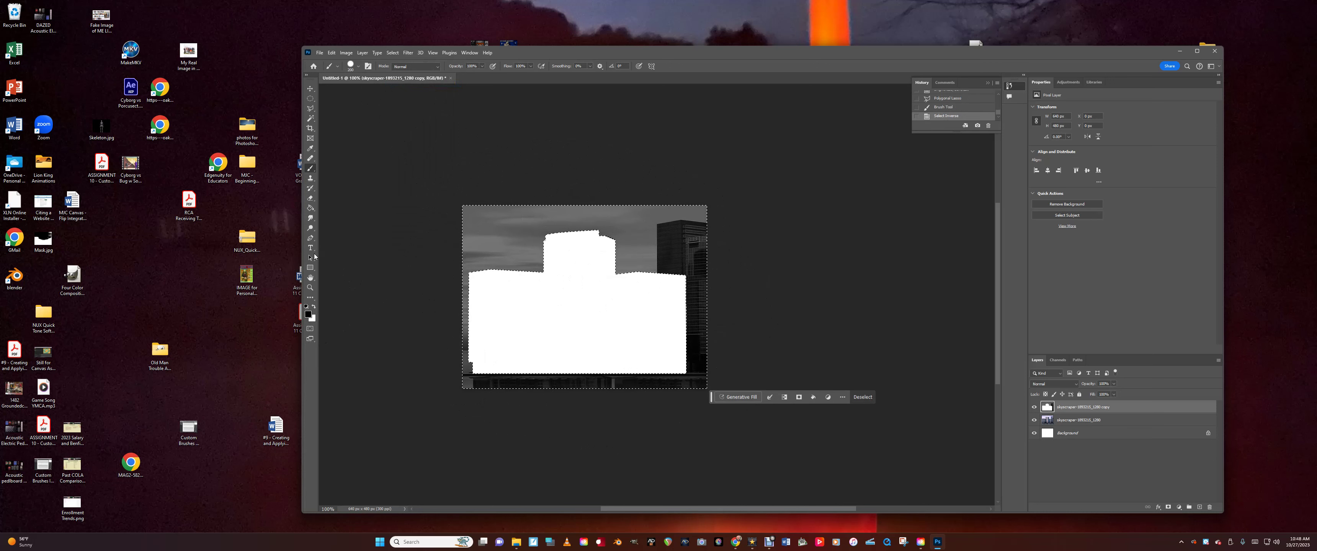
mouse_move(435, 295)
left_mouse_down()
mouse_move(450, 295)
mouse_move(449, 332)
mouse_move(497, 371)
left_mouse_up()
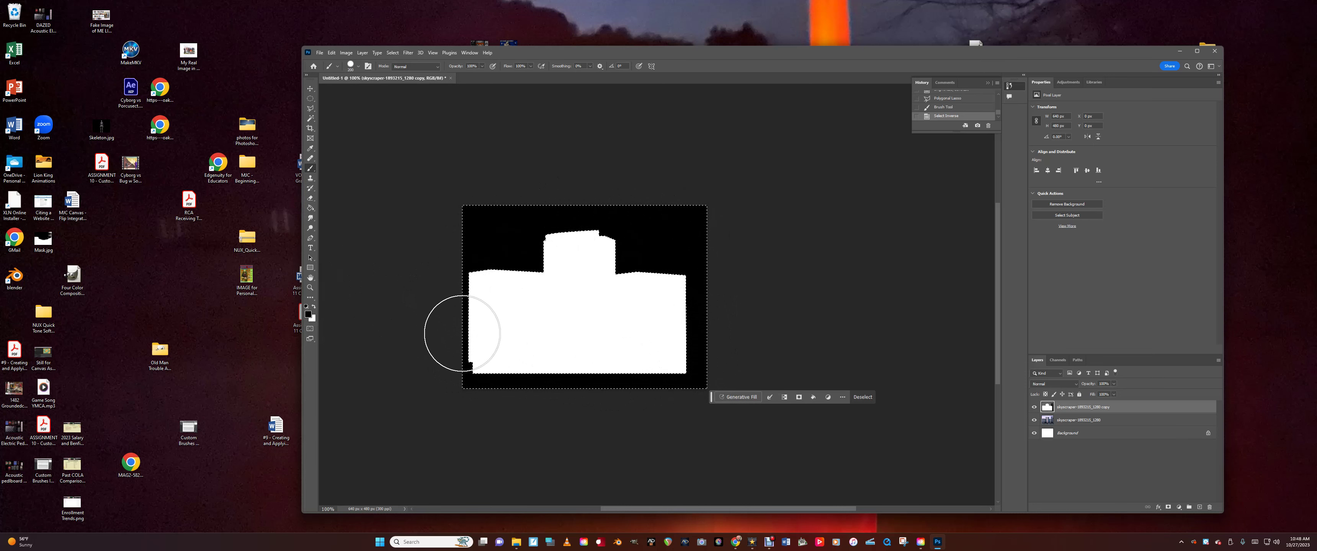
left_click_drag(492, 347, 643, 456)
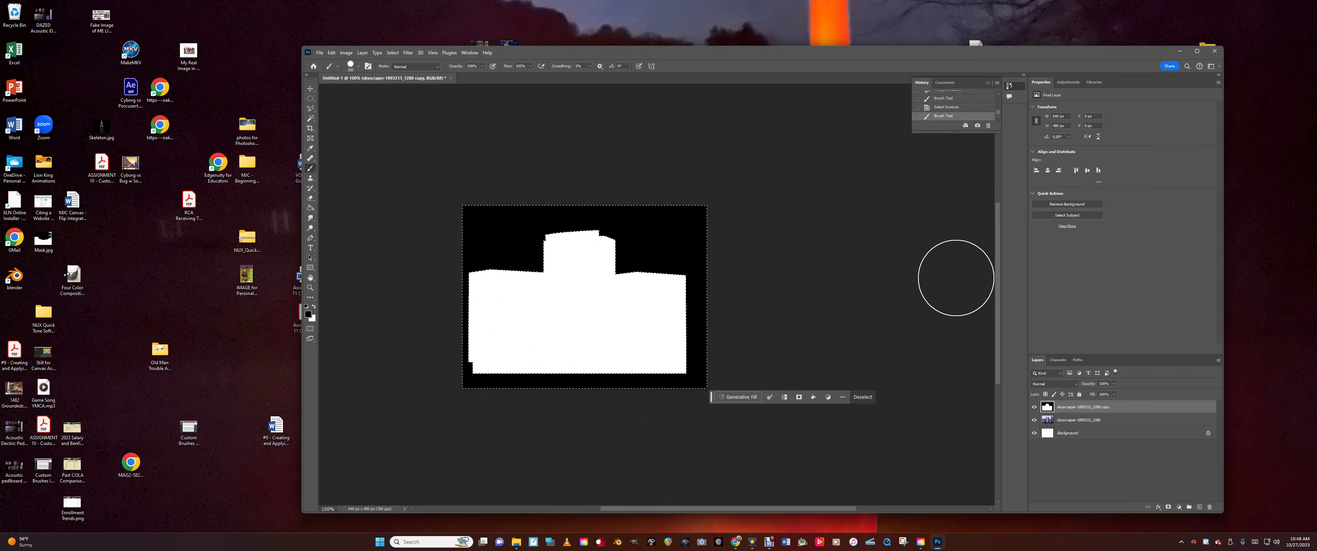
Rename the top layer Mask and deselect.
double_click(1075, 406)
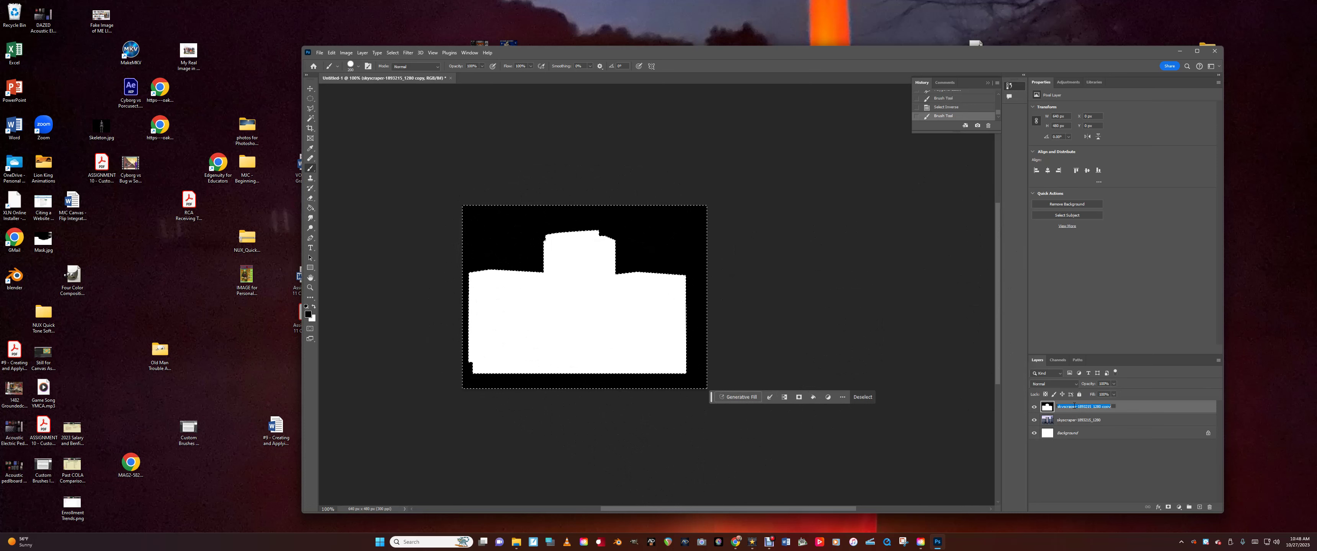
type("Mask")
key("Return")
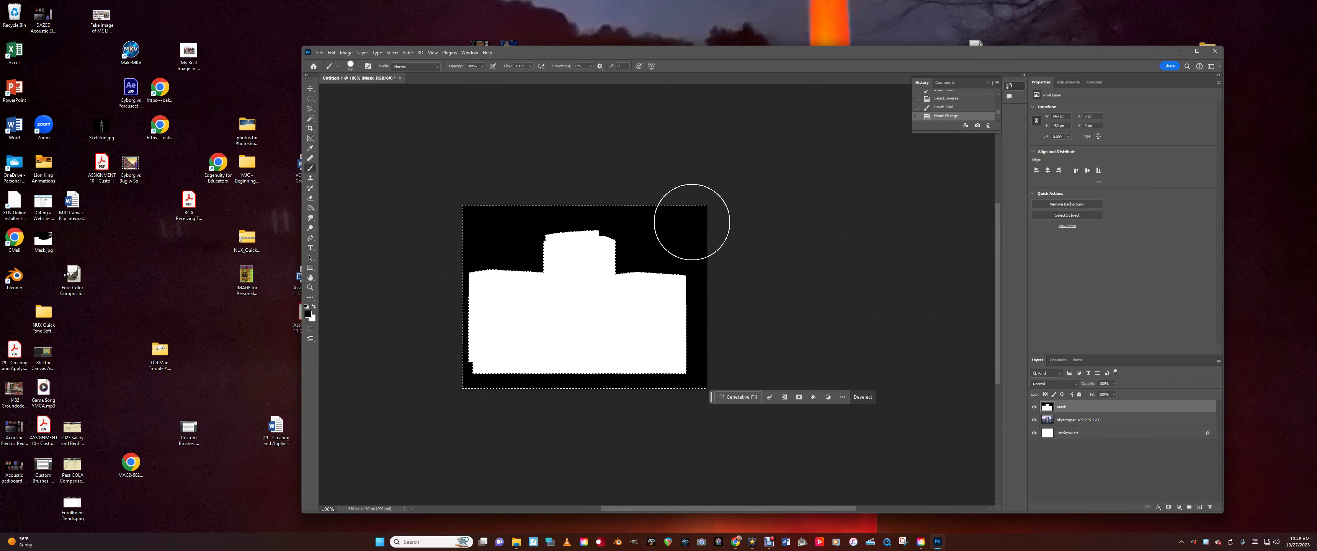
key("ctrl+d")
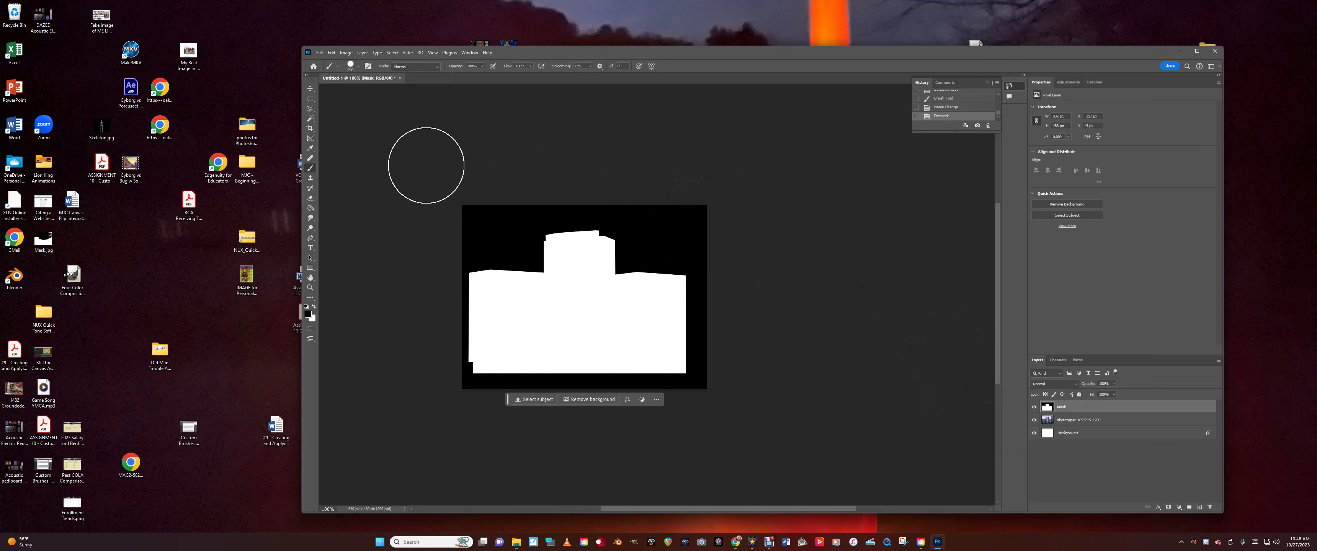
Select the white silhouette area with the Magic Wand tool.
left_click(310, 89)
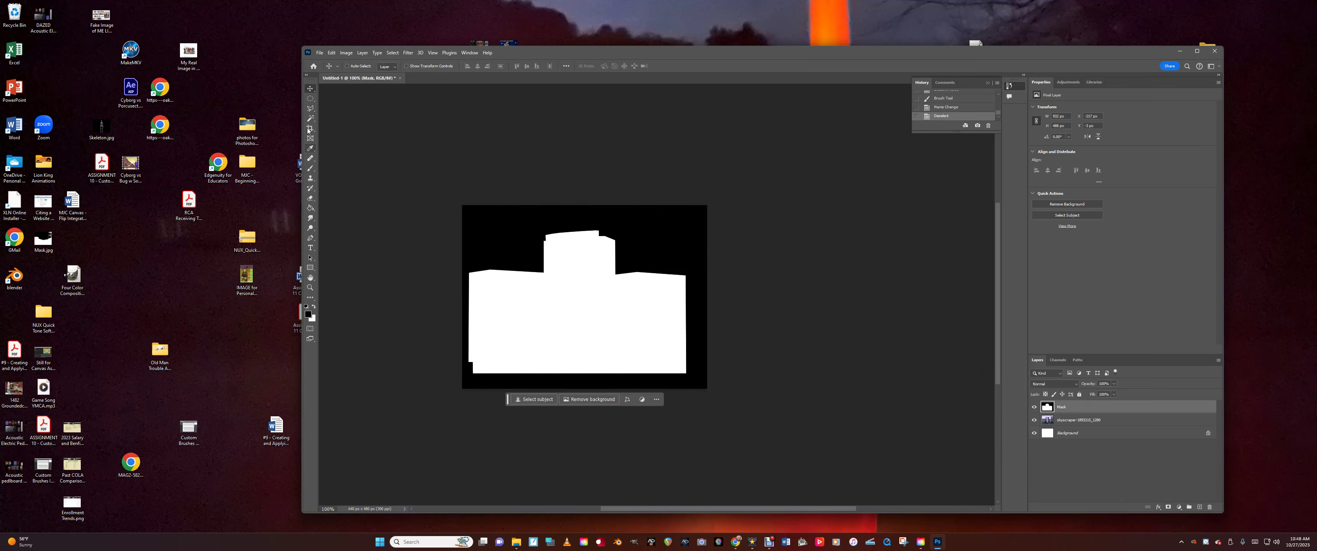
left_click(308, 119)
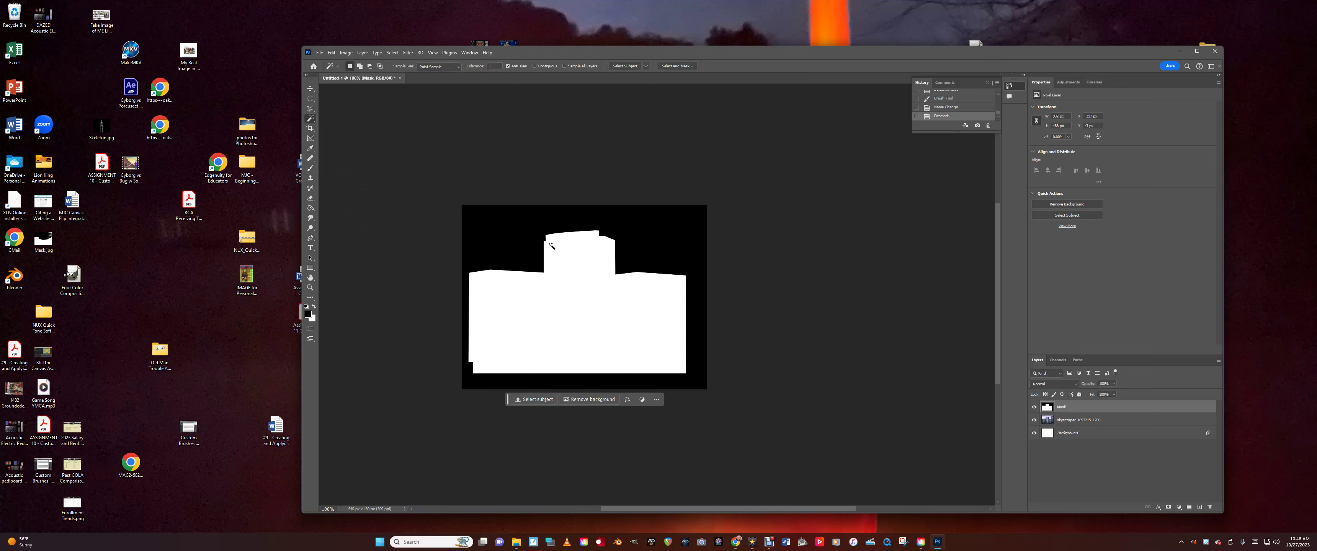
left_click(580, 308)
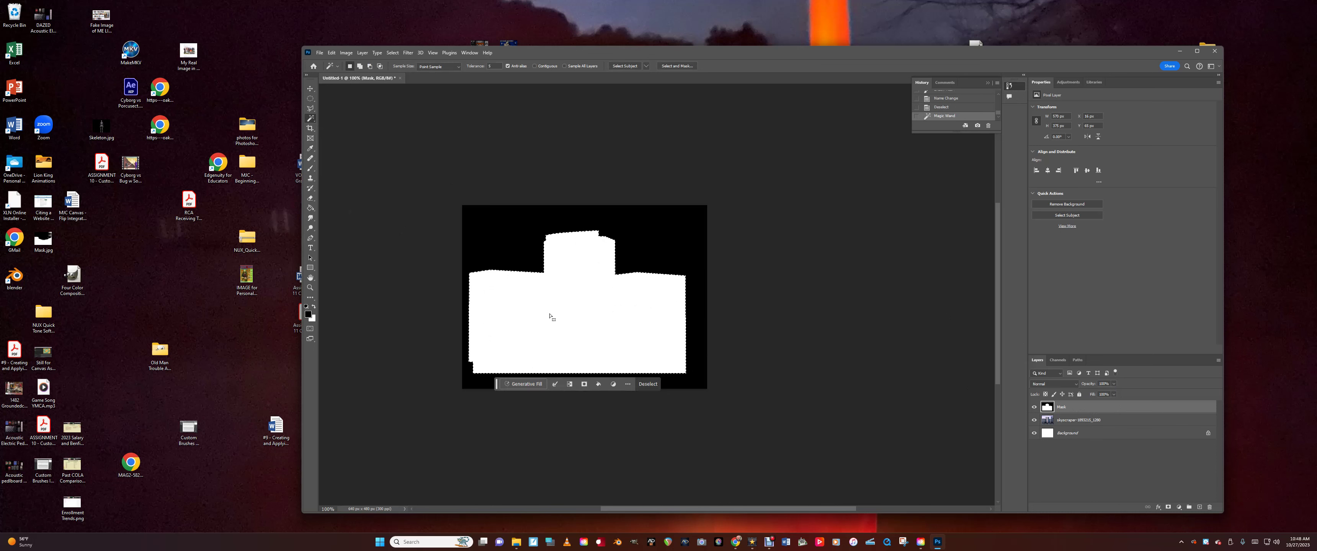
Add that selection as a layer mask on the skyscraper photo layer, then hide the Mask layer.
left_click(1071, 422)
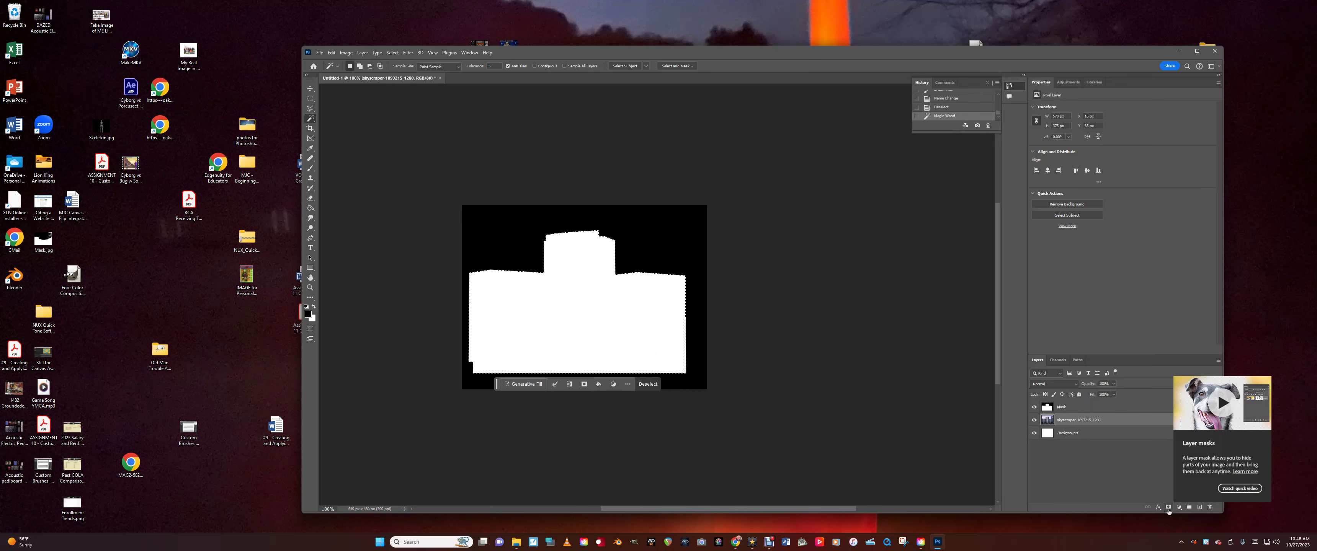
left_click(1168, 508)
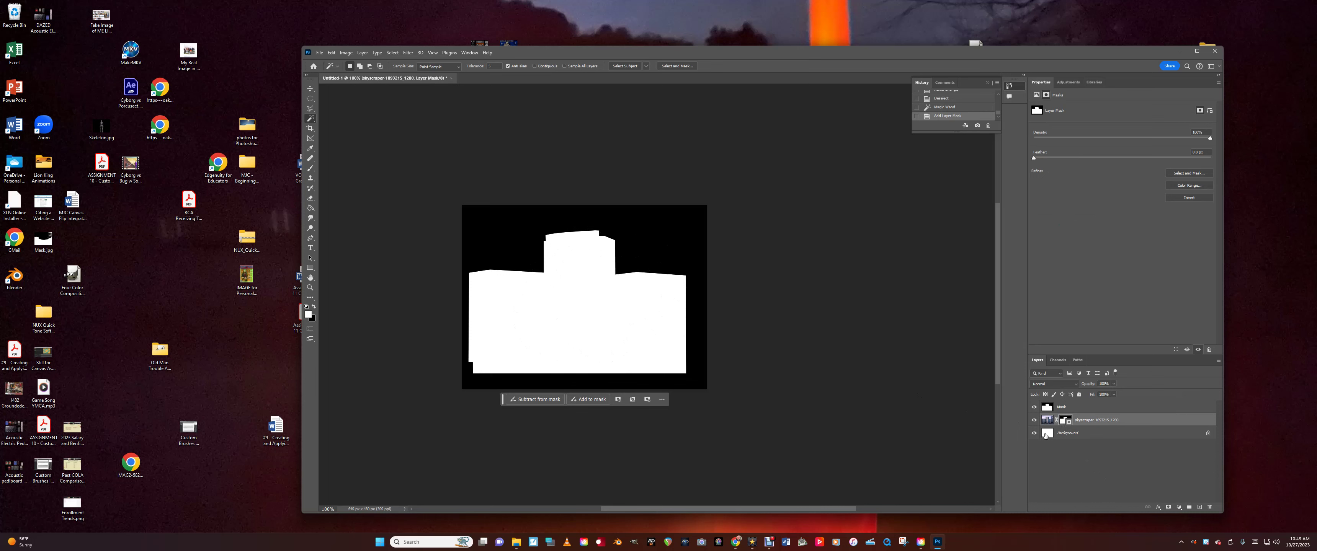
left_click(1034, 407)
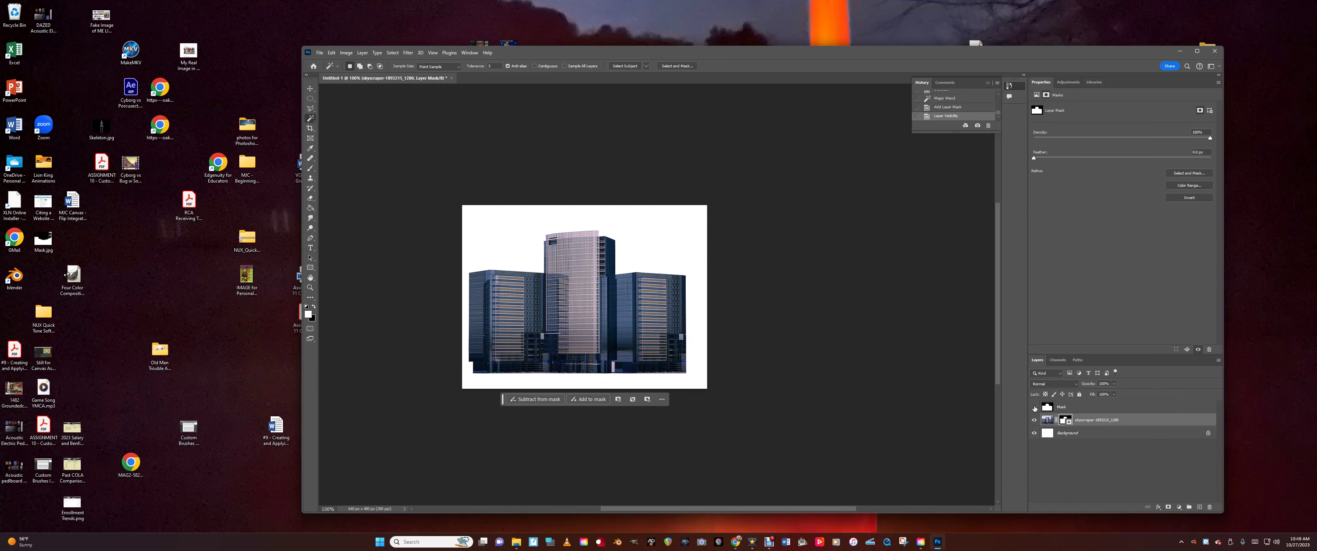
Hide the Background layer and target the skyscraper layer's pixels instead of its mask.
left_click(1035, 433)
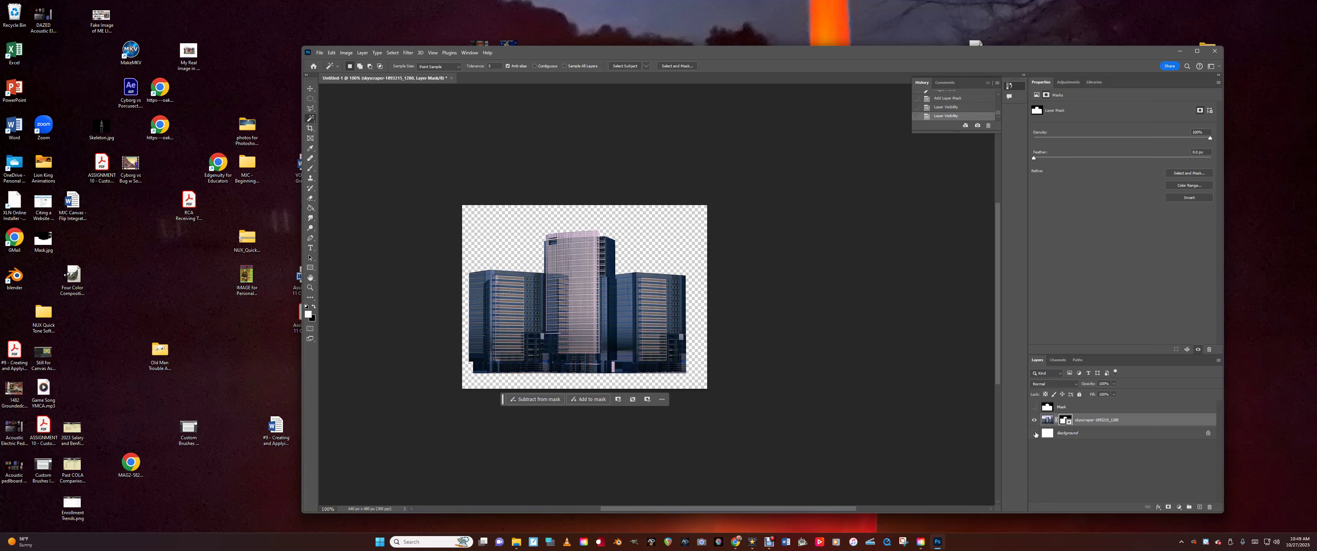
left_click(1036, 434)
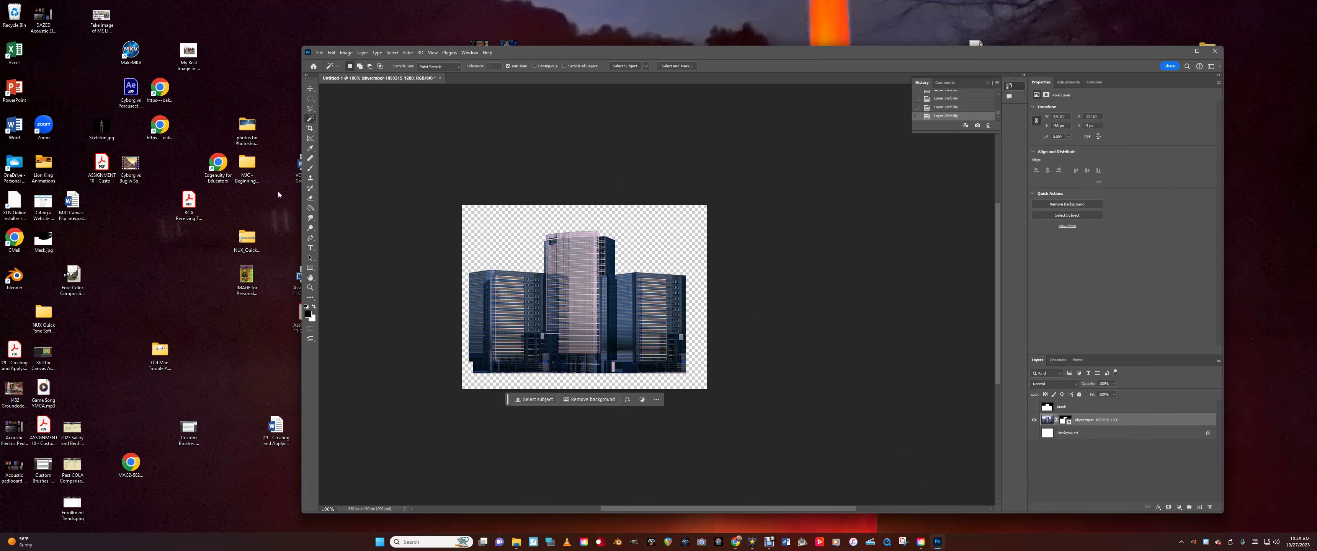
left_click(318, 53)
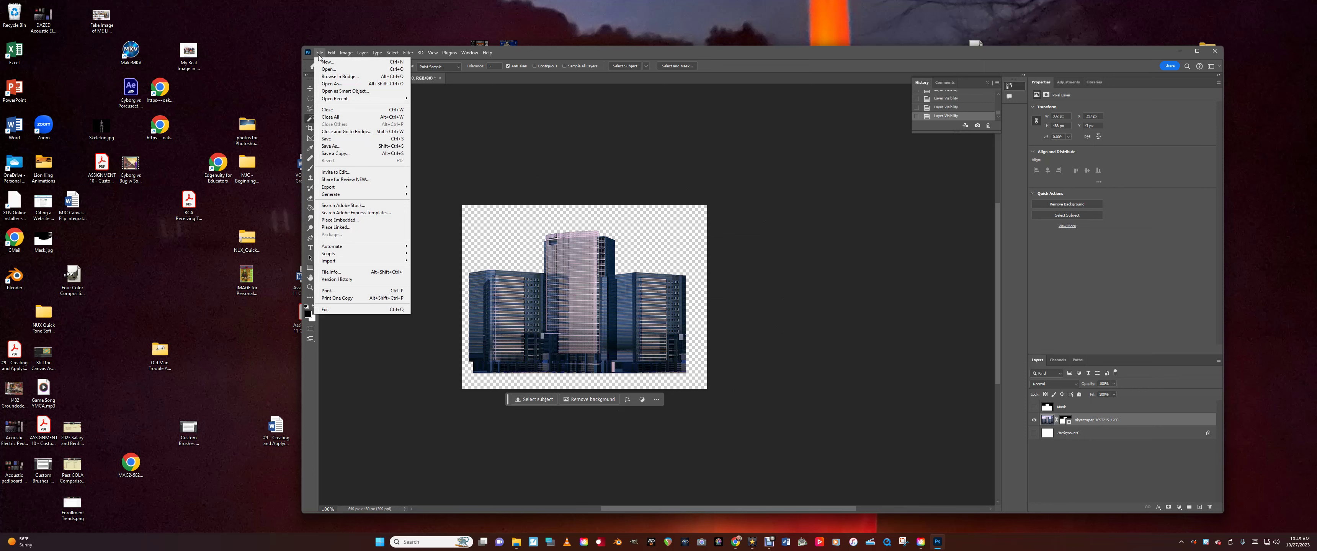
Quick Export the cutout as a PNG named Skyscrapers in the AE 10 folder.
mouse_move(372, 192)
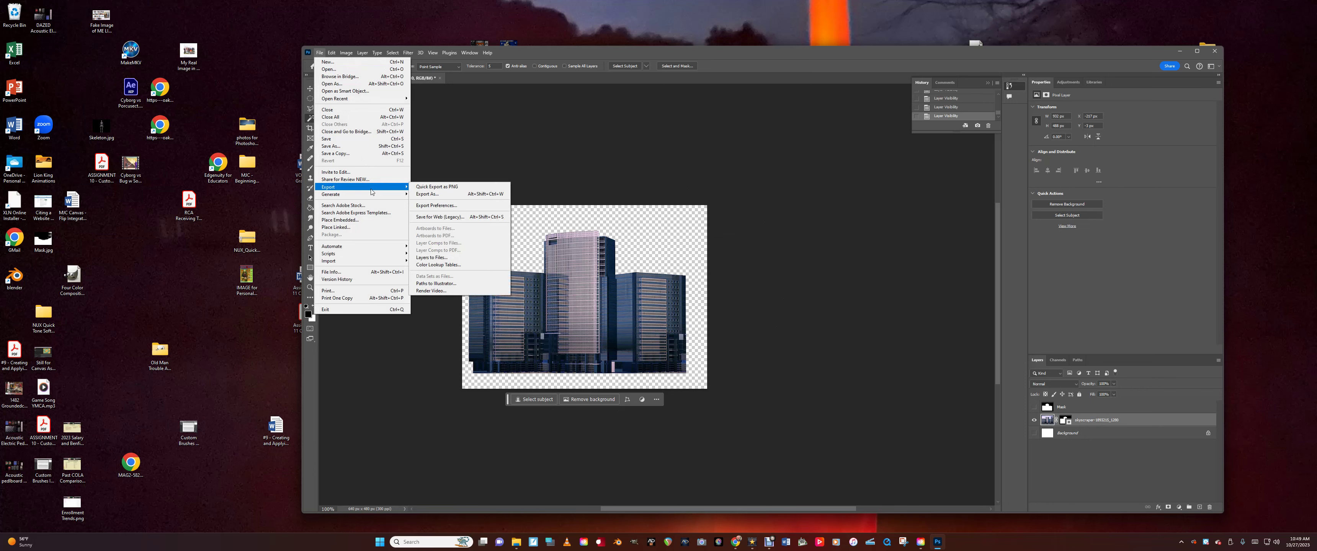
left_click(431, 186)
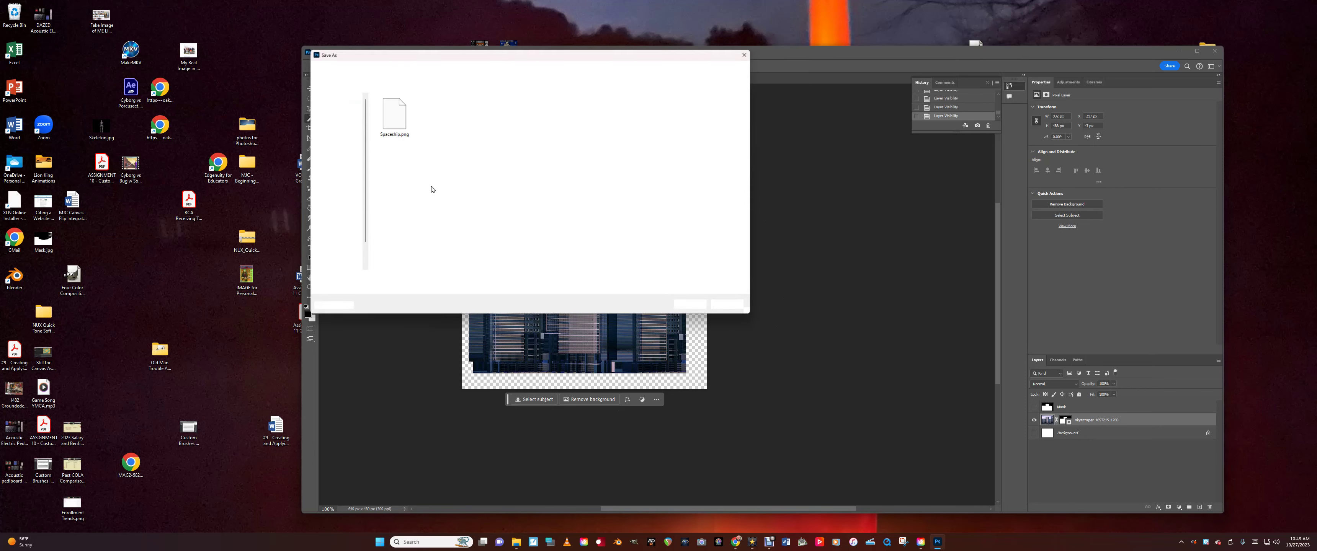
type("Skyscra")
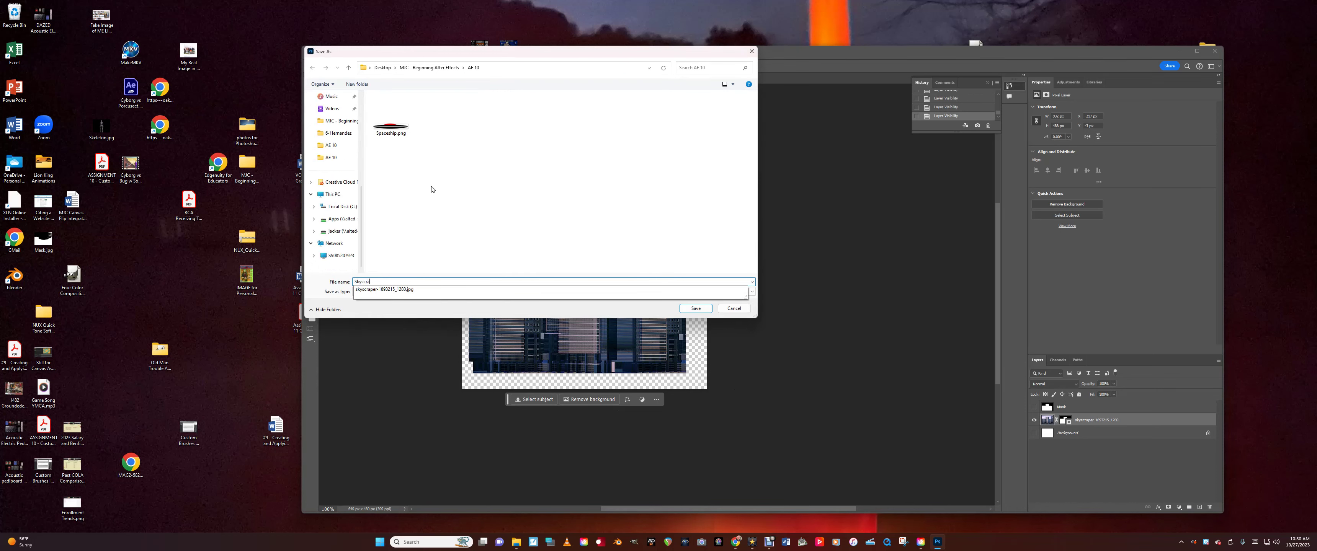
type("s")
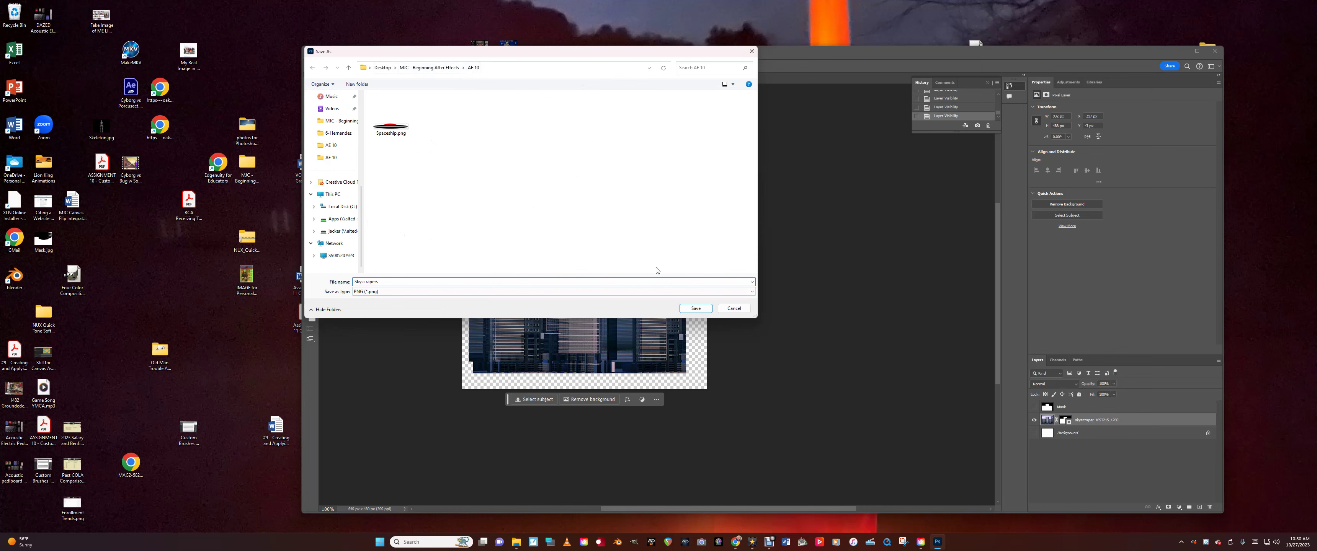
left_click(690, 309)
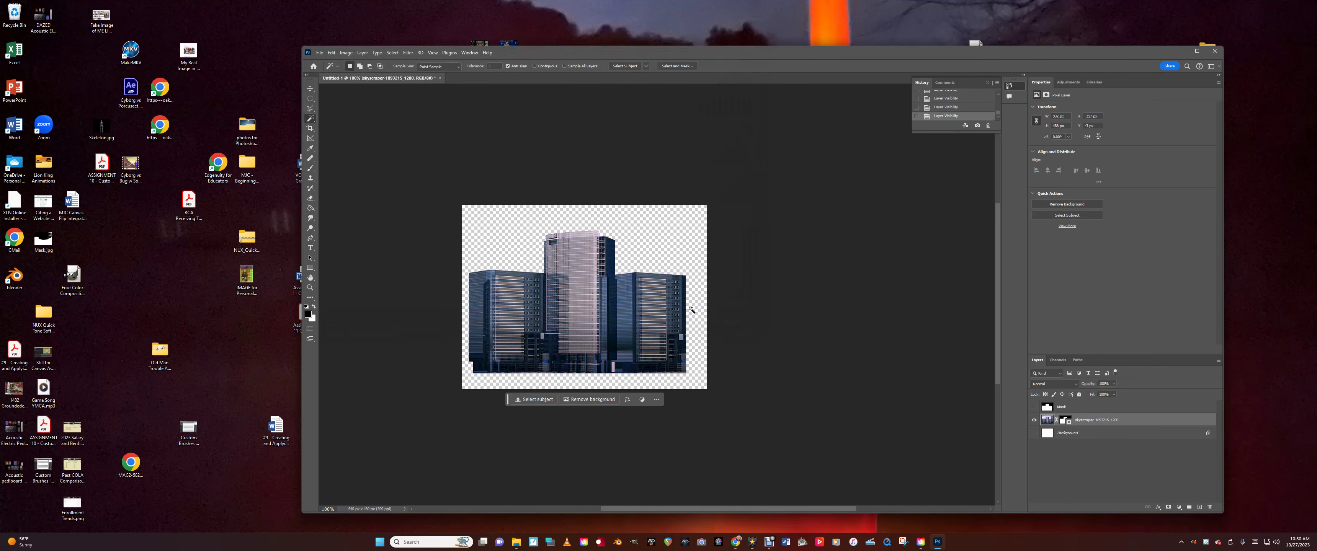
Minimize Photoshop, check the files in MJC > AE 10, then close both Explorer windows.
left_click(1179, 51)
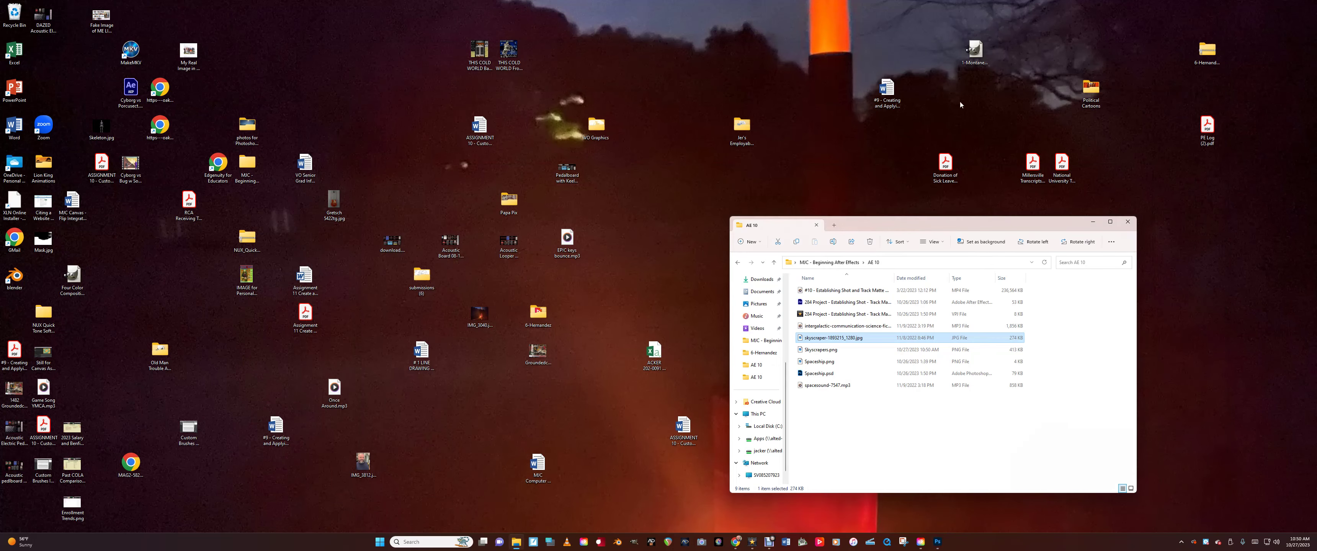
double_click(247, 165)
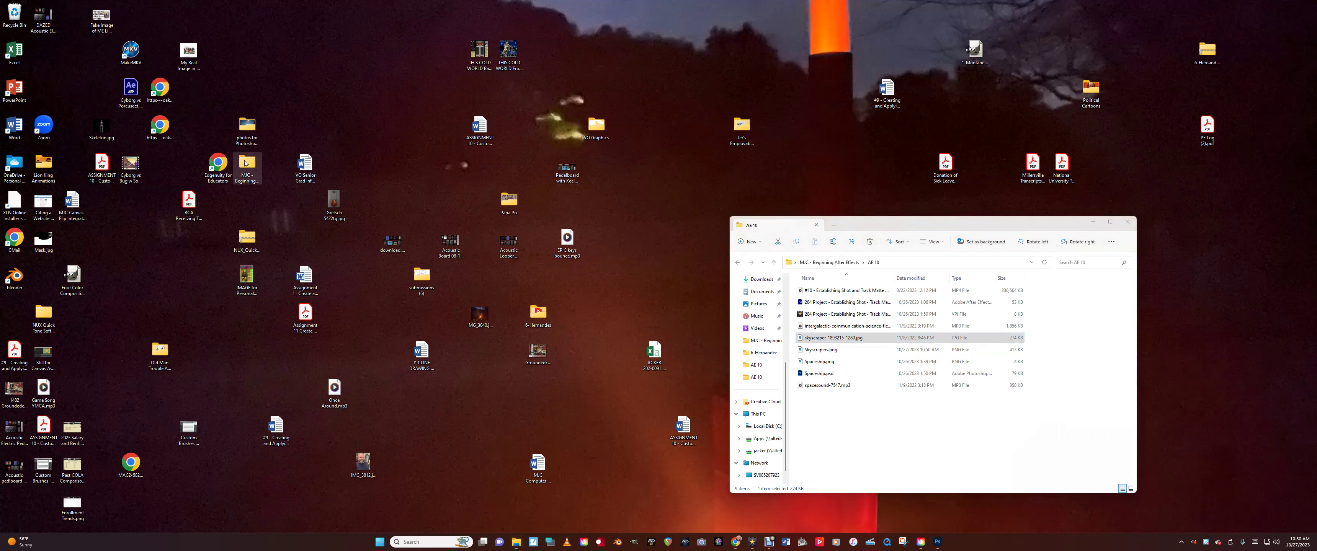
double_click(825, 307)
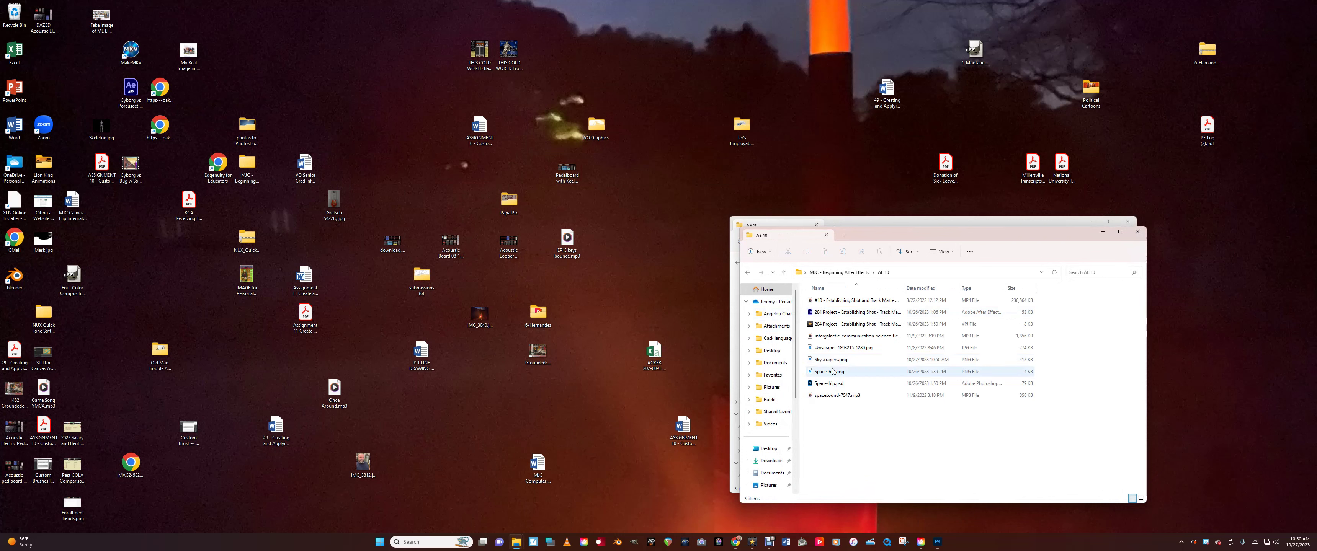
left_click(1139, 233)
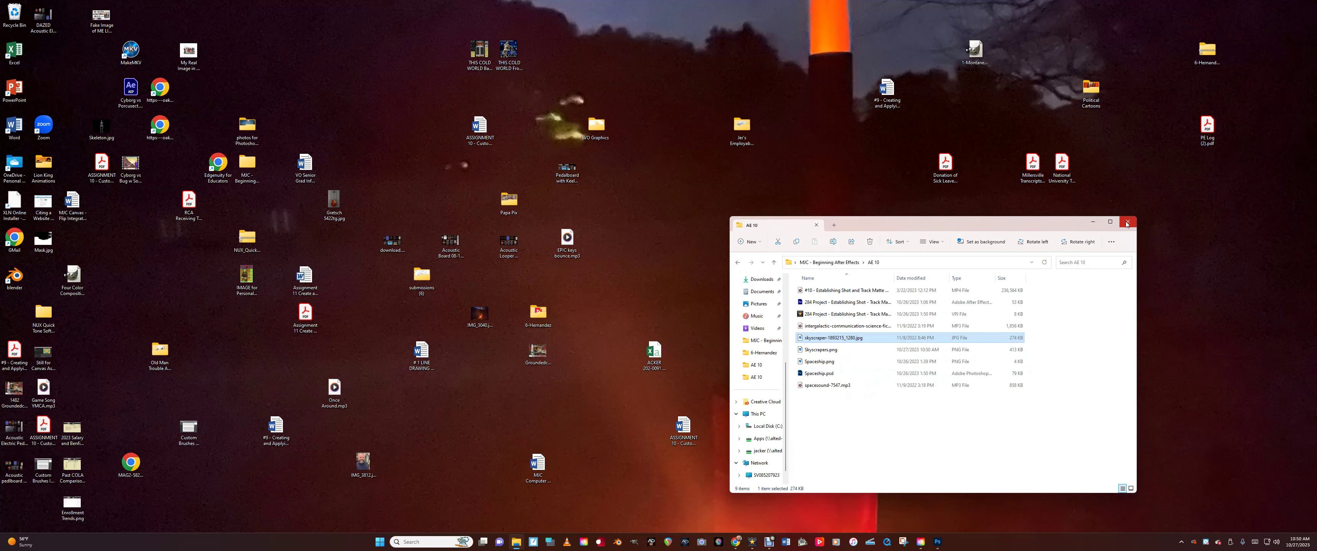
left_click(1127, 224)
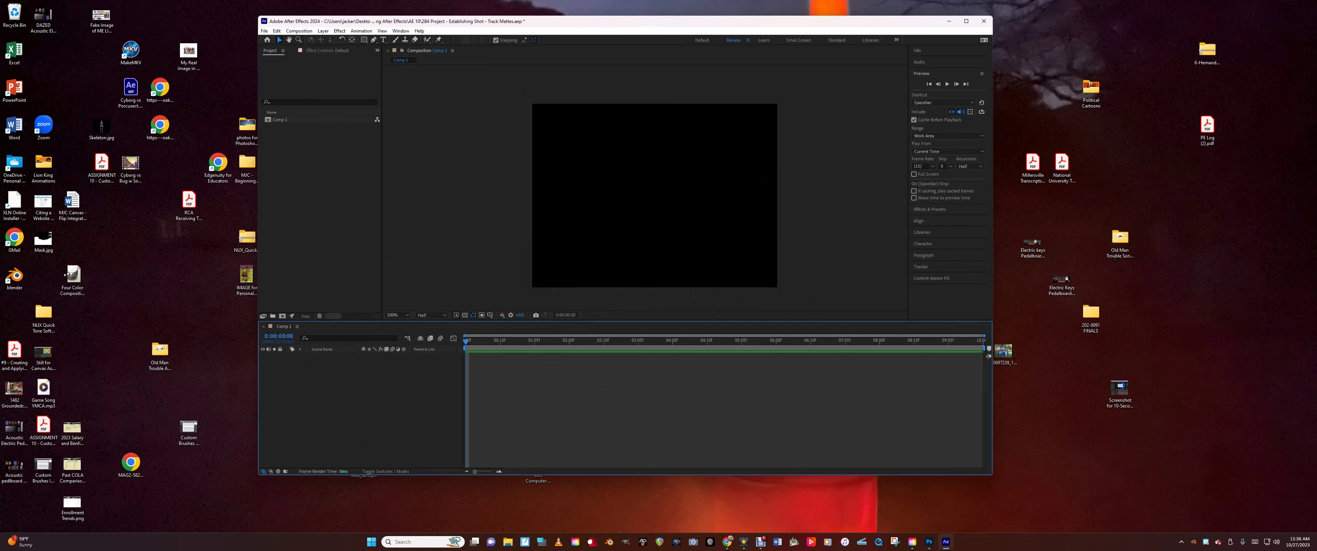
Import IMG_3297.mp4 from the AE 10 folder through File > Import > File.
left_click(263, 32)
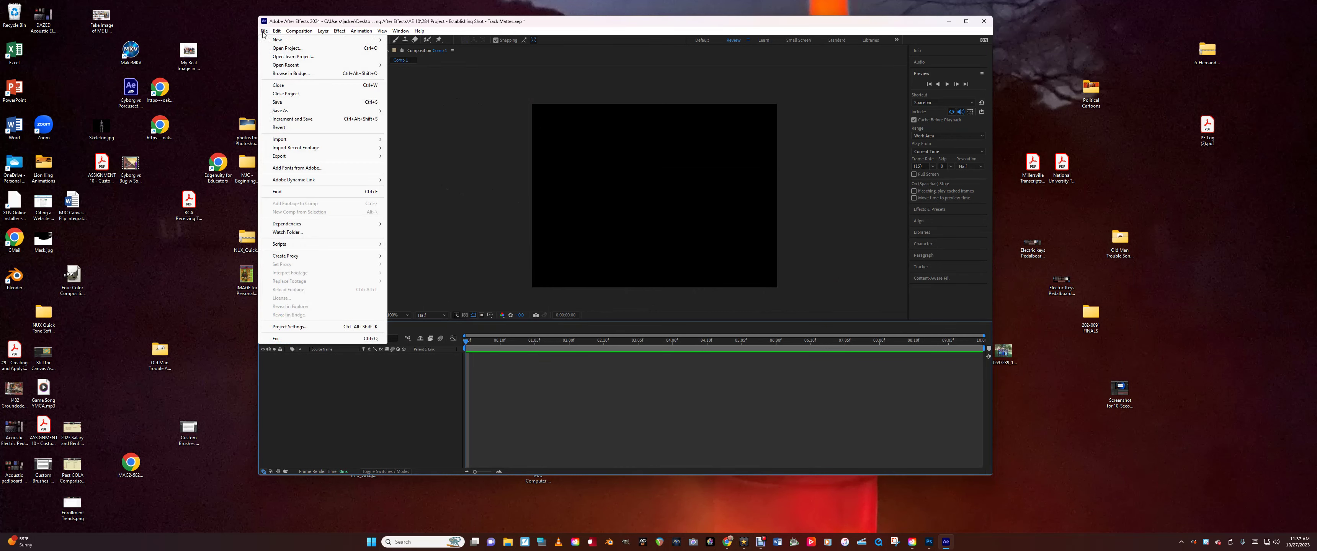
mouse_move(358, 139)
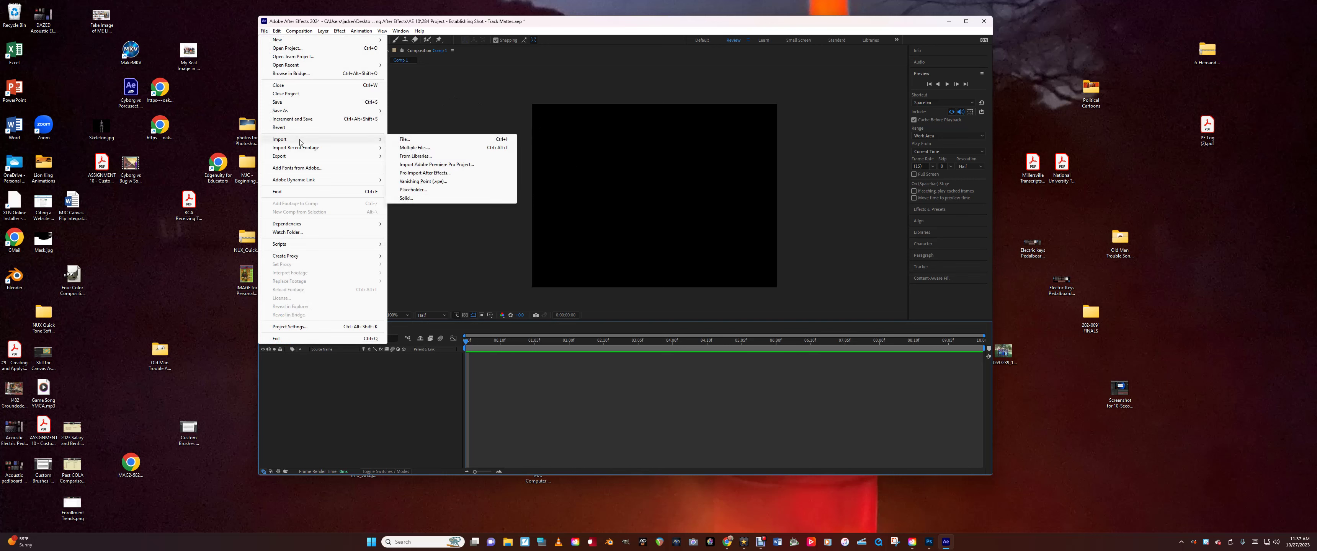
left_click(404, 139)
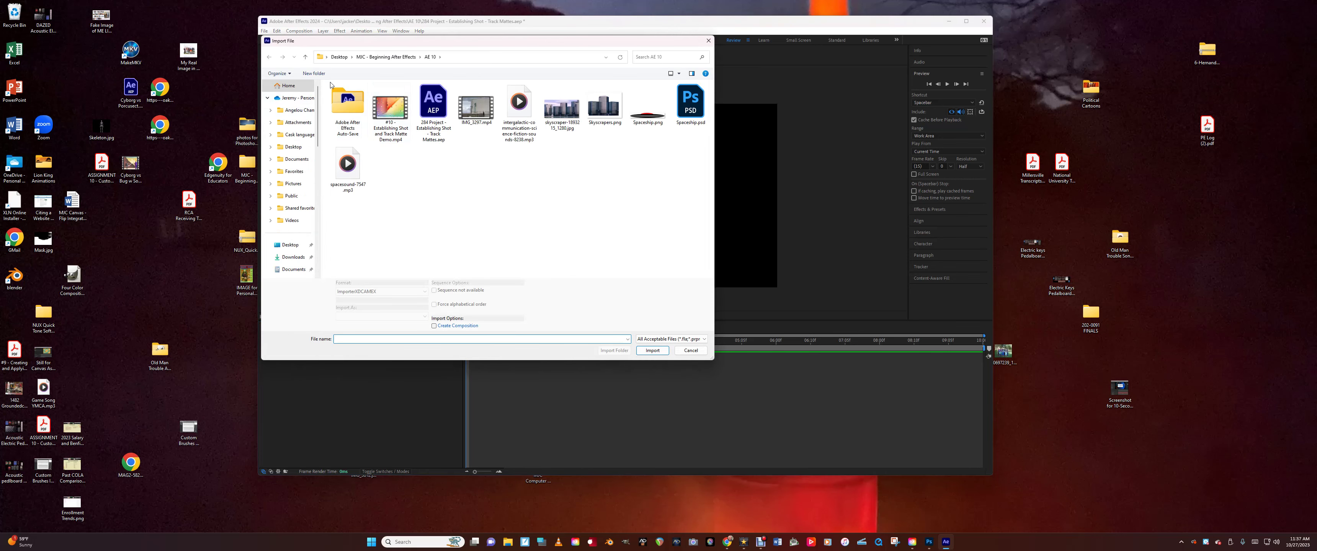
left_click(474, 112)
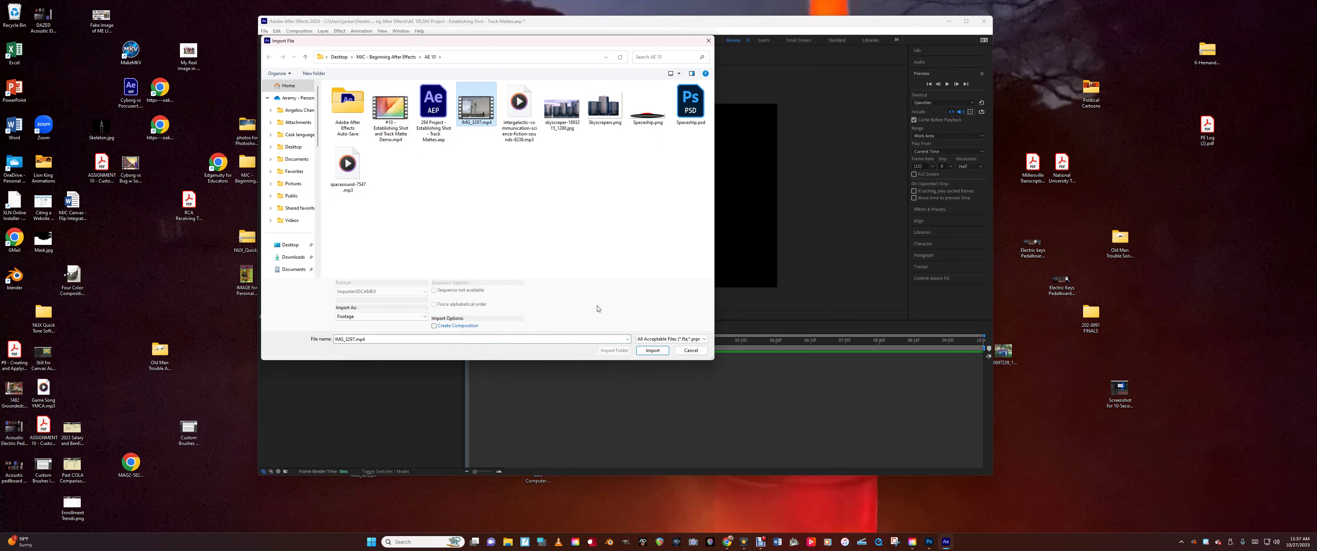
left_click(653, 350)
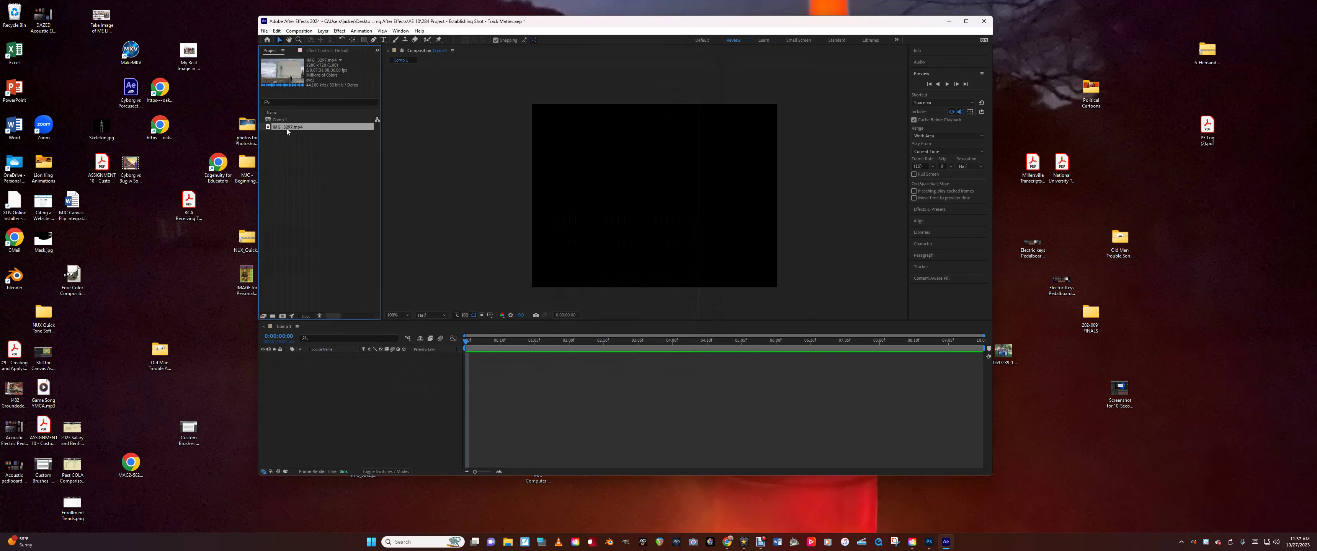
Place IMG_3297.mp4 in the Comp 1 timeline, with the viewer at 50% and Transform shown.
left_click_drag(287, 130, 372, 369)
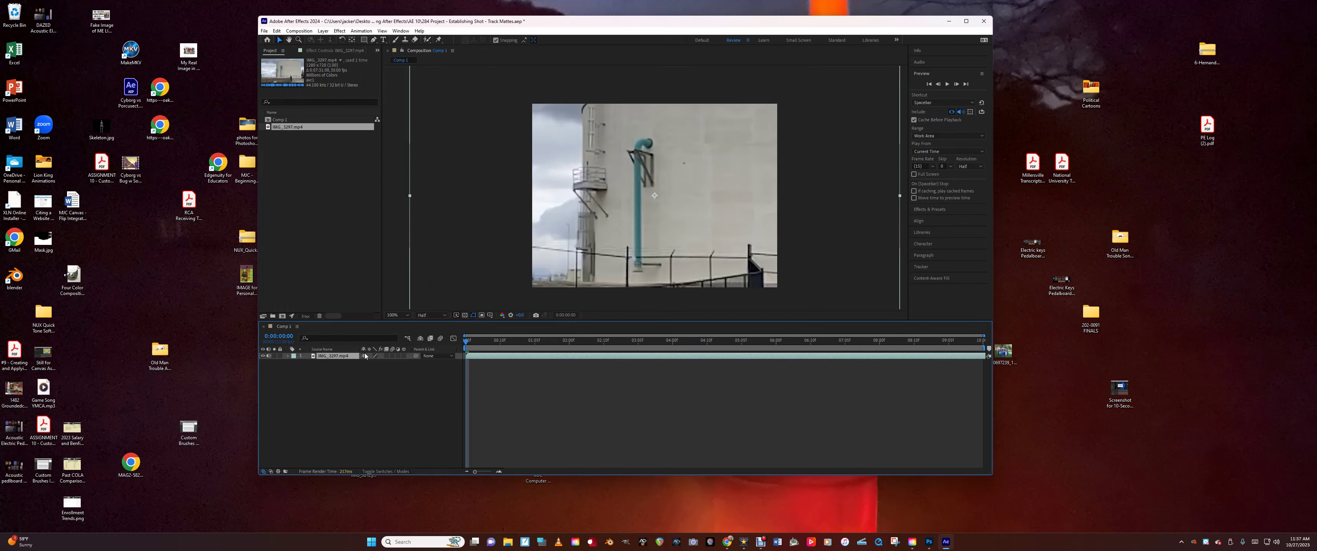
key("z")
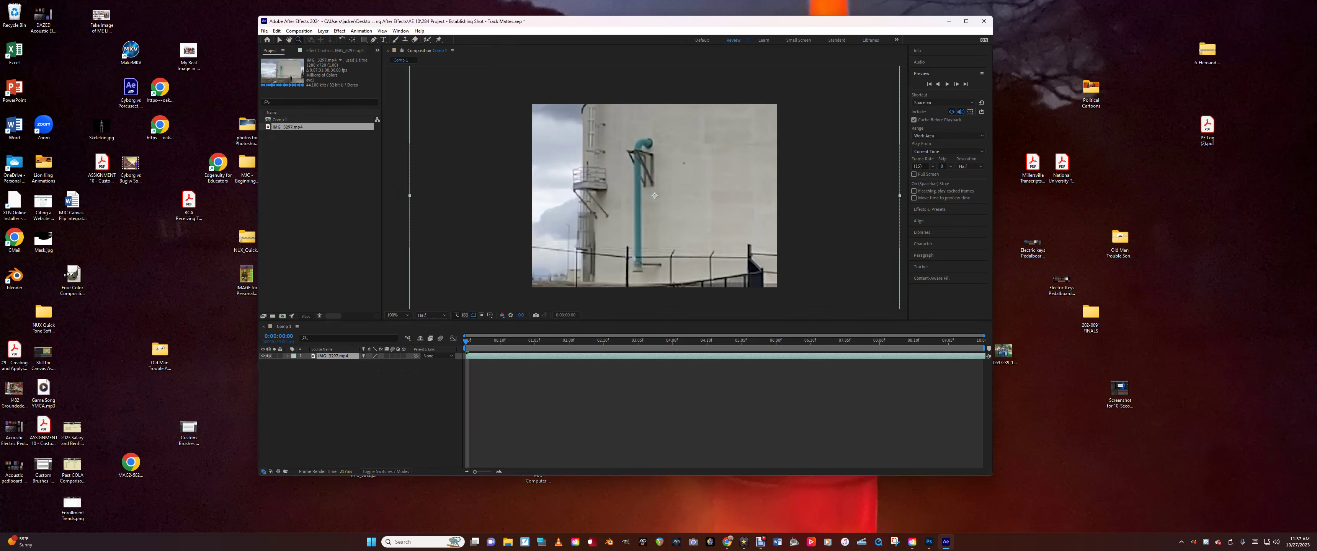
key("comma")
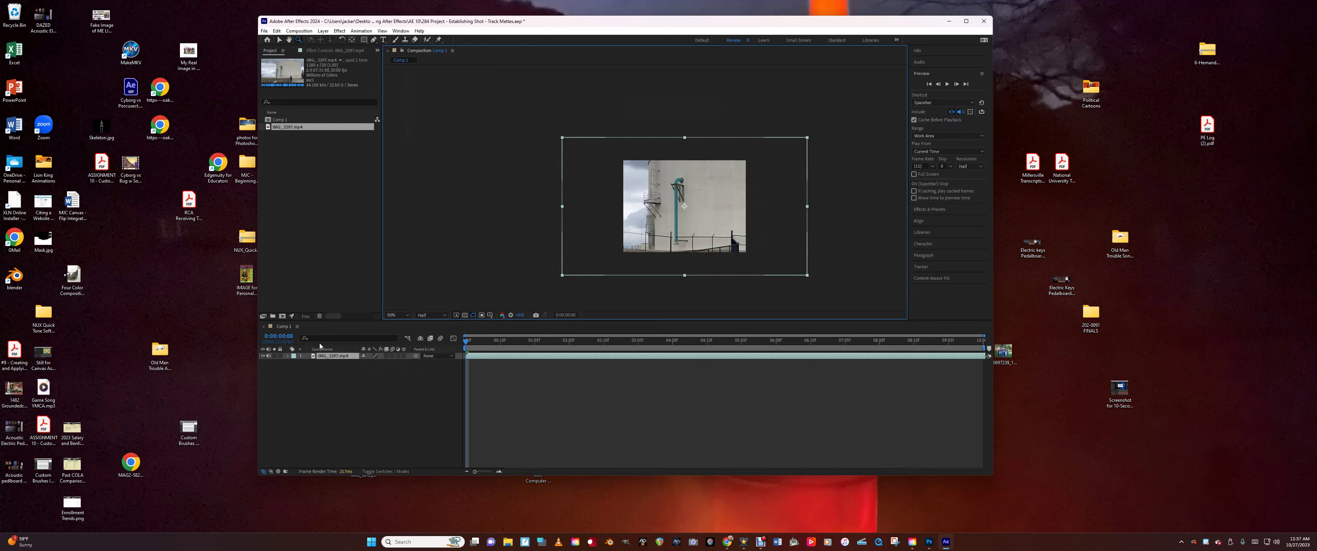
left_click(287, 357)
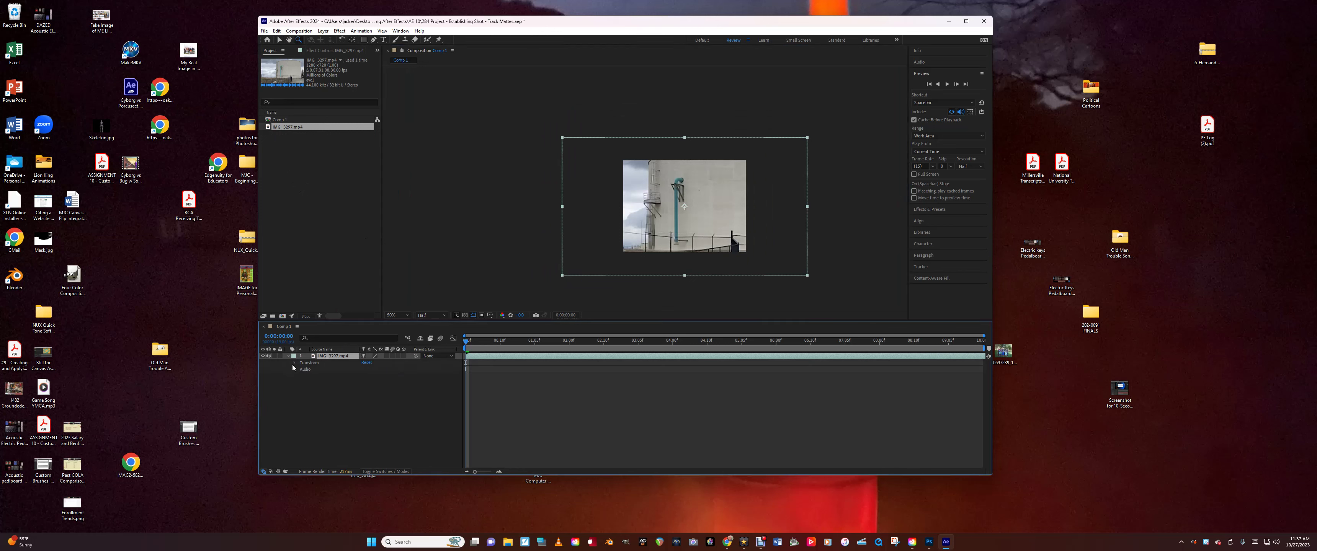
left_click(294, 363)
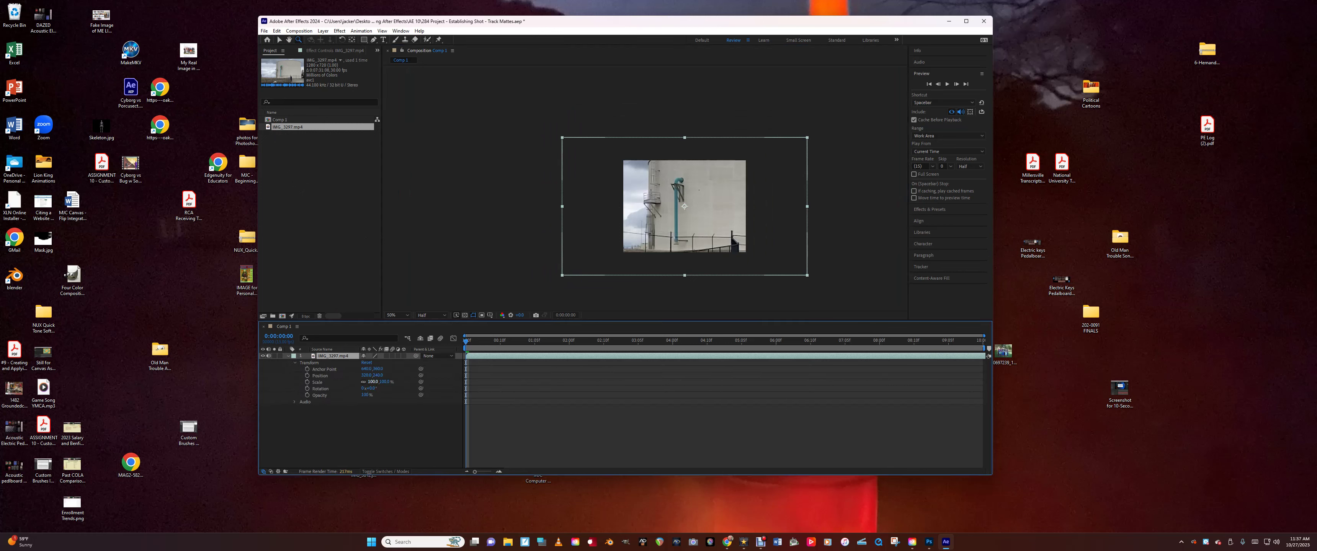
Scale the footage to 50% and stretch it vertically to fill the frame, then preview.
left_click_drag(373, 382, 347, 382)
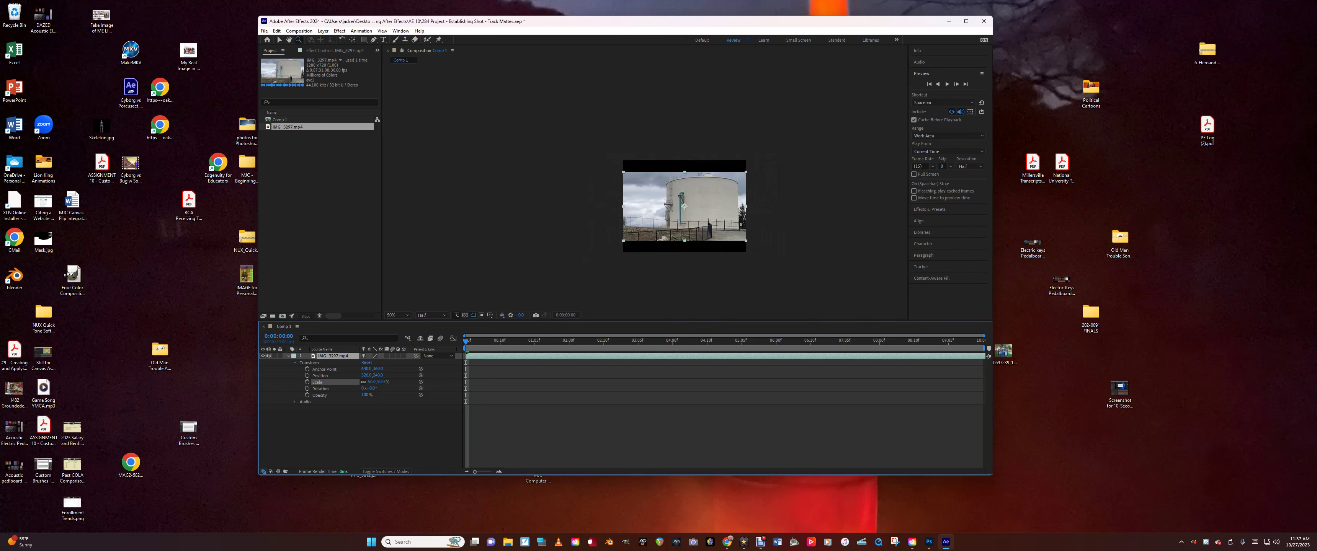
key("Return")
key("alt+KP_Subtract")
key("alt+KP_Add")
left_click_drag(382, 383, 400, 382)
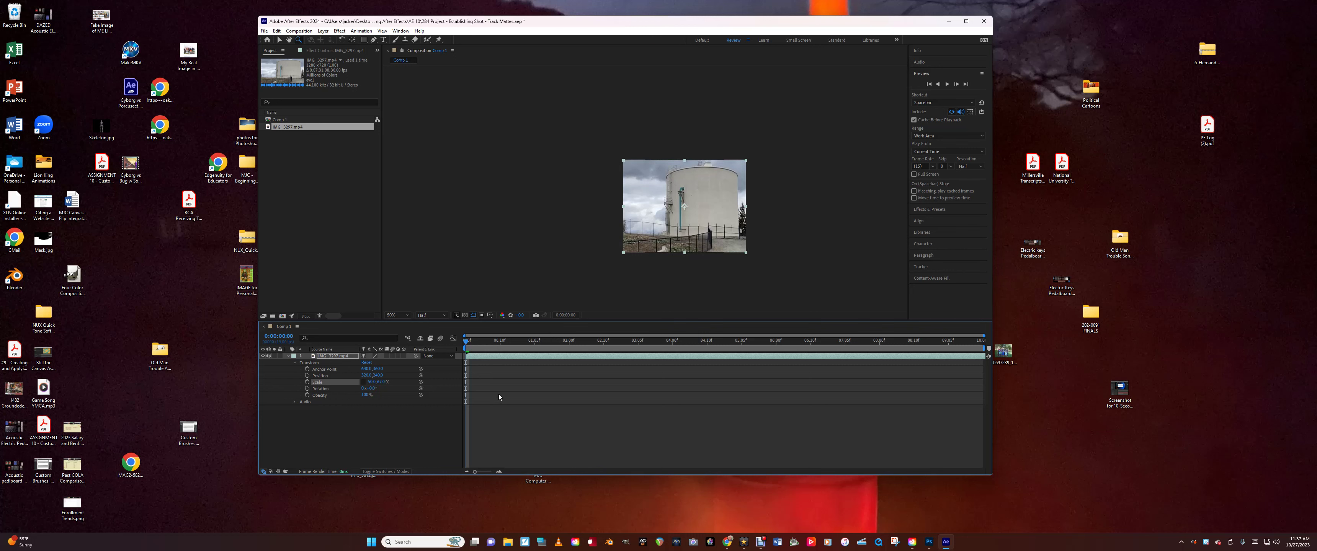
left_click(288, 357)
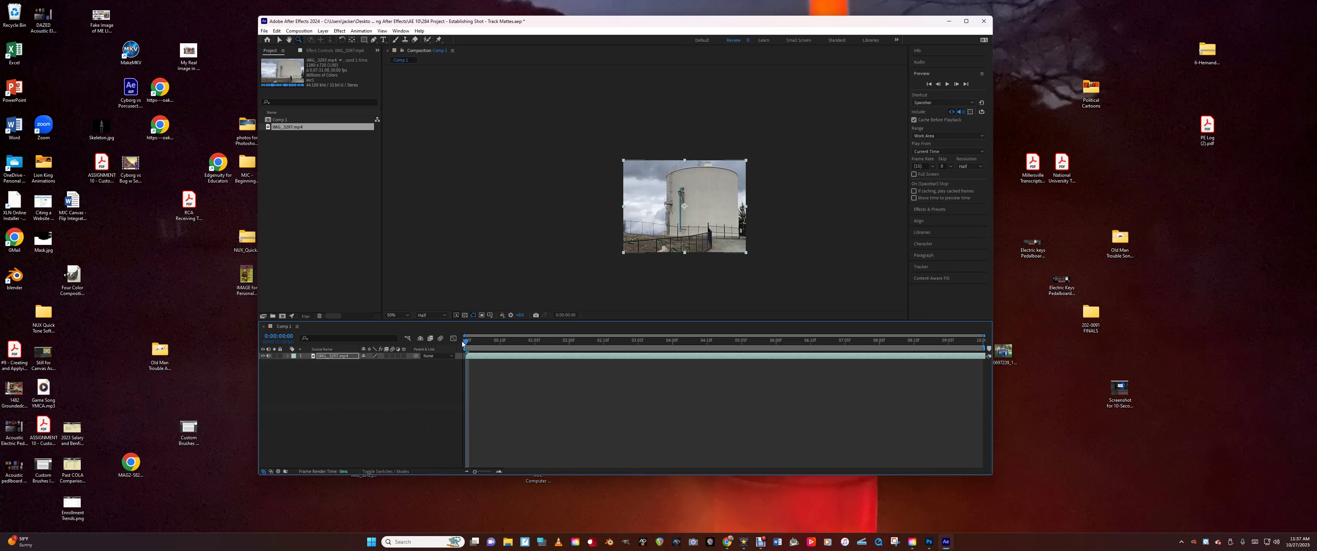
key("space")
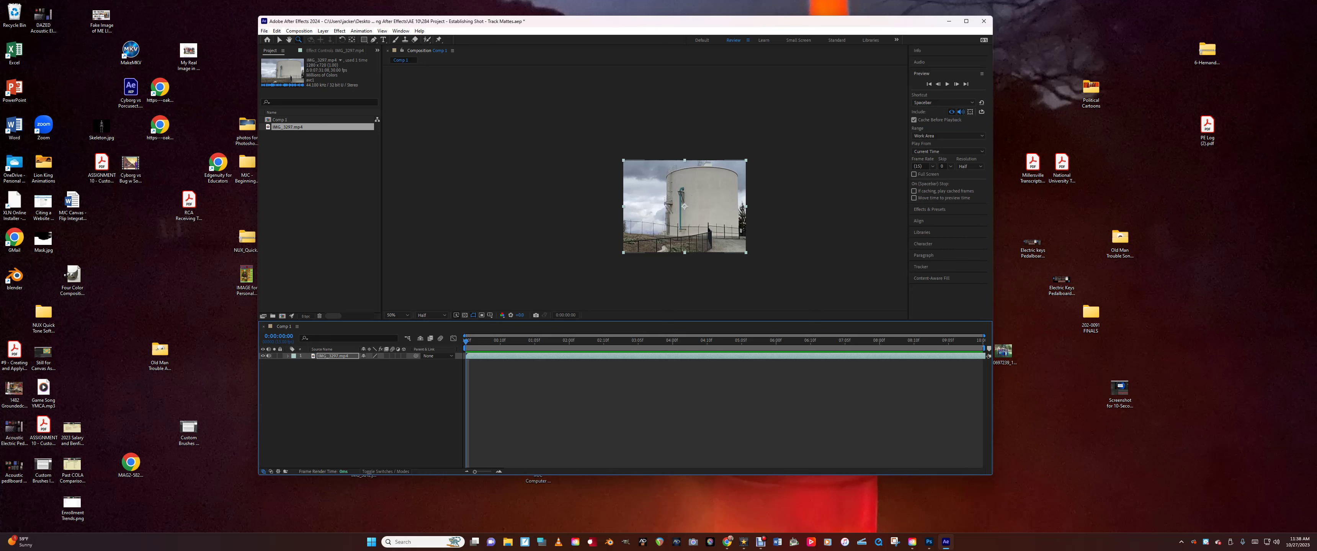
Return the viewer to 100% and move the playhead to 0:00:01:06.
key("v")
key("slash")
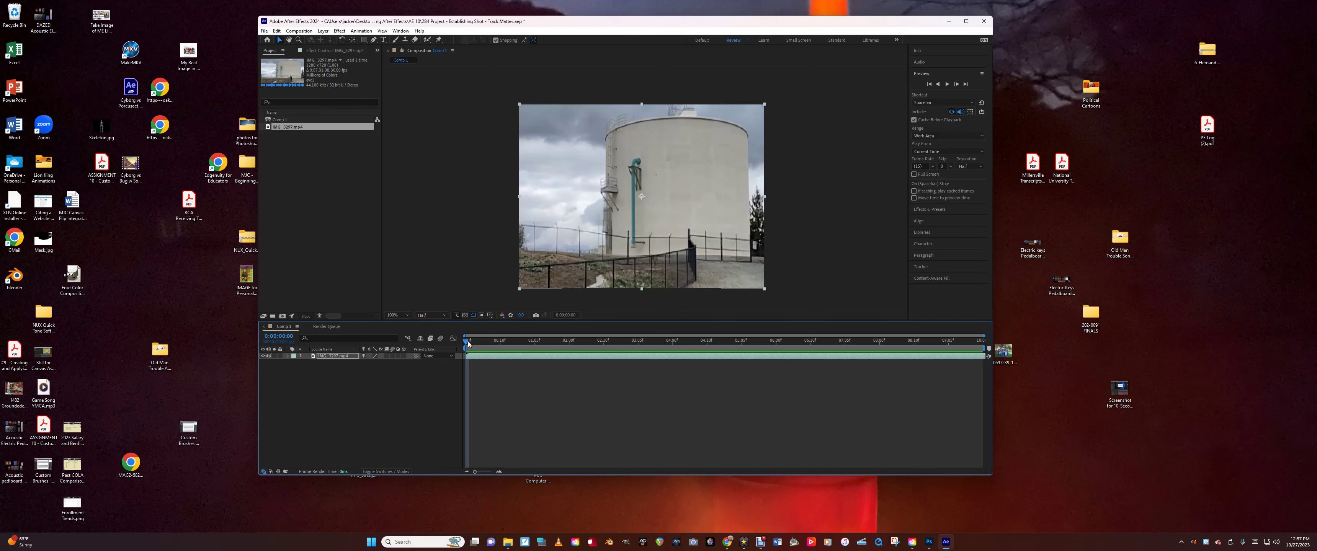
left_click_drag(466, 341, 571, 344)
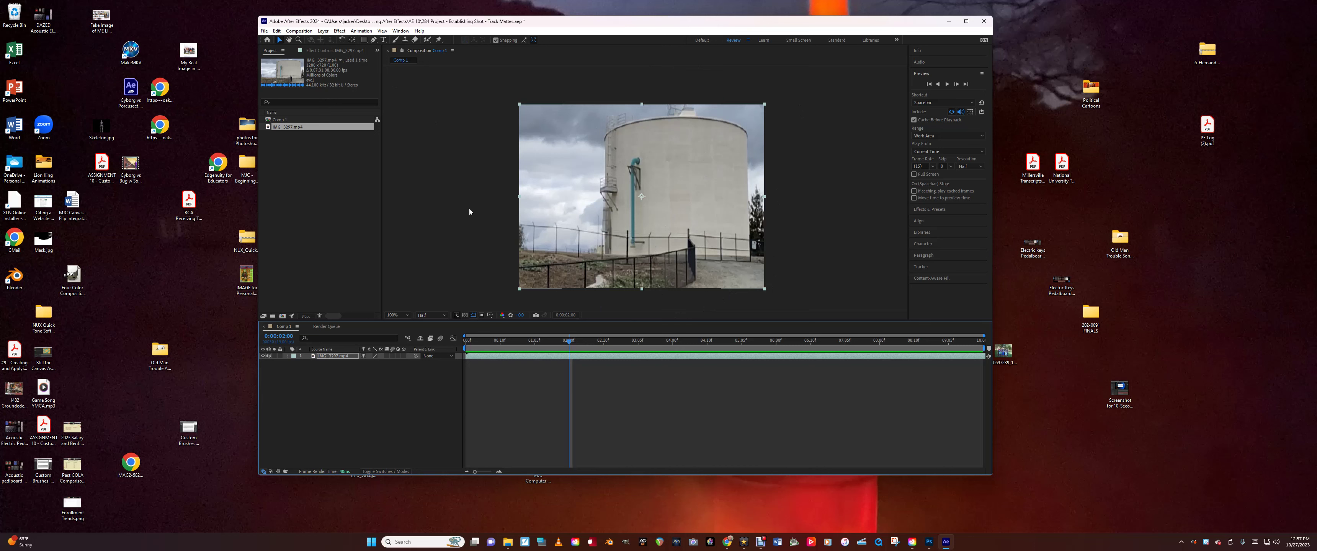
Queue the current frame as a Photoshop Sequence still, resized to 640×480.
left_click(300, 32)
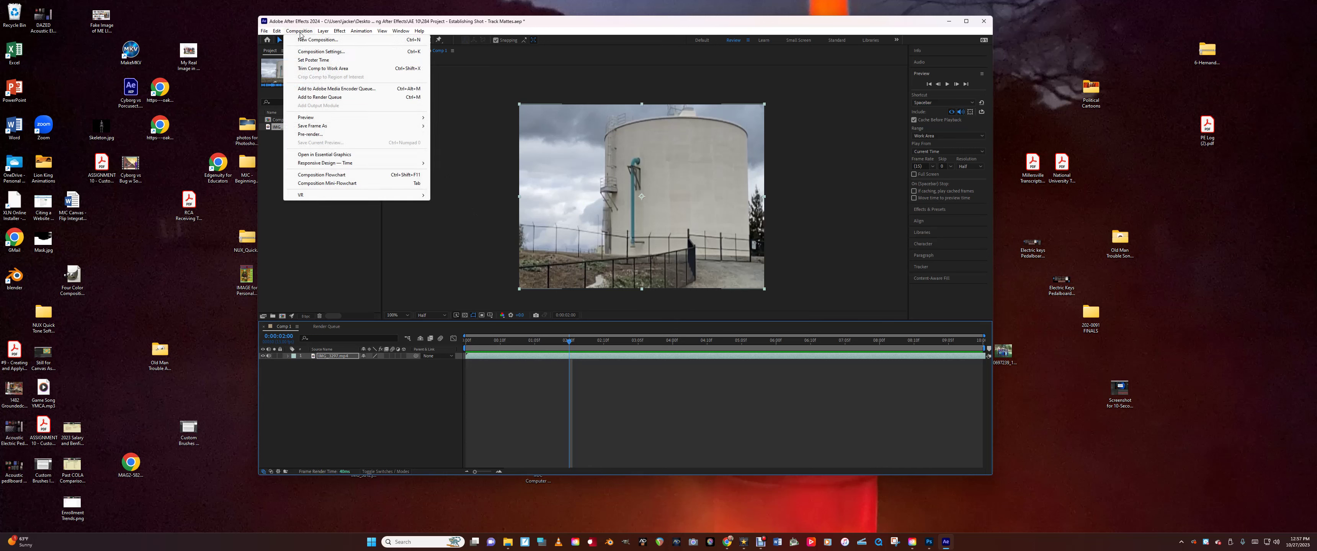
mouse_move(331, 126)
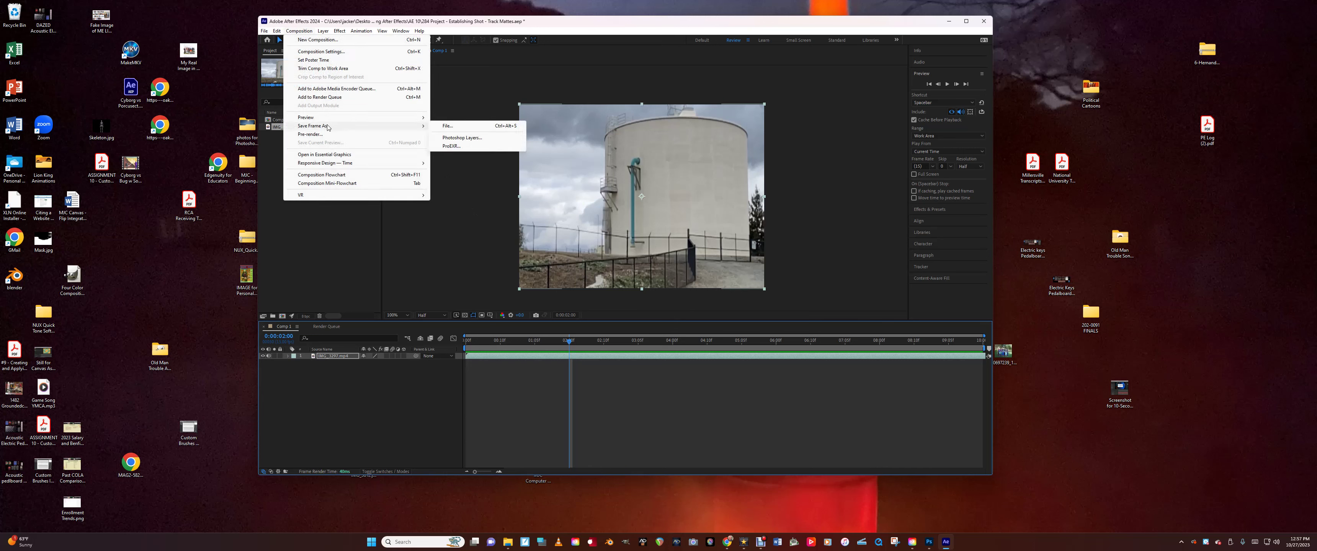
left_click(442, 126)
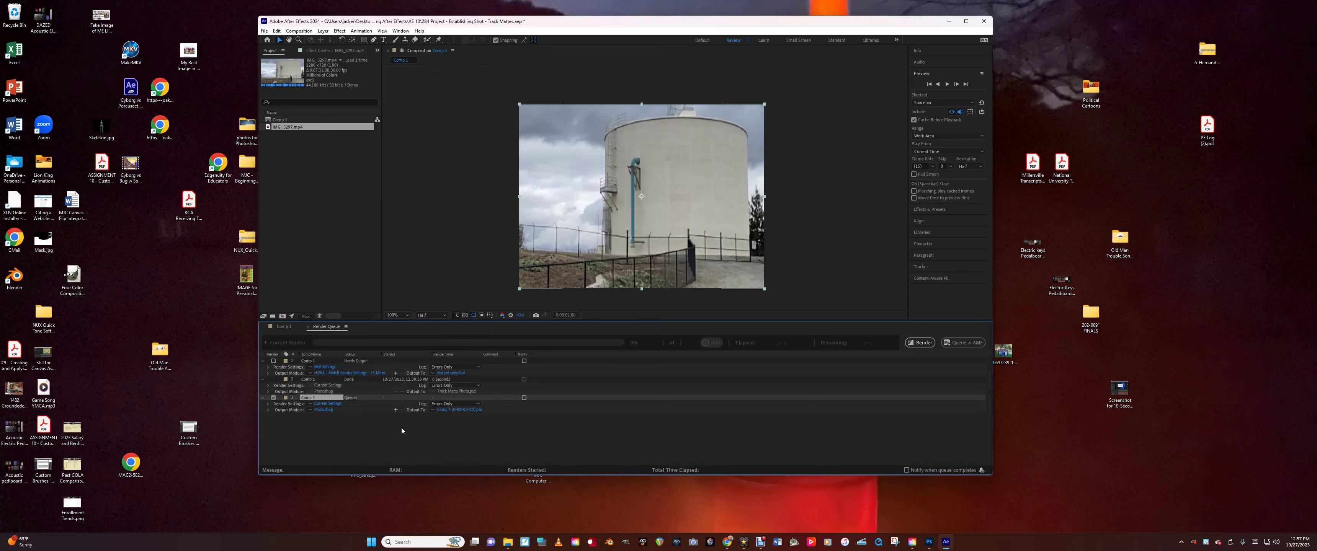
left_click(323, 411)
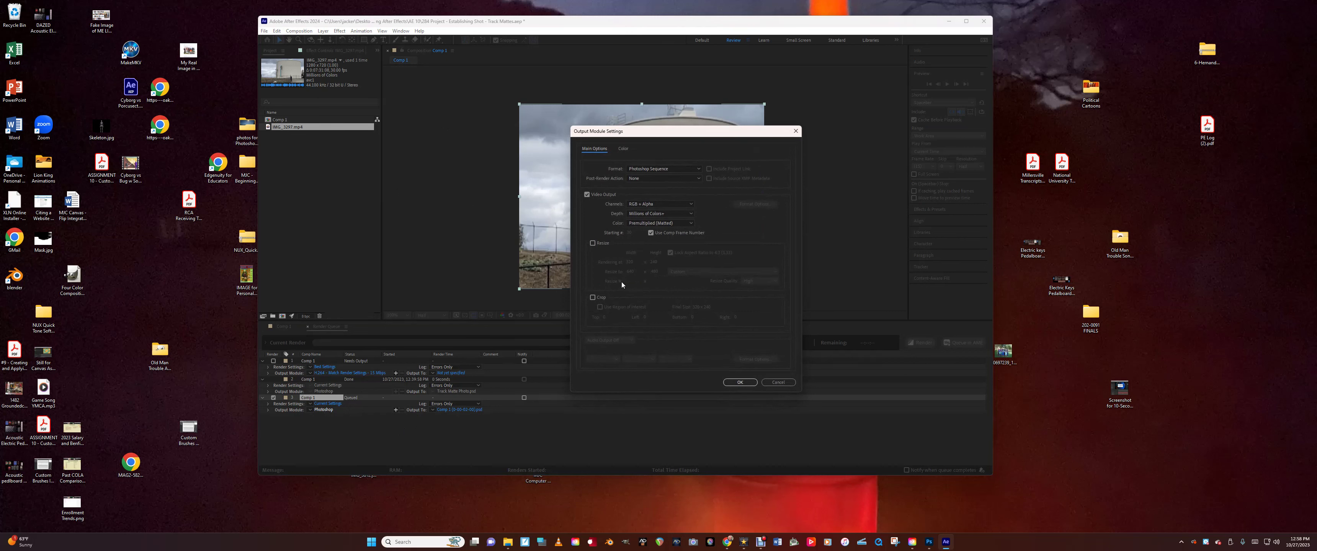
left_click(593, 244)
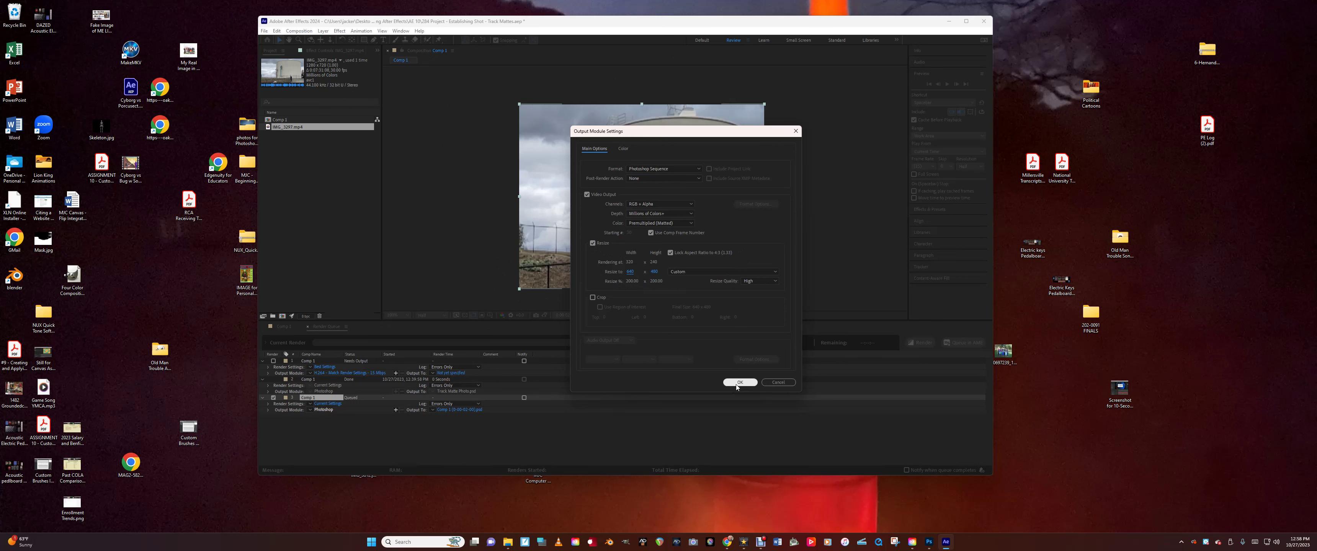
left_click(663, 169)
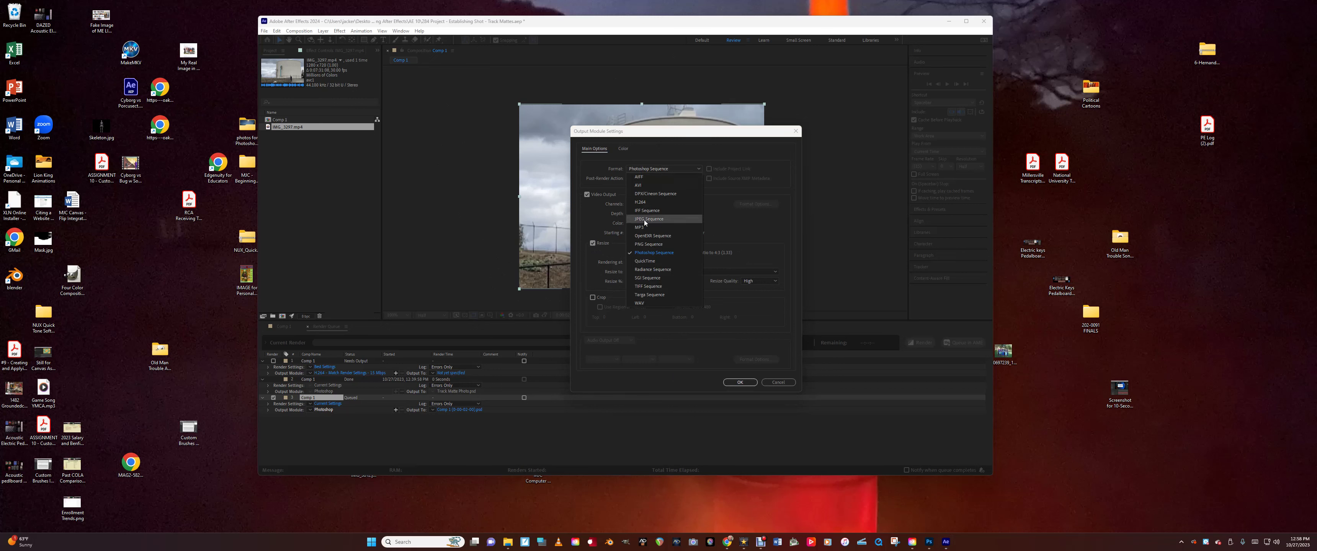
left_click(656, 171)
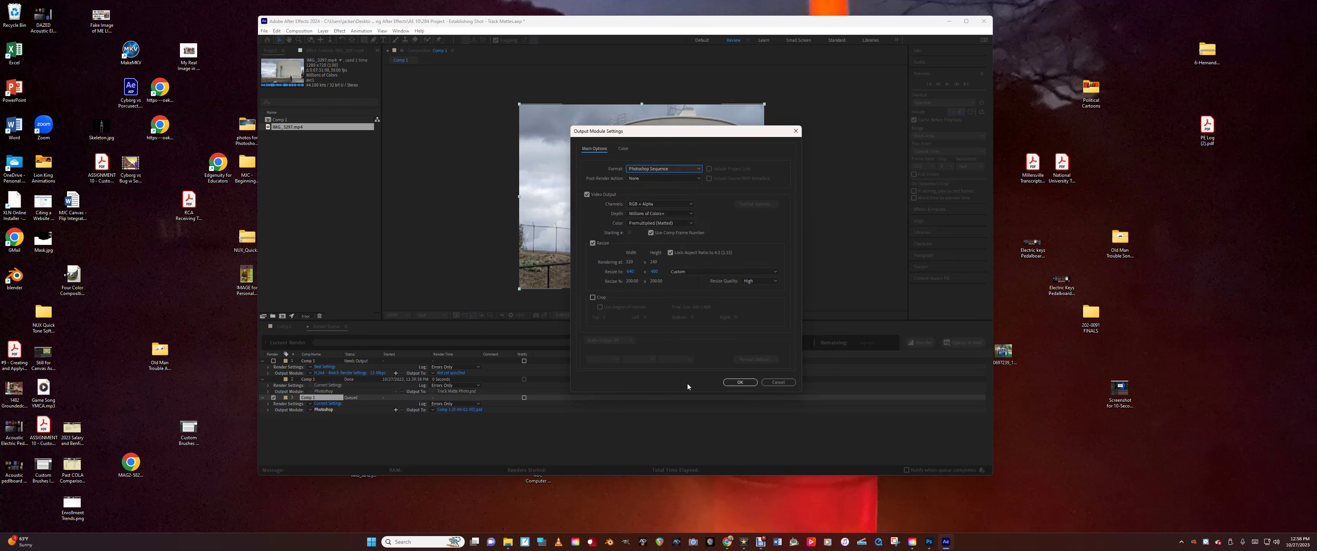
left_click(740, 382)
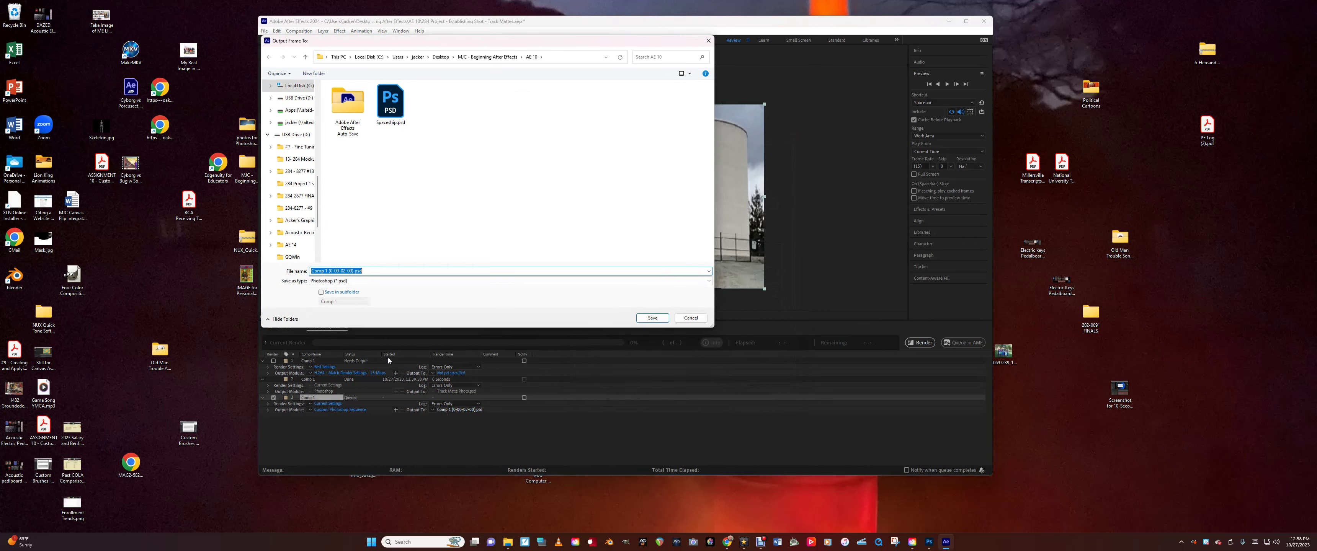
Render the frame as Track Matte Photo.psd, then minimize After Effects.
type("Track Matte Photo")
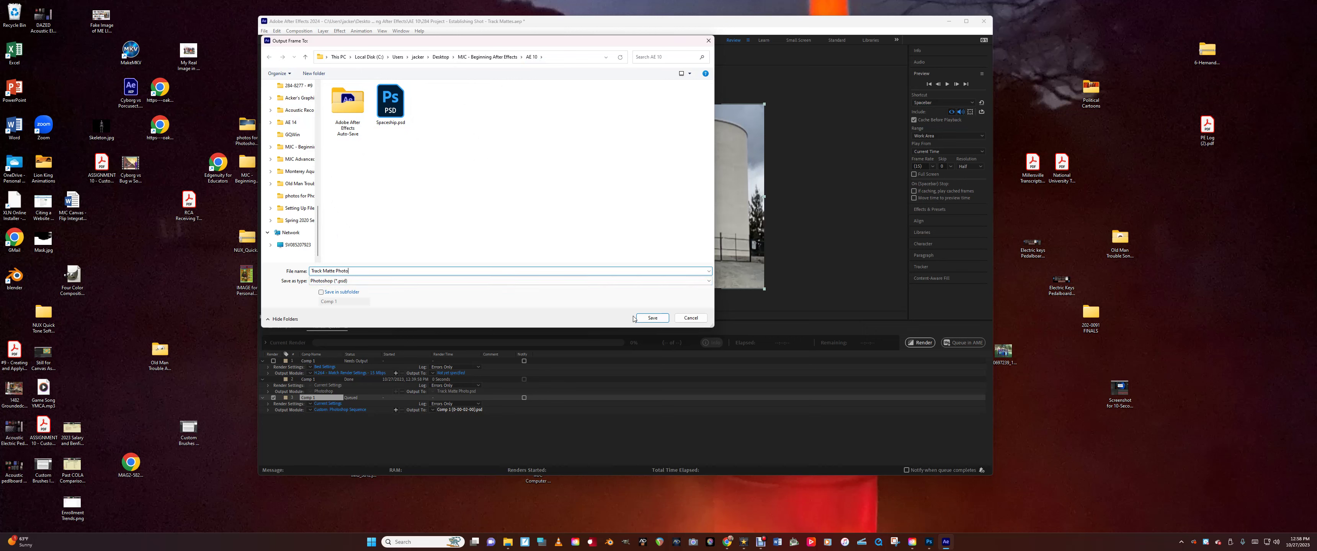
left_click(651, 318)
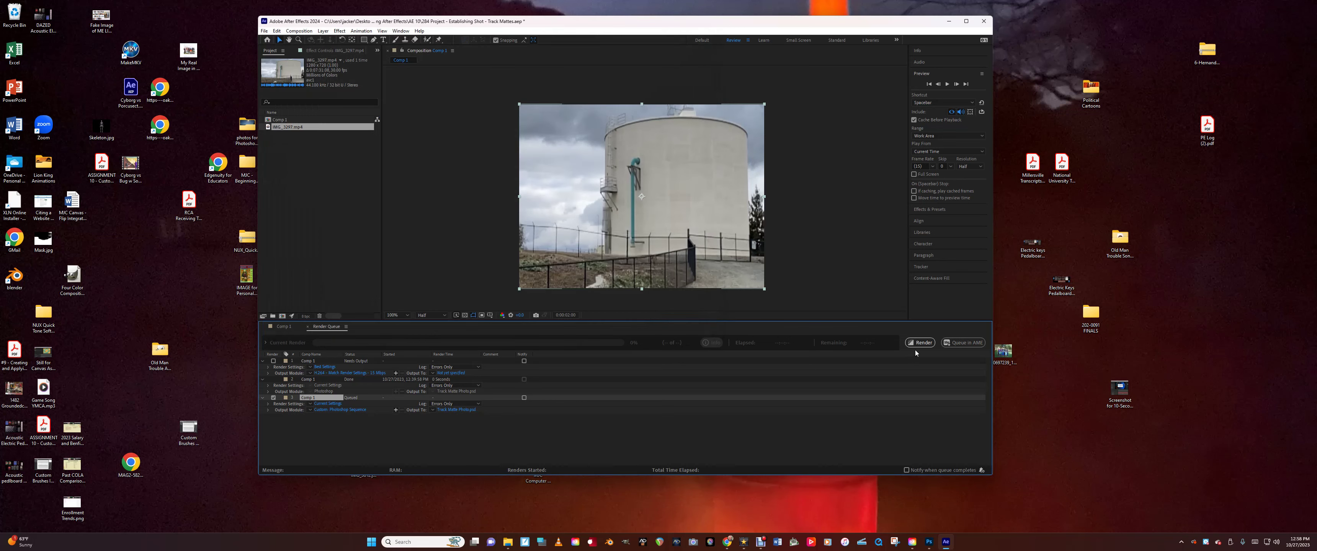
left_click(921, 345)
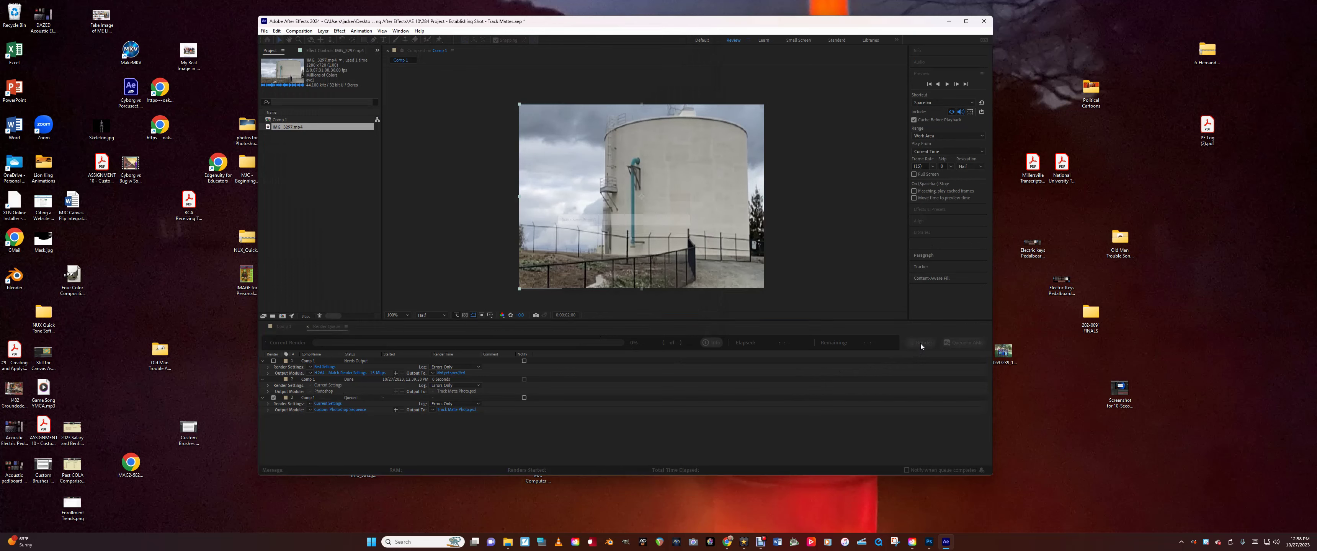
left_click(950, 22)
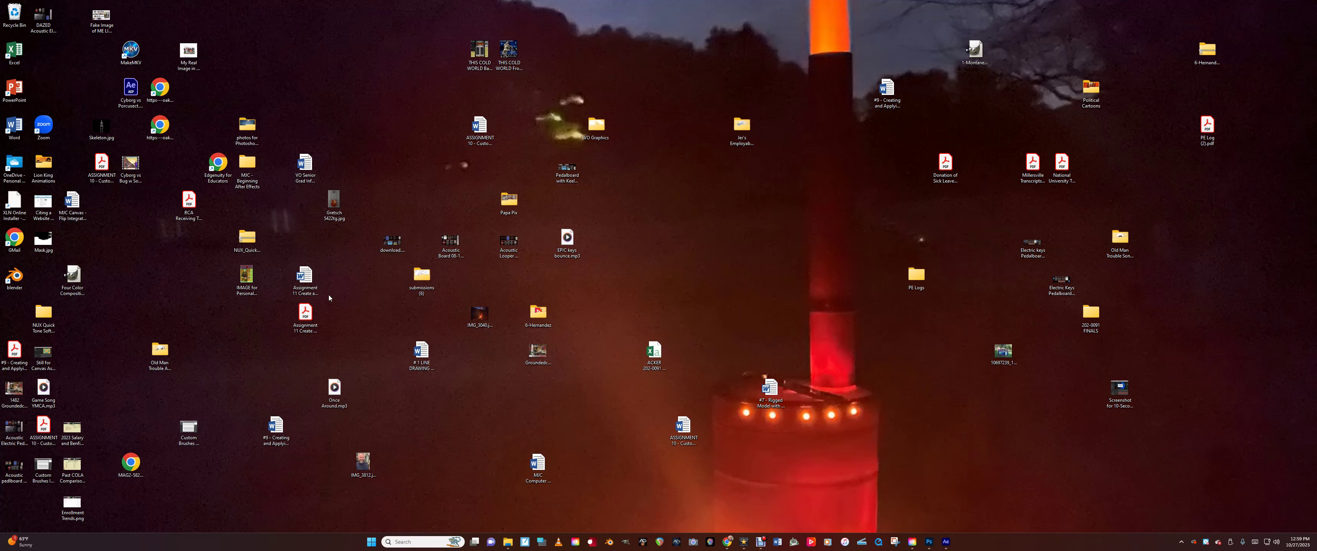
Open Track Matte Photo.psd from the MJC course's AE 10 folder in Photoshop.
double_click(244, 170)
double_click(701, 215)
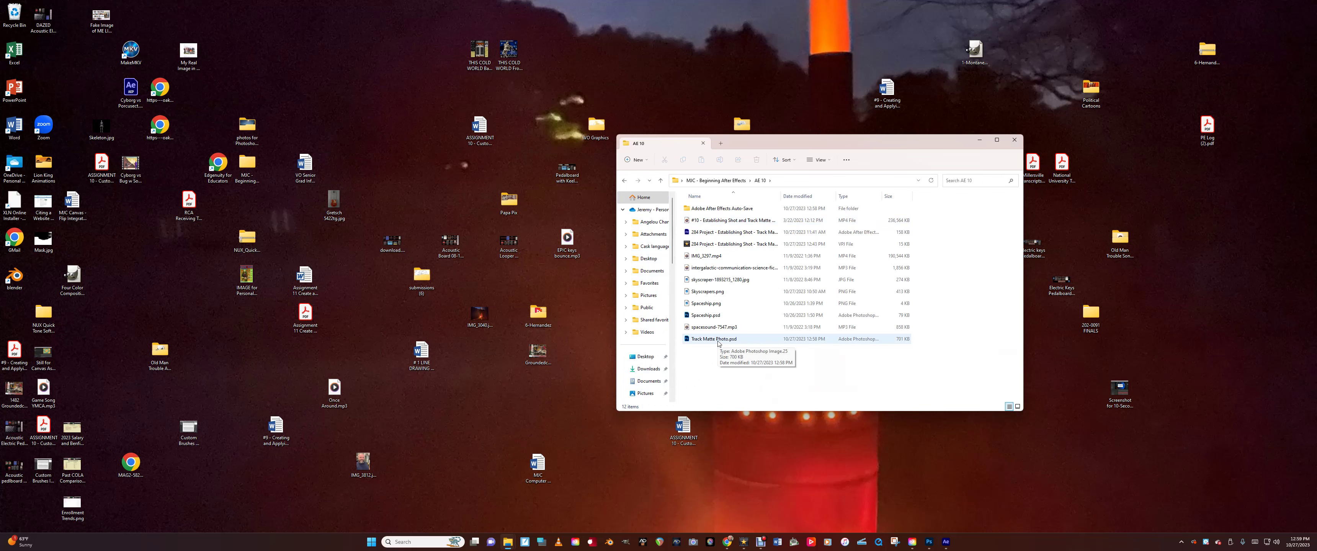
left_click(712, 341)
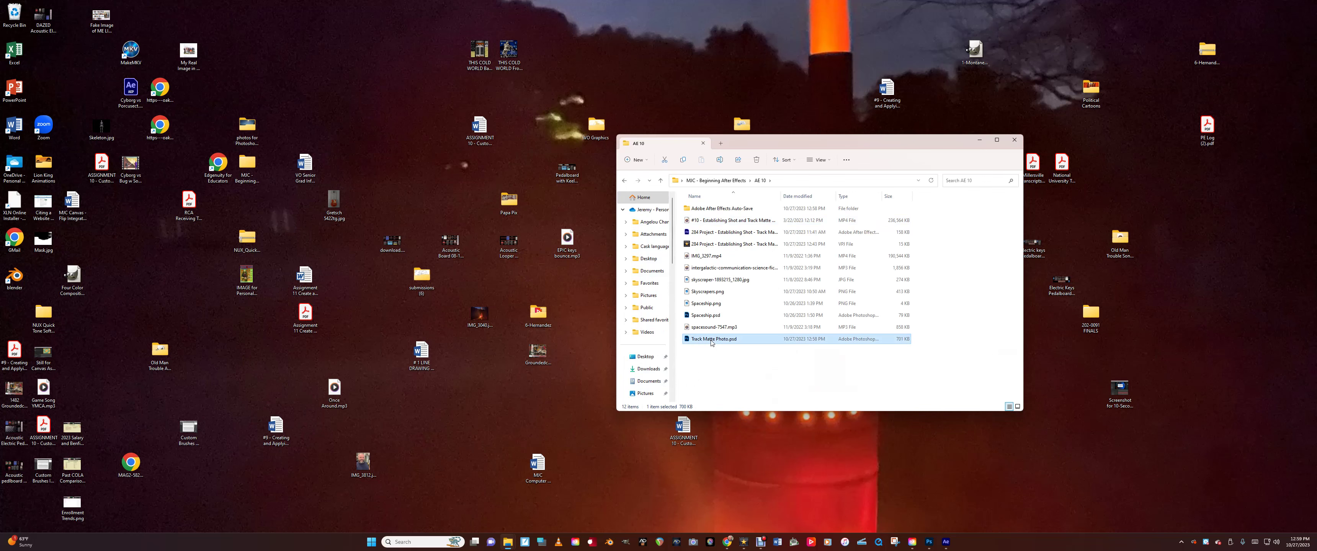
double_click(711, 340)
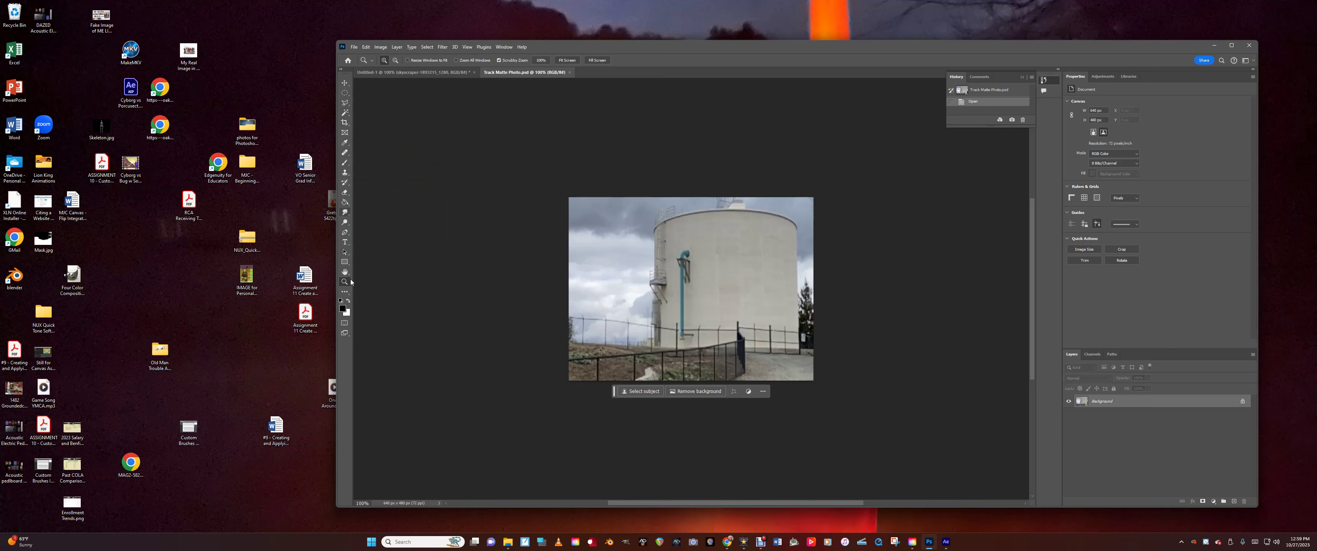
Zoom to 300% and start a Polygonal Lasso outline along the ground line to the pole.
left_click(550, 281)
left_click(550, 281)
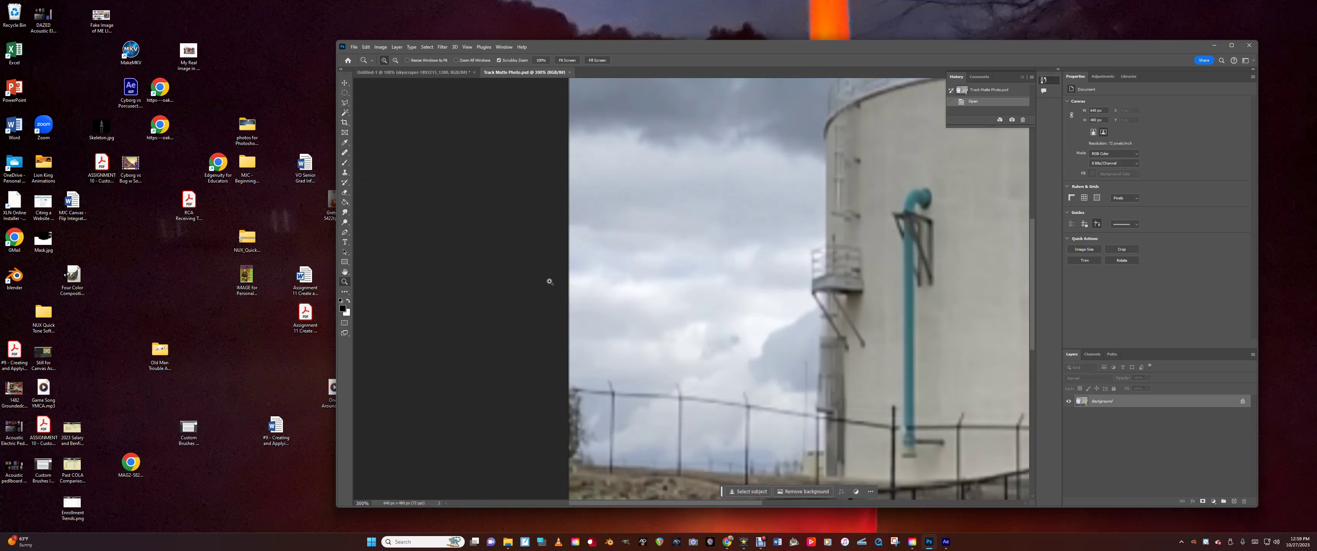
left_click(345, 103)
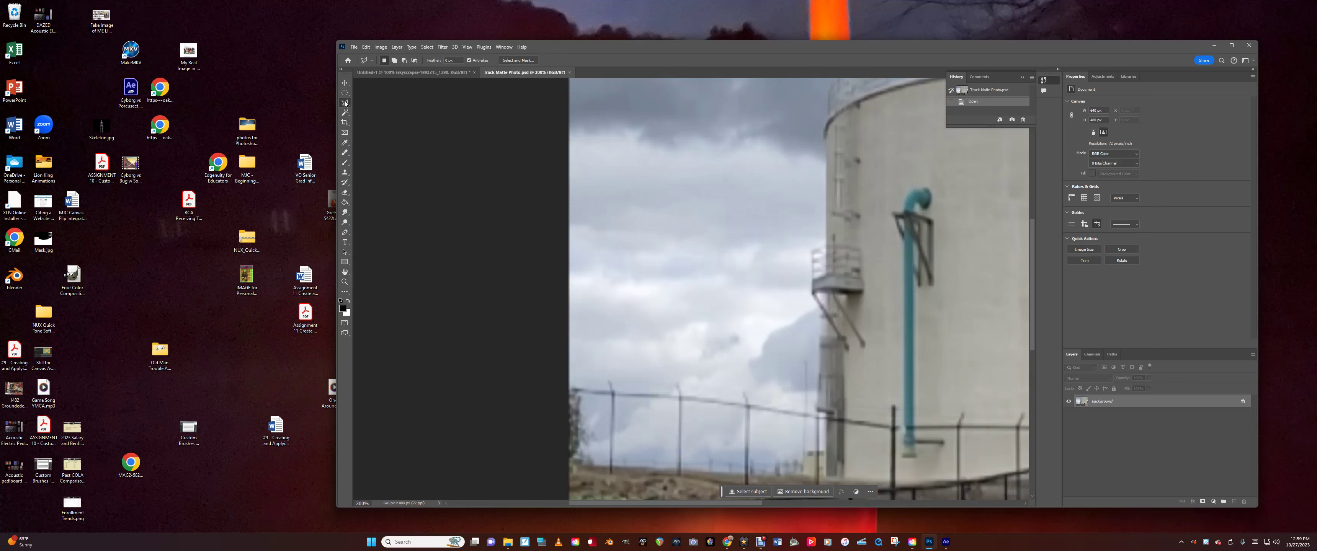
left_click(569, 460)
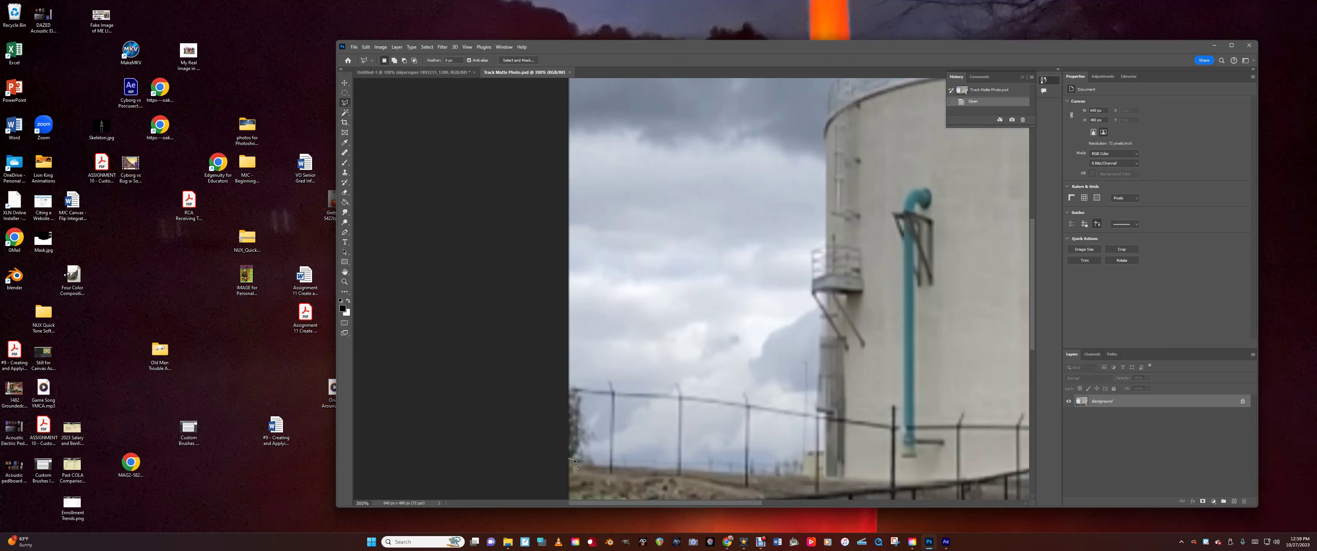
left_click(593, 466)
left_click(629, 467)
left_click(659, 469)
Continue the outline up the pole and the tank's left edge to its top.
left_click_drag(825, 477, 825, 417)
left_click_drag(825, 413, 819, 413)
left_click_drag(809, 394, 817, 373)
left_click(812, 295)
left_click(825, 274)
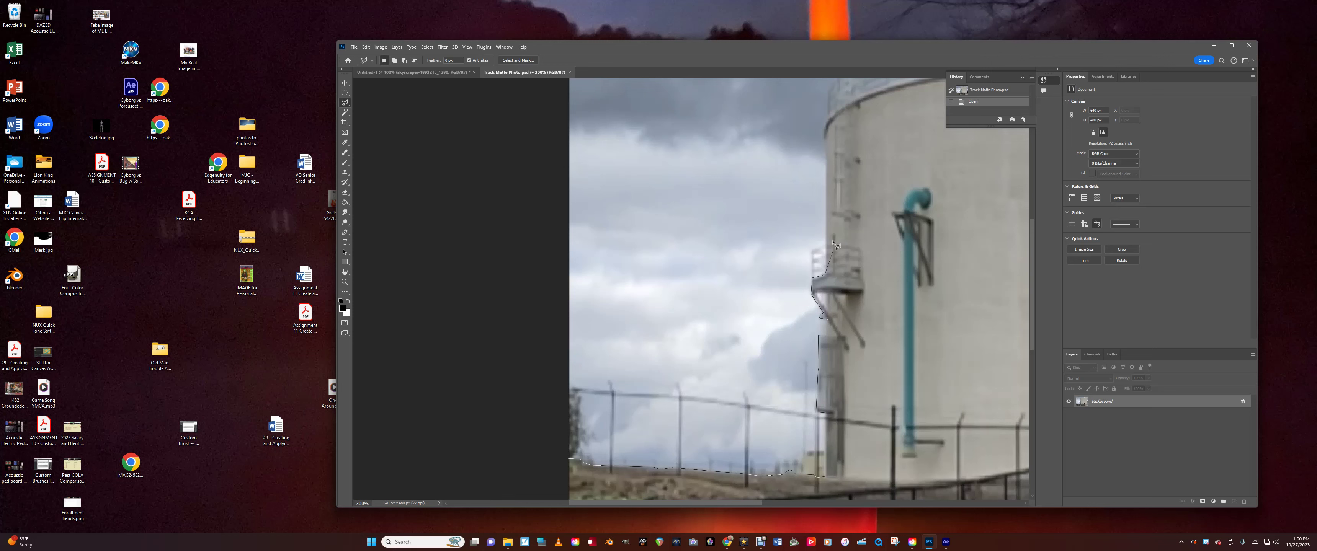
left_click(821, 132)
Trace across the tank's curved top, down its right side and along the bottom to close the selection.
scroll(875, 91, "up", 2)
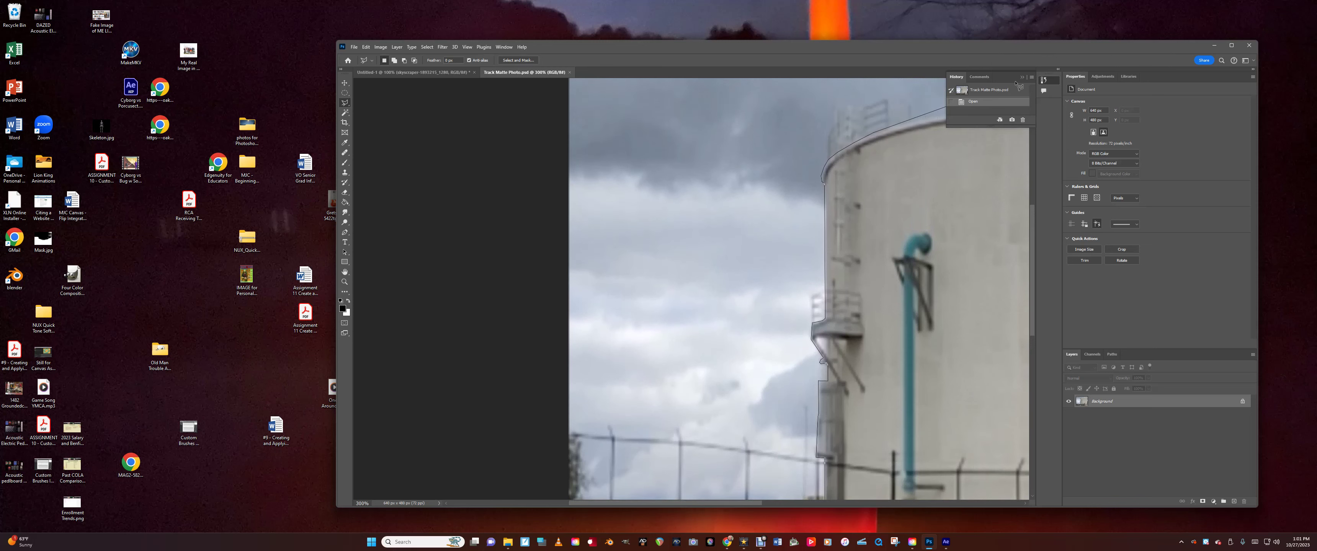
left_click(890, 129)
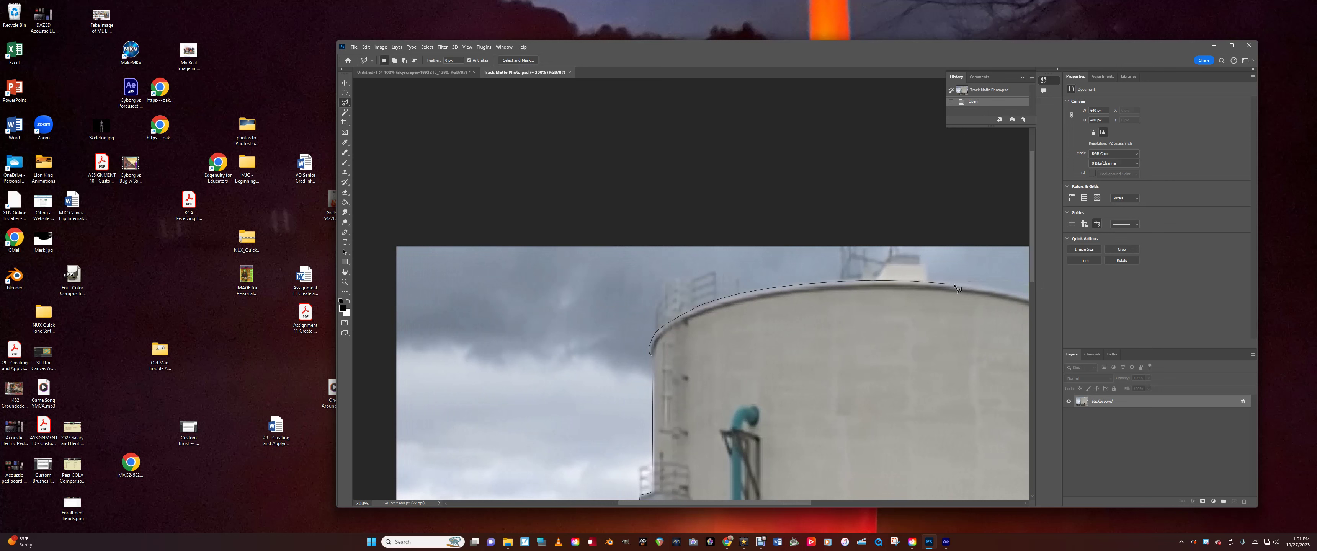
left_click(986, 288)
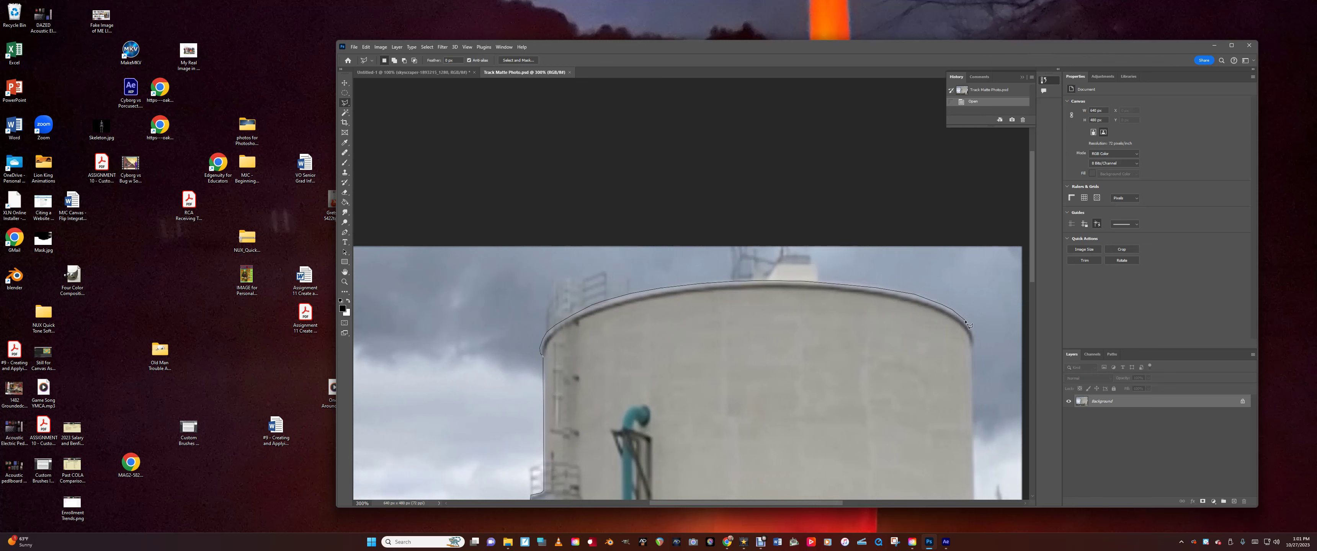
left_click(966, 321)
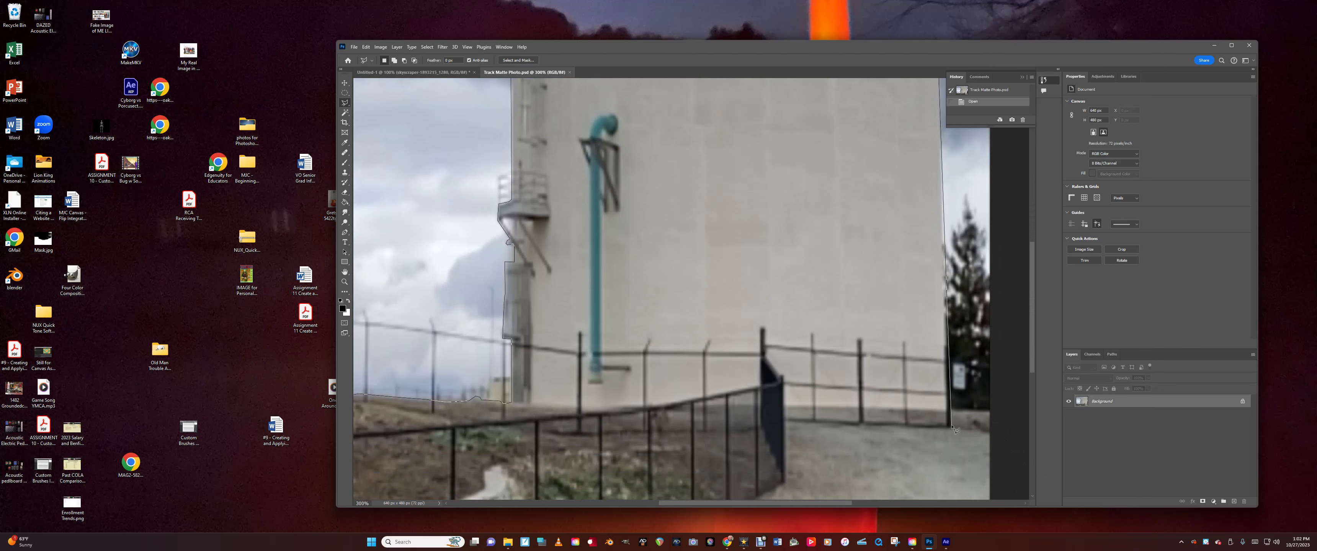
left_click(981, 432)
scroll(1008, 475, "down", 2)
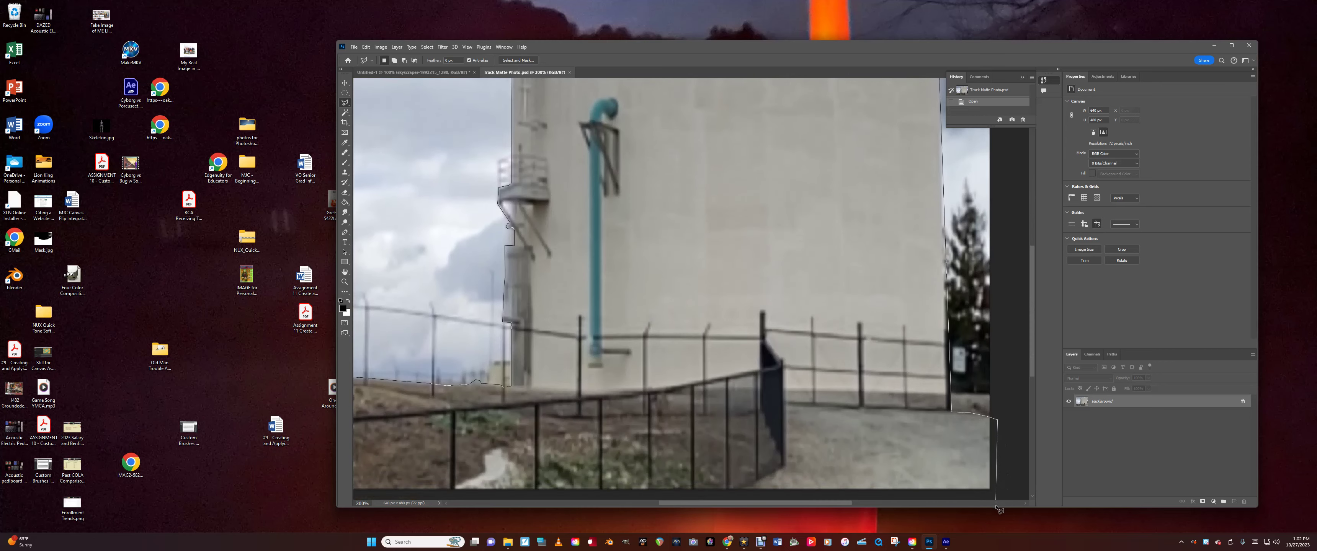
left_click(997, 466)
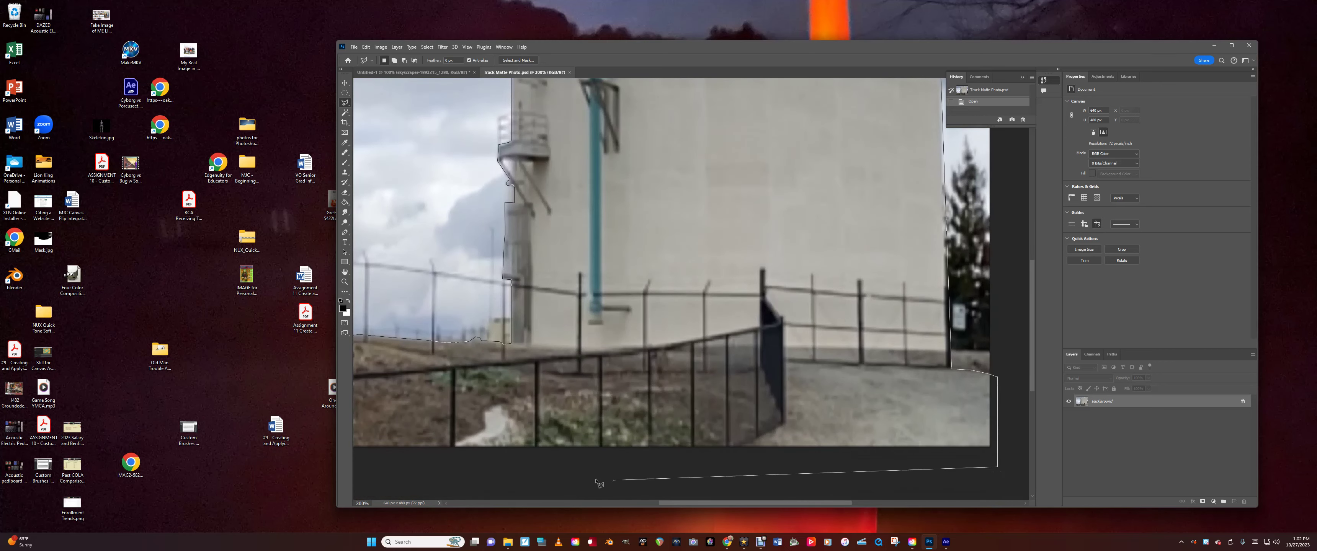
scroll(418, 470, "left", 3)
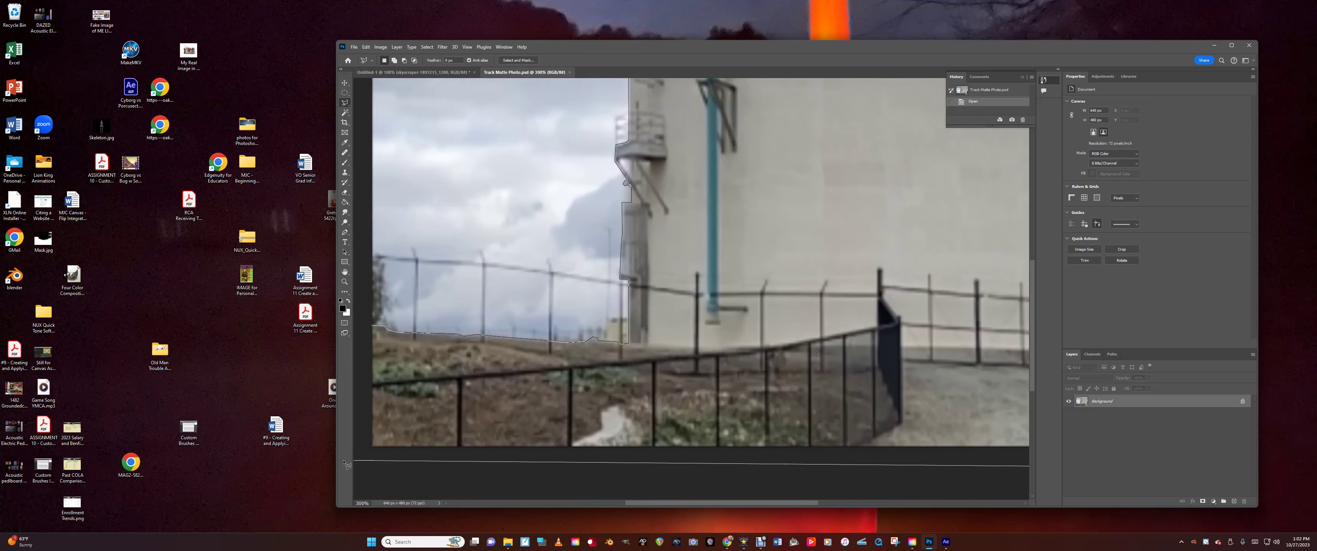
left_click(421, 454)
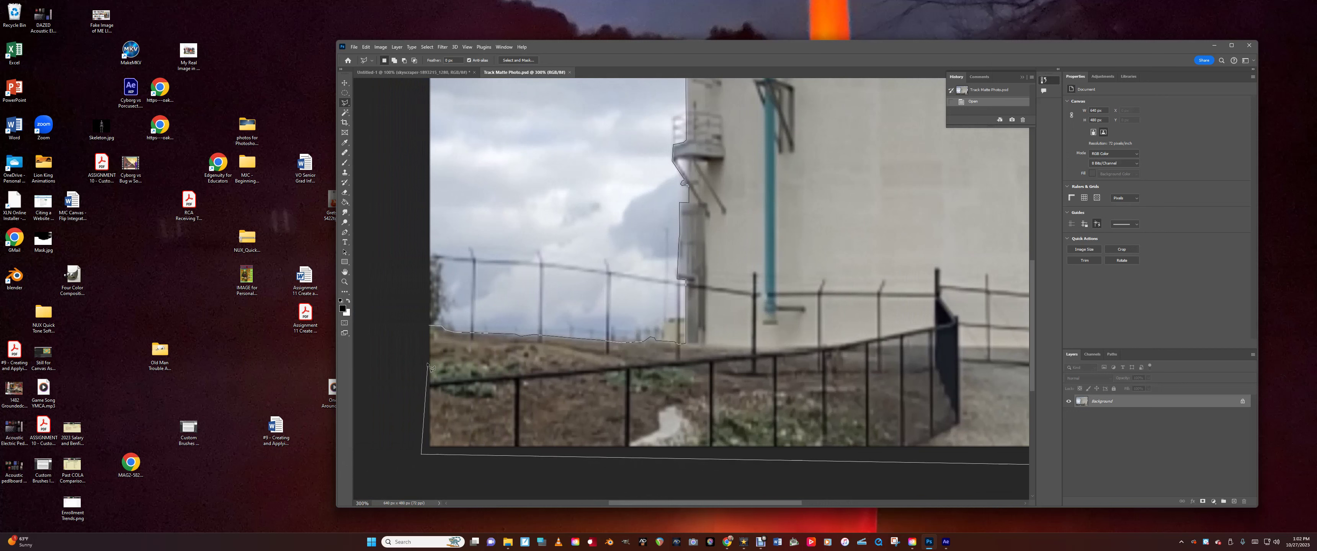
left_click(433, 330)
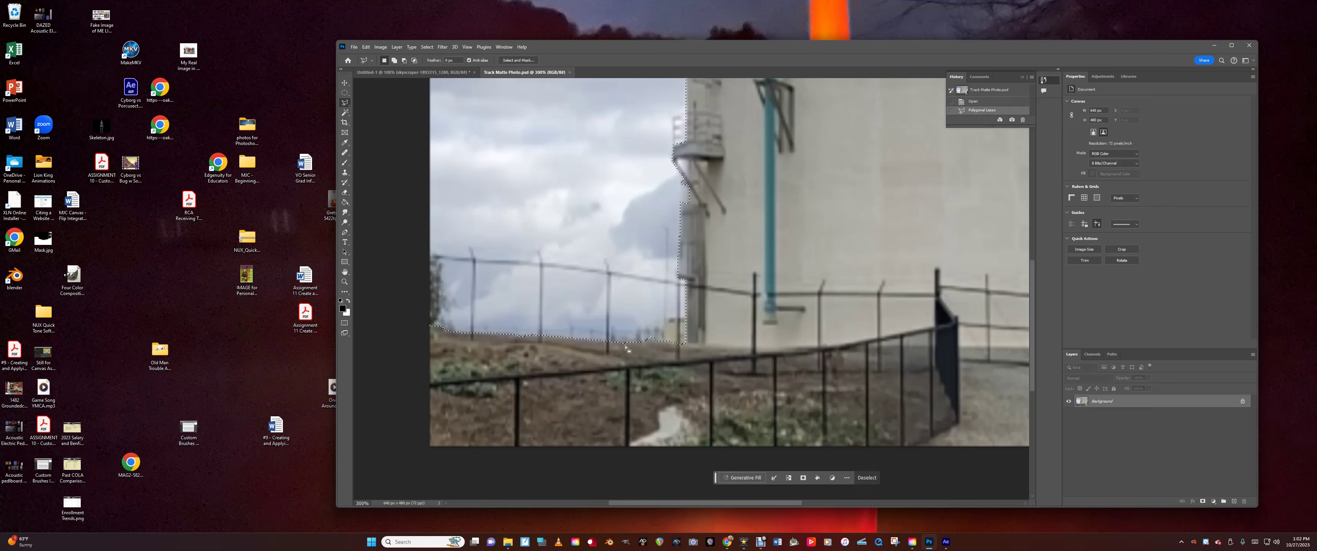
Zoom back out to view the whole image at 100%.
left_click(345, 282)
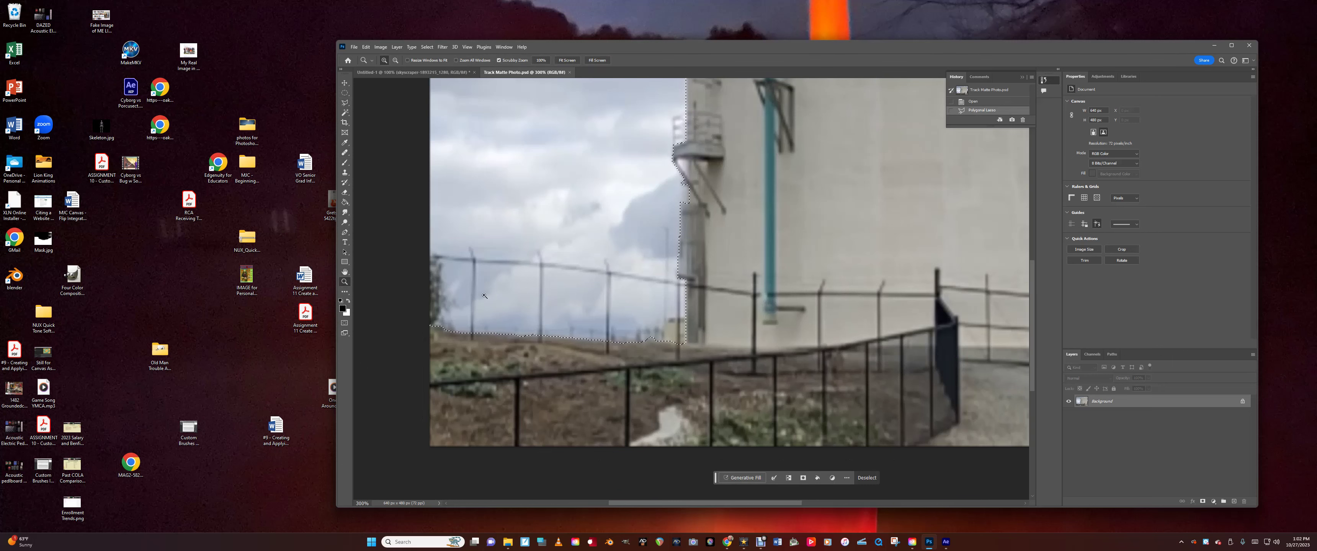
left_click(511, 296, "alt")
left_click(511, 295, "alt")
left_click(510, 295, "alt")
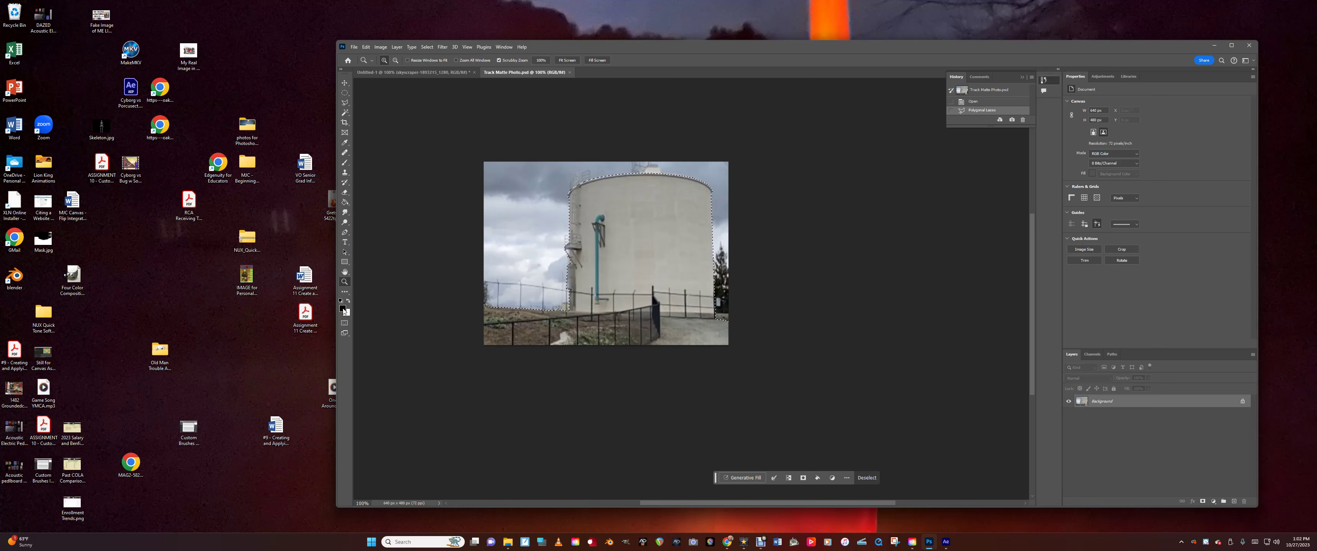
Paint the tank-and-ground selection solid white with a size-90 brush.
left_click(344, 164)
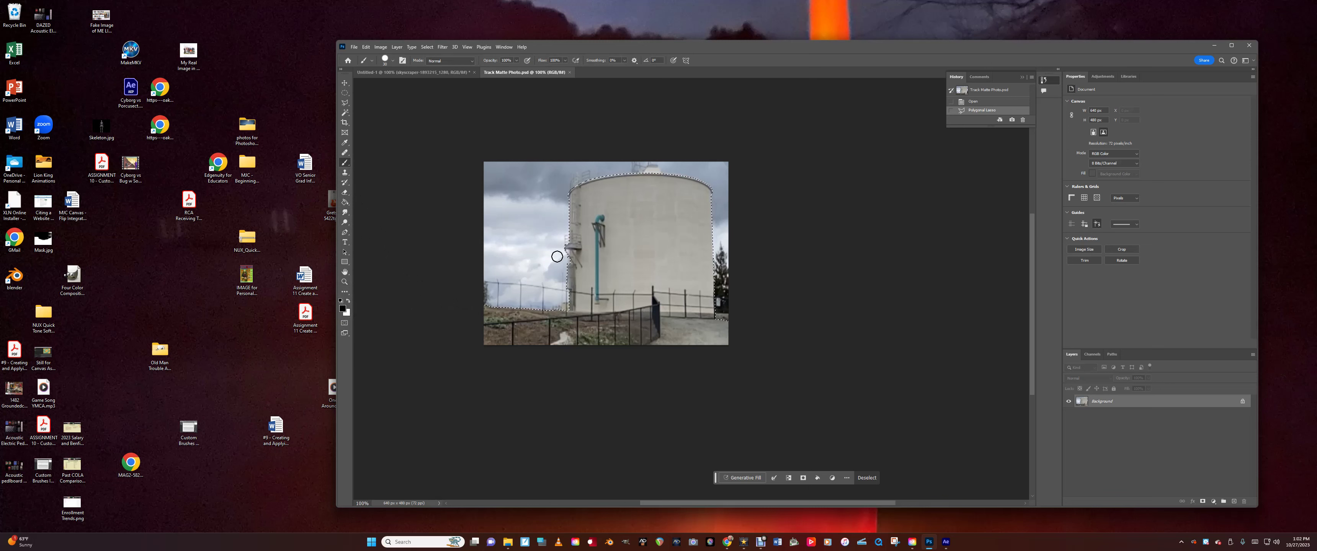
left_click(346, 301)
key("bracketright")
key("bracketright")
key("bracketright")
key("bracketright")
key("bracketright")
key("bracketright")
key("bracketright")
mouse_move(471, 312)
left_mouse_down()
mouse_move(574, 327)
mouse_move(482, 345)
mouse_move(723, 345)
mouse_move(699, 260)
mouse_move(705, 197)
mouse_move(690, 315)
mouse_move(565, 326)
mouse_move(672, 323)
mouse_move(596, 305)
mouse_move(577, 208)
mouse_move(613, 189)
mouse_move(692, 188)
mouse_move(675, 262)
mouse_move(654, 248)
mouse_move(653, 204)
mouse_move(605, 229)
mouse_move(604, 295)
mouse_move(641, 237)
mouse_move(627, 294)
mouse_move(676, 194)
mouse_move(615, 230)
left_mouse_up()
mouse_move(580, 303)
left_mouse_down()
mouse_move(563, 326)
mouse_move(501, 335)
mouse_move(720, 337)
mouse_move(682, 190)
mouse_move(610, 209)
mouse_move(578, 332)
mouse_move(542, 356)
left_mouse_up()
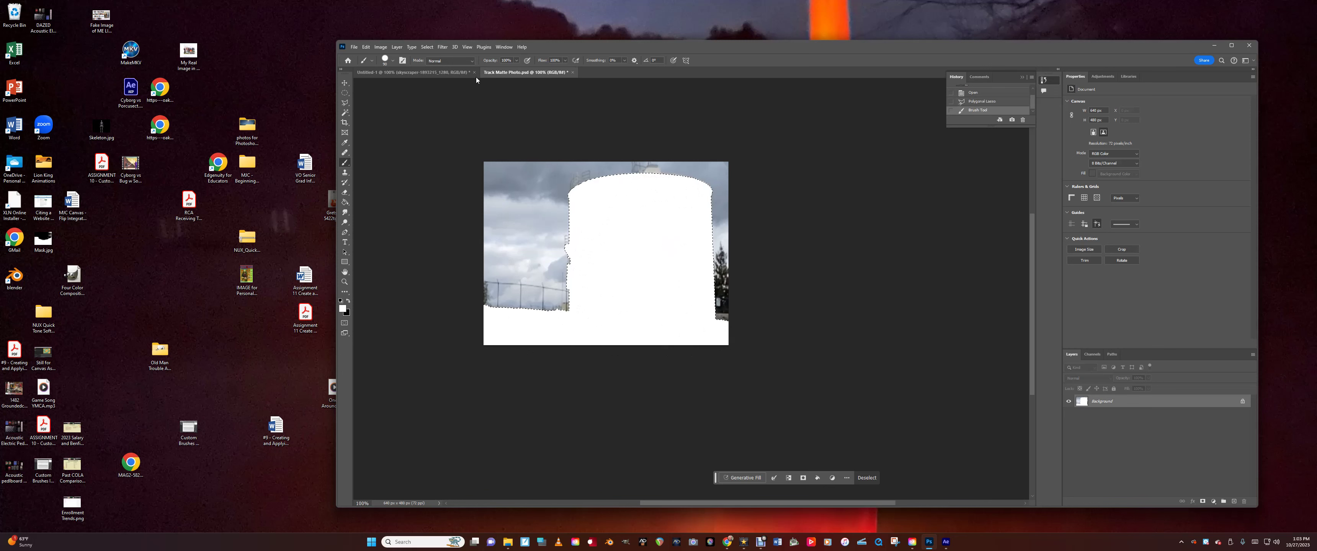
left_click(427, 47)
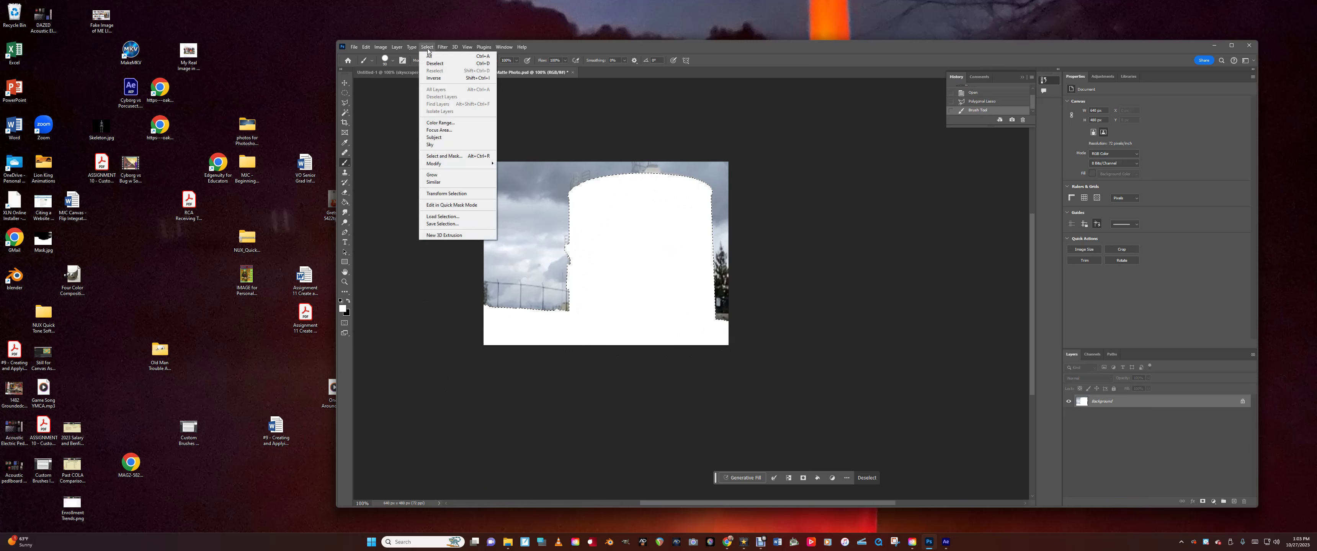
Invert the selection, paint the sky and distant fence black, then deselect.
left_click(434, 78)
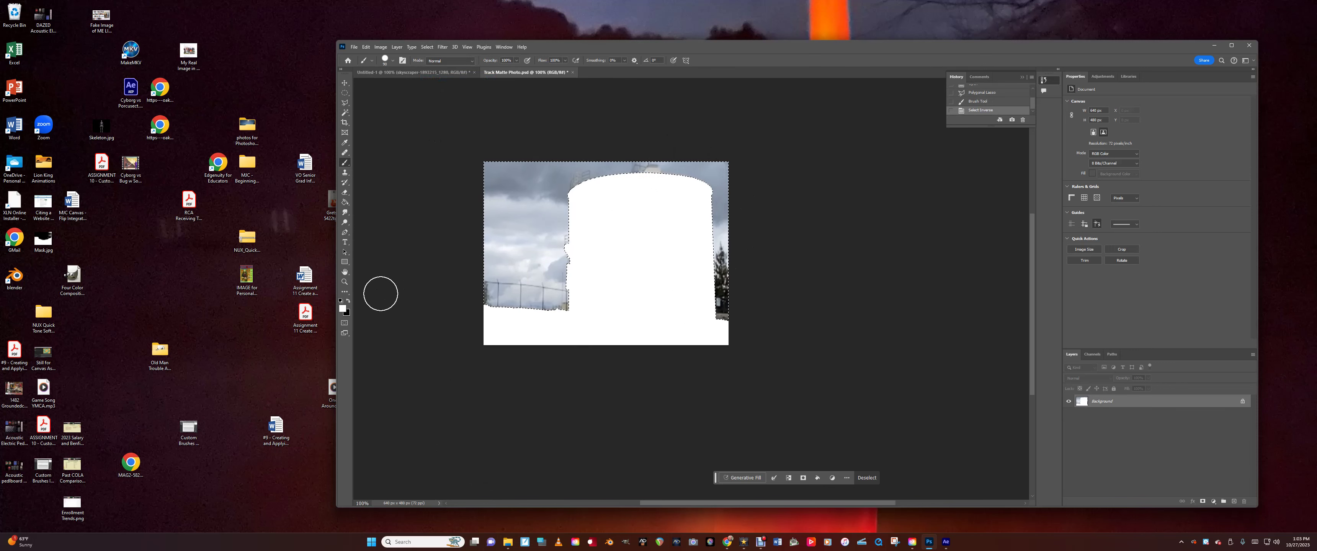
left_click(349, 302)
mouse_move(478, 294)
left_mouse_down()
mouse_move(546, 305)
mouse_move(566, 280)
mouse_move(564, 169)
mouse_move(492, 175)
mouse_move(488, 245)
mouse_move(511, 281)
mouse_move(547, 259)
mouse_move(544, 183)
mouse_move(491, 206)
mouse_move(543, 190)
mouse_move(544, 259)
mouse_move(506, 260)
mouse_move(561, 186)
mouse_move(718, 175)
mouse_move(742, 329)
mouse_move(706, 171)
mouse_move(573, 183)
mouse_move(544, 295)
mouse_move(486, 247)
mouse_move(529, 135)
left_mouse_up()
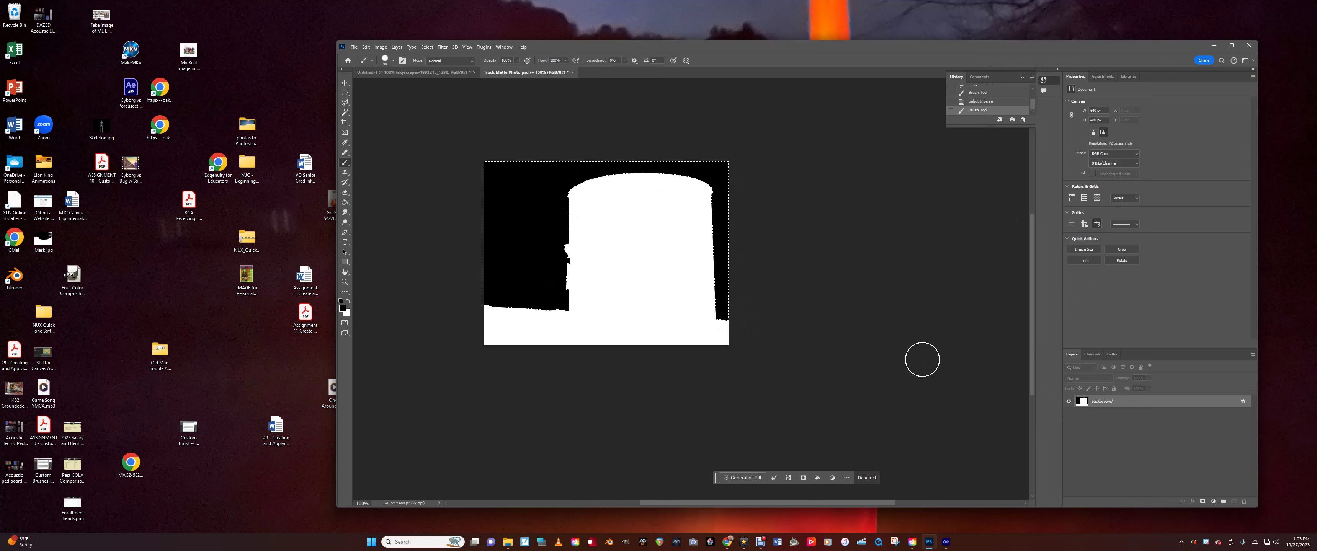
key("ctrl+d")
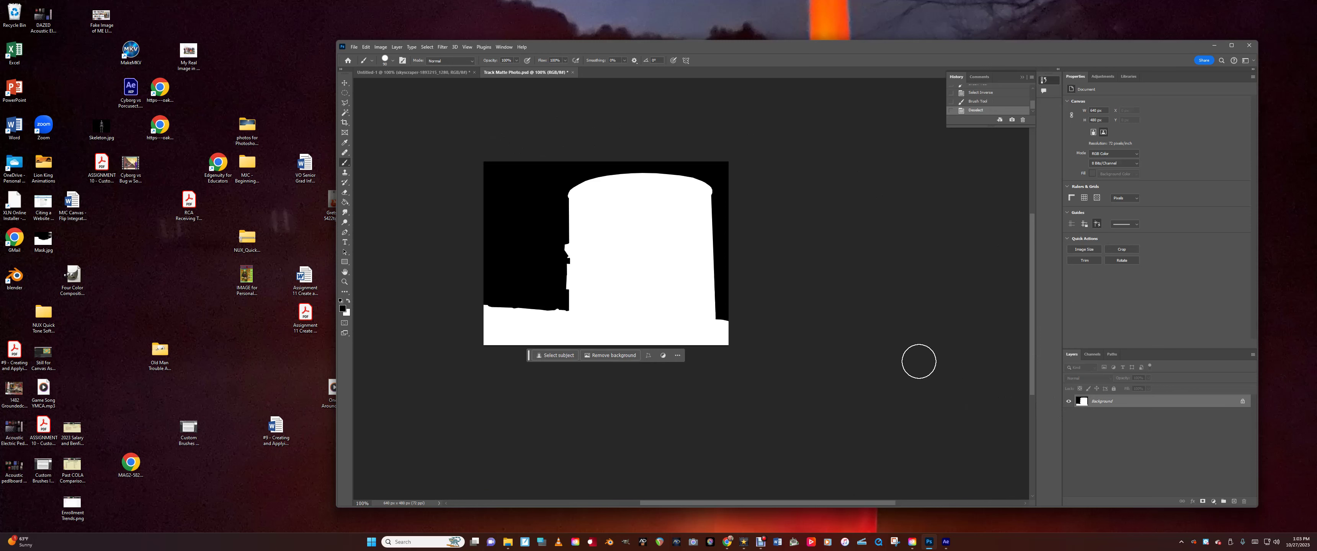
Export the image as a JPG with quality raised to high.
left_click(344, 84)
left_click(355, 47)
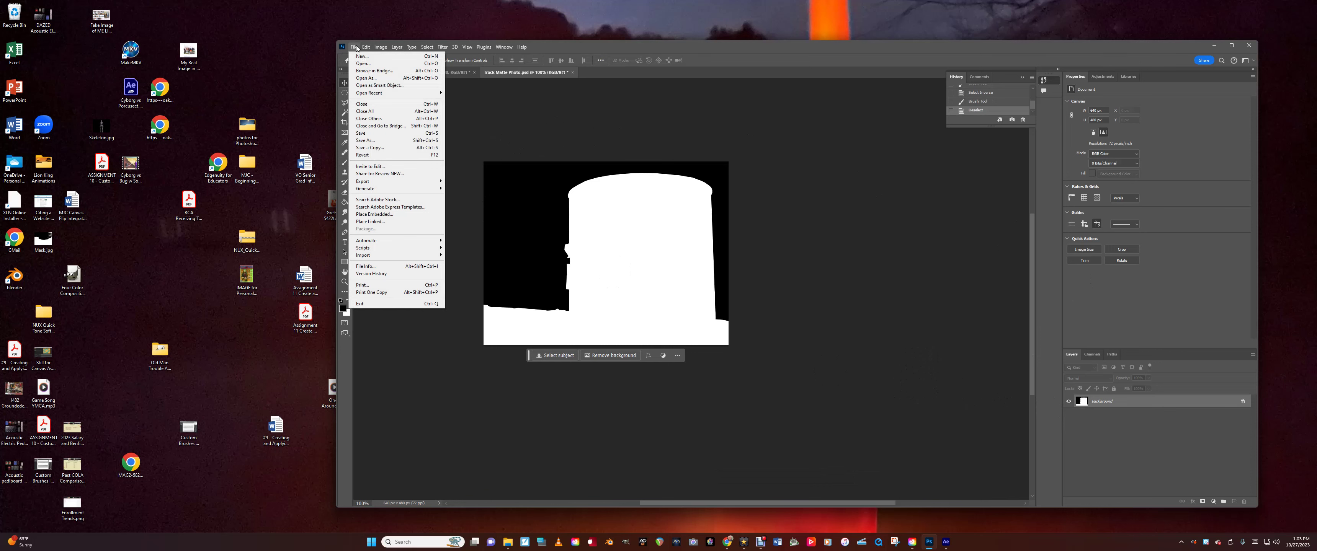
mouse_move(400, 183)
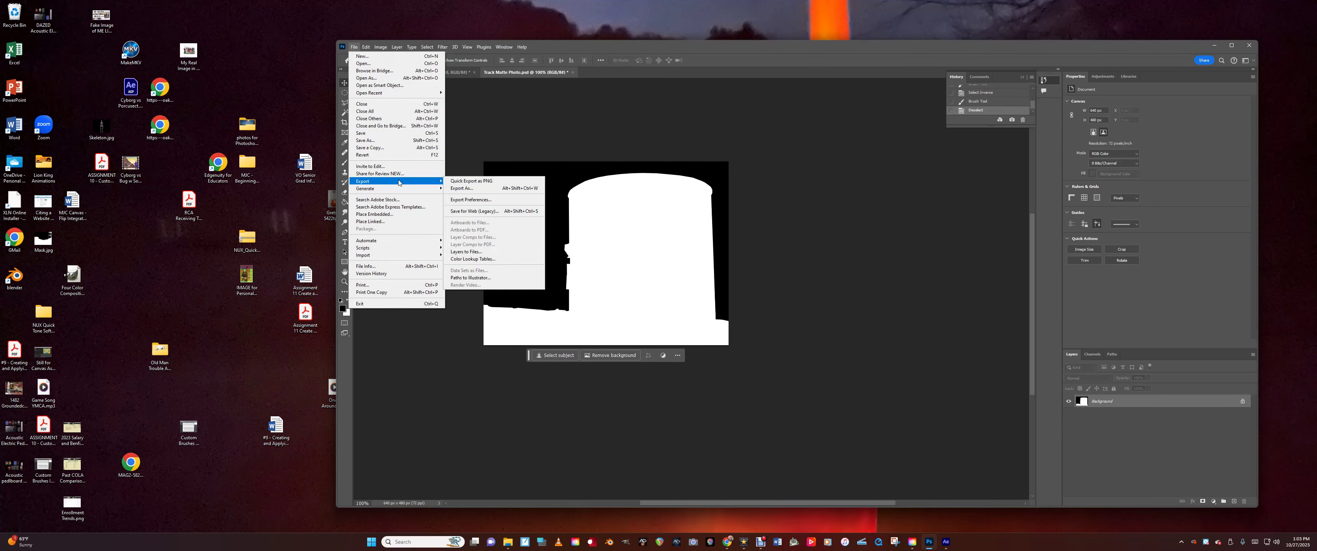
left_click(462, 189)
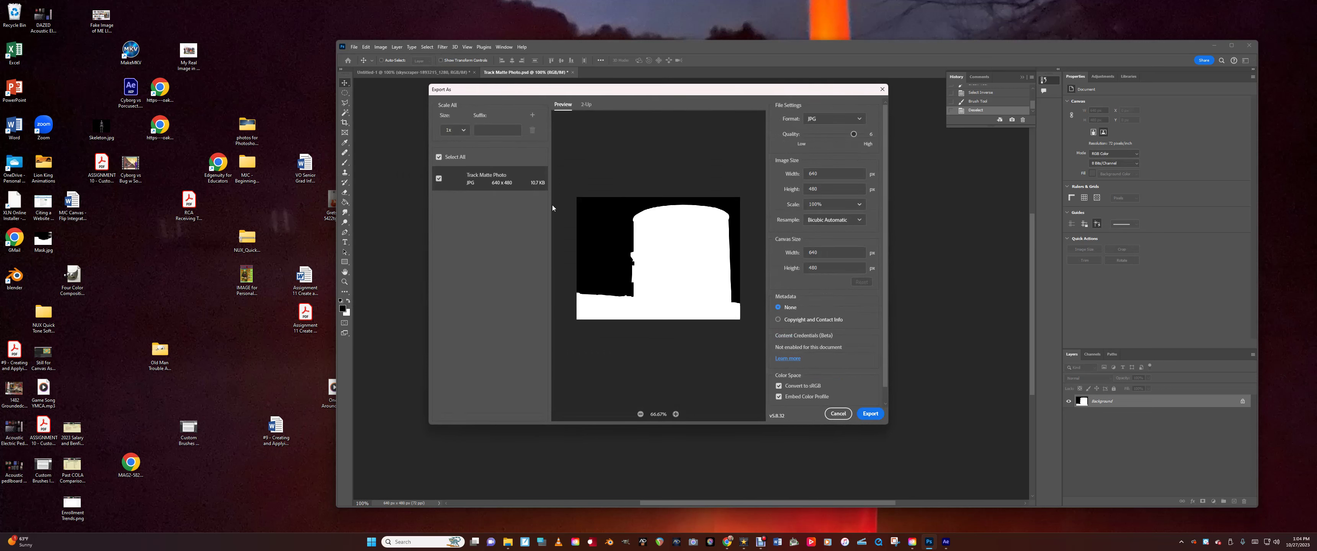
left_click_drag(853, 133, 871, 135)
left_click(870, 414)
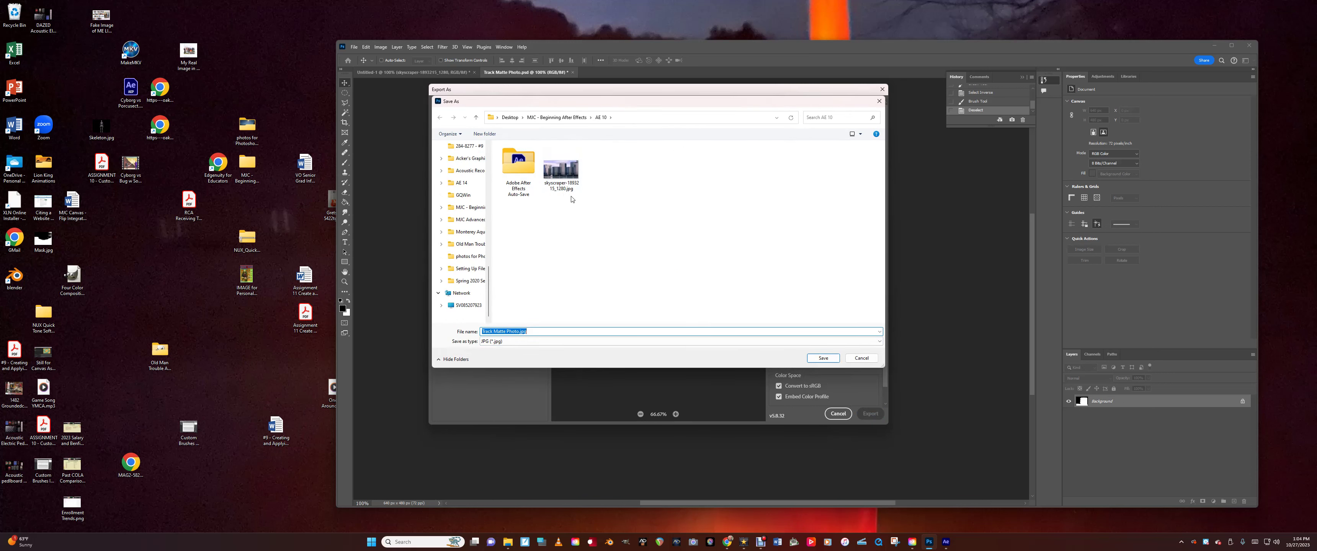
Save the export as Track Matte.jpg in the AE 10 folder.
left_click(517, 332)
key("BackSpace")
key("BackSpace")
left_click(823, 359)
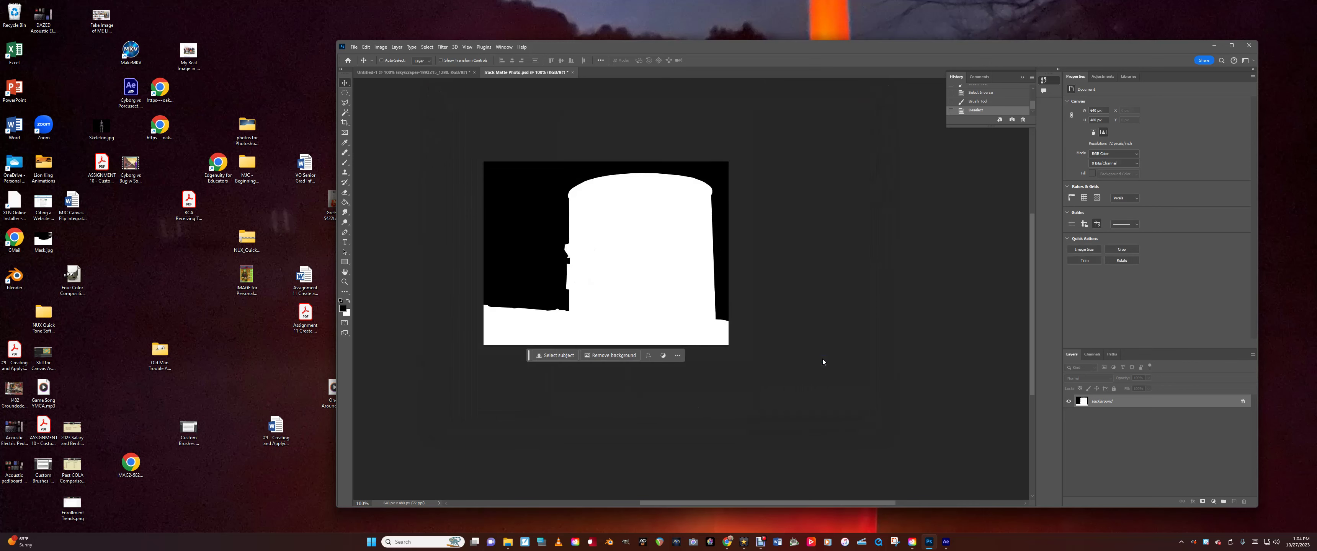
left_click(1215, 45)
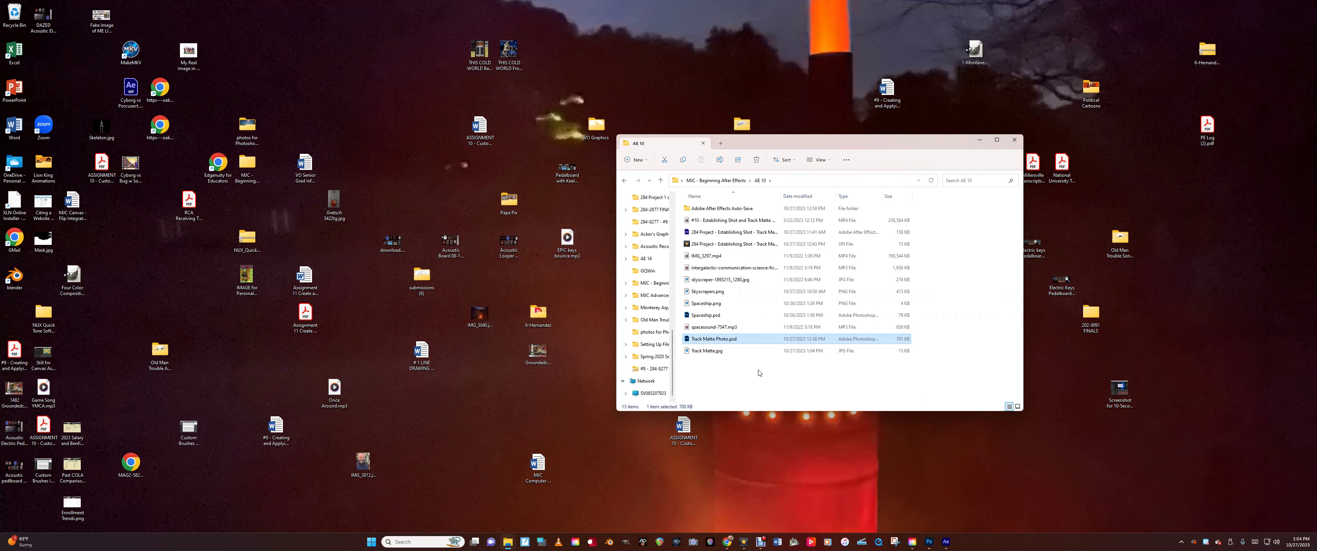
Preview Track Matte.jpg from the AE 10 folder, then close the Explorer window.
double_click(710, 353)
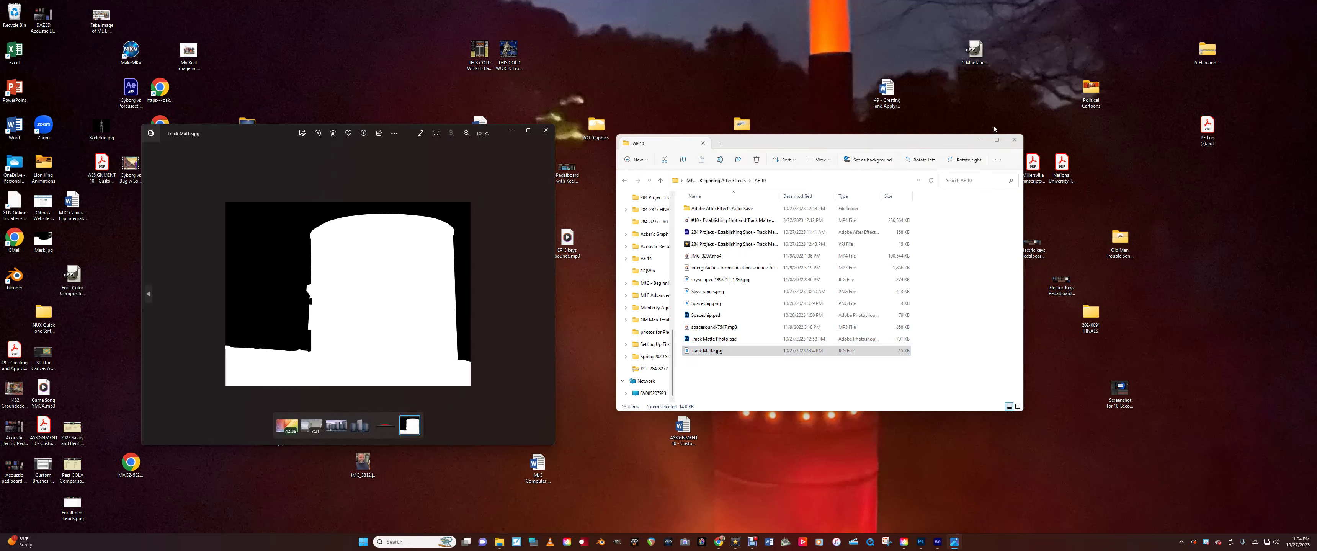
left_click(1014, 140)
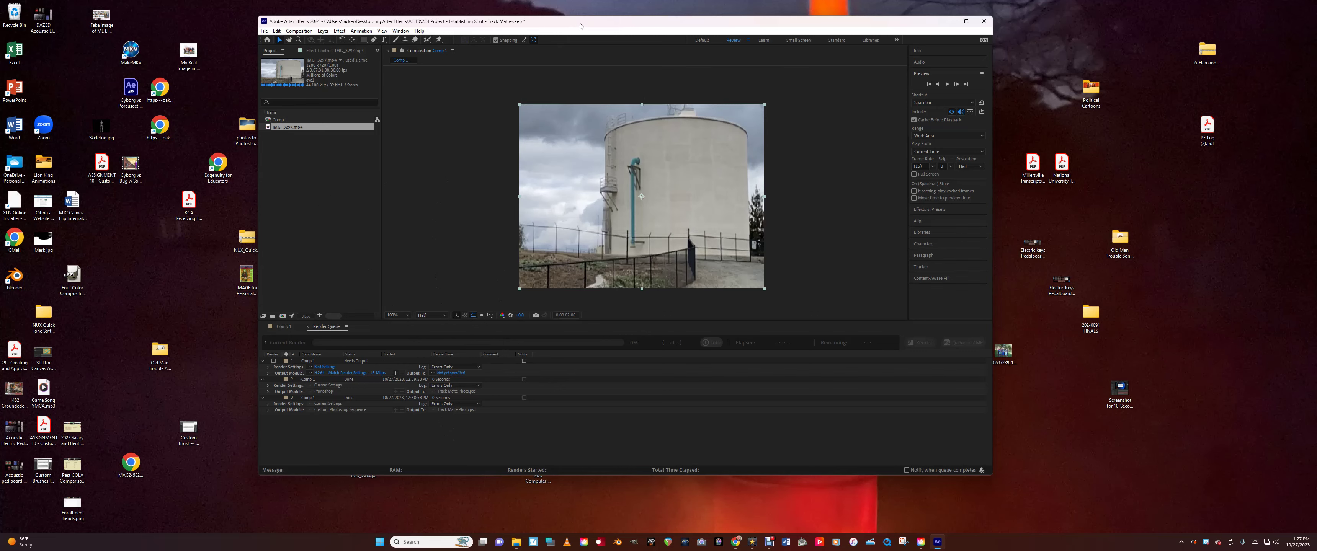
Import Track Matte.jpg from the desktop AE 10 folder into the After Effects project.
left_click_drag(588, 25, 778, 67)
double_click(392, 162)
double_click(880, 159)
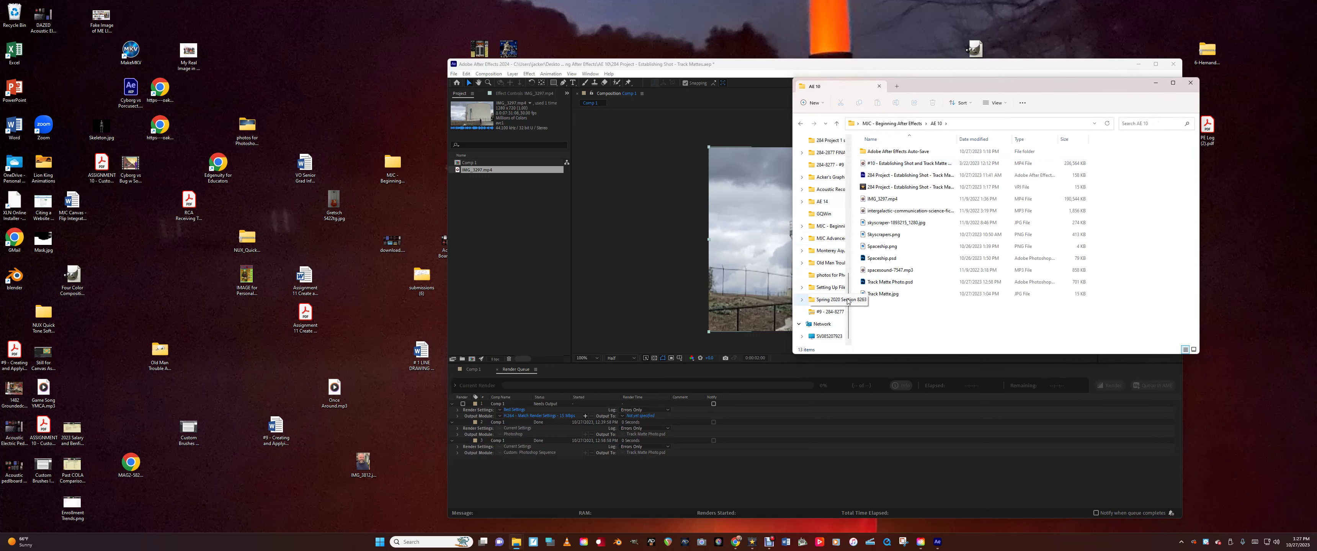
left_click_drag(883, 294, 488, 201)
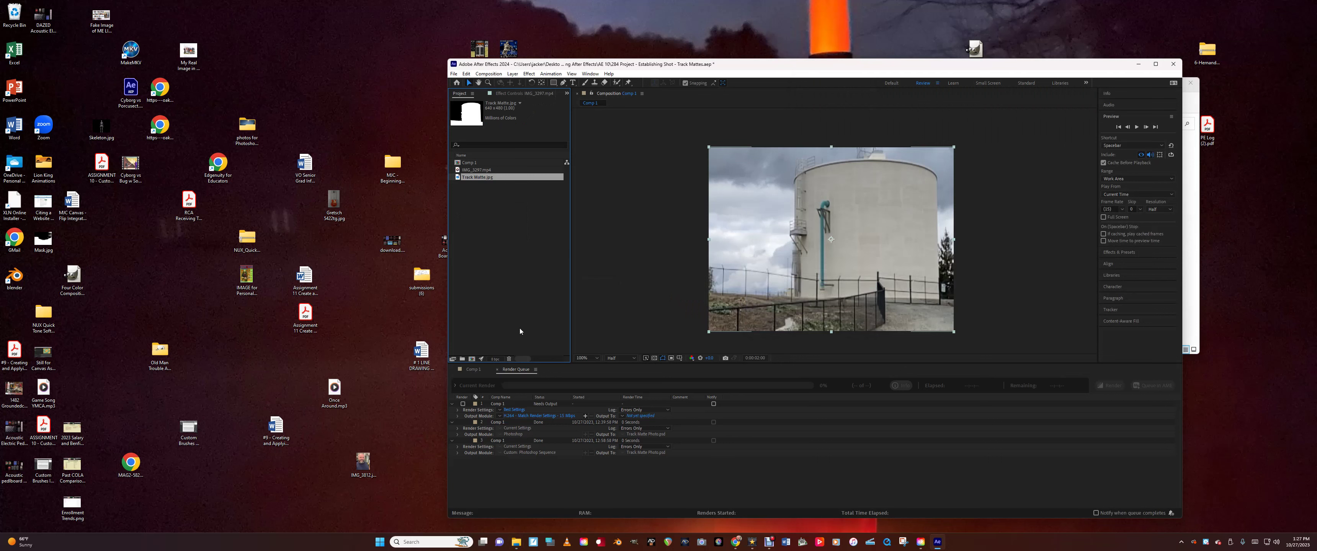
Return the Comp 1 playhead to the first frame and rename the video layer Track Matte Video.
left_click(473, 369)
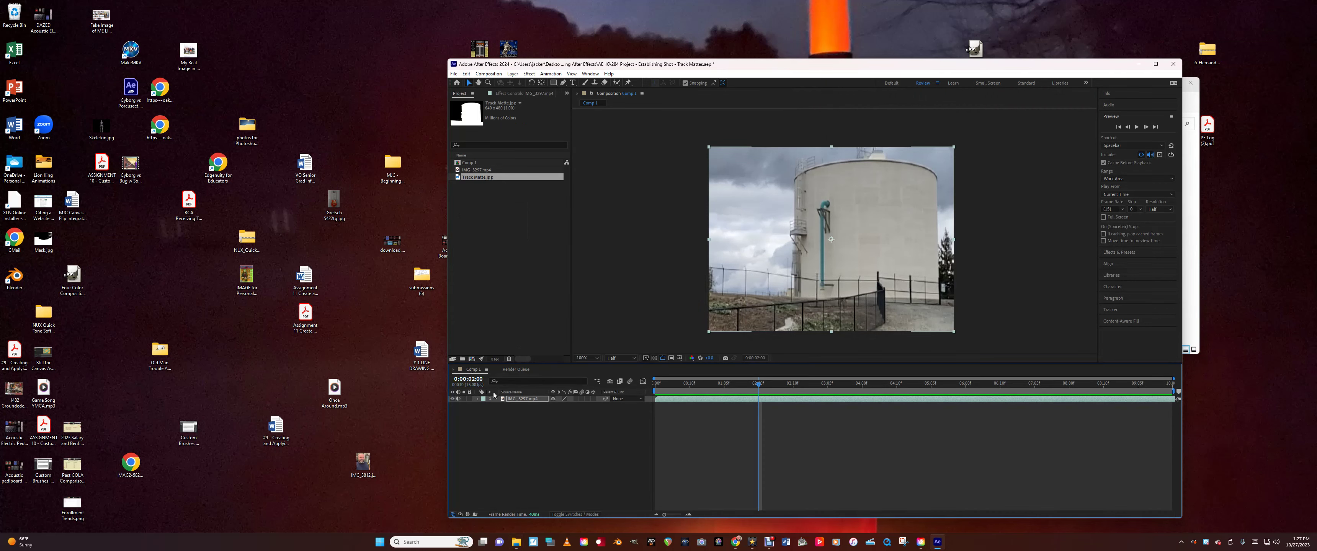
left_click_drag(762, 387, 656, 387)
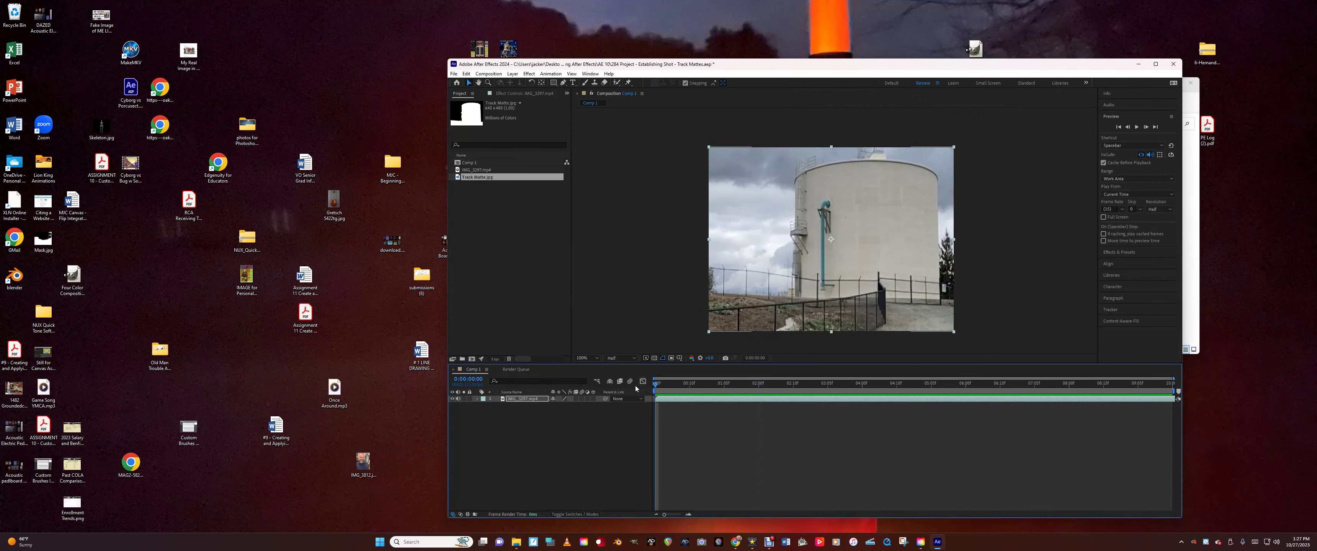
right_click(522, 400)
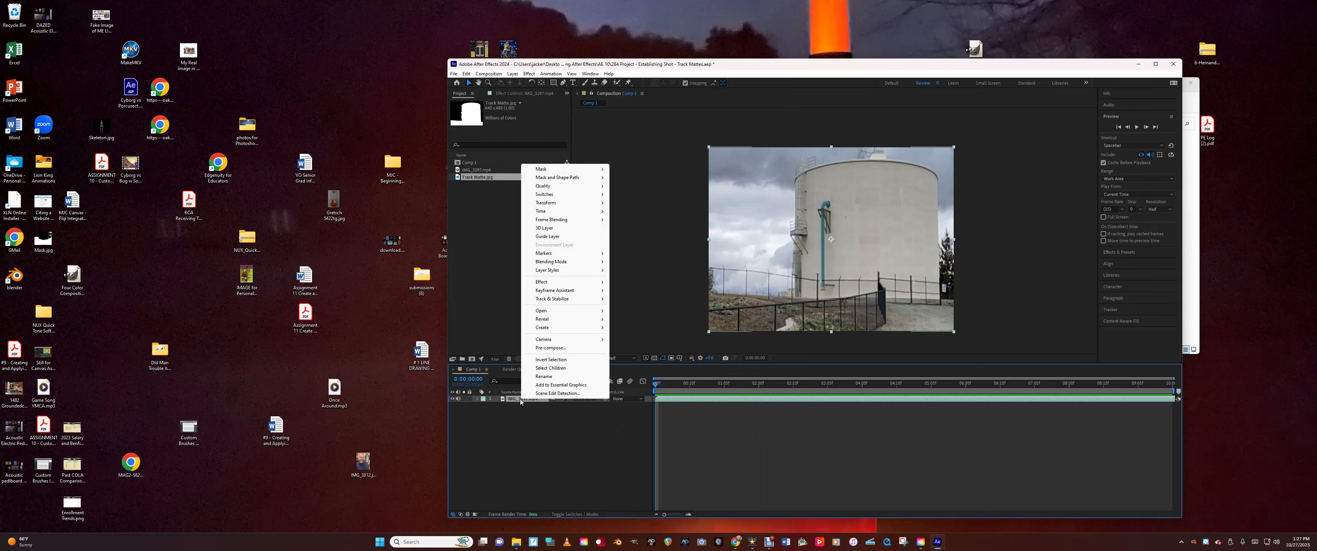
left_click(536, 378)
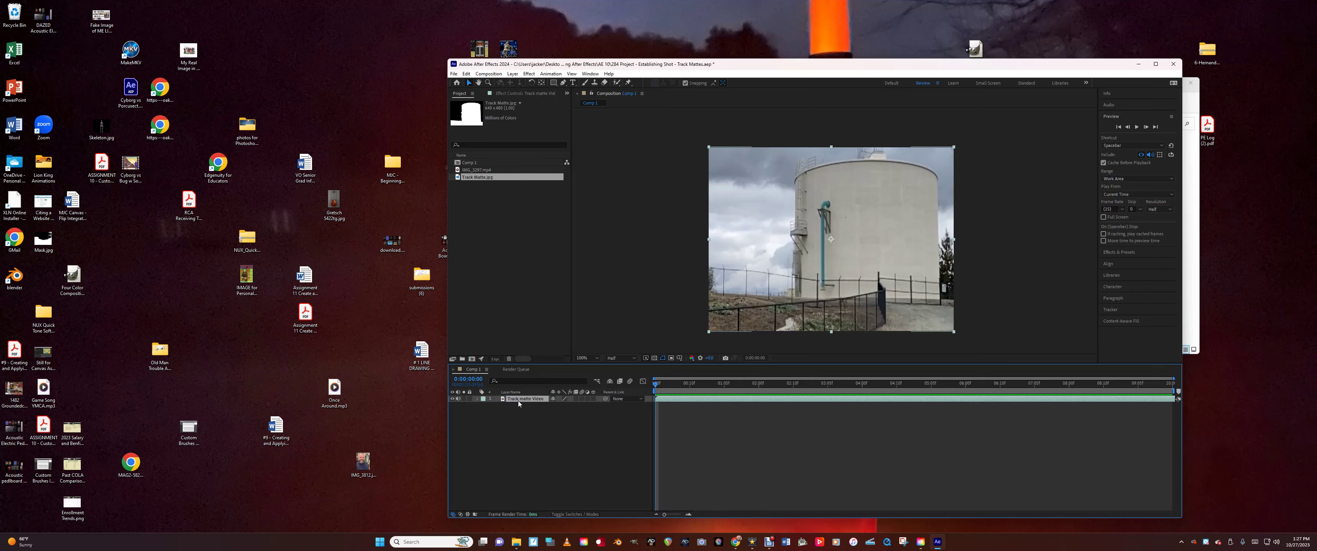
Add Track Matte.jpg above Track Matte Video in Comp 1, toggling its visibility to compare.
left_click_drag(490, 180, 520, 425)
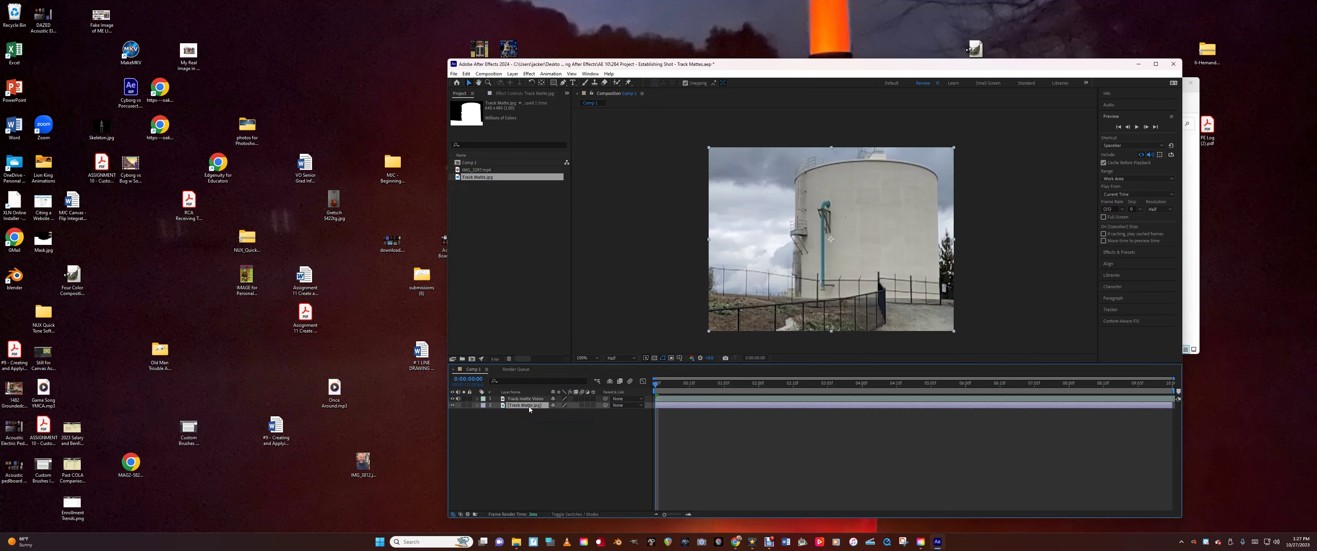
left_click_drag(529, 406, 529, 400)
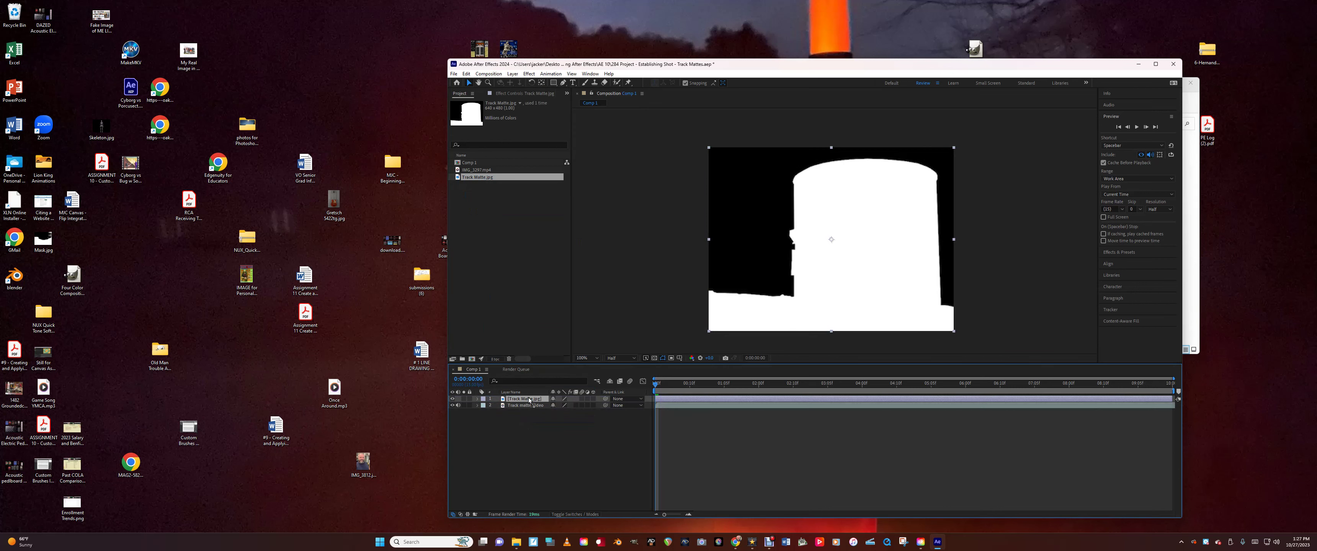
left_click(453, 401)
left_click(453, 401)
left_click(452, 399)
left_click(452, 400)
left_click(452, 401)
left_click(452, 400)
left_click(453, 401)
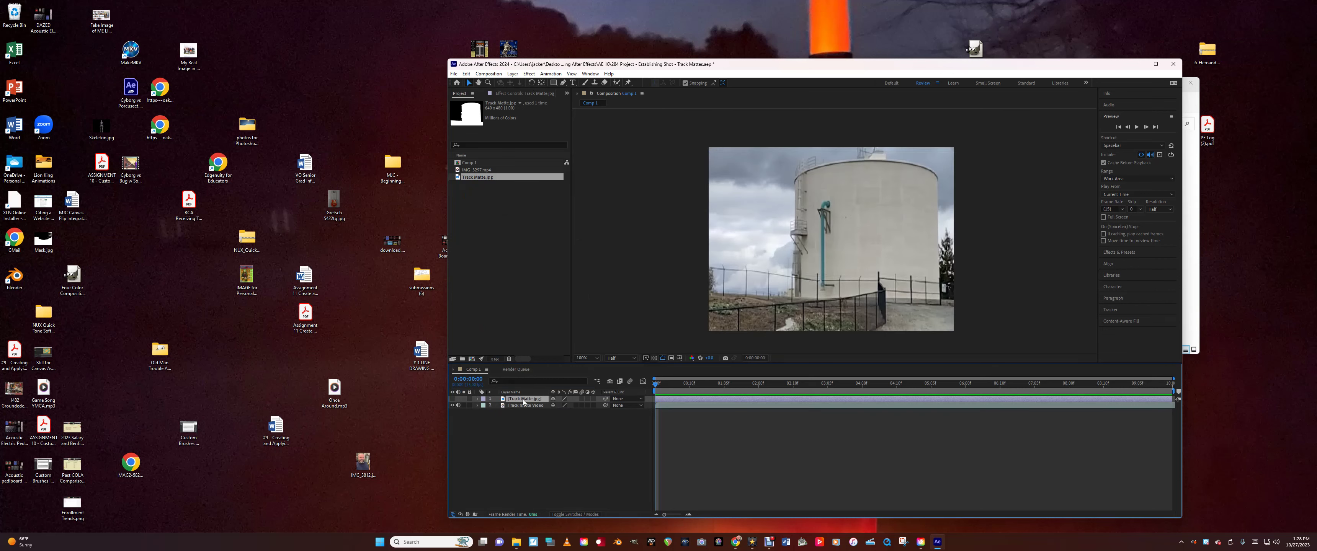
left_click(452, 400)
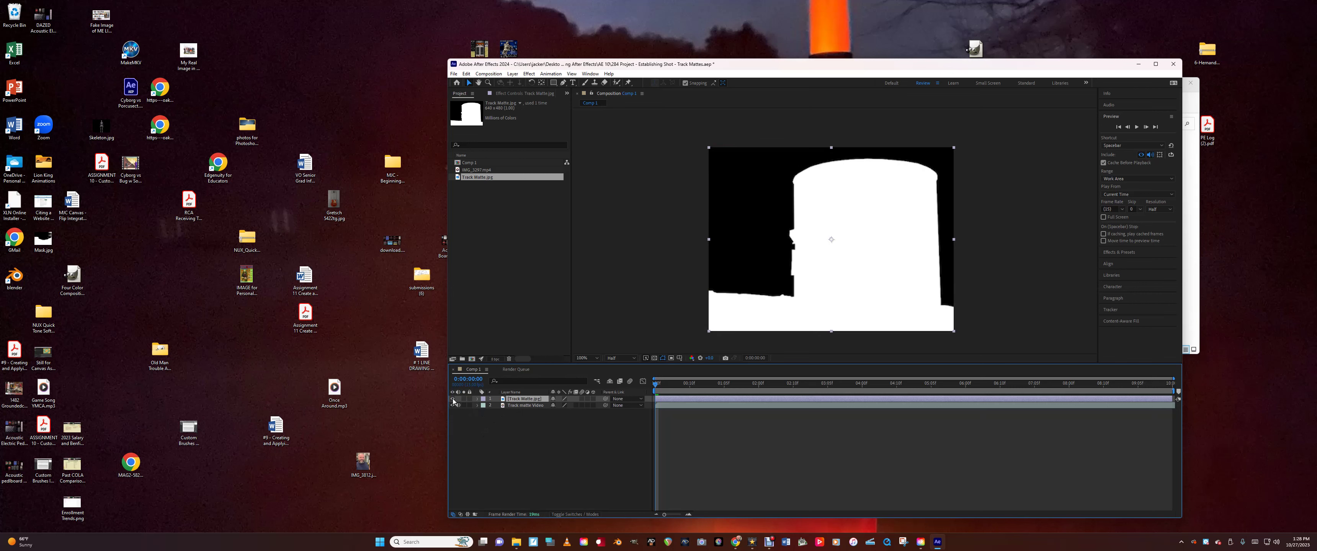
left_click(525, 406)
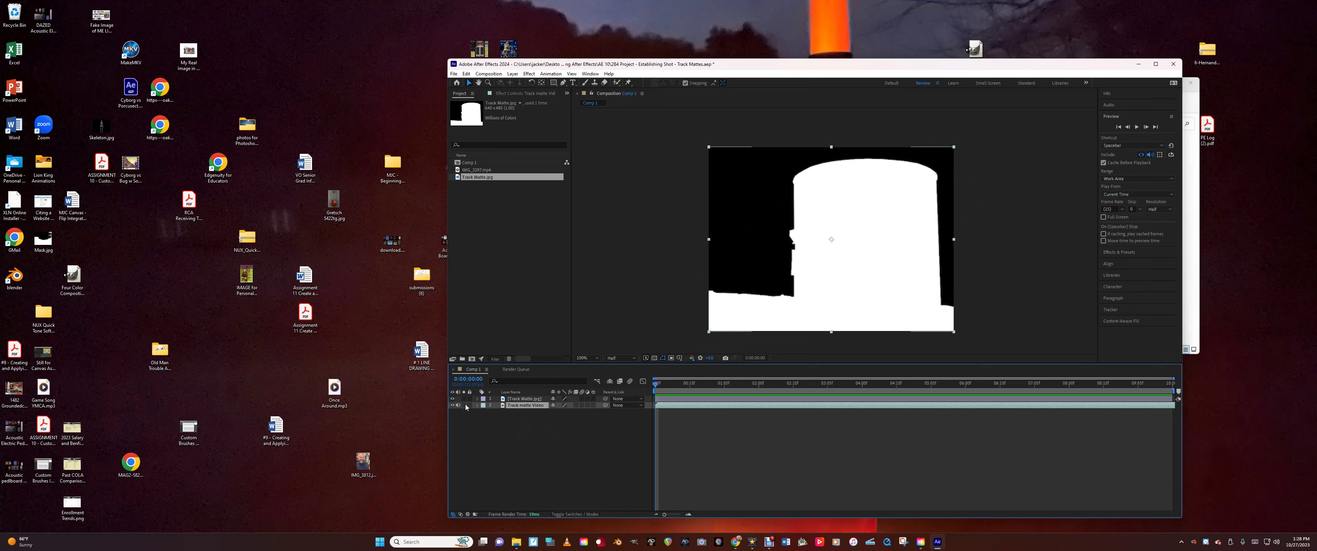
Set the water tower video layer's Track Matte to 1. Track Matte.jpg in the Modes column.
left_click(452, 398)
left_click(452, 399)
left_click(571, 514)
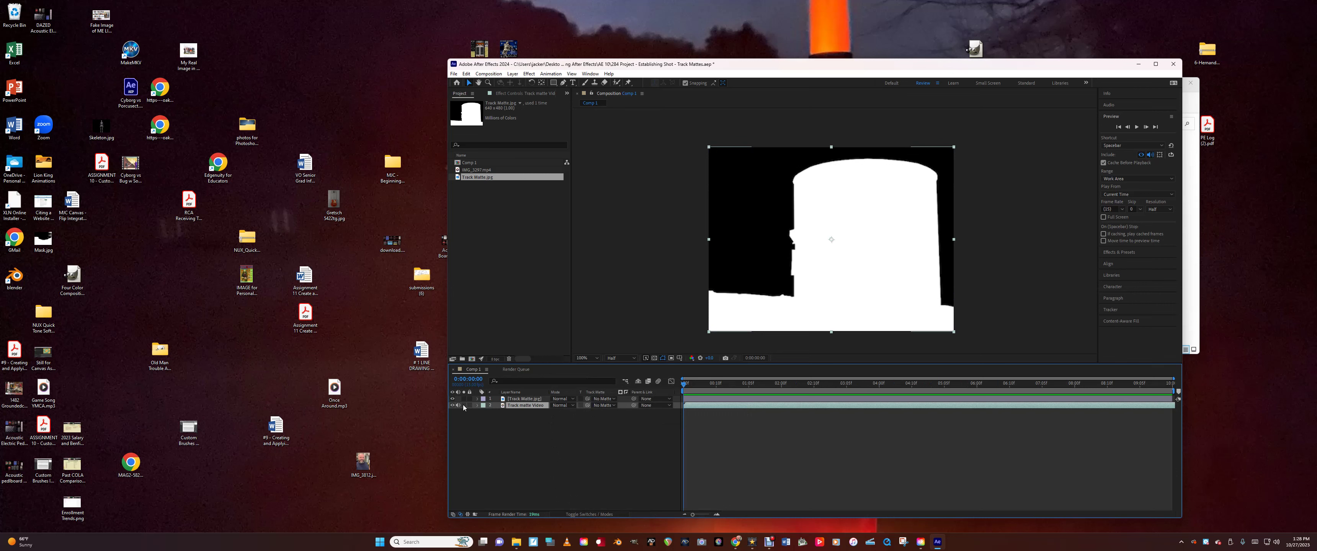
left_click(613, 406)
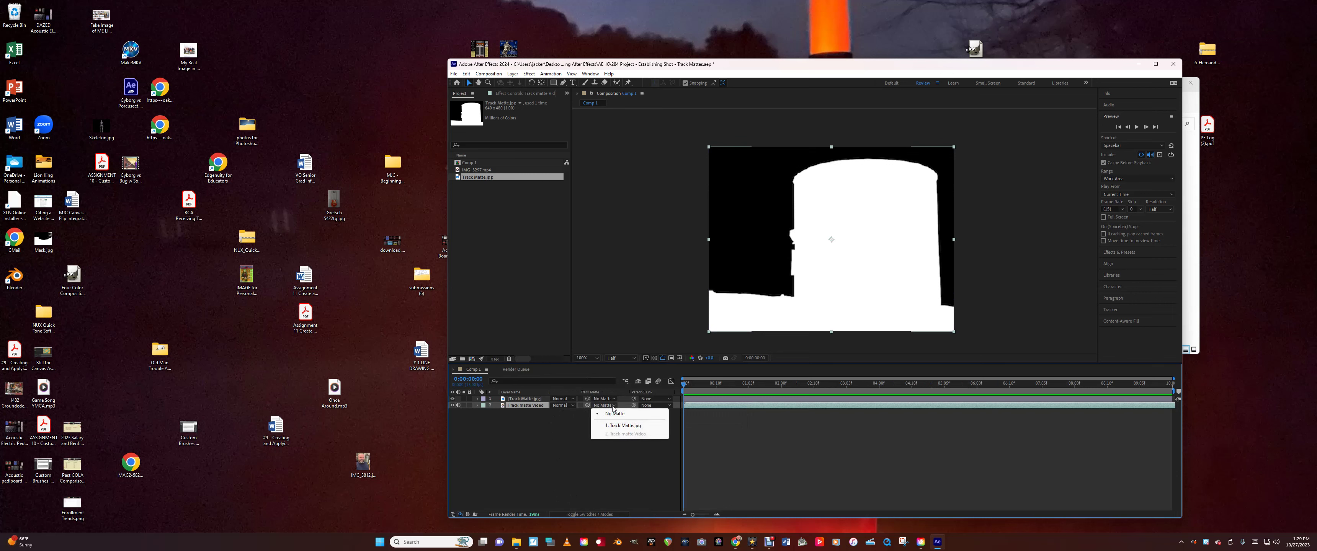
left_click(616, 426)
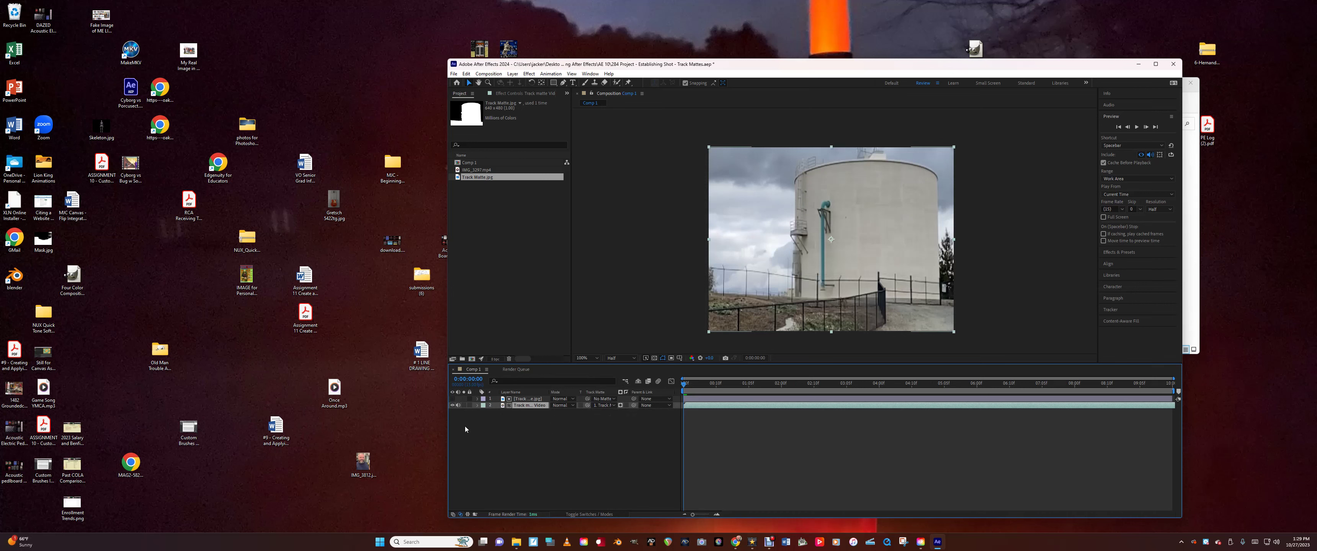
Change the matte type from Alpha to Luma Matte and compare with the Track Matte.jpg layer toggled.
left_click(621, 406)
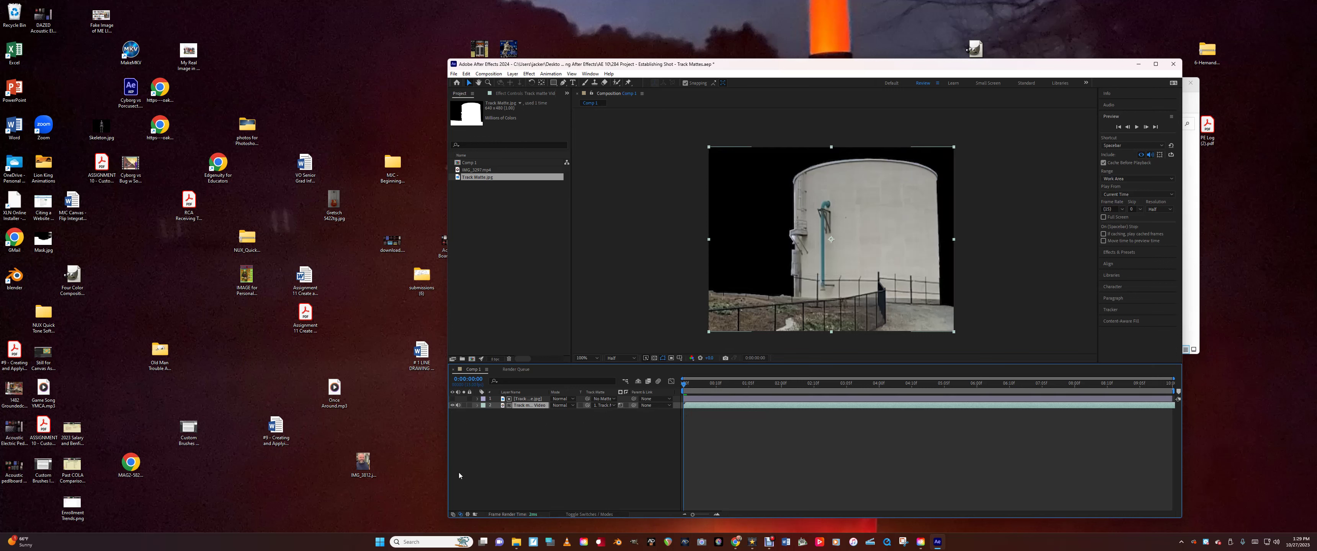
left_click(452, 399)
left_click(452, 399)
left_click(452, 399)
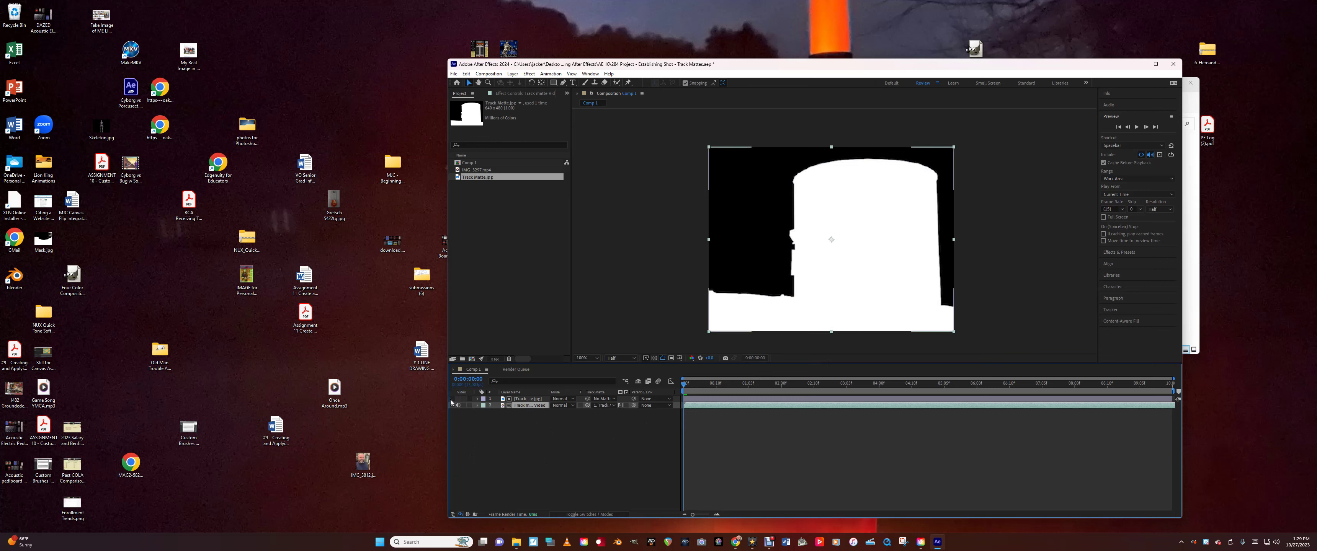
left_click(452, 399)
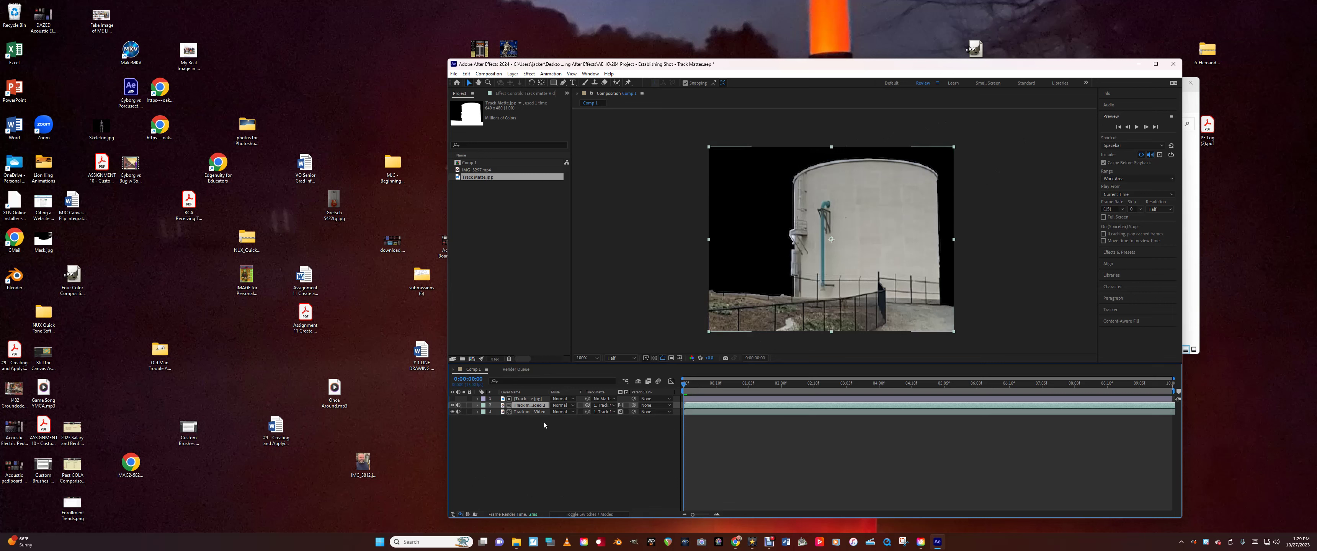
Duplicate the water tower layer, set the copy's Track Matte to No Matte, then deselect all.
key("ctrl+d")
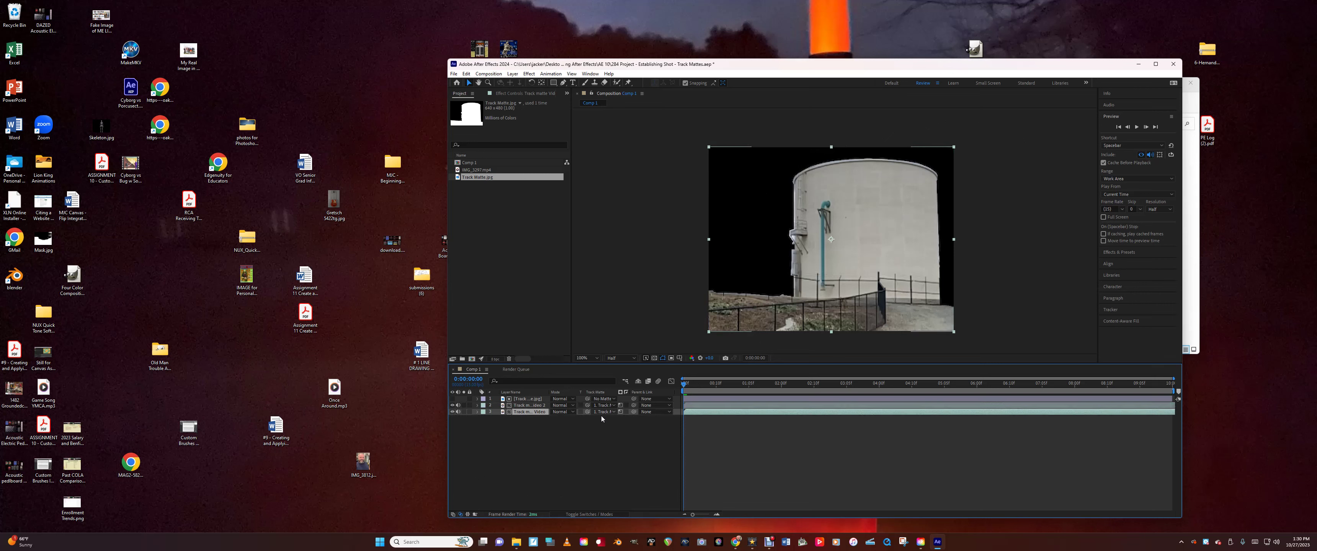
left_click(621, 412)
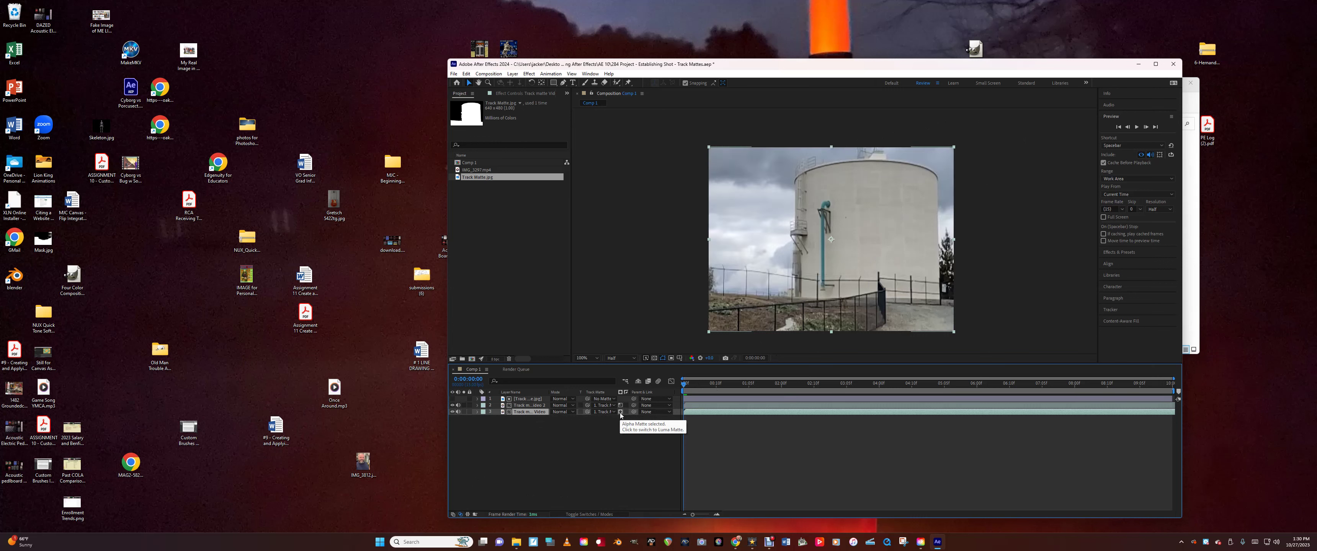
left_click(621, 412)
left_click(621, 412)
left_click(601, 413)
left_click(603, 420)
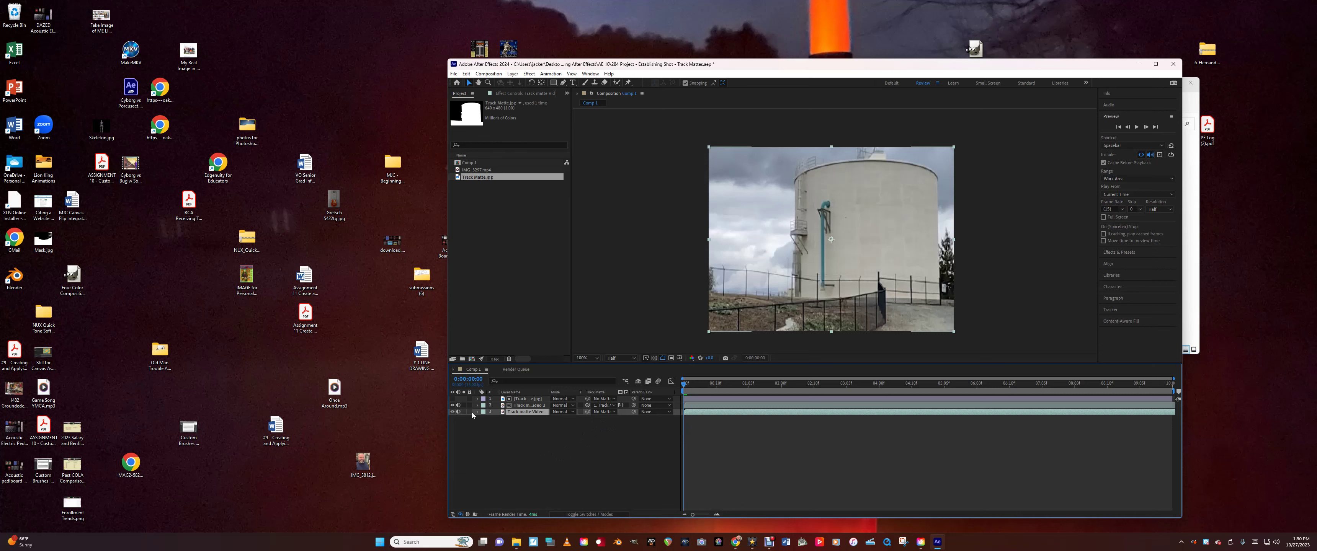
left_click(452, 412)
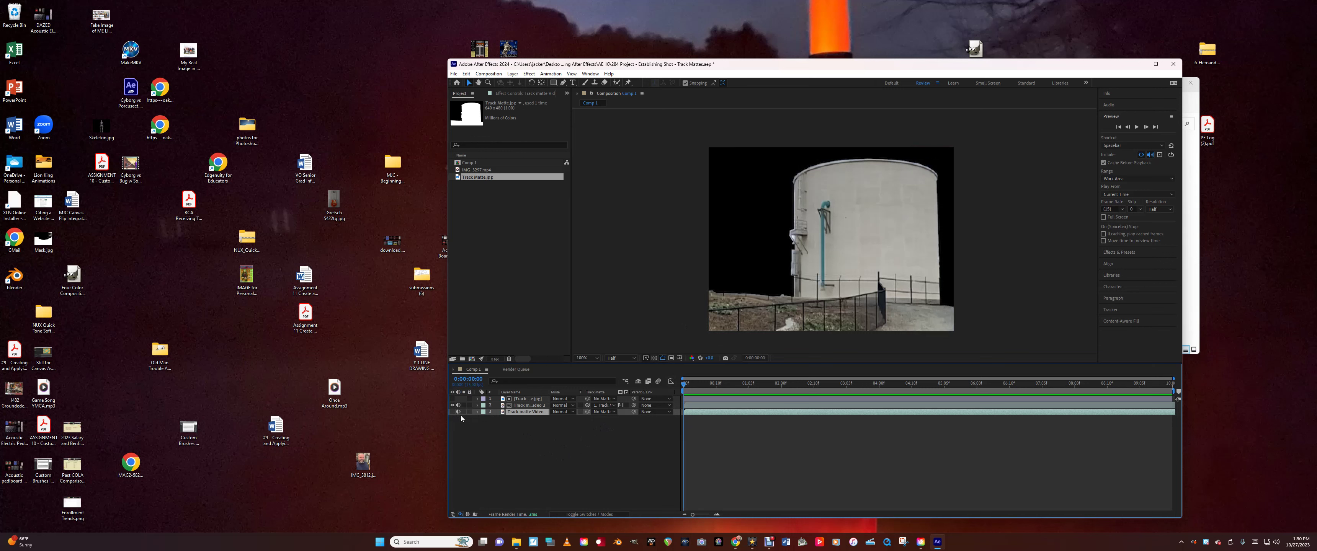
left_click(451, 412)
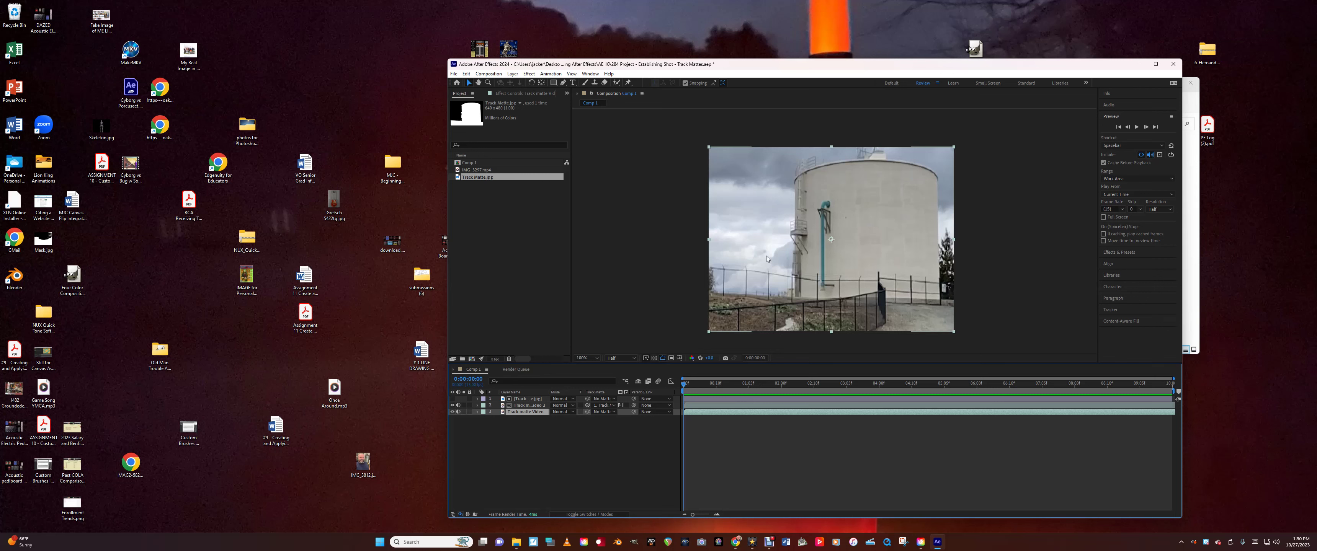
left_click(616, 437)
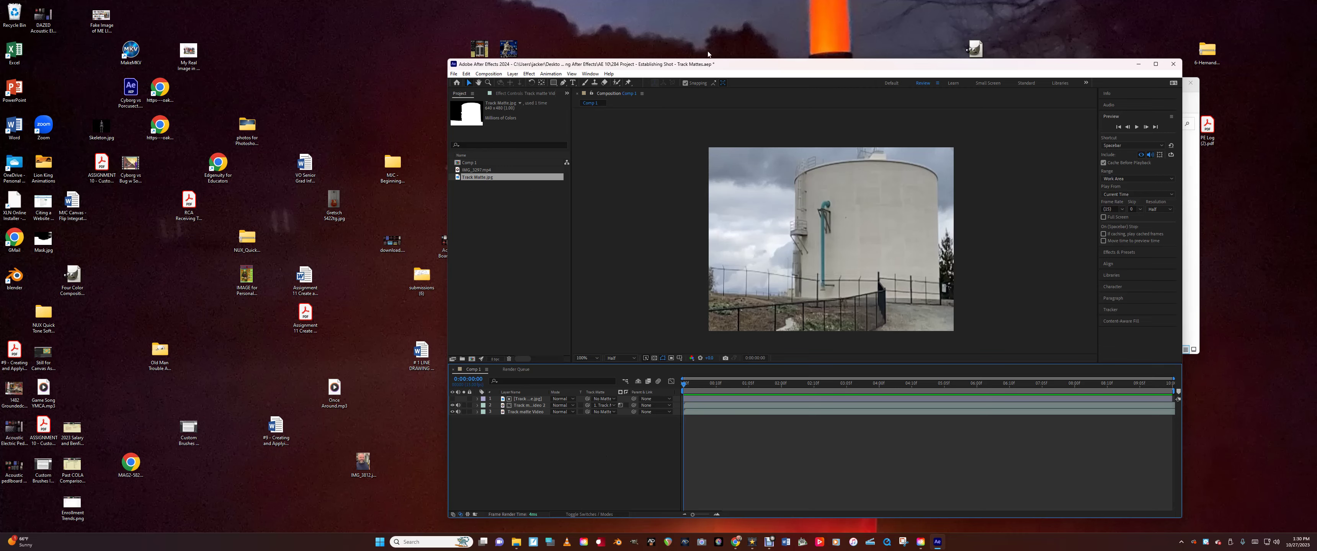
Import Skyscrapers.png and place it below the duplicated video layer, shifted behind the tower.
left_click_drag(733, 65, 395, 43)
left_click(876, 236)
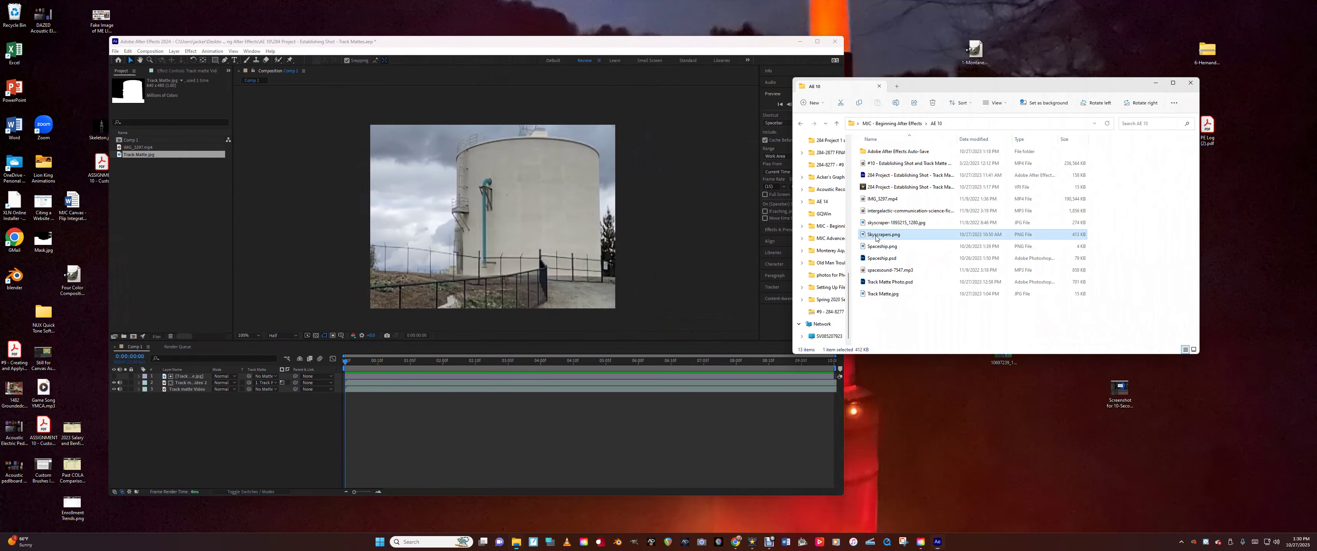
left_click_drag(879, 236, 159, 226)
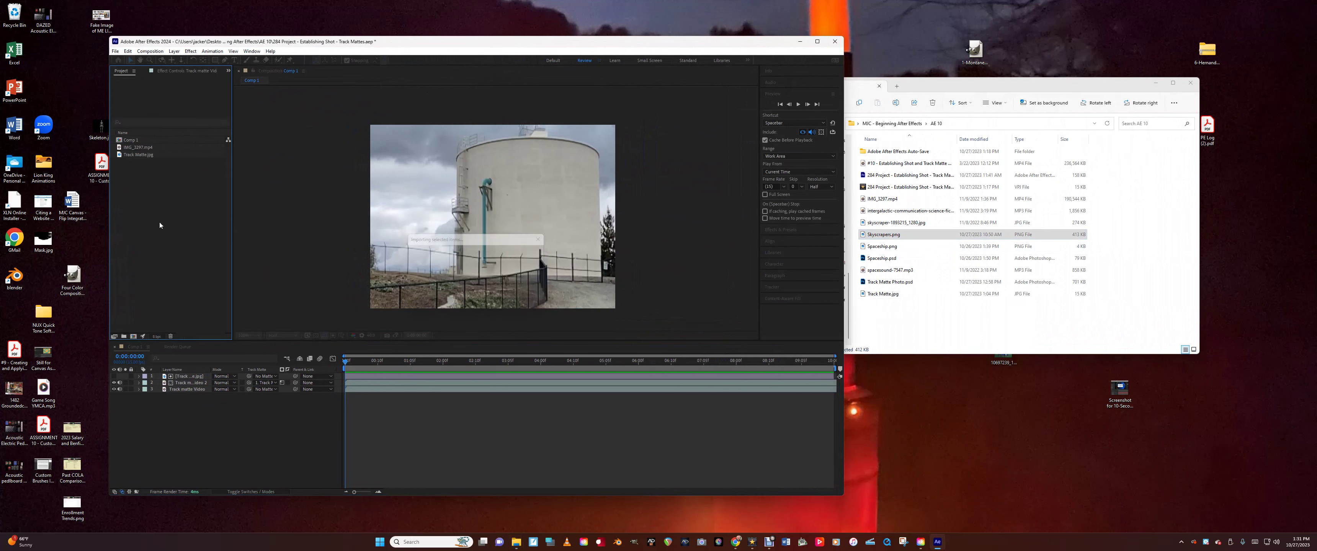
left_click_drag(160, 155, 189, 384)
left_click_drag(501, 242, 475, 231)
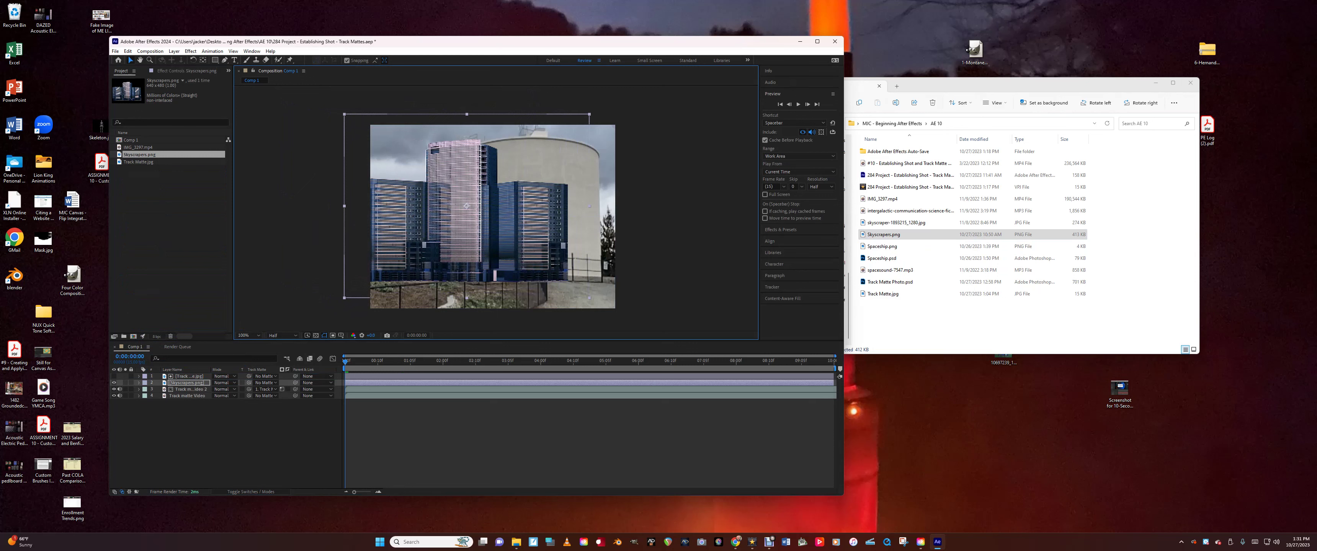
left_click_drag(194, 387, 203, 390)
mouse_move(480, 216)
left_mouse_down()
mouse_move(536, 216)
mouse_move(384, 216)
mouse_move(560, 217)
mouse_move(479, 217)
left_mouse_up()
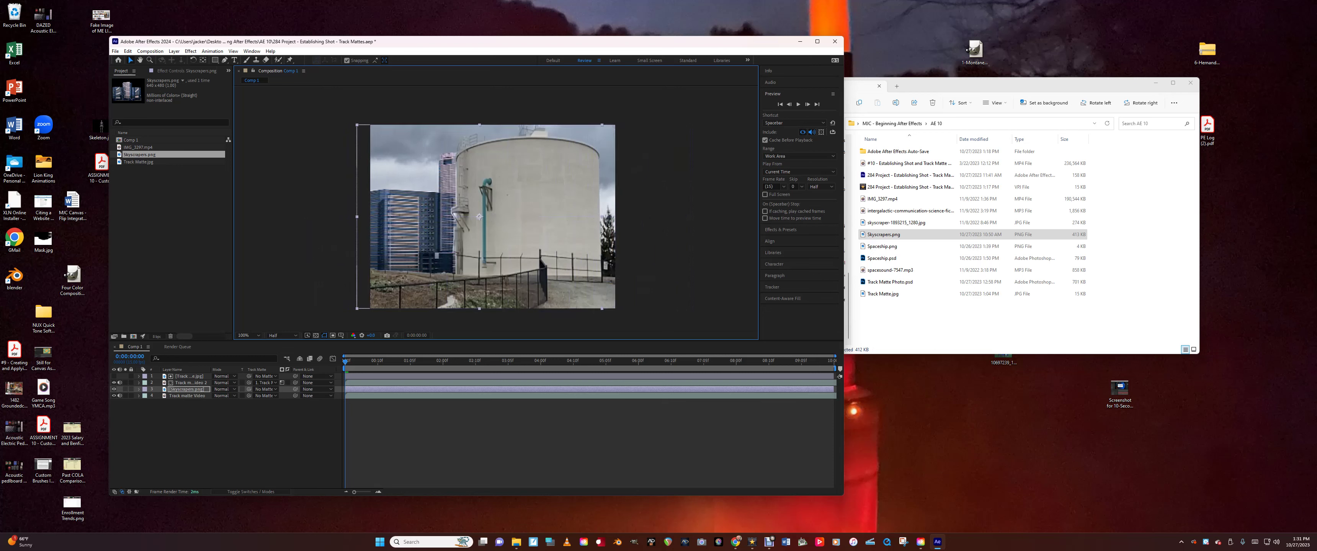
Scale the skyscrapers to about 73% width and 101% height, and move them up-left.
left_click(138, 390)
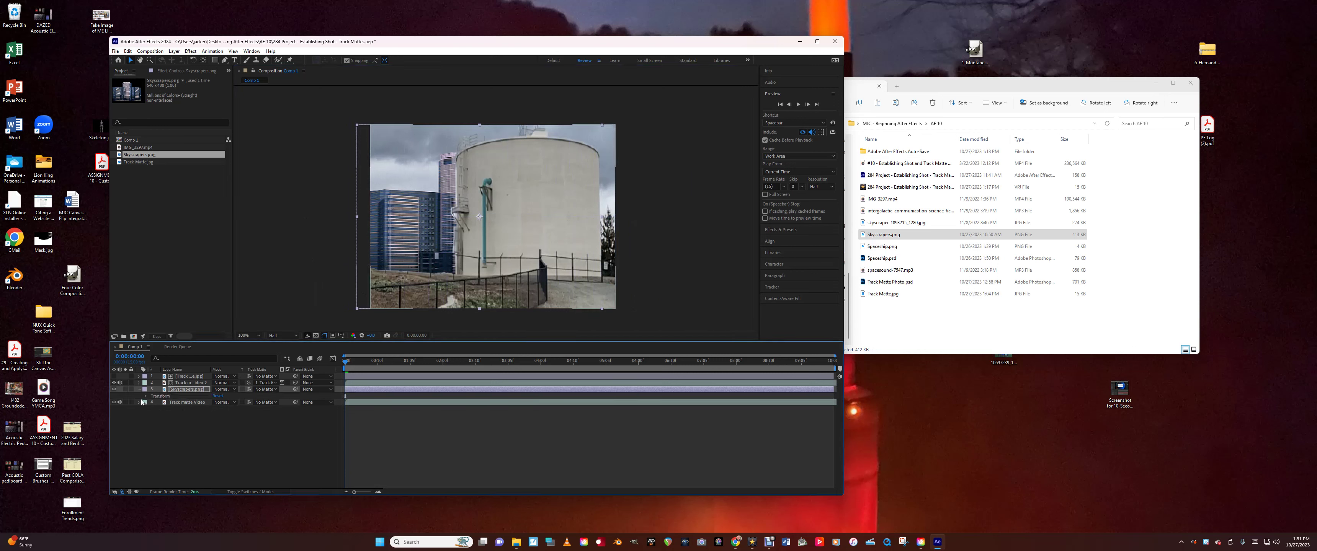
left_click(146, 397)
left_click_drag(224, 416, 207, 415)
left_click_drag(491, 214, 451, 226)
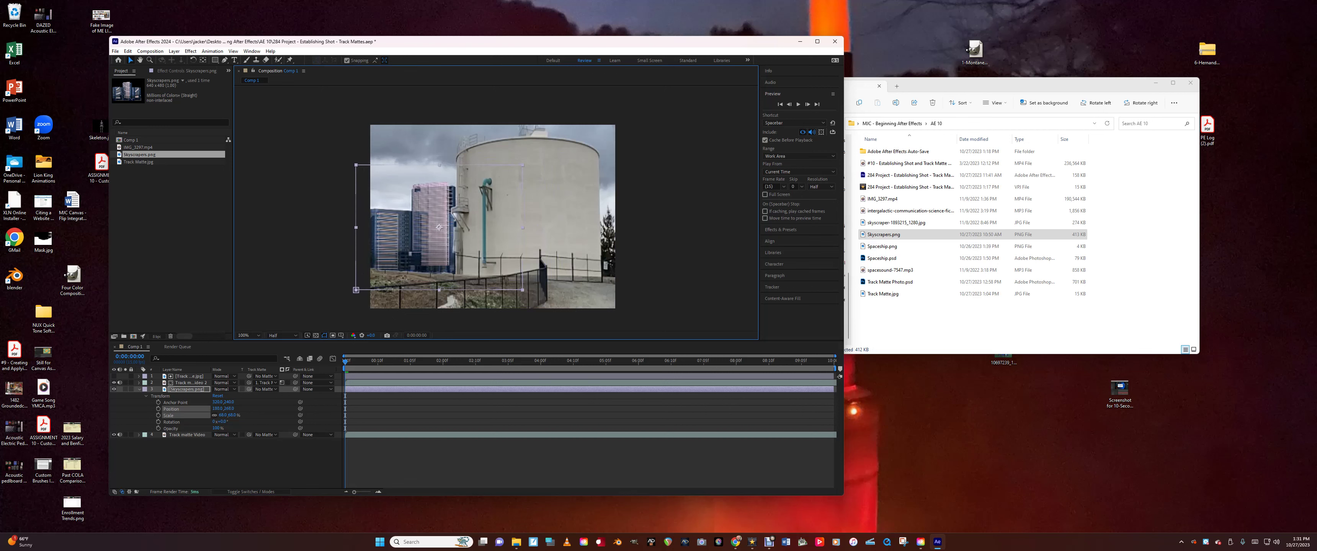
left_click(419, 284)
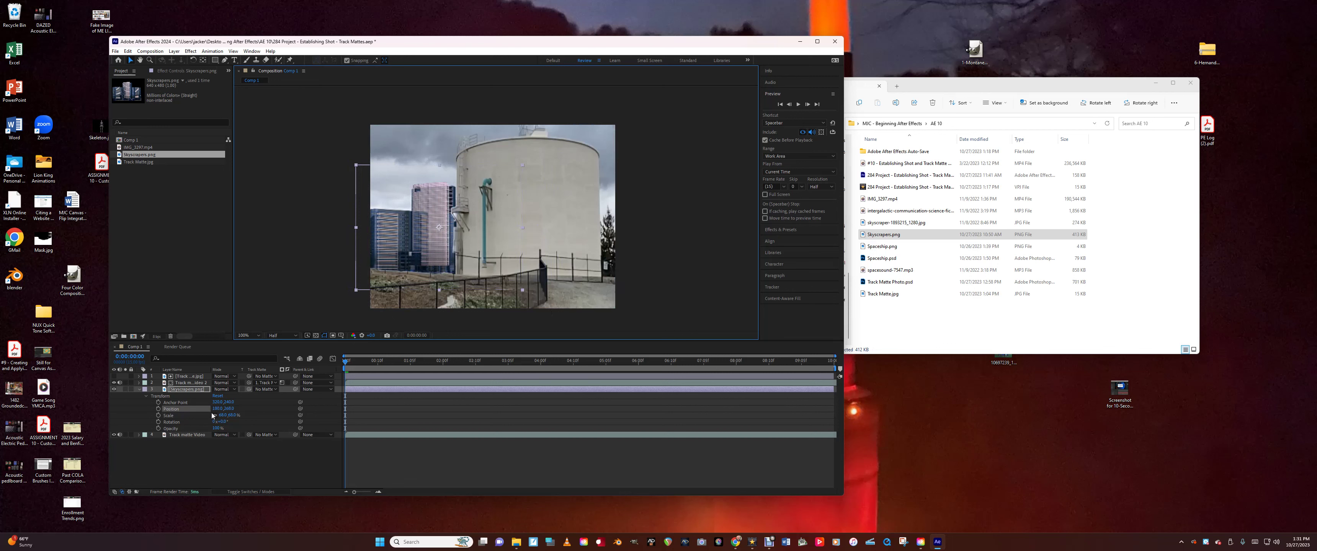
left_click_drag(215, 417, 210, 418)
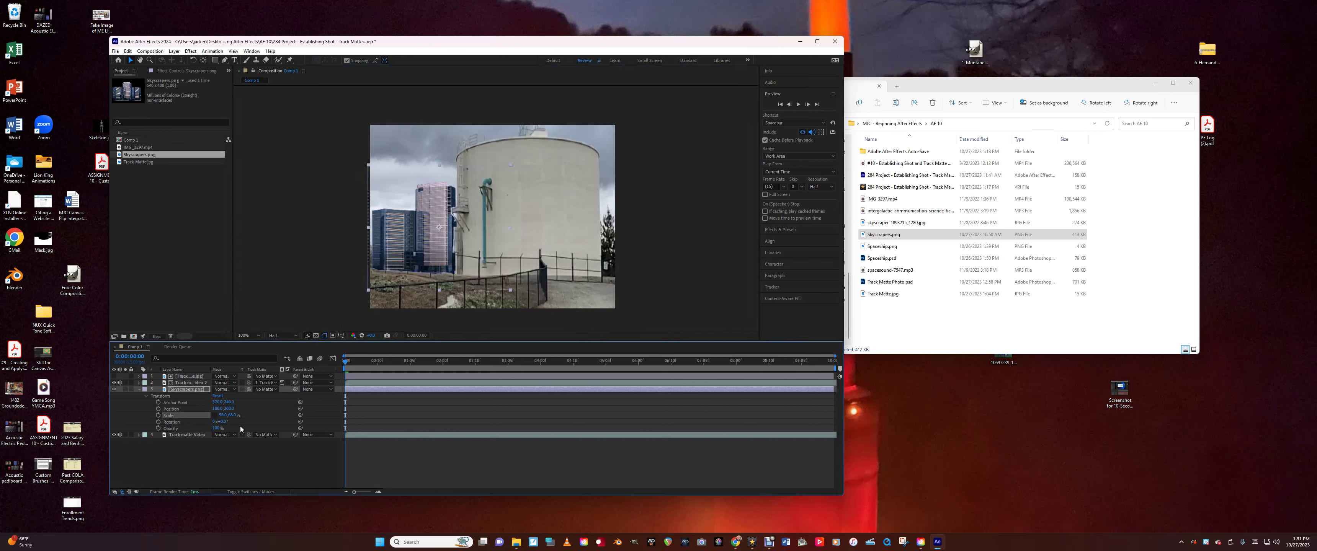
left_click_drag(233, 416, 261, 415)
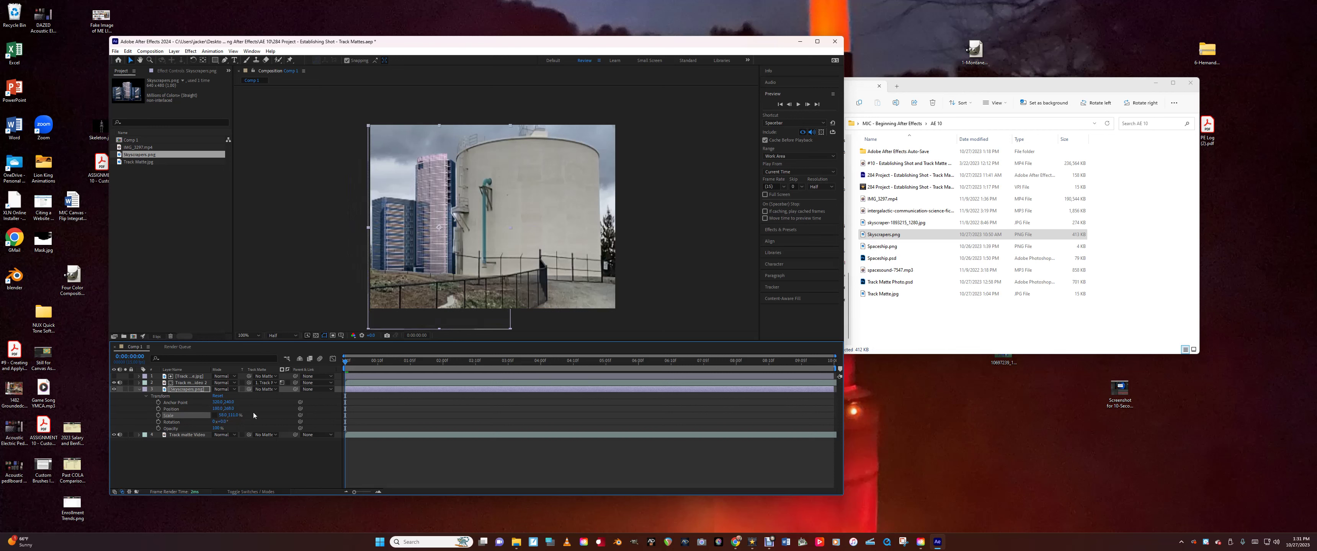
left_click_drag(423, 290, 412, 279)
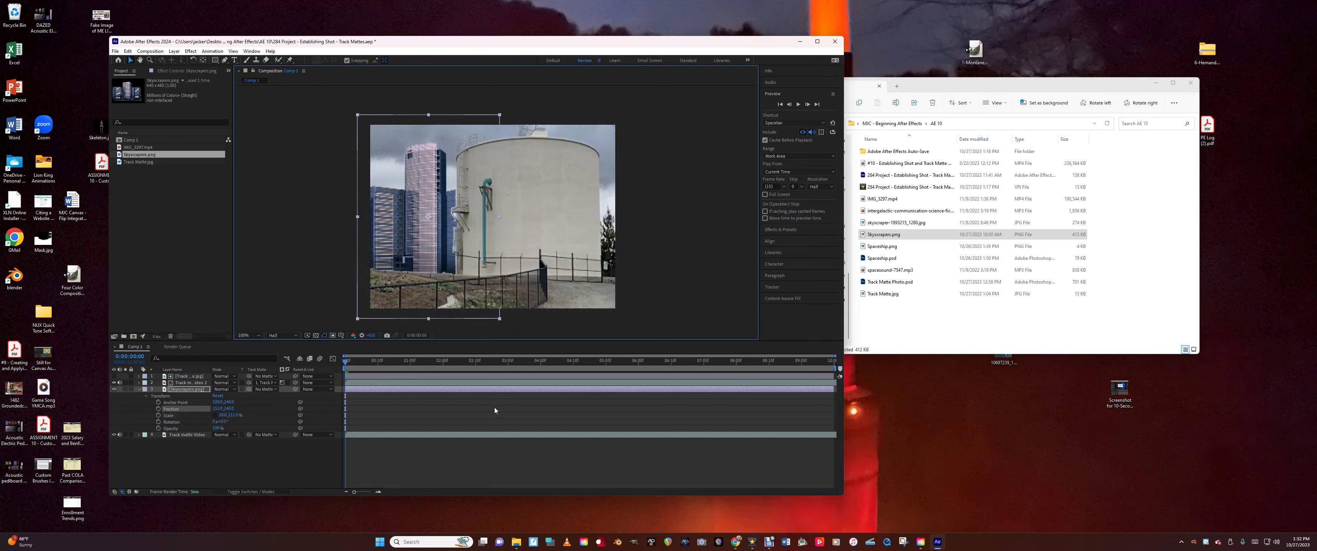
Toggle the matte and water tower layers to check the skyscrapers' alignment behind the tower.
left_click(140, 390)
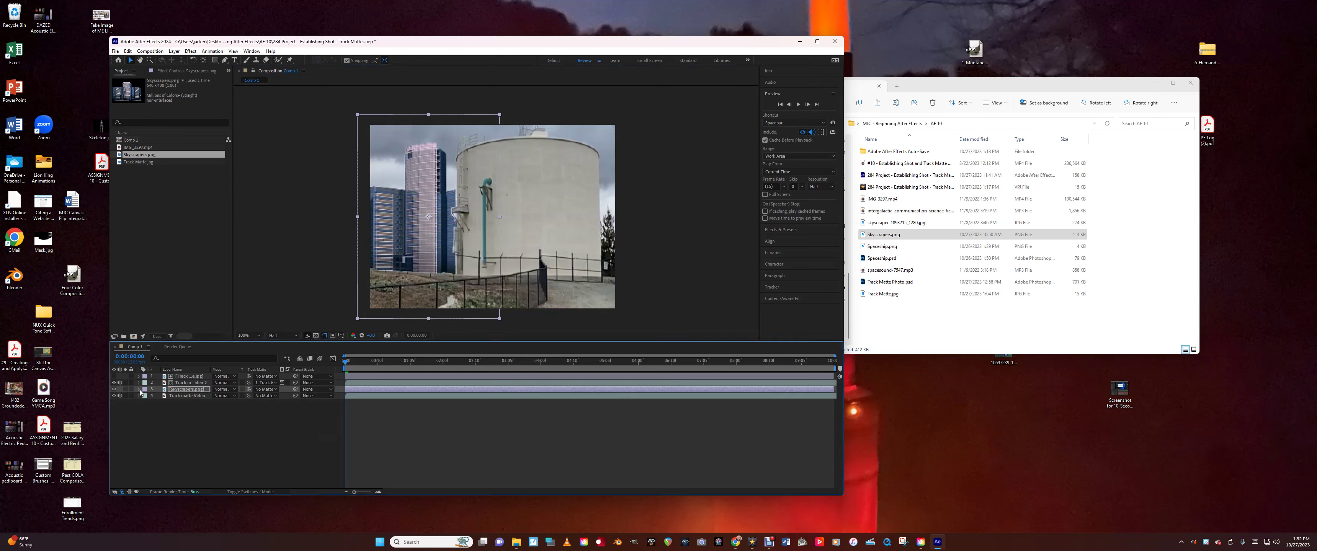
left_click(114, 376)
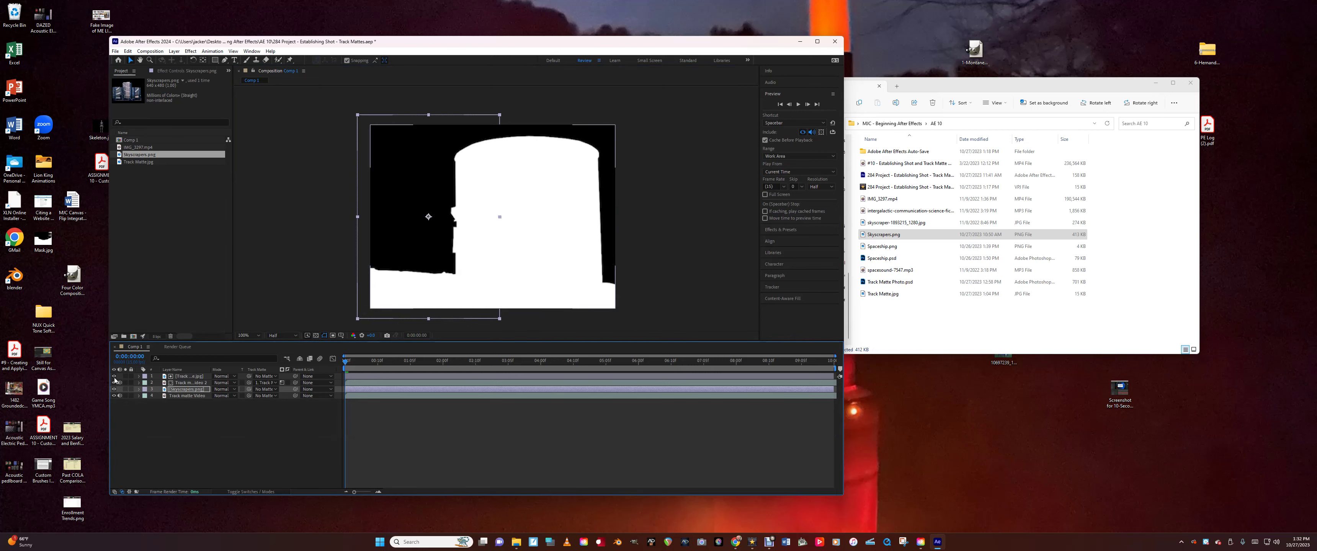
left_click(115, 378)
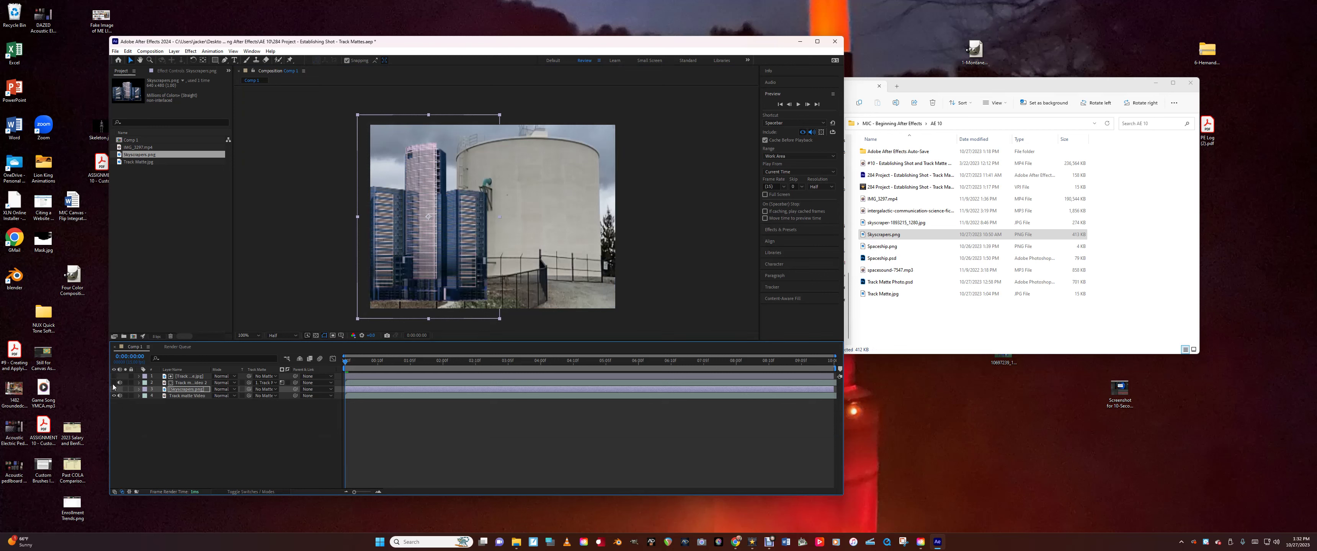
left_click(113, 383)
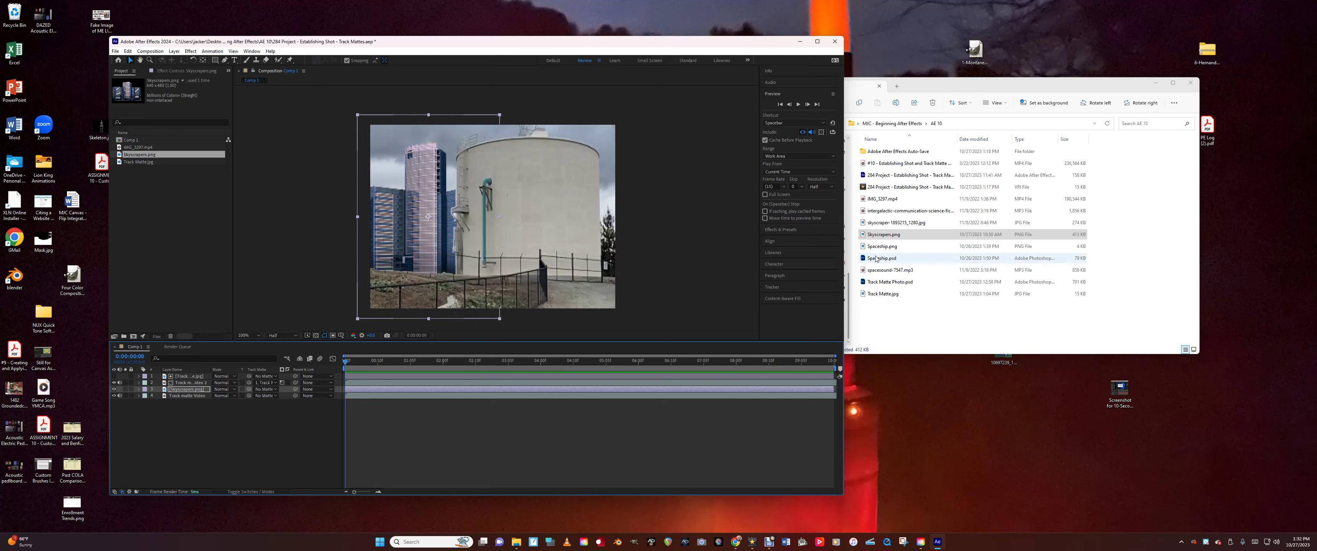
Import Spaceship.png and add it to Comp 1, undoing a trial reposition.
left_click_drag(882, 246, 158, 230)
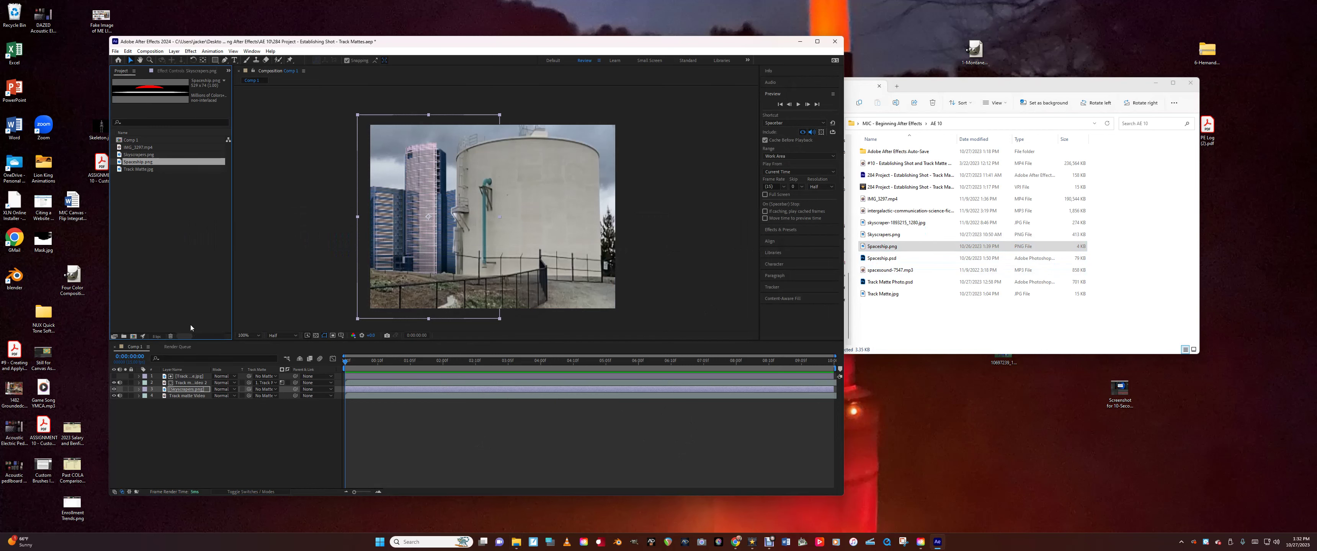
left_click_drag(134, 163, 169, 389)
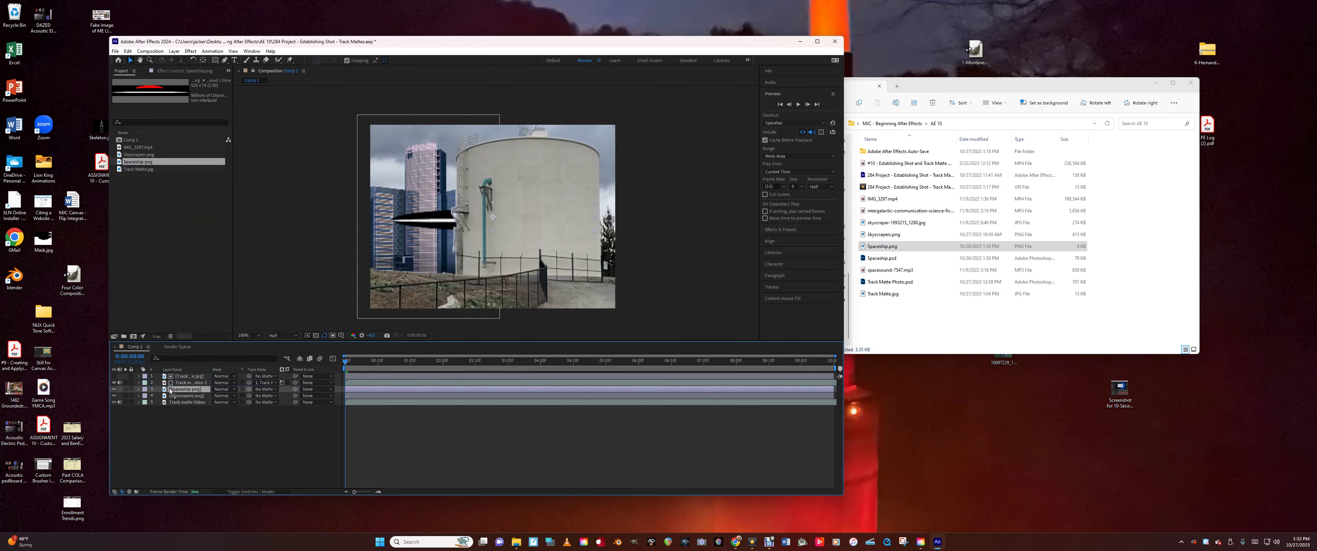
left_click_drag(492, 217, 482, 178)
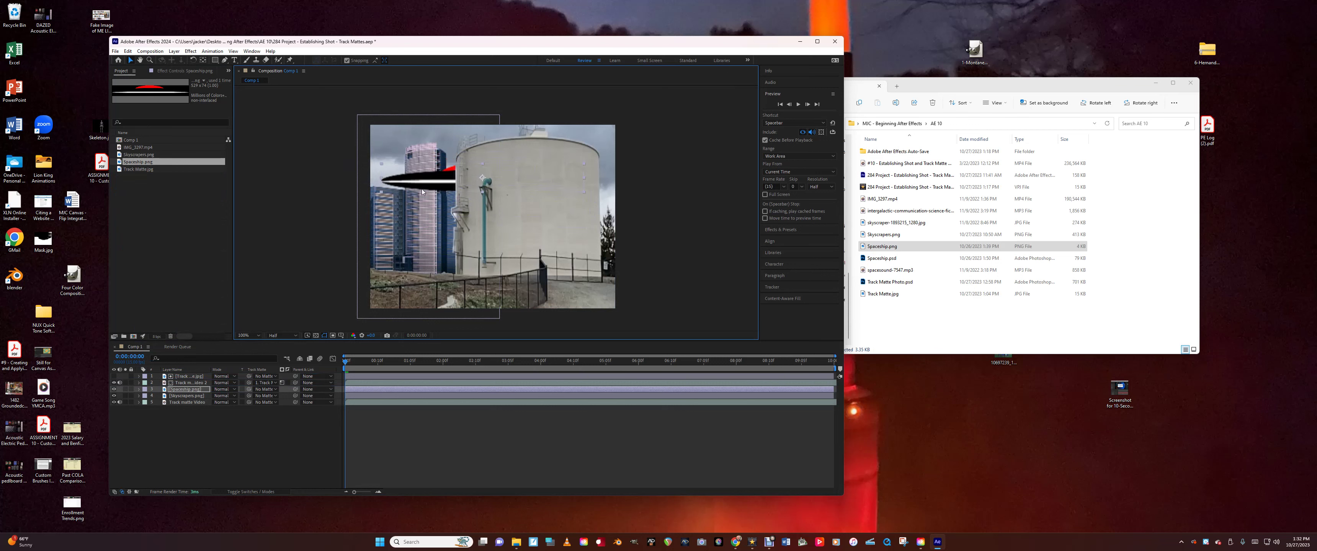
key("ctrl+z")
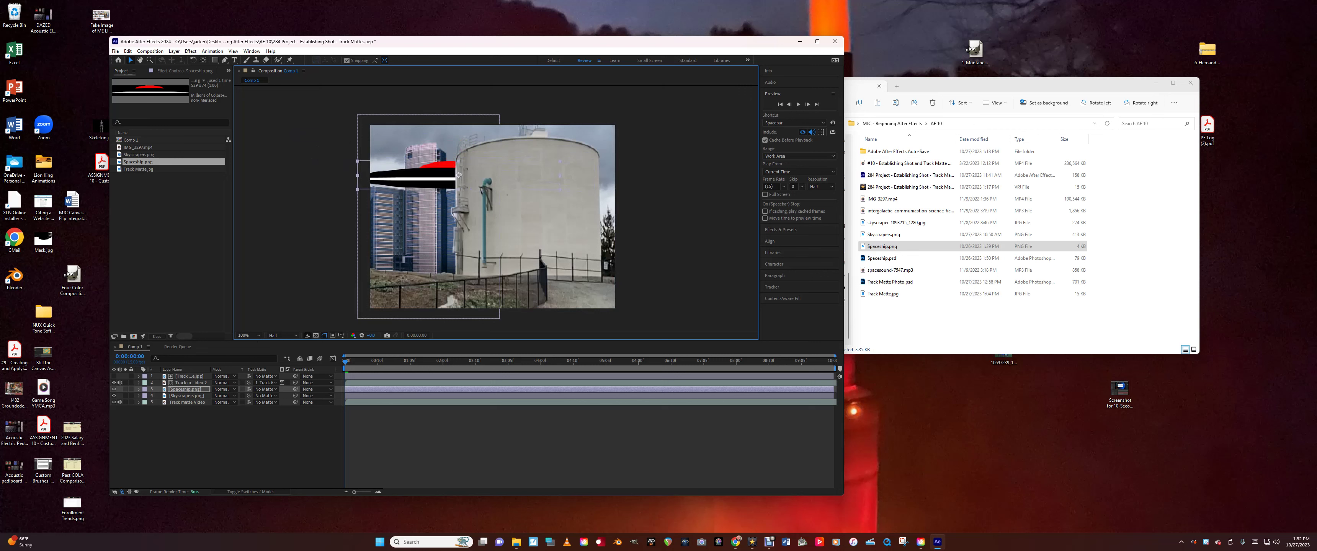
Scale the spaceship to 45%, shift it left, and move its layer to the top.
left_click(139, 390)
left_click(146, 396)
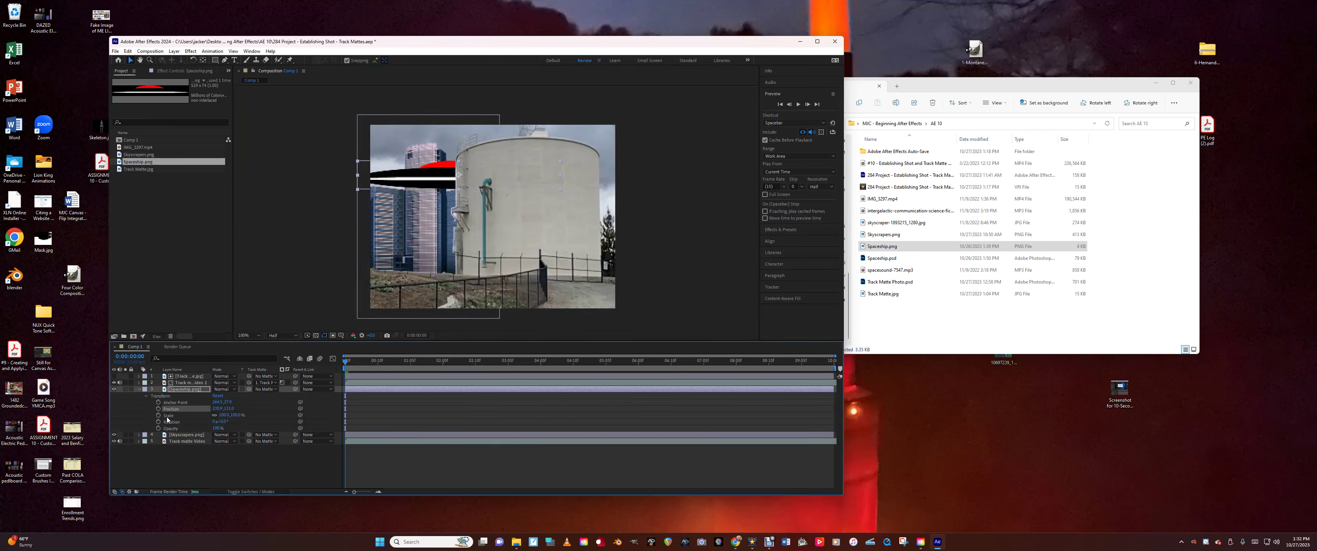
left_click_drag(224, 414, 195, 415)
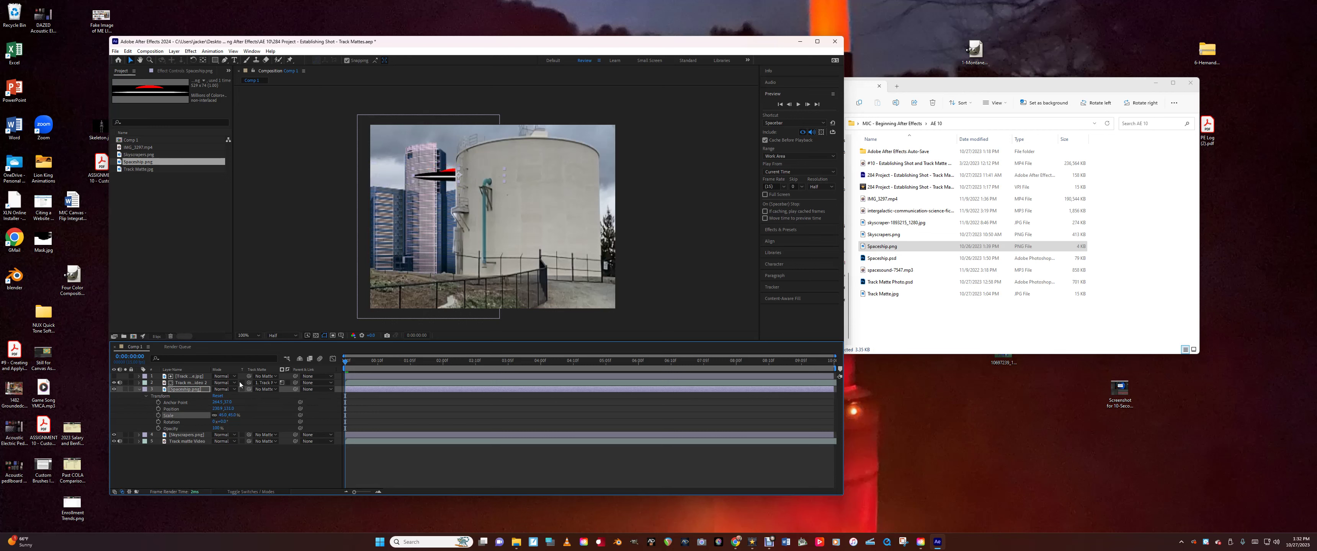
left_click_drag(435, 175, 428, 201)
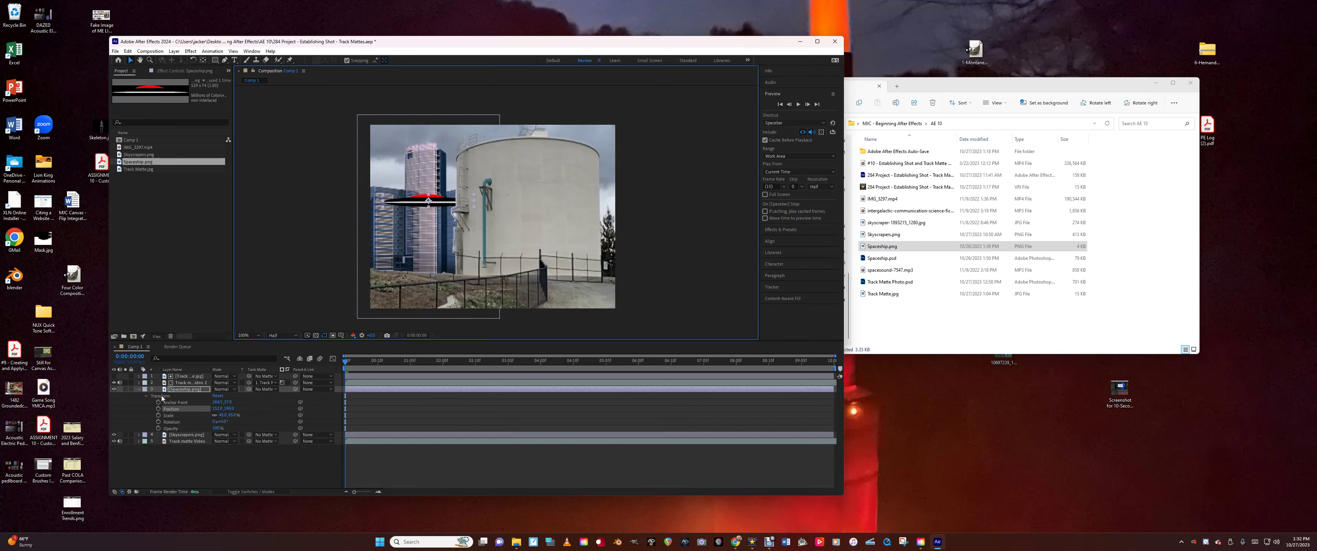
left_click(139, 390)
left_click_drag(189, 393, 197, 376)
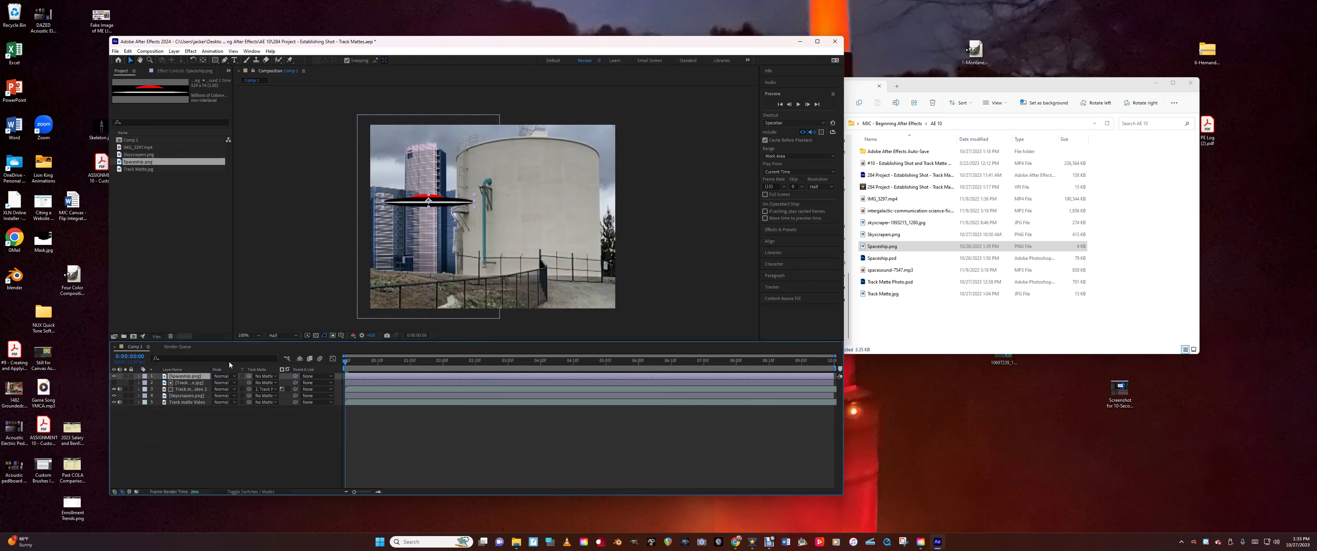
Move the spaceship right over the water tower and scale it up to 92%.
left_click_drag(428, 201, 472, 206)
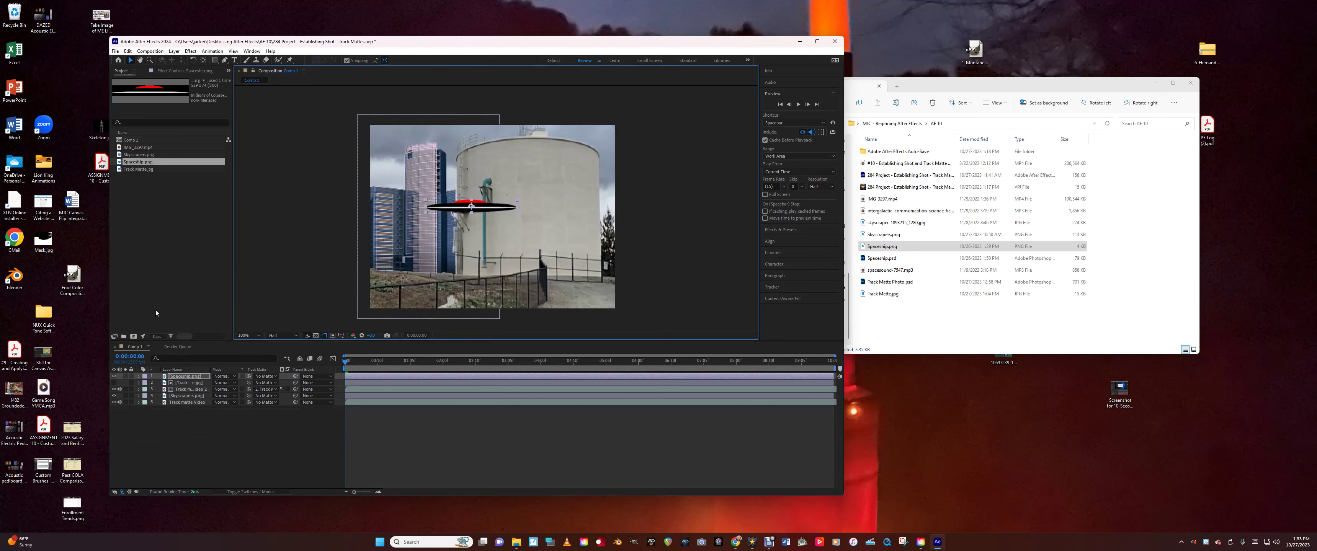
left_click(138, 376)
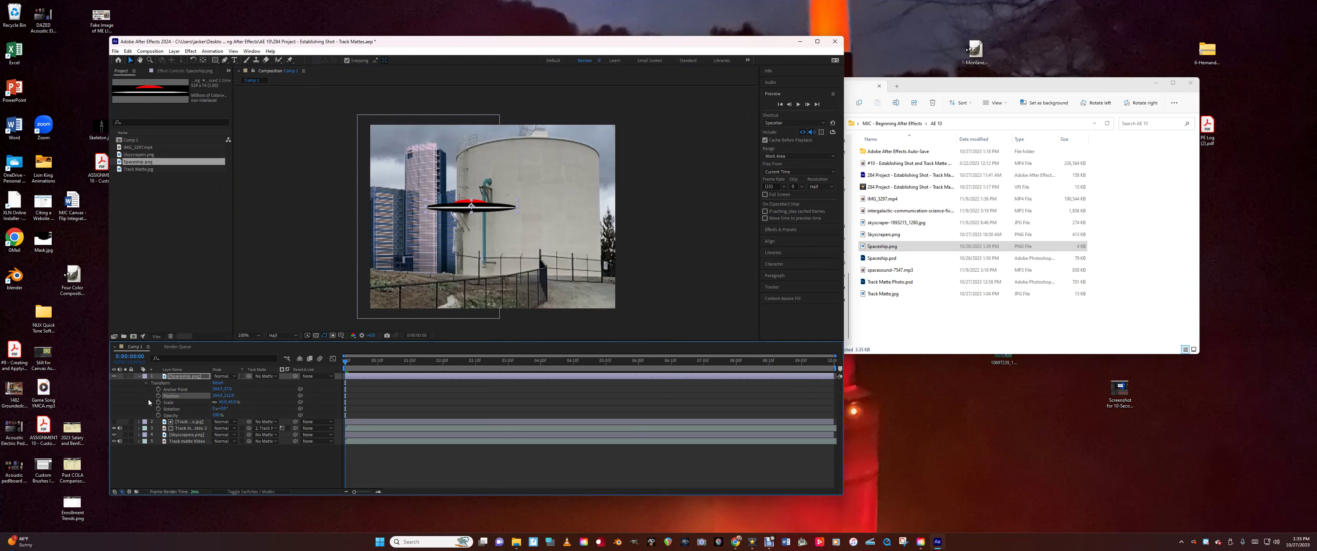
left_click_drag(224, 403, 450, 229)
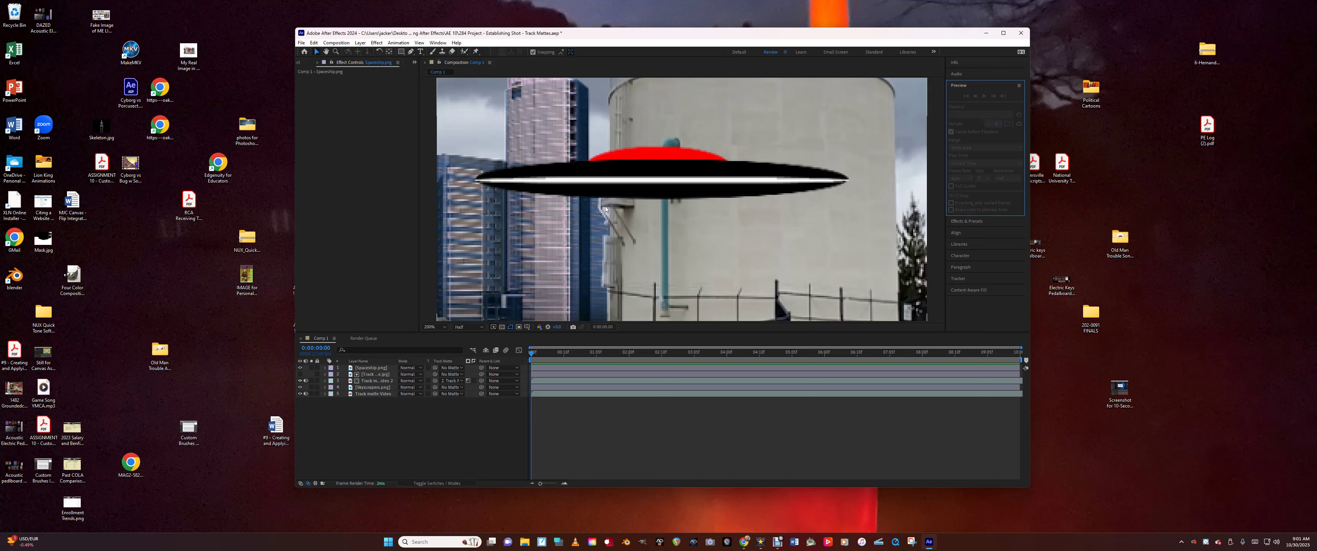
Try Stylize > Color Emboss on the spaceship with Relief 1.50, then delete it.
left_click(959, 220)
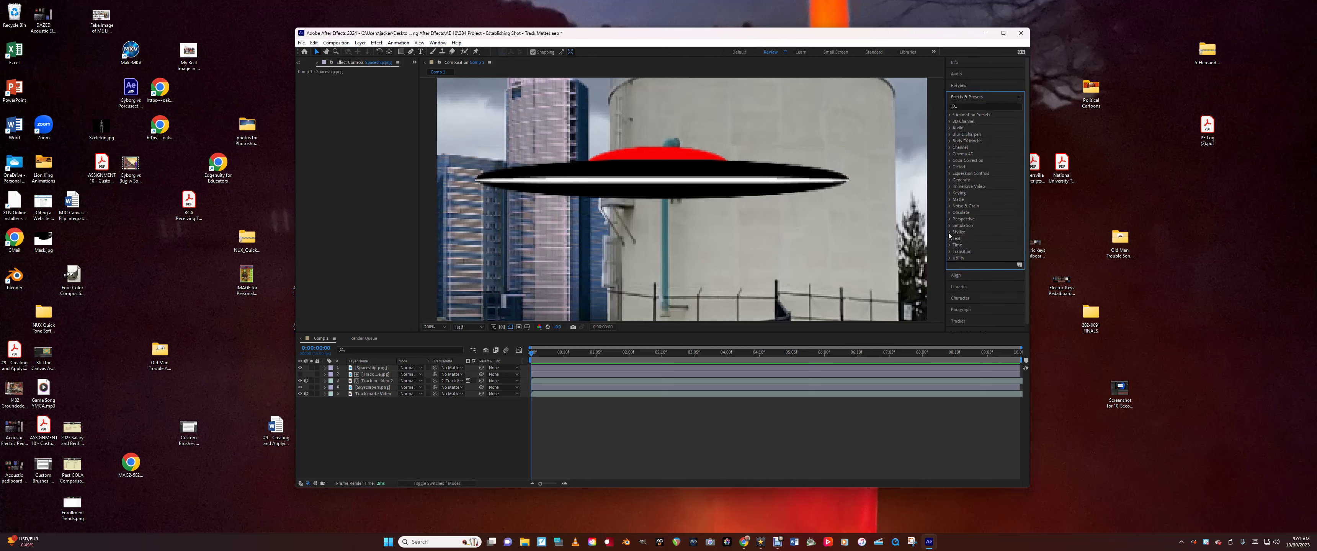
left_click(950, 233)
scroll(949, 235, "down", 2)
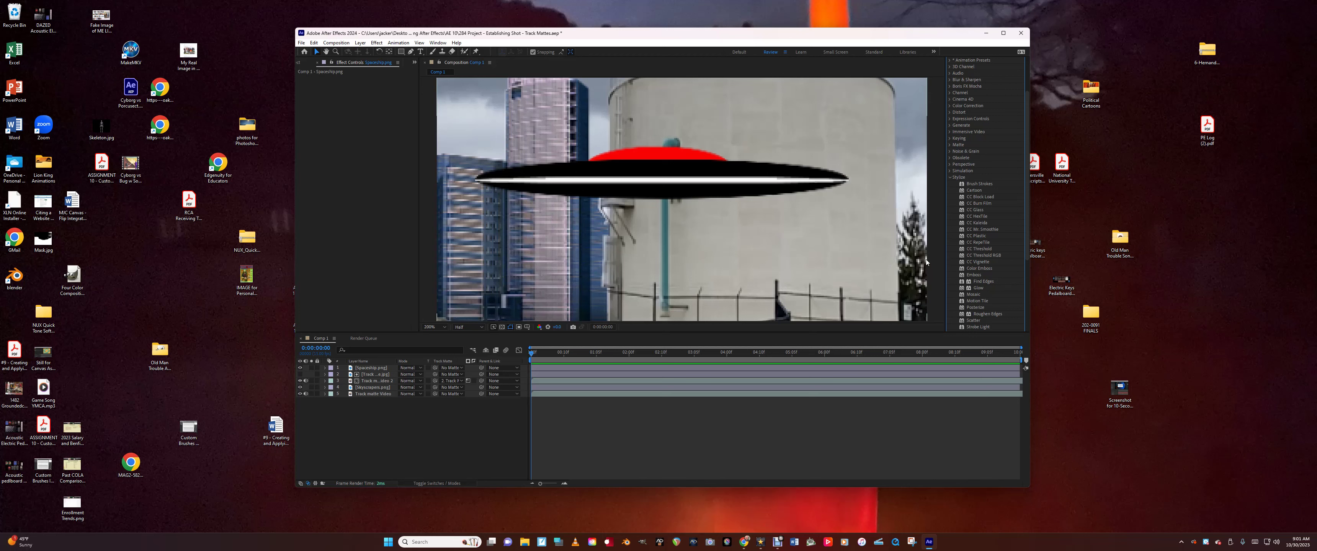
left_click(974, 269)
left_click_drag(974, 273, 668, 369)
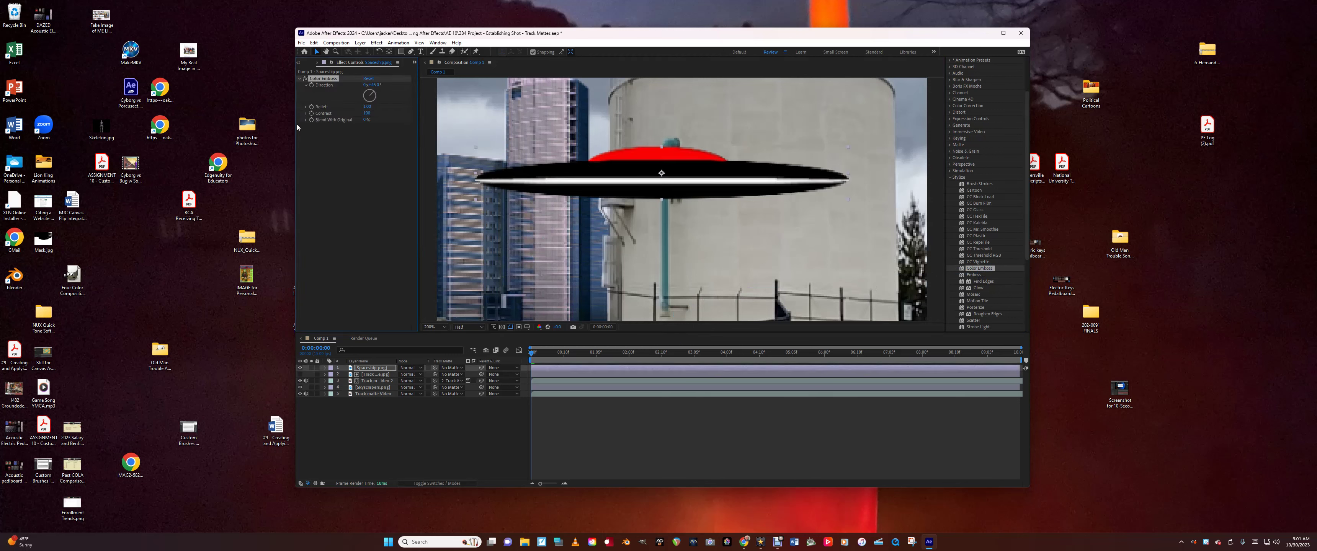
mouse_move(367, 107)
left_mouse_down()
mouse_move(386, 107)
mouse_move(362, 107)
left_mouse_up()
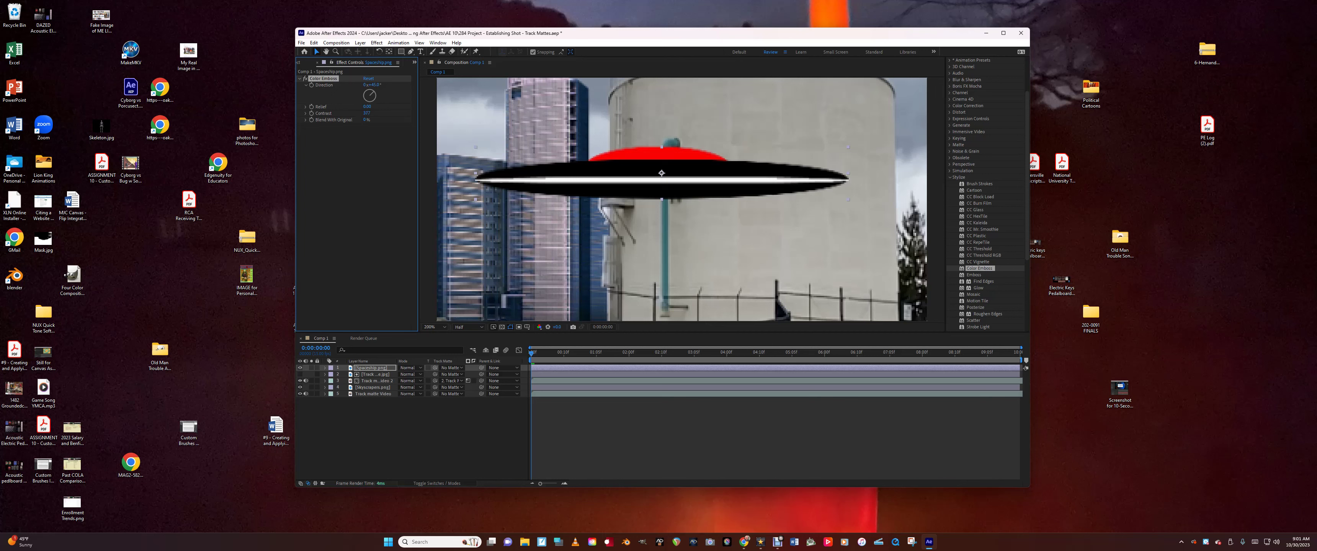
left_click_drag(367, 106, 366, 106)
left_click(365, 165)
left_click(332, 80)
key("Delete")
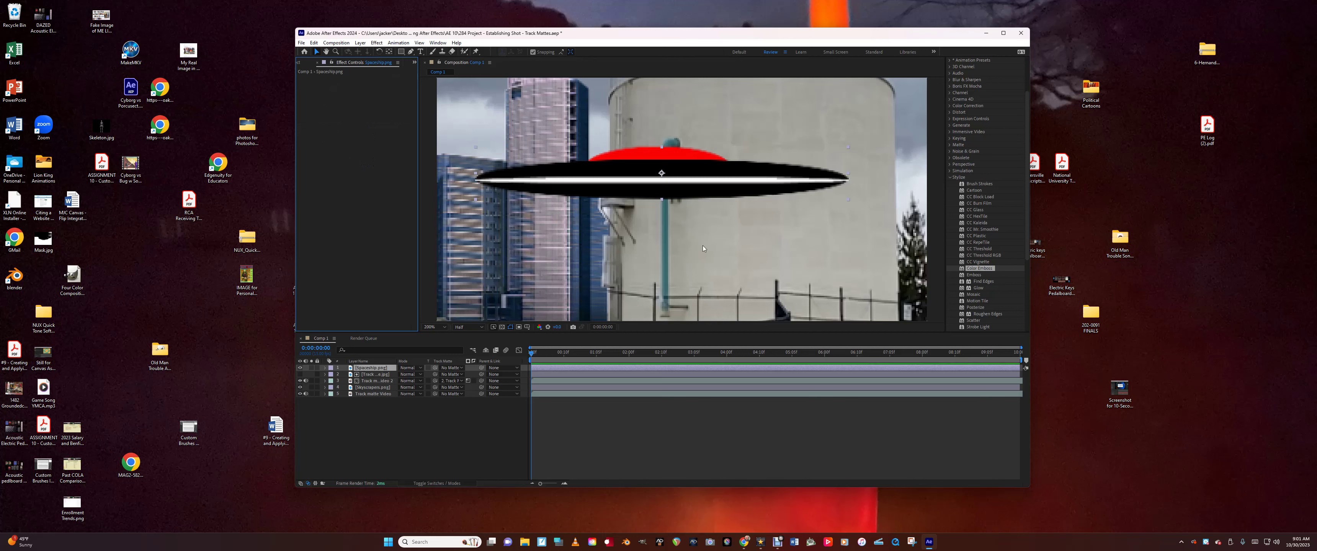
Apply CC HexTile to the spaceship and widen its Radius to 254.
left_click(976, 238)
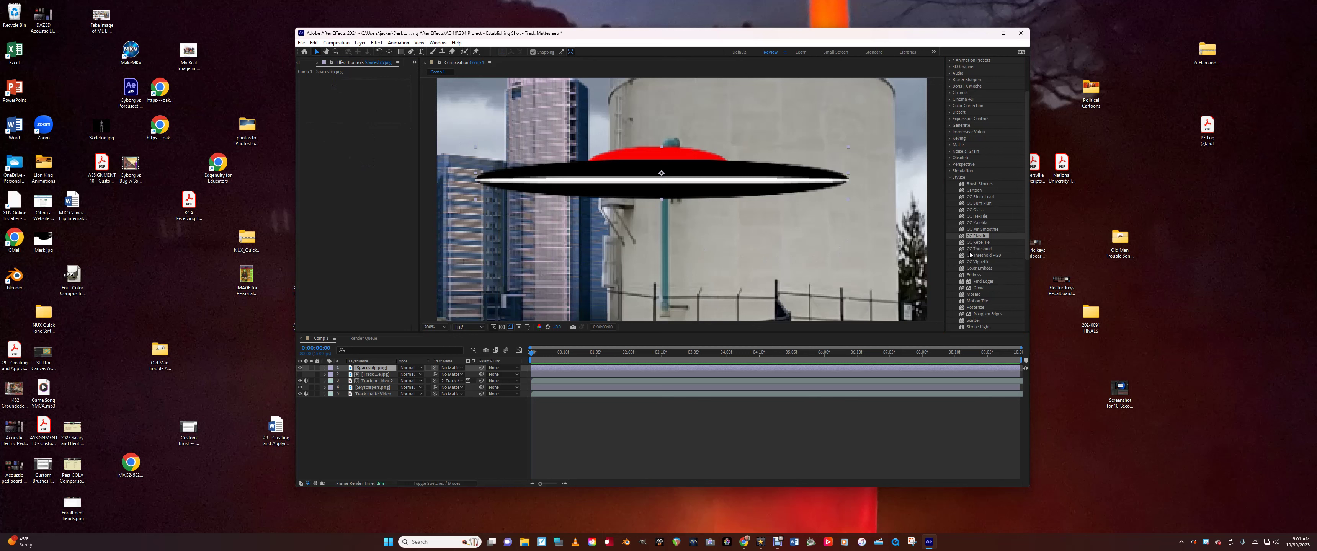
left_click_drag(983, 217, 634, 370)
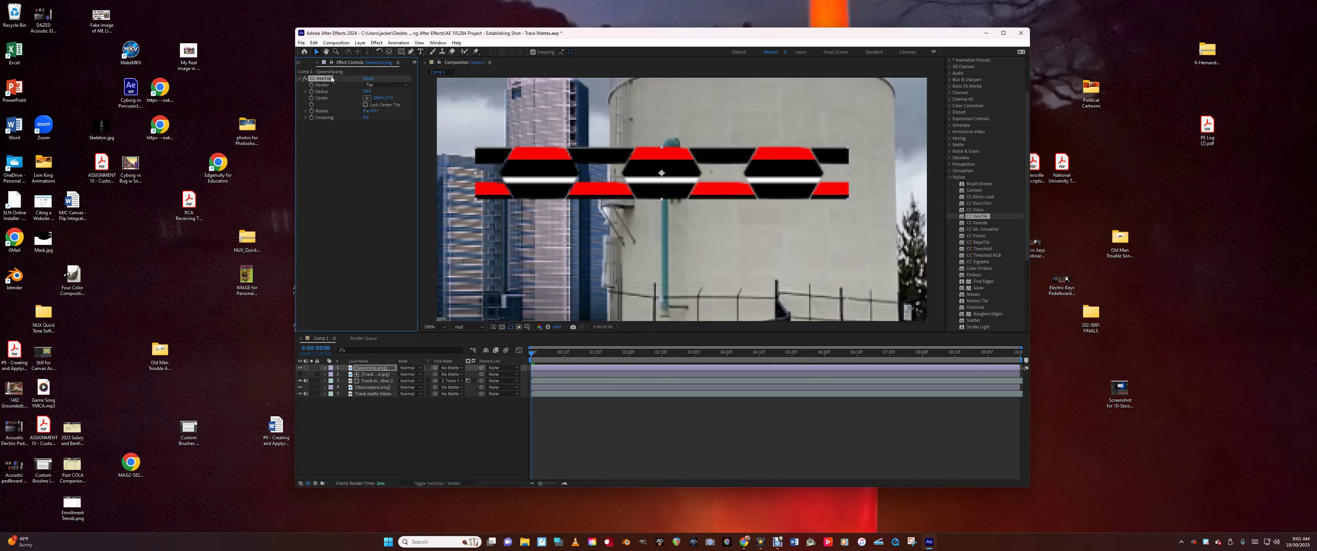
mouse_move(363, 92)
left_mouse_down()
mouse_move(347, 92)
mouse_move(366, 92)
left_mouse_up()
left_click_drag(367, 91, 467, 91)
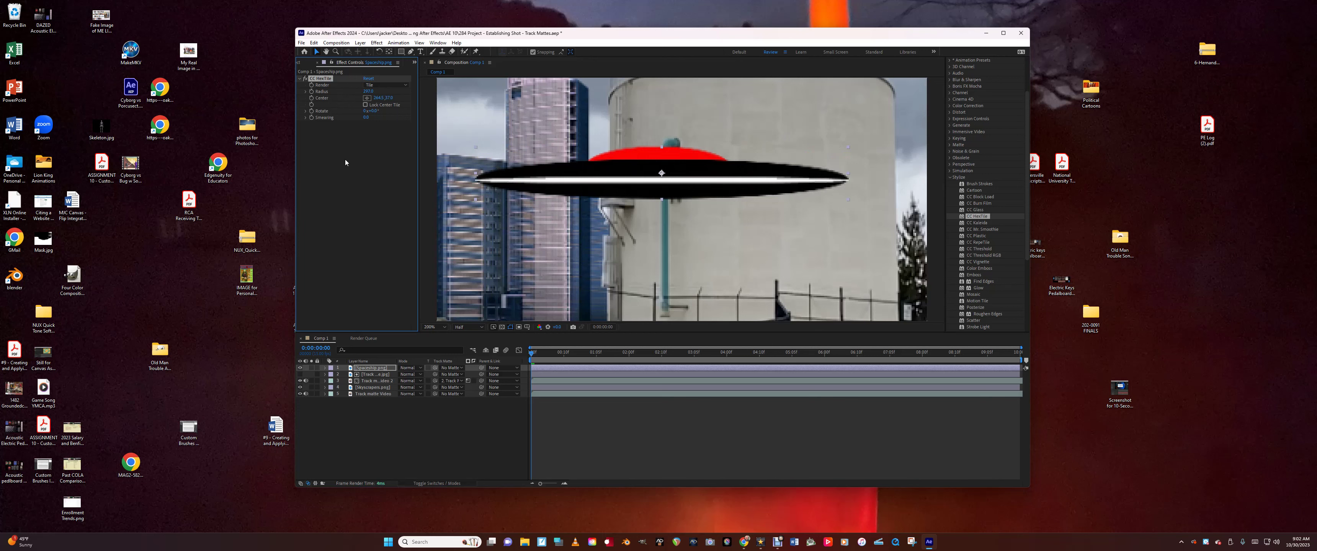
key("Delete")
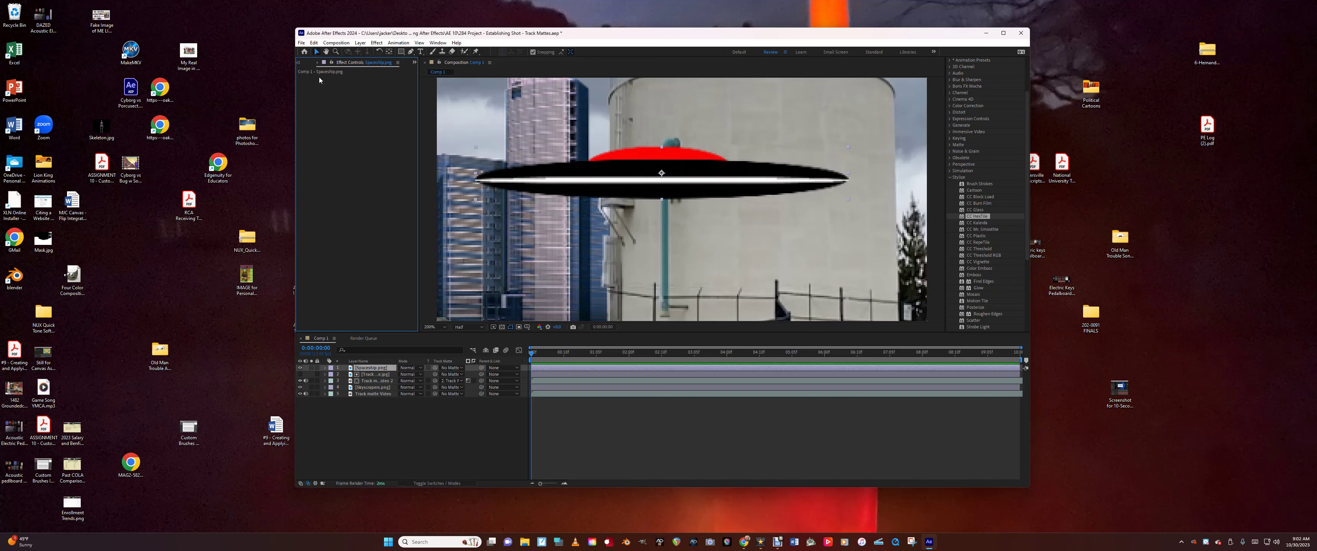
left_click(977, 224)
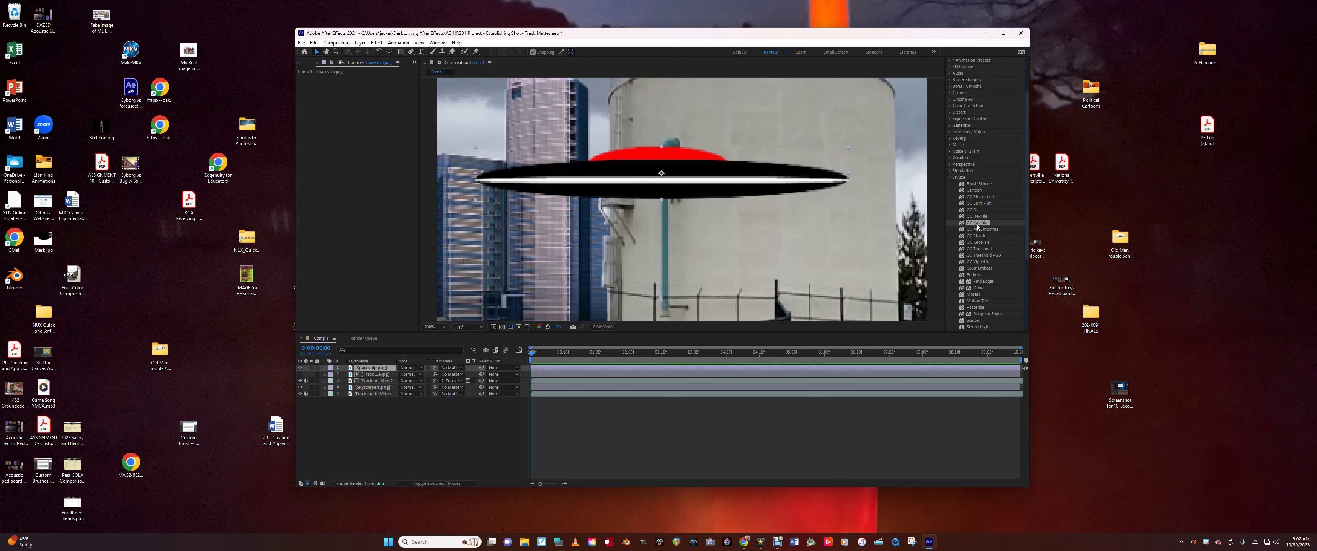
left_click_drag(977, 224, 642, 368)
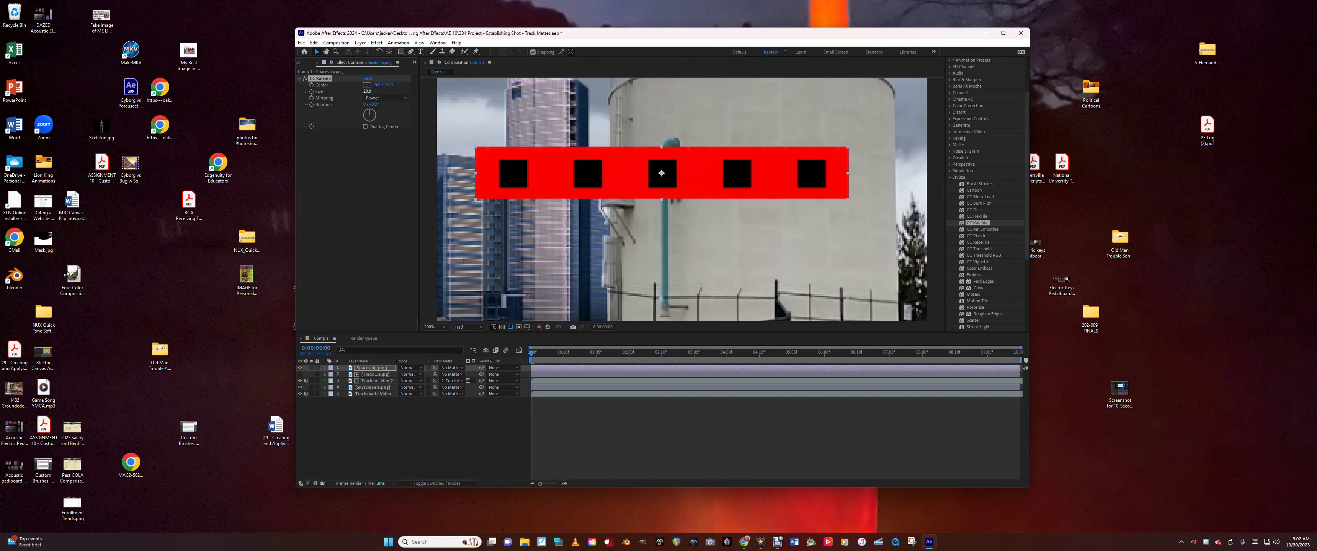
mouse_move(367, 91)
left_mouse_down()
mouse_move(352, 86)
mouse_move(378, 85)
left_mouse_up()
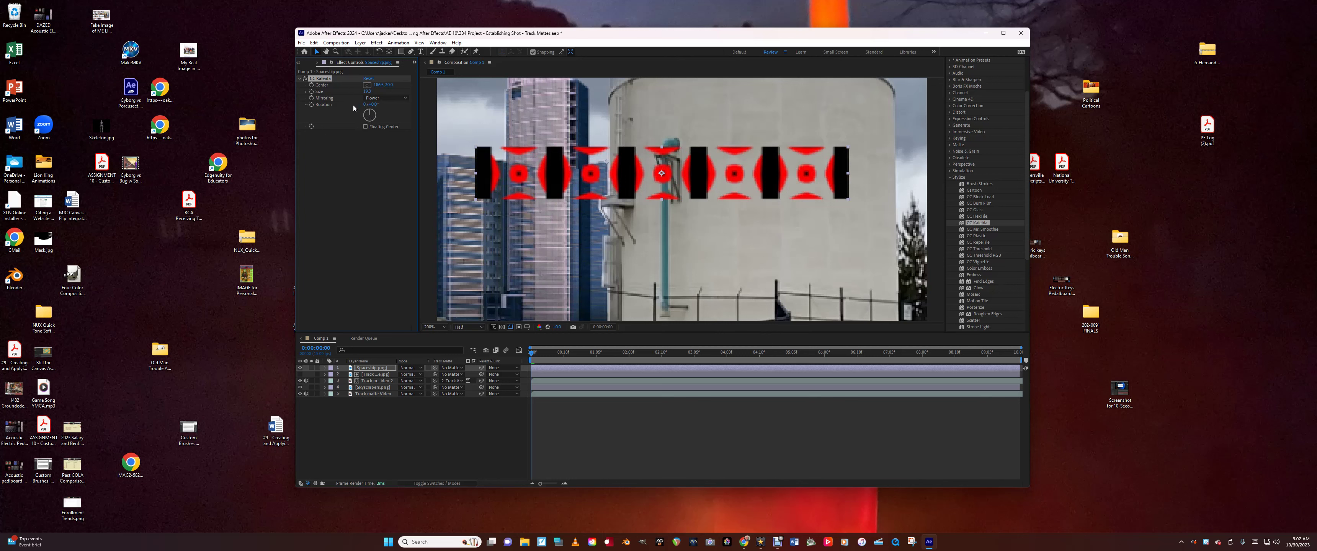
mouse_move(363, 94)
left_mouse_down()
mouse_move(335, 94)
mouse_move(389, 95)
mouse_move(375, 94)
left_mouse_up()
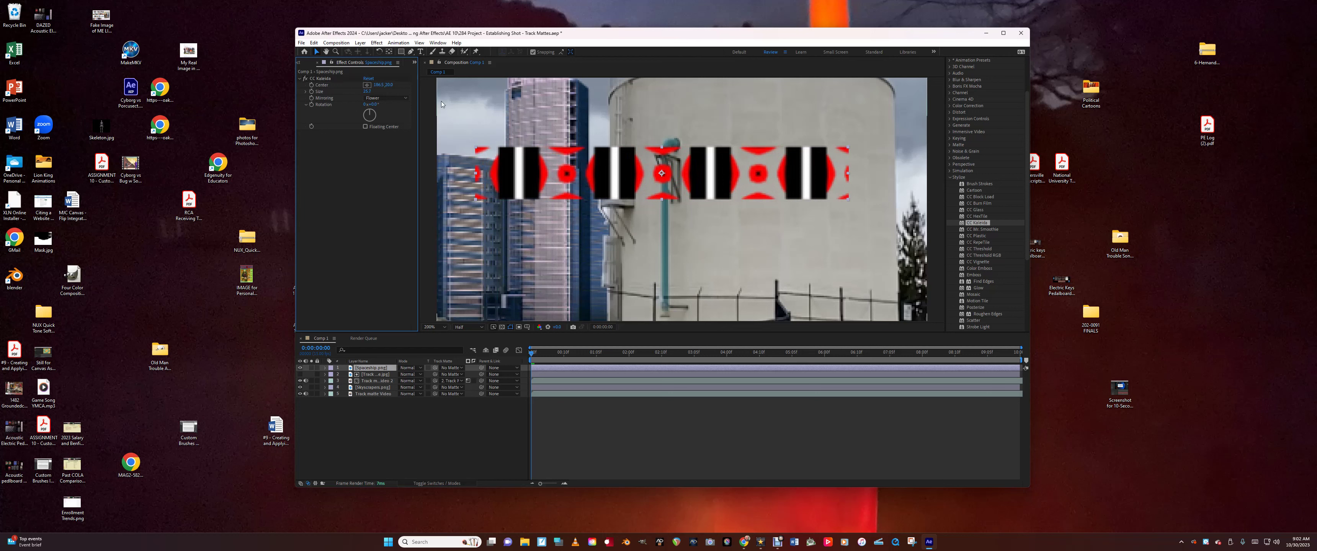
key("ctrl+z")
key("ctrl+z")
key("ctrl+z")
key("ctrl+z")
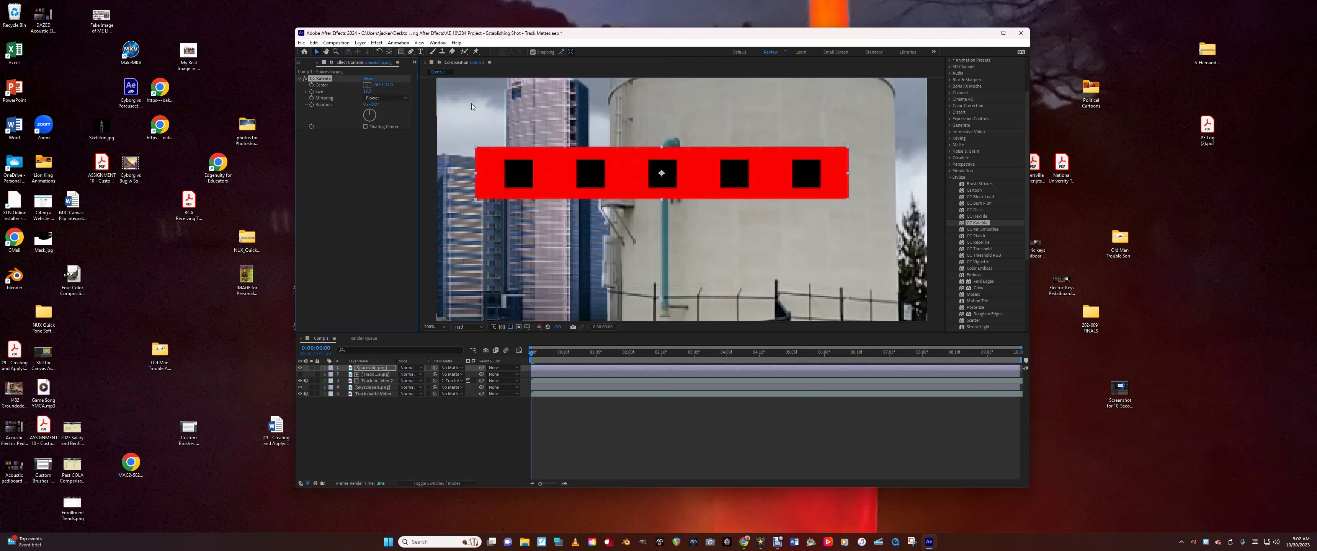
key("ctrl+z")
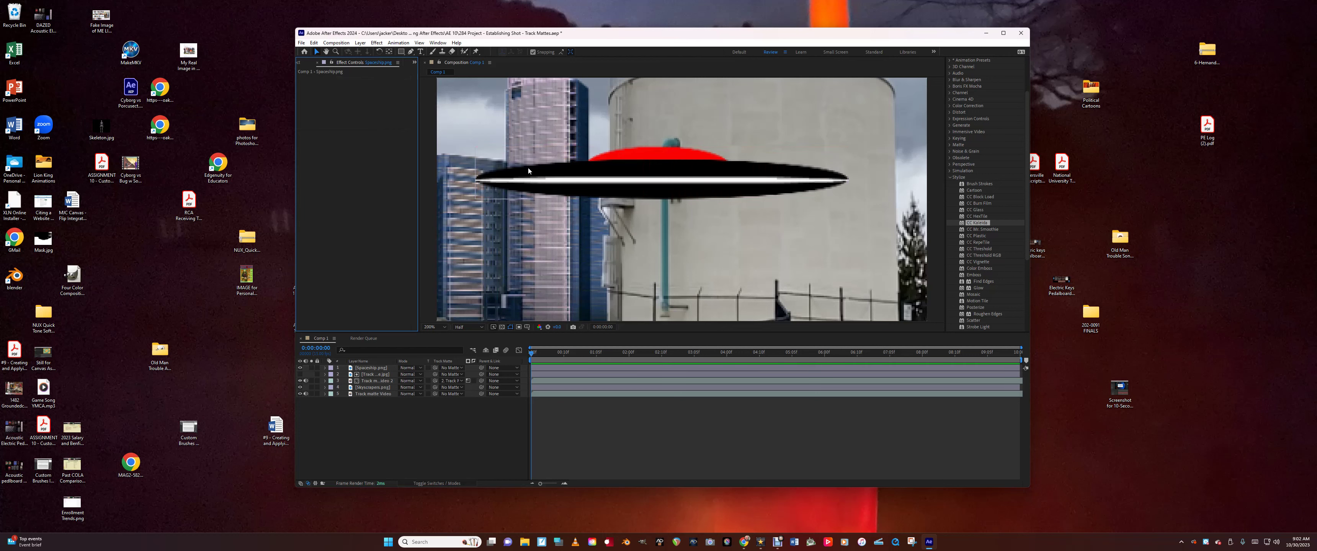
Apply CC Plastic to the spaceship with the track matte layer's Lightness as bump source.
left_click(975, 236)
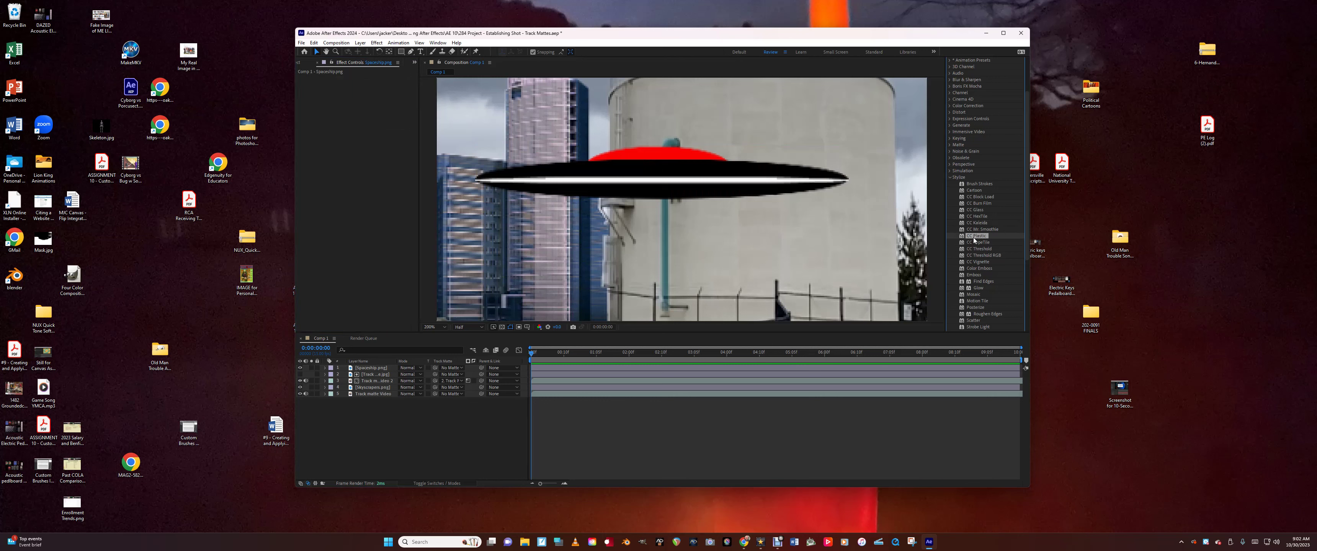
left_click_drag(973, 238, 582, 370)
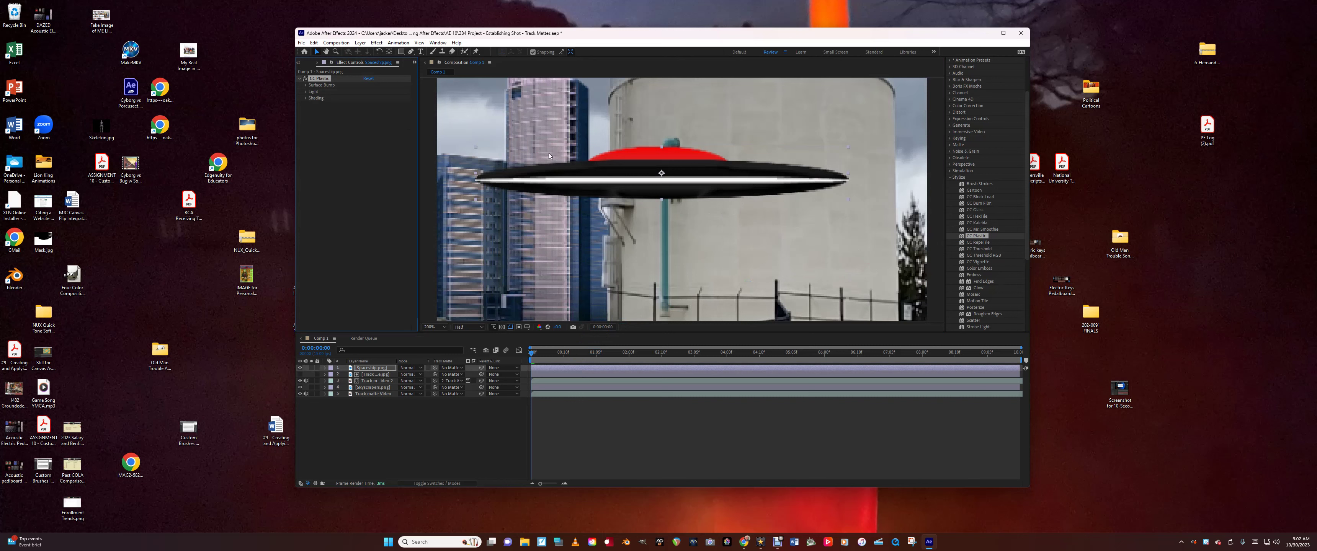
left_click(305, 85)
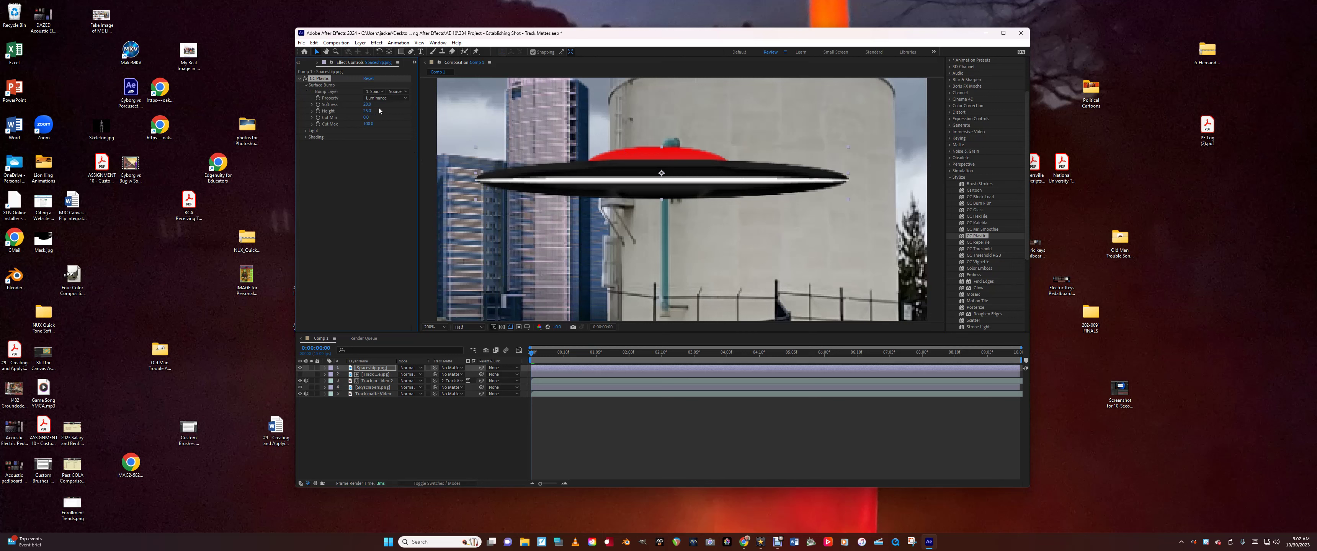
left_click(377, 93)
left_click(381, 121)
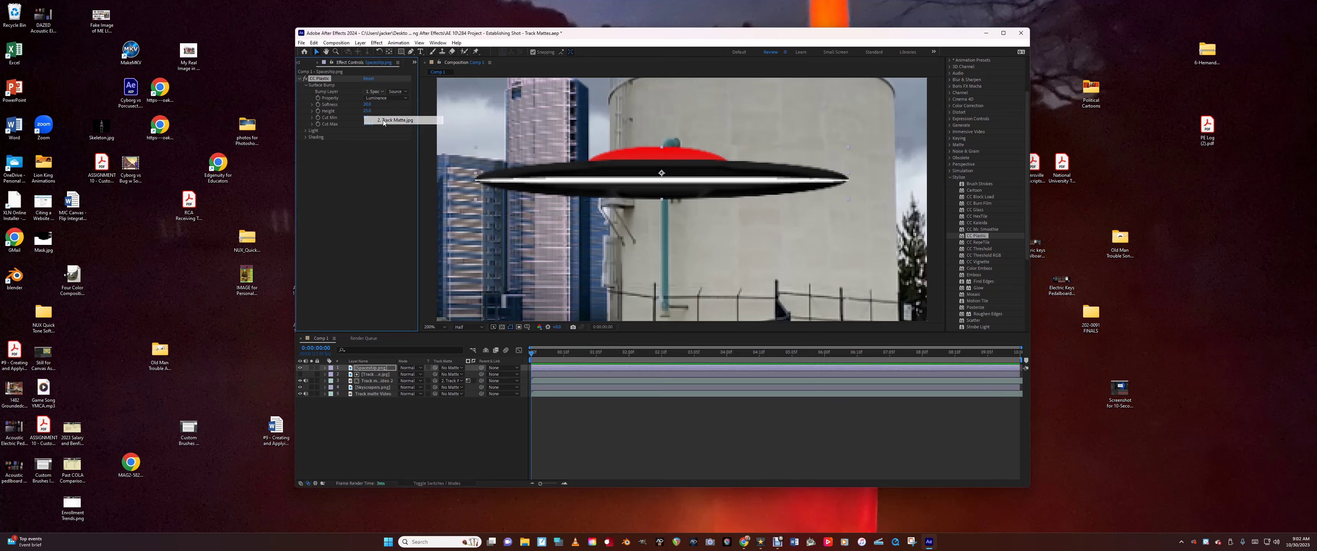
left_click(376, 99)
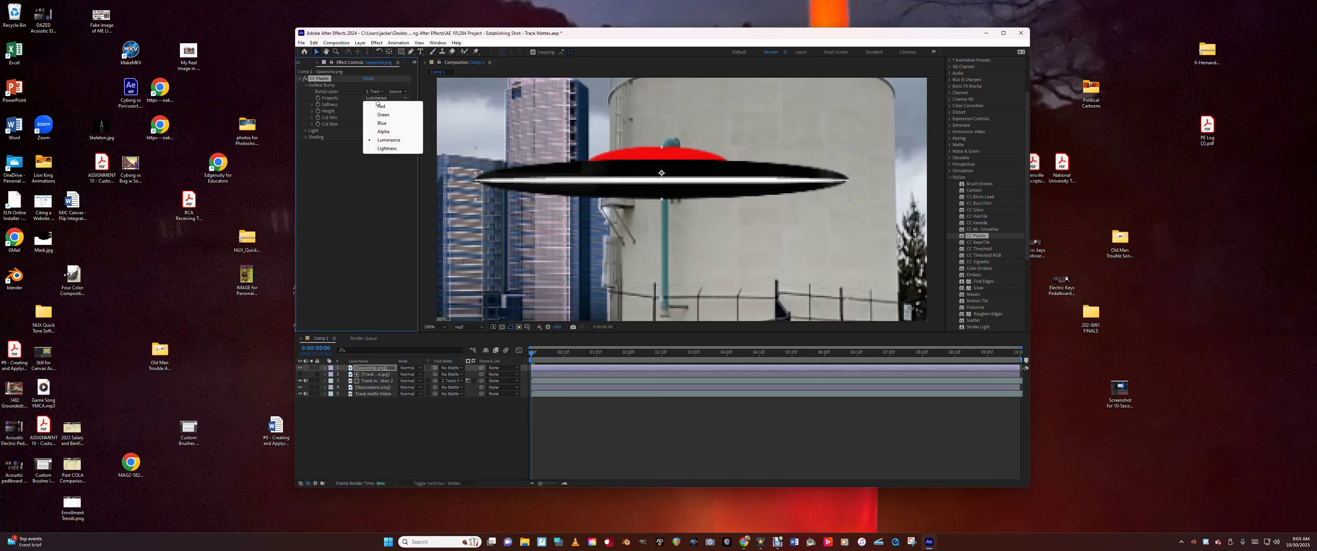
left_click(385, 149)
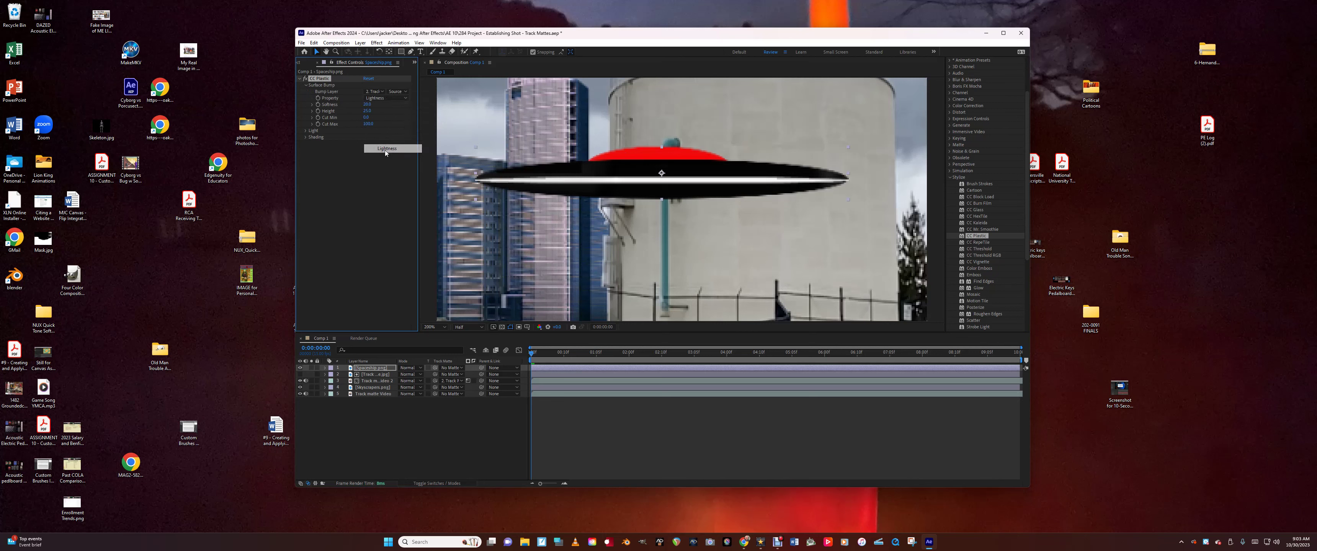
Use the Spaceship layer's Green channel for the bump, with Softness 31.5 and Height 100.
left_click(376, 100)
left_click(377, 113)
left_click(377, 92)
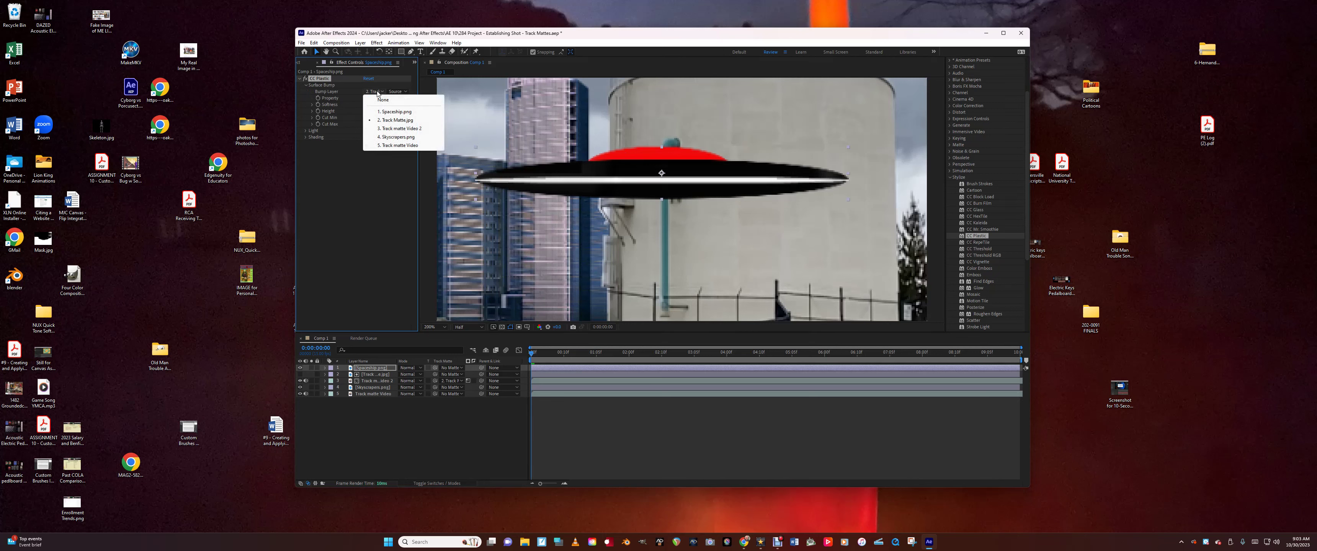
left_click(385, 111)
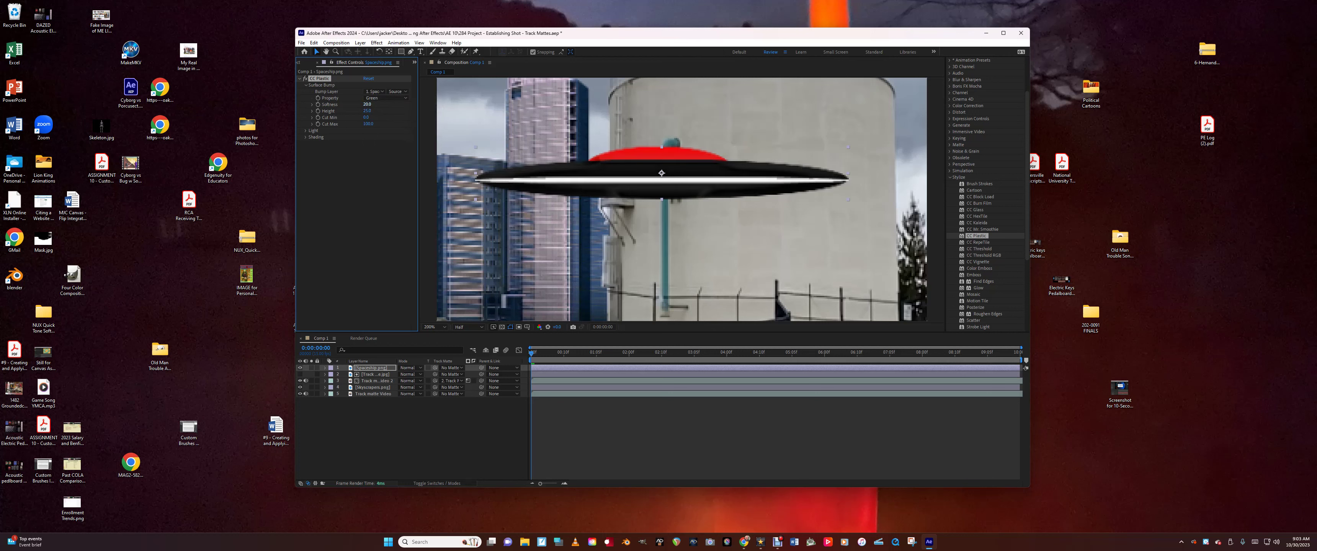
left_click_drag(366, 105, 375, 104)
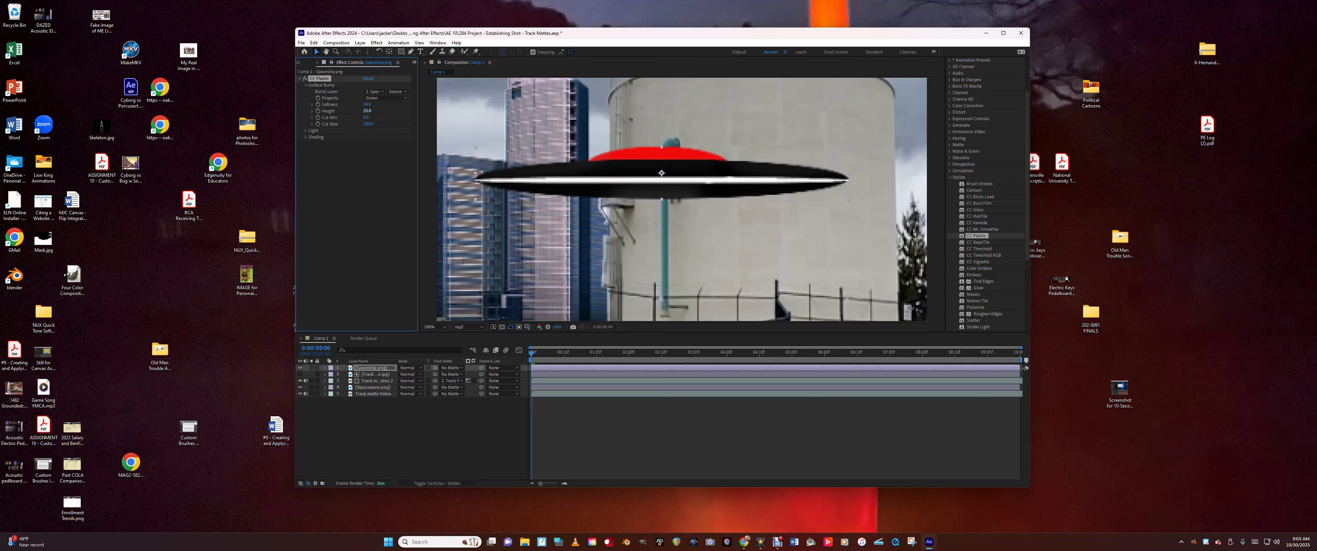
left_click_drag(367, 111, 389, 111)
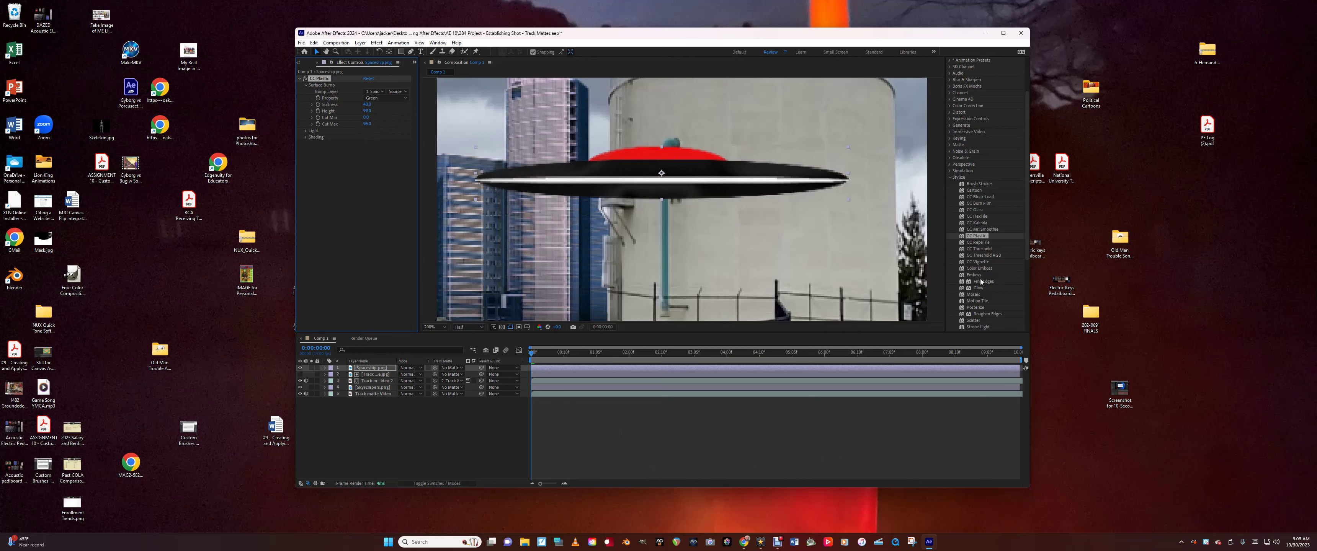
Apply CC Threshold RGB to the spaceship and lower Green Threshold to about 61.
left_click_drag(983, 255, 552, 370)
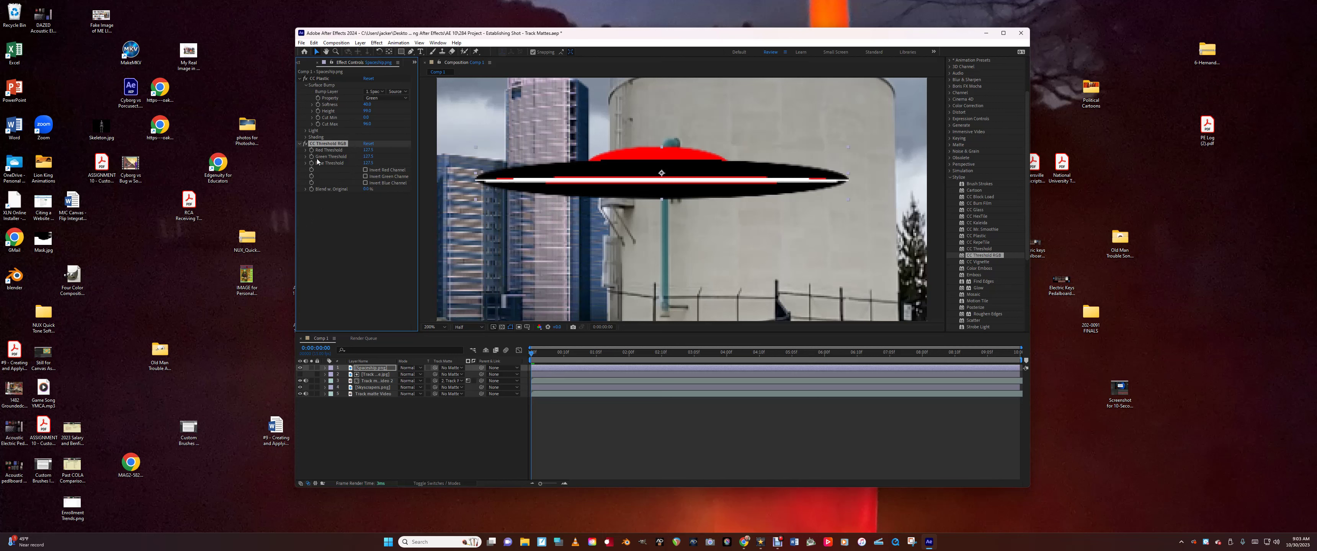
mouse_move(368, 157)
left_mouse_down()
mouse_move(312, 157)
mouse_move(388, 150)
mouse_move(373, 150)
left_mouse_up()
left_click(367, 157)
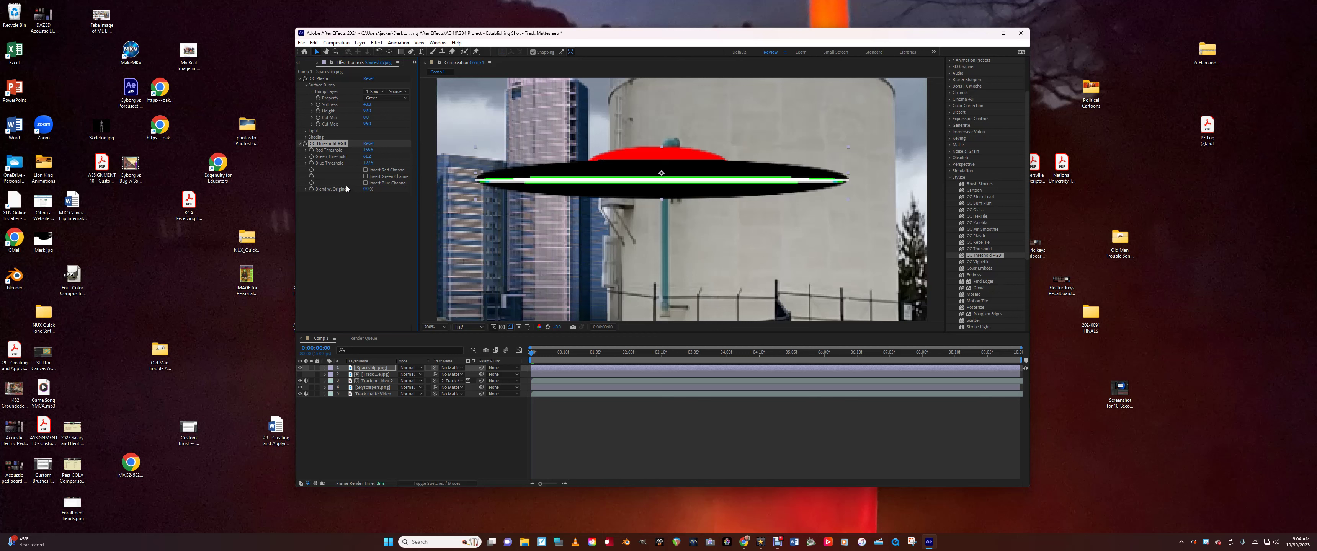
Try the red, green and blue invert options, leave them off, and set Blend w. Original to 48%.
left_click(365, 170)
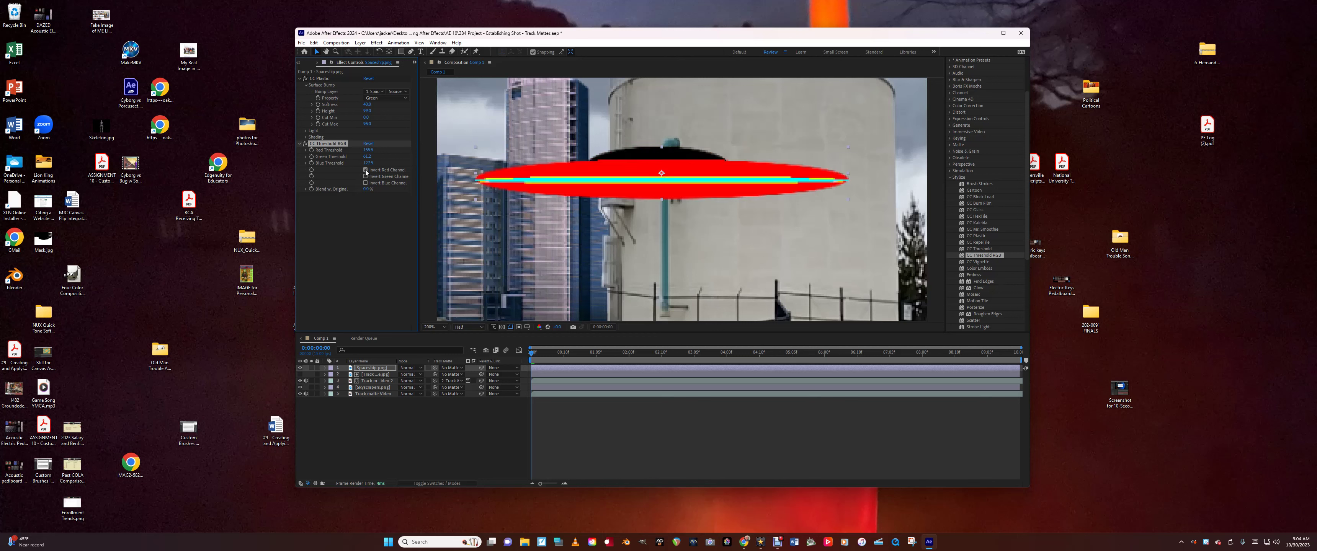
left_click(364, 169)
left_click(365, 177)
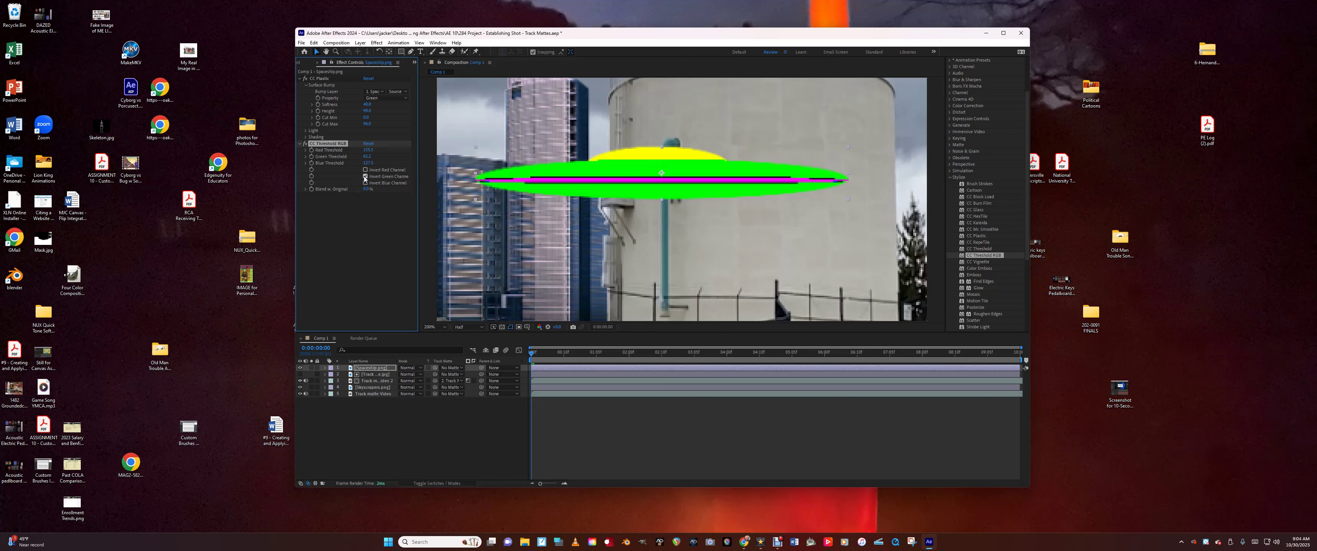
left_click(365, 176)
left_click(365, 183)
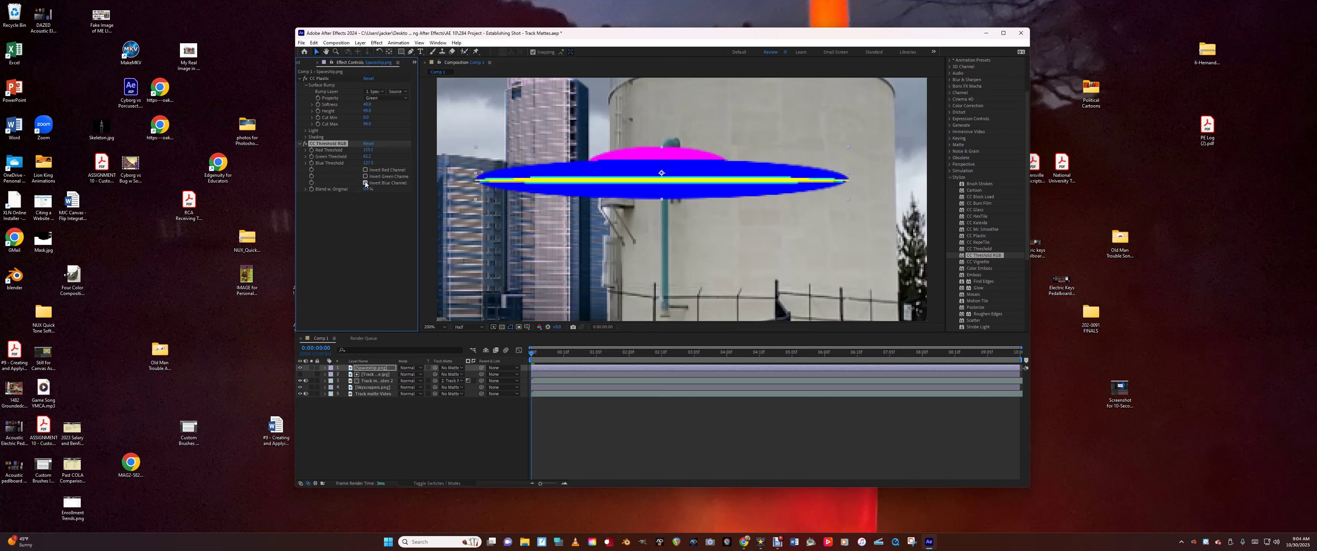
left_click(364, 183)
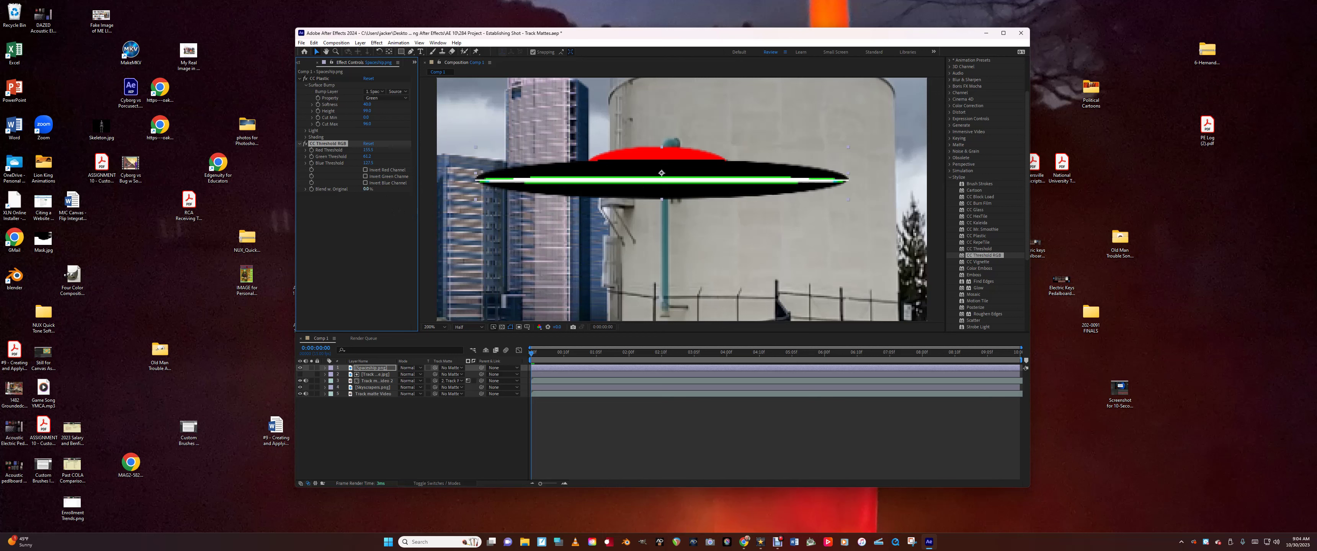
left_click_drag(366, 188, 403, 189)
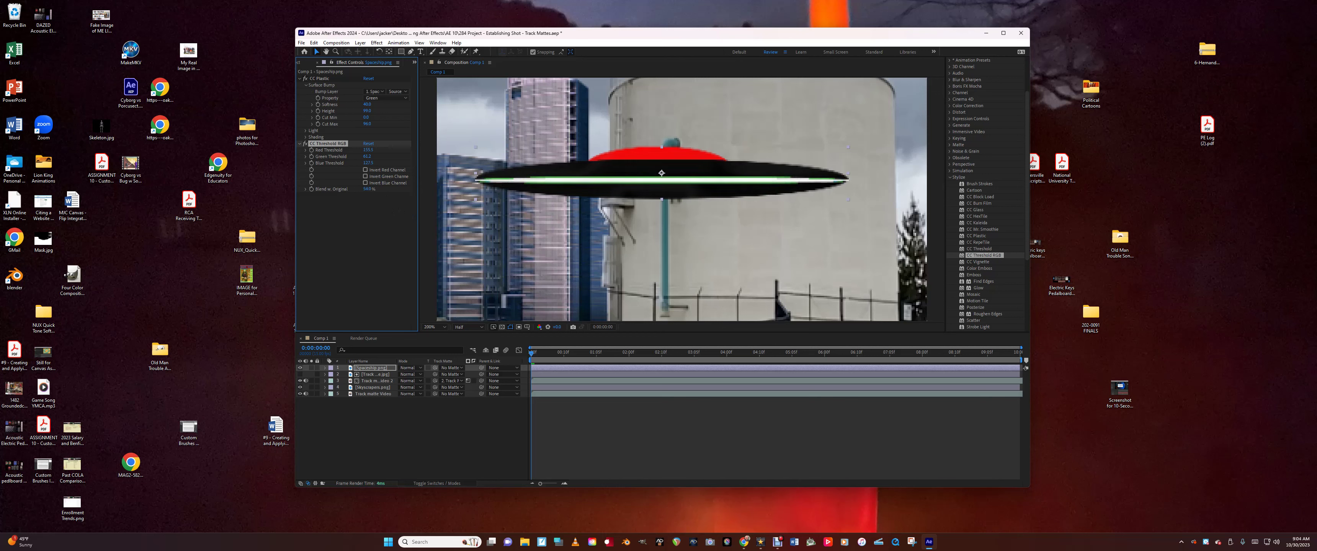
left_click_drag(367, 188, 372, 188)
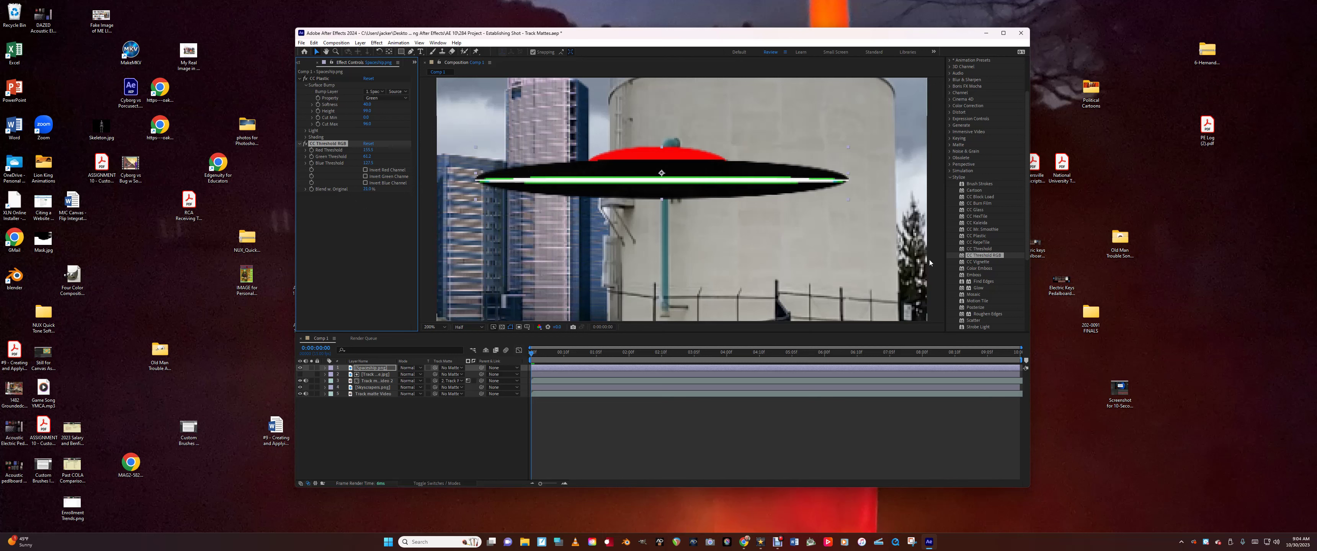
Apply CC Glass to the Spaceship layer and try Alpha, Luminance, Lightness and Blue bump channels.
left_click(979, 210)
left_click_drag(975, 210, 567, 367)
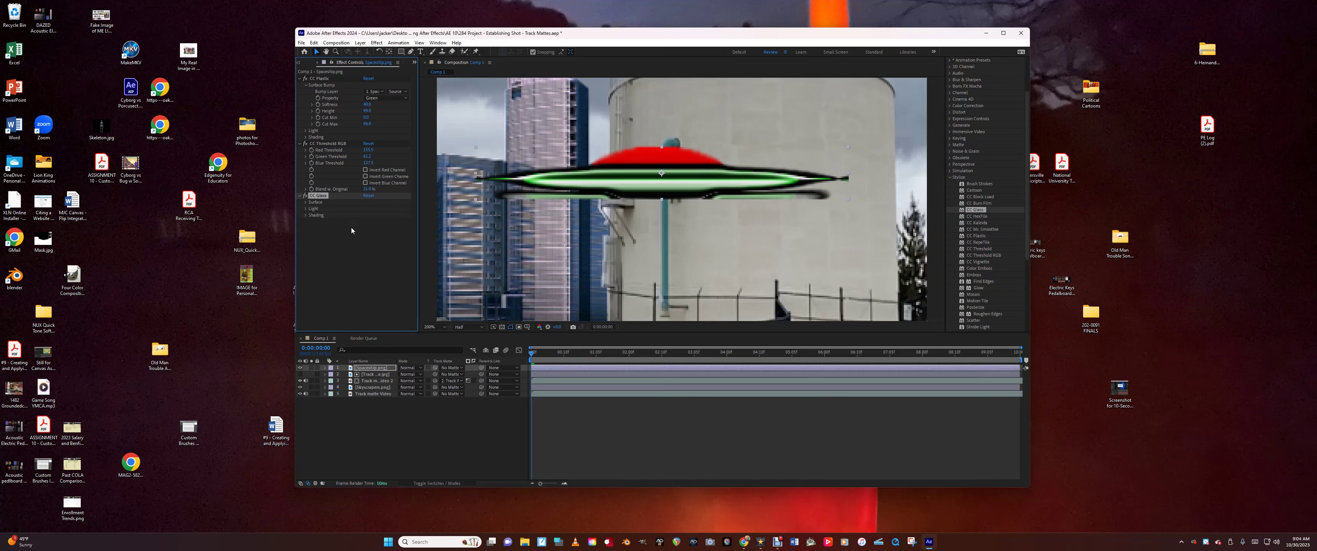
left_click(306, 203)
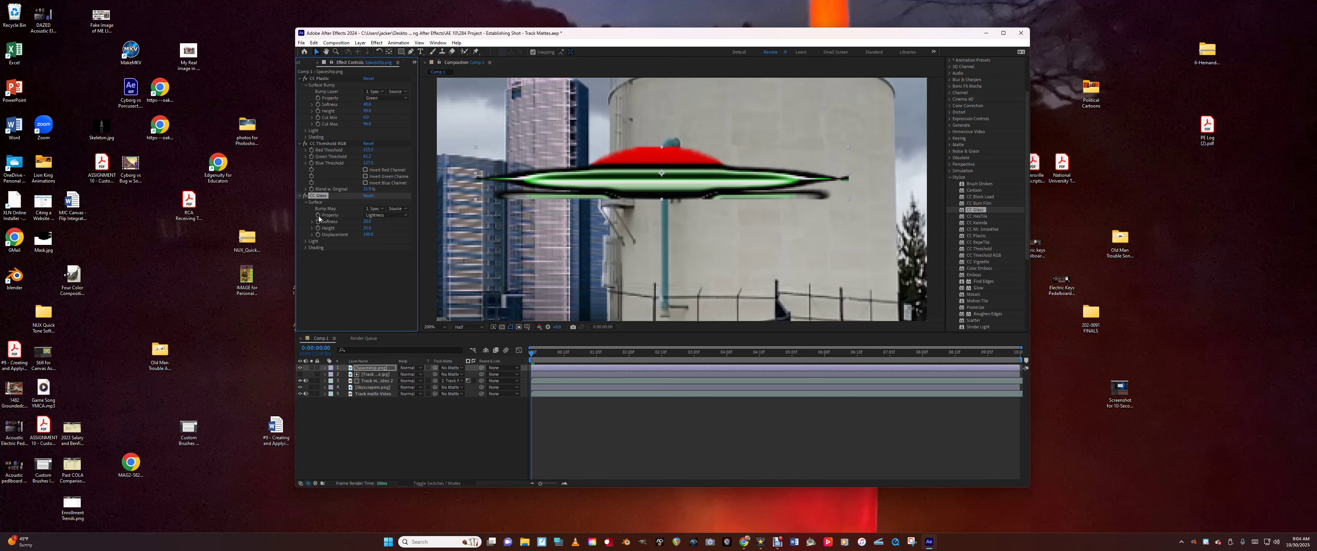
left_click(380, 215)
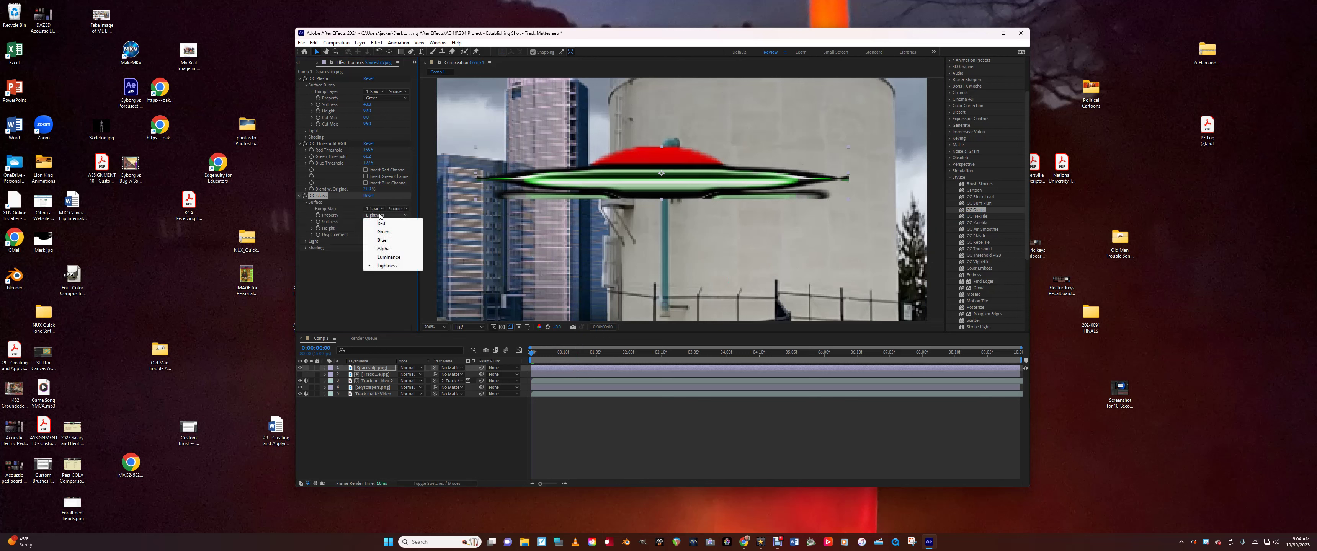
left_click(384, 249)
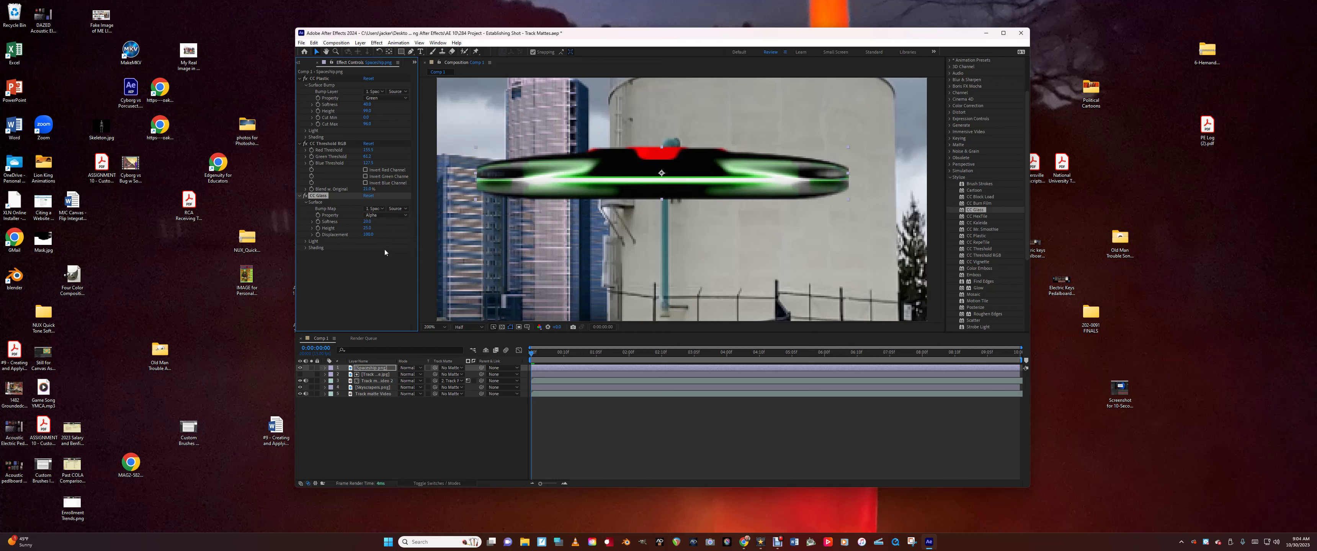
left_click(375, 217)
left_click(385, 258)
left_click(390, 217)
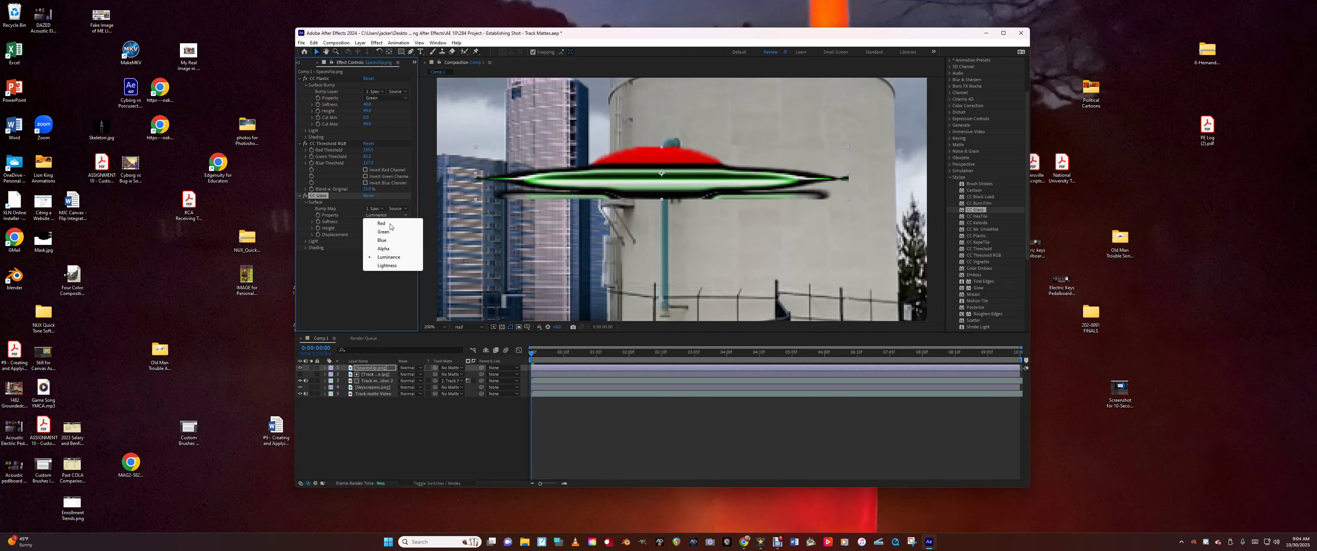
left_click(388, 267)
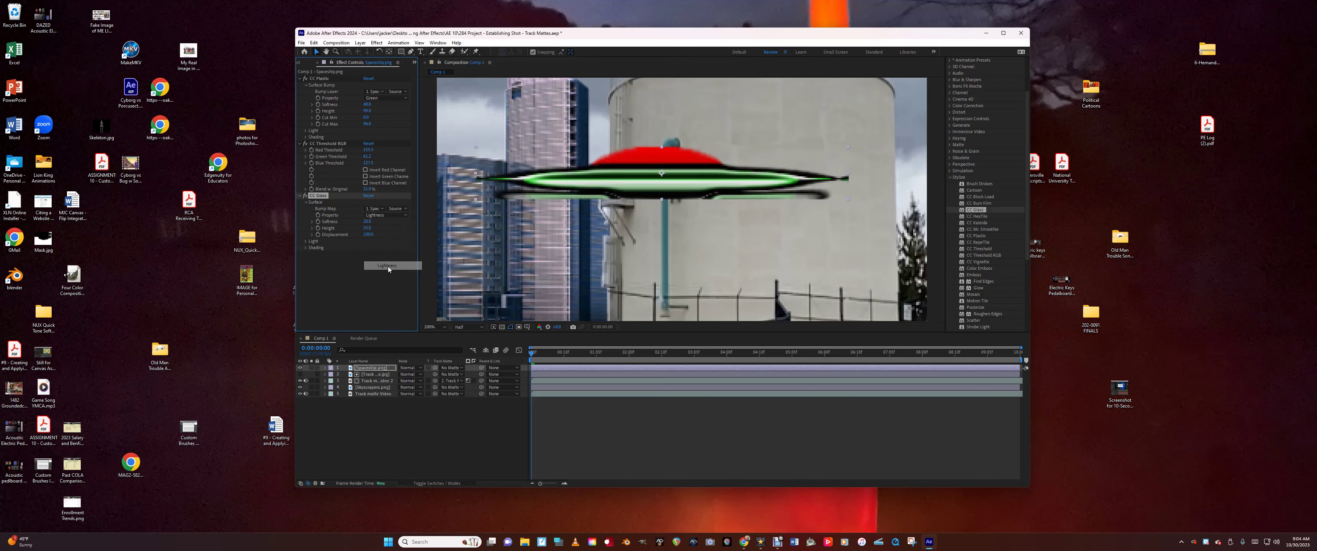
left_click(379, 215)
left_click(385, 240)
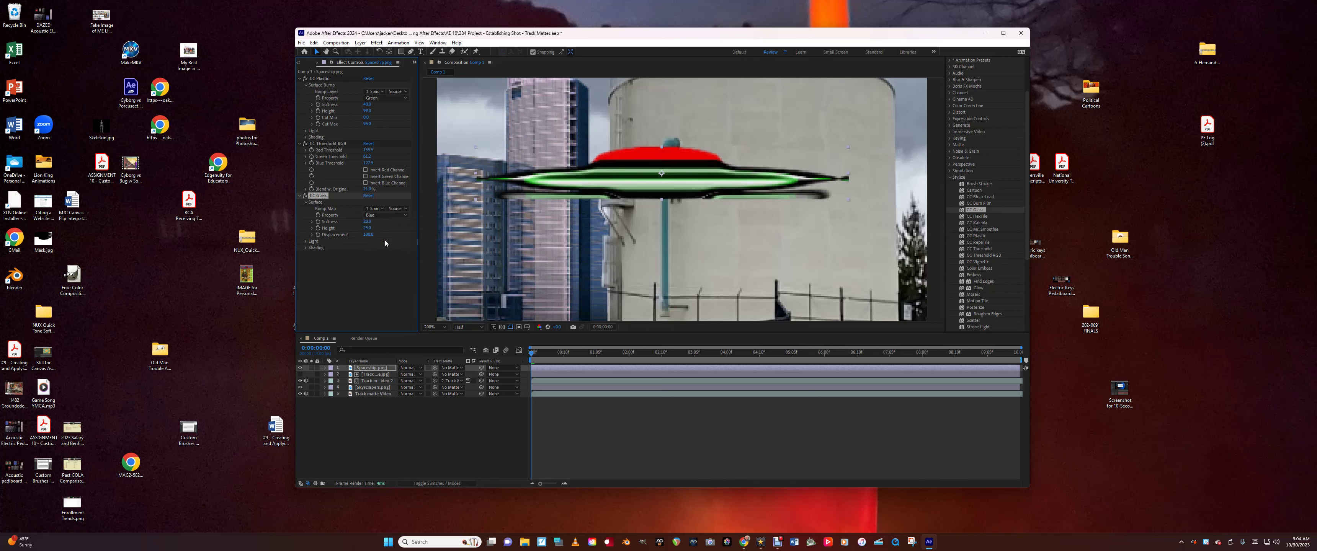
Try Green, Red and Luminance, return the bump to Blue, and set Softness about 13, Displacement 57.
left_click(377, 216)
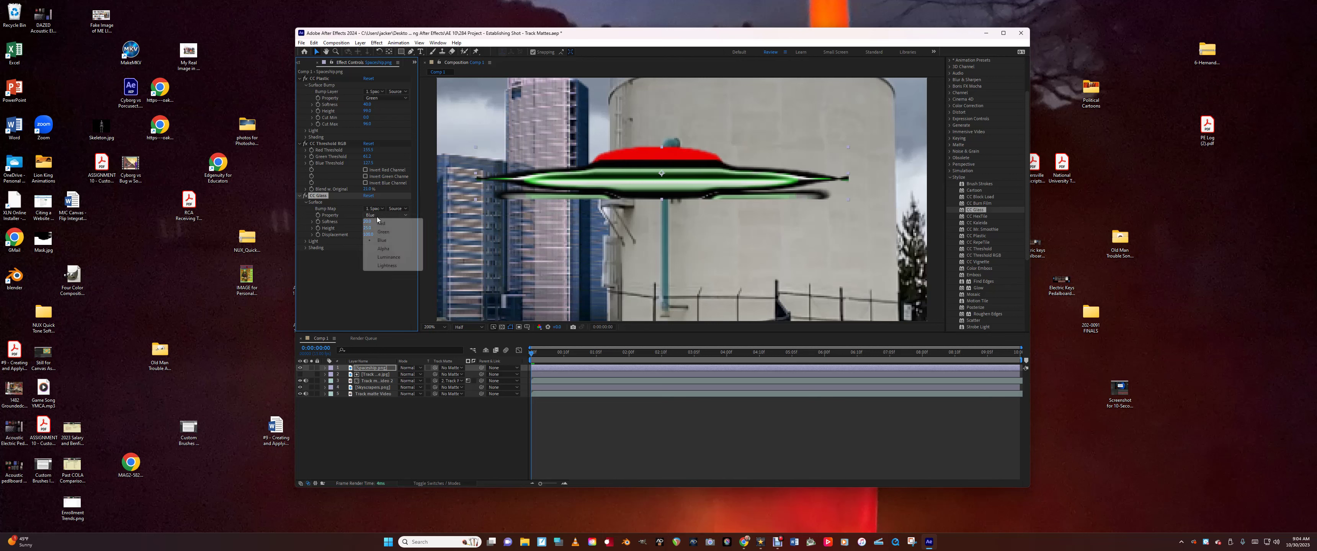
left_click(383, 232)
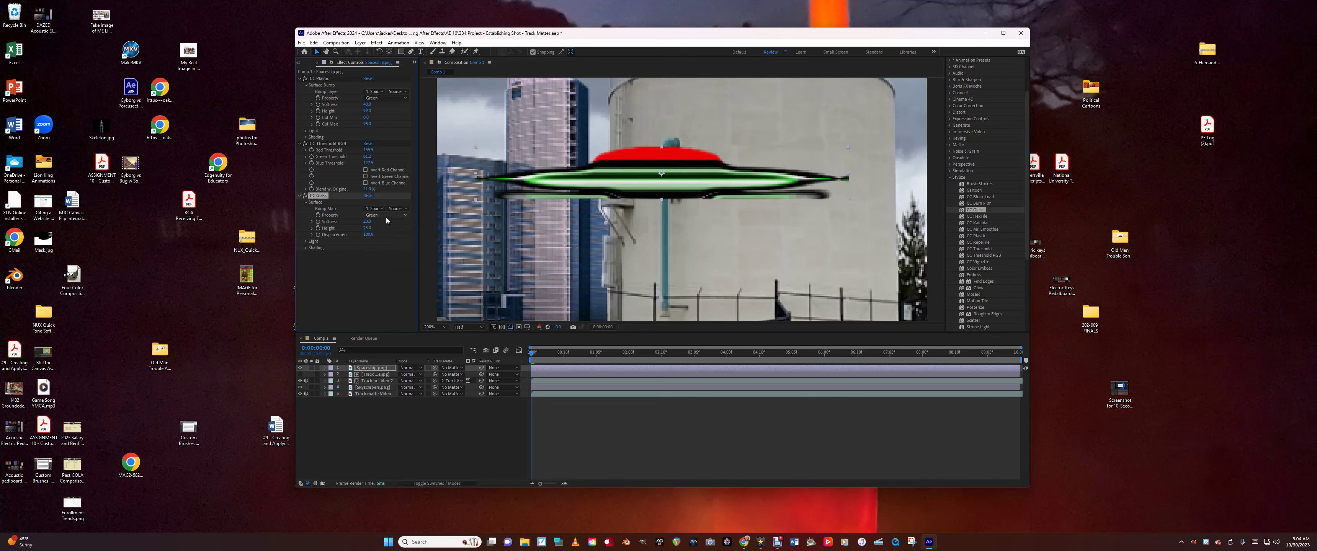
left_click(386, 217)
left_click(386, 224)
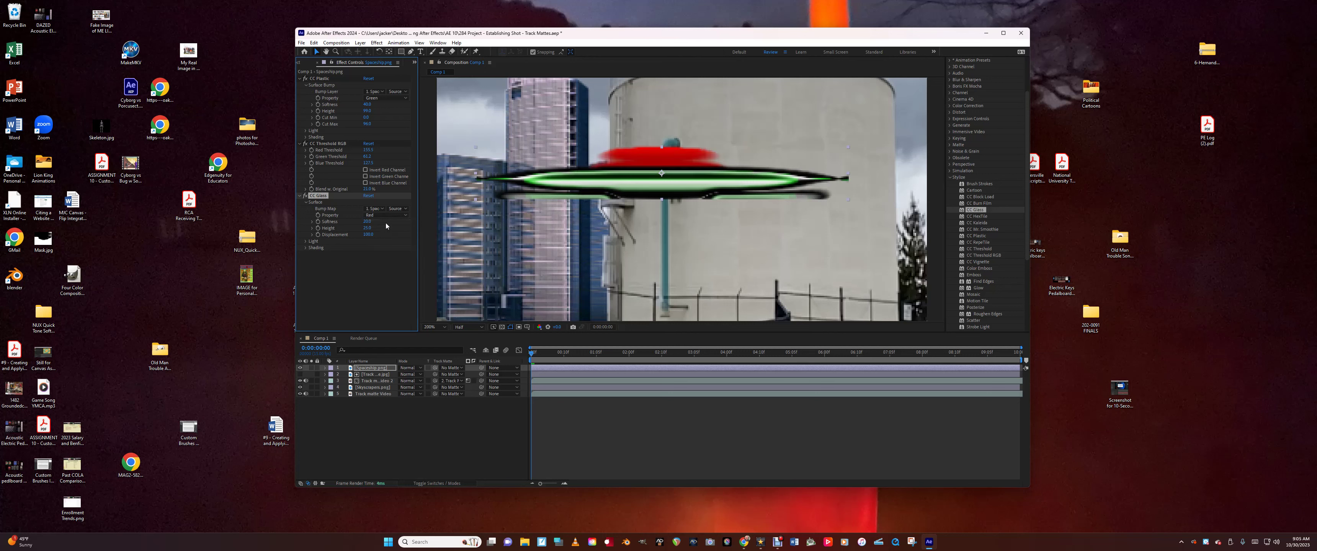
left_click(385, 214)
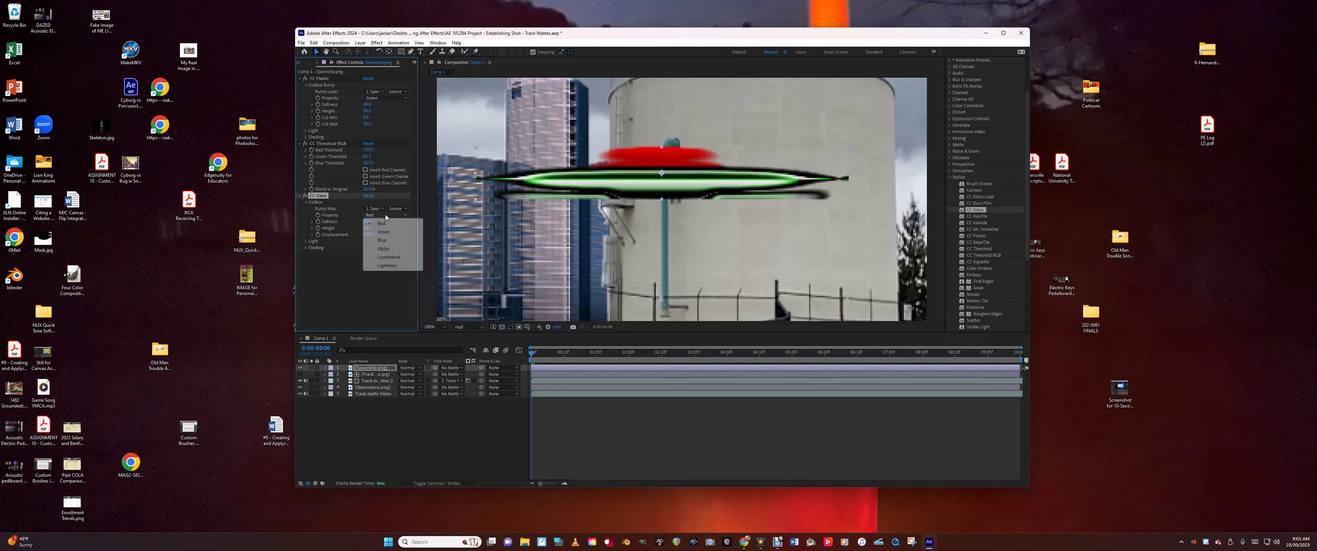
left_click(388, 258)
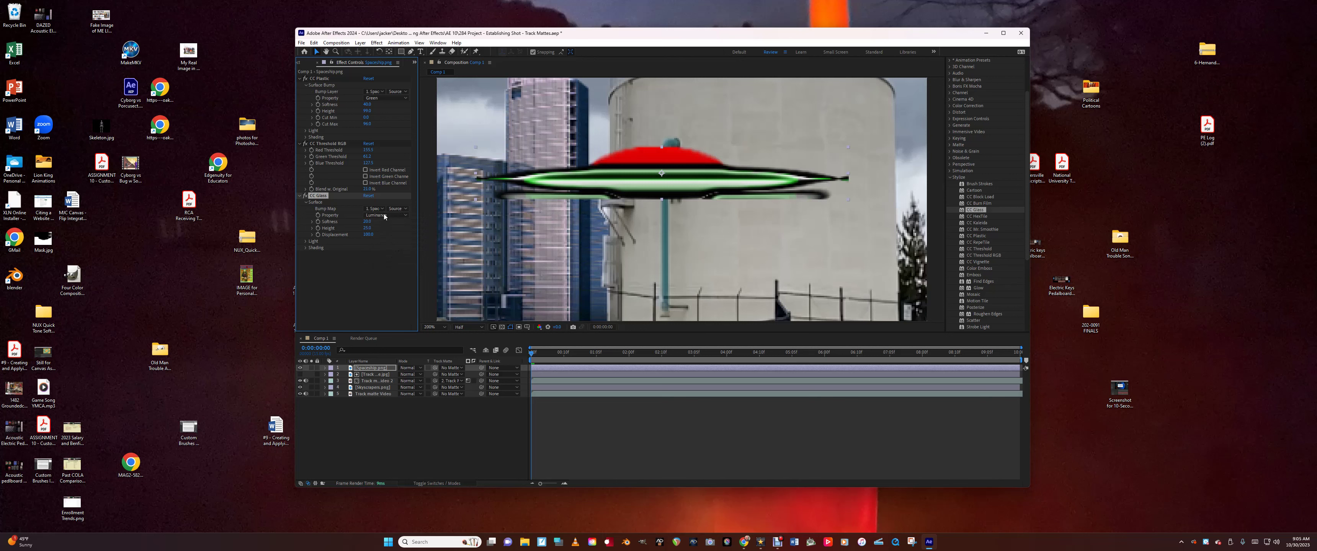
left_click(384, 215)
left_click(386, 239)
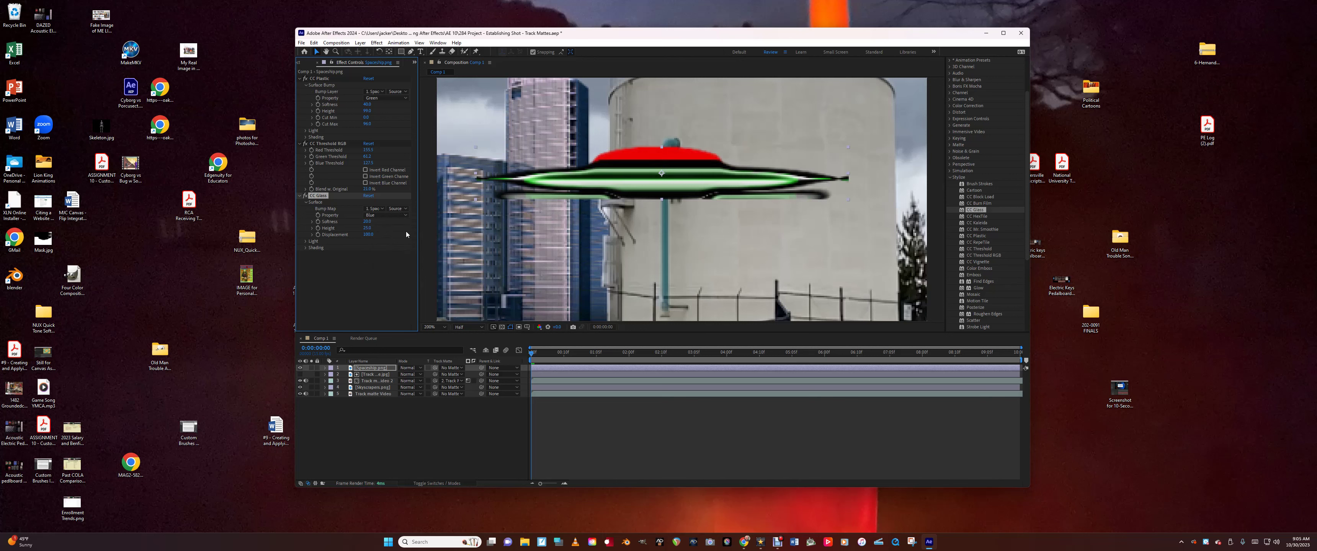
mouse_move(367, 221)
left_mouse_down()
mouse_move(399, 222)
mouse_move(353, 221)
left_mouse_up()
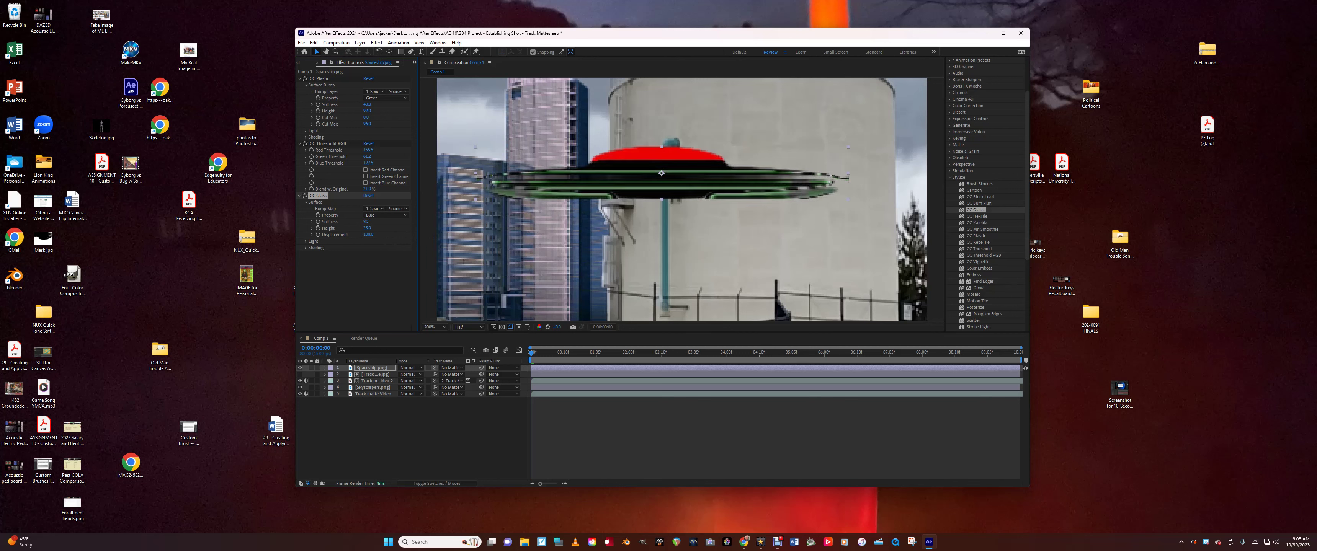
left_click_drag(366, 221, 379, 221)
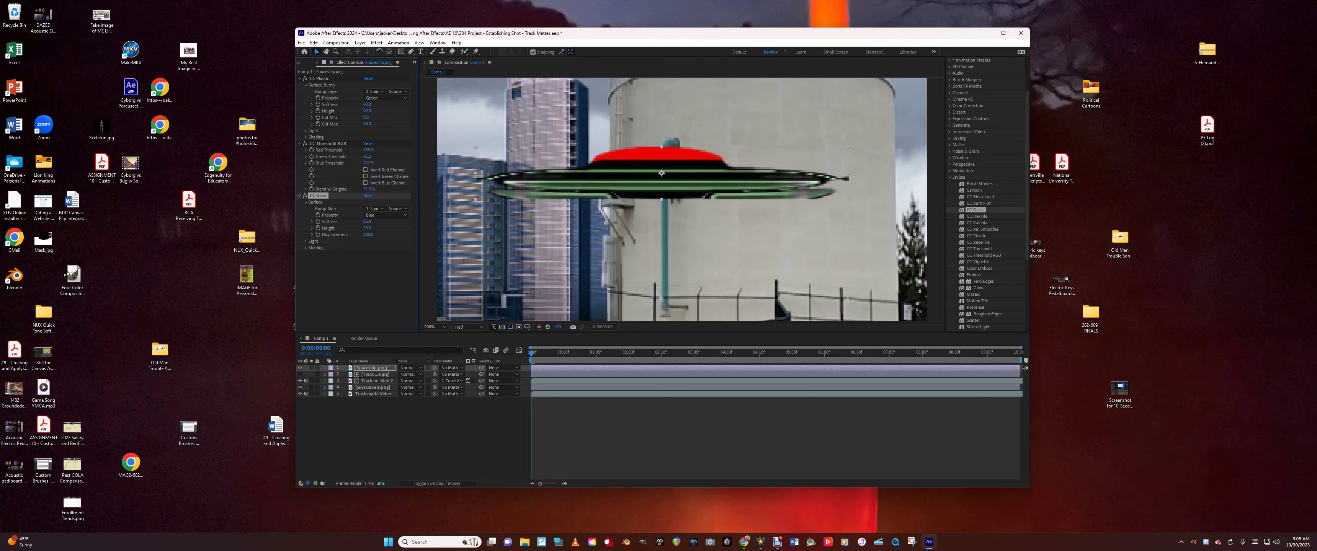
left_click_drag(367, 234, 522, 235)
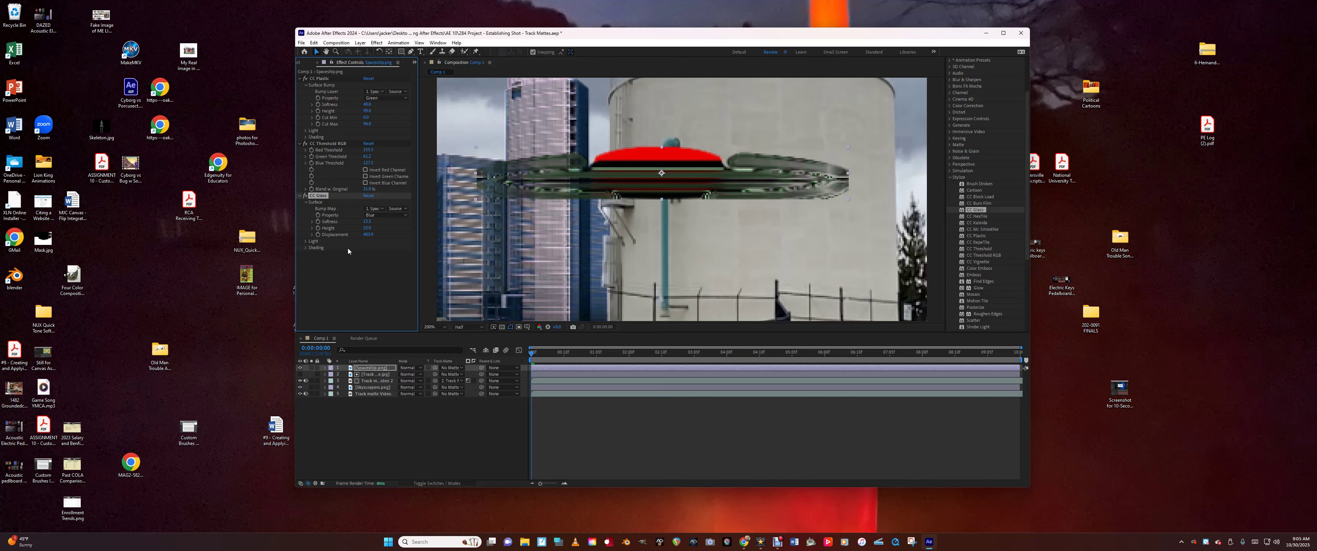
Test Track matte Video 2 and Skyscrapers.png as bump maps with Displacement 21, then remove the bump layer.
left_click(385, 214)
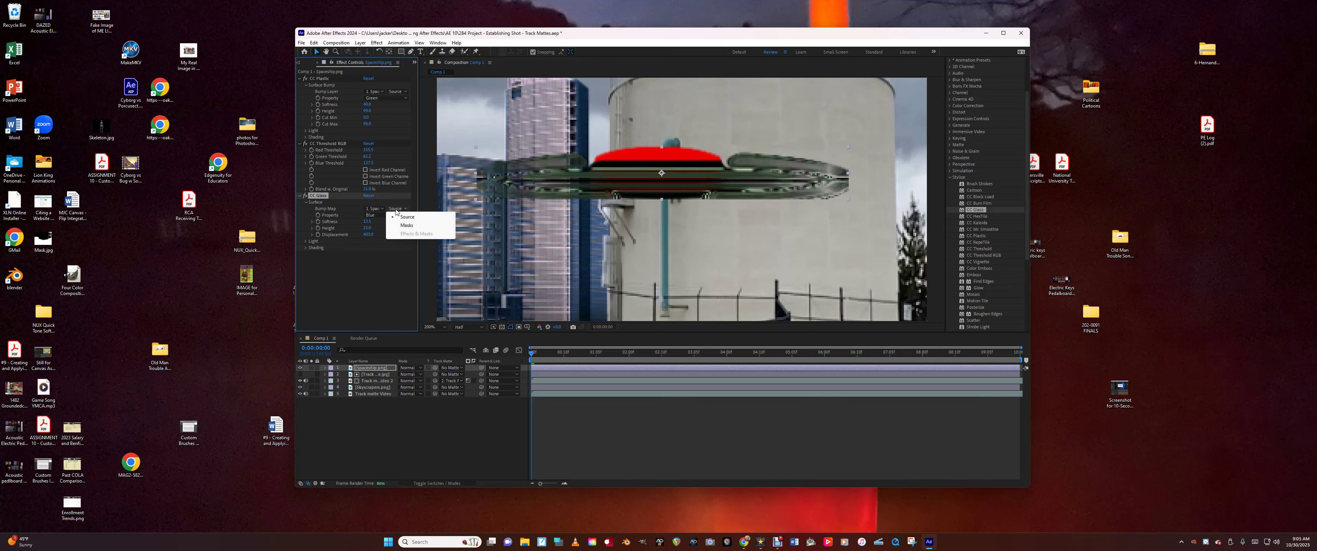
left_click(375, 209)
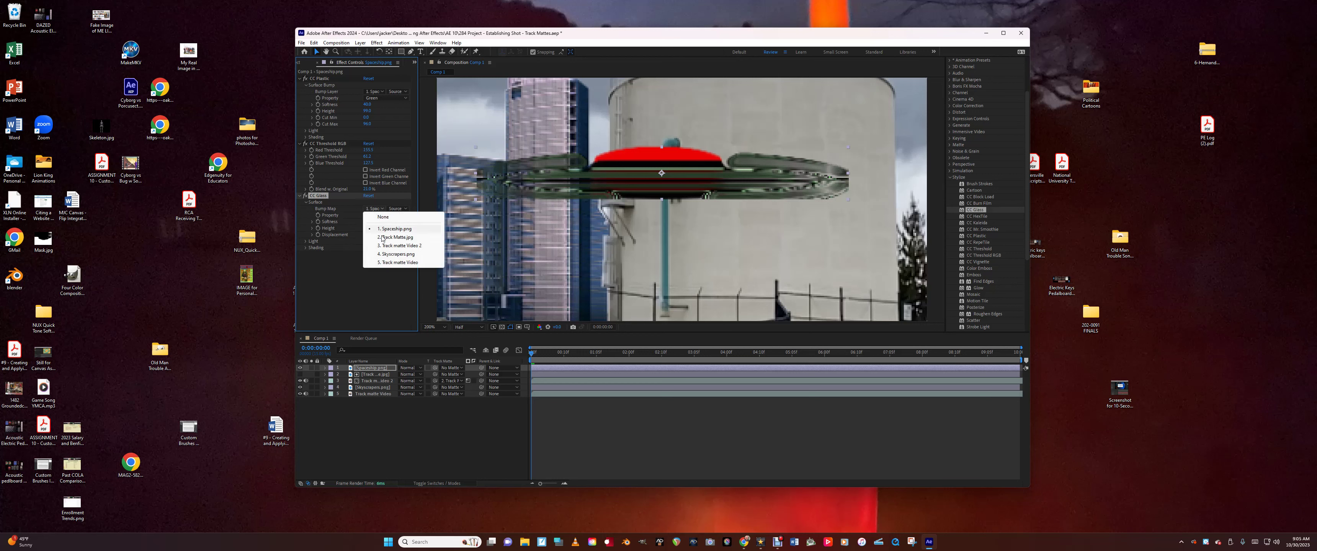
left_click(391, 245)
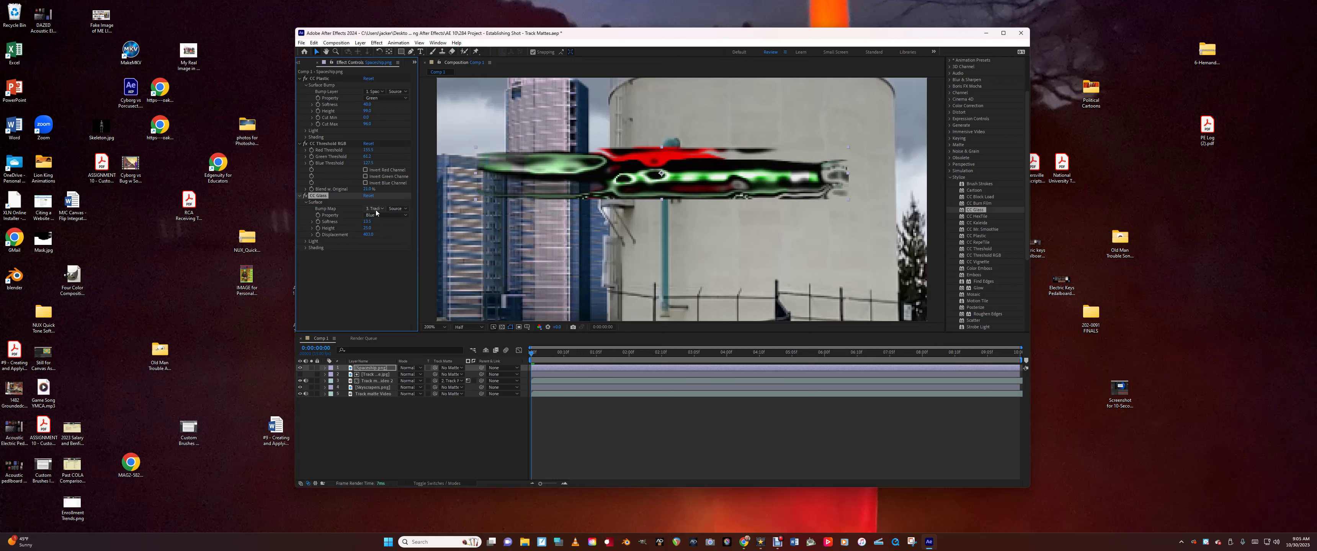
left_click(376, 210)
left_click(383, 254)
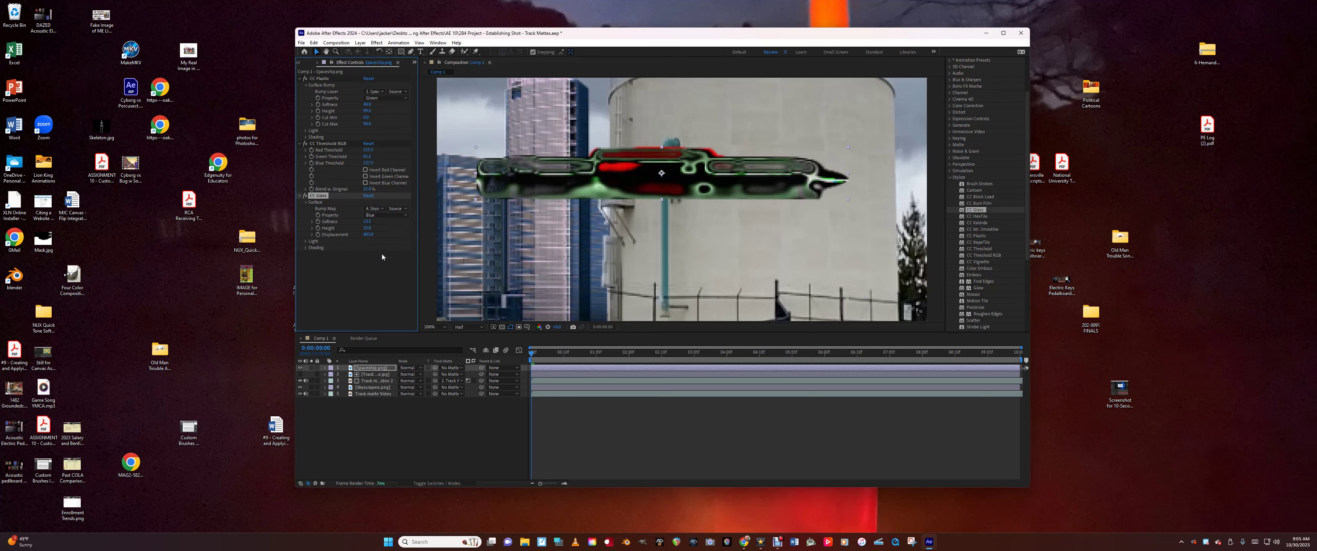
mouse_move(368, 234)
left_mouse_down()
mouse_move(306, 234)
mouse_move(389, 221)
mouse_move(360, 237)
left_mouse_up()
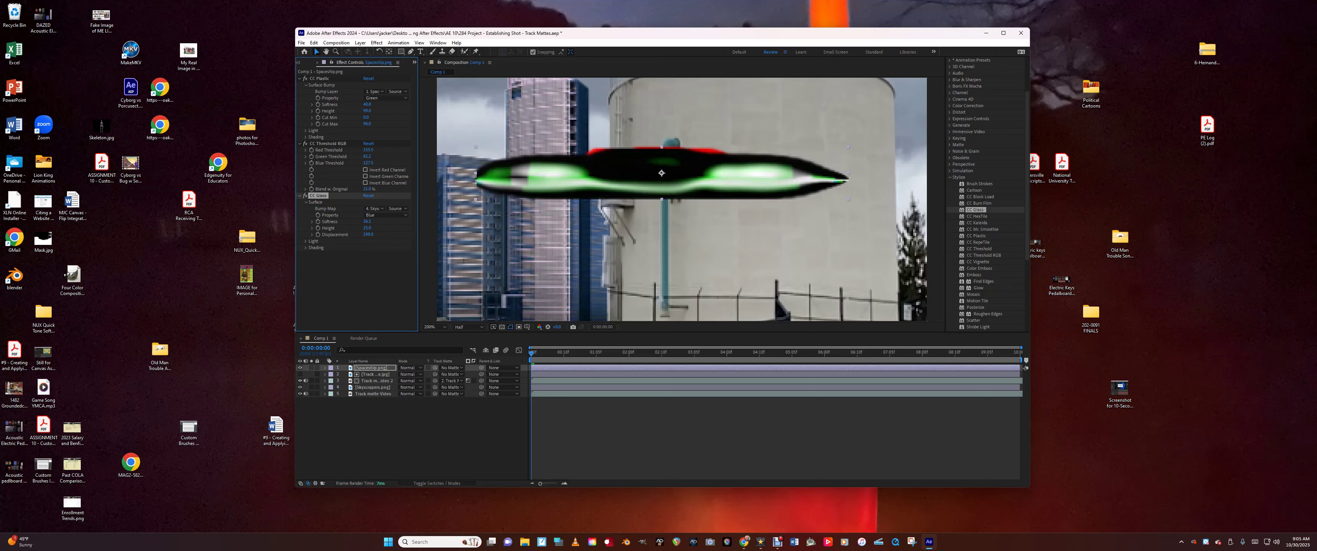
left_click(375, 209)
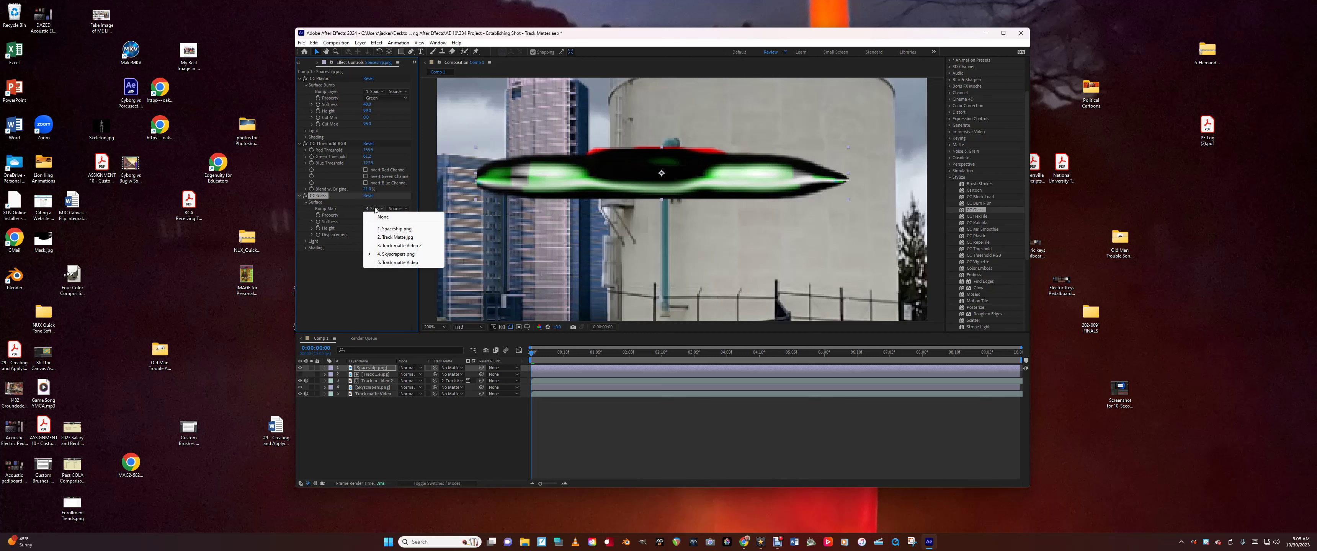
left_click(379, 217)
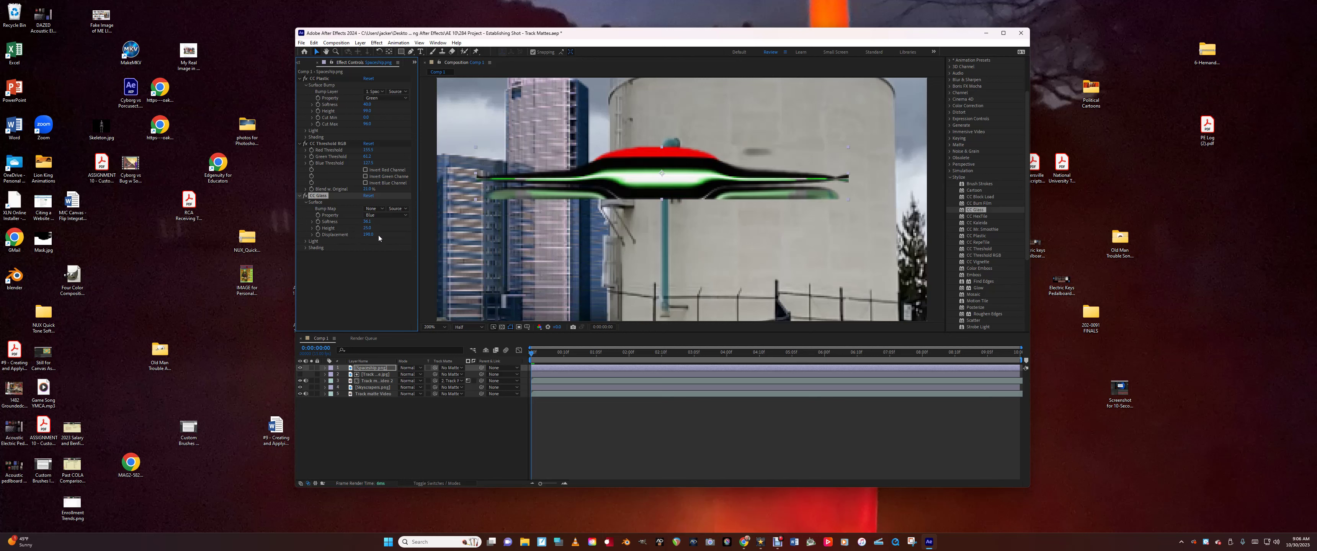
Retune the glass displacement, lower its height and softness, then add Posterize to the spaceship.
left_click_drag(367, 234, 358, 234)
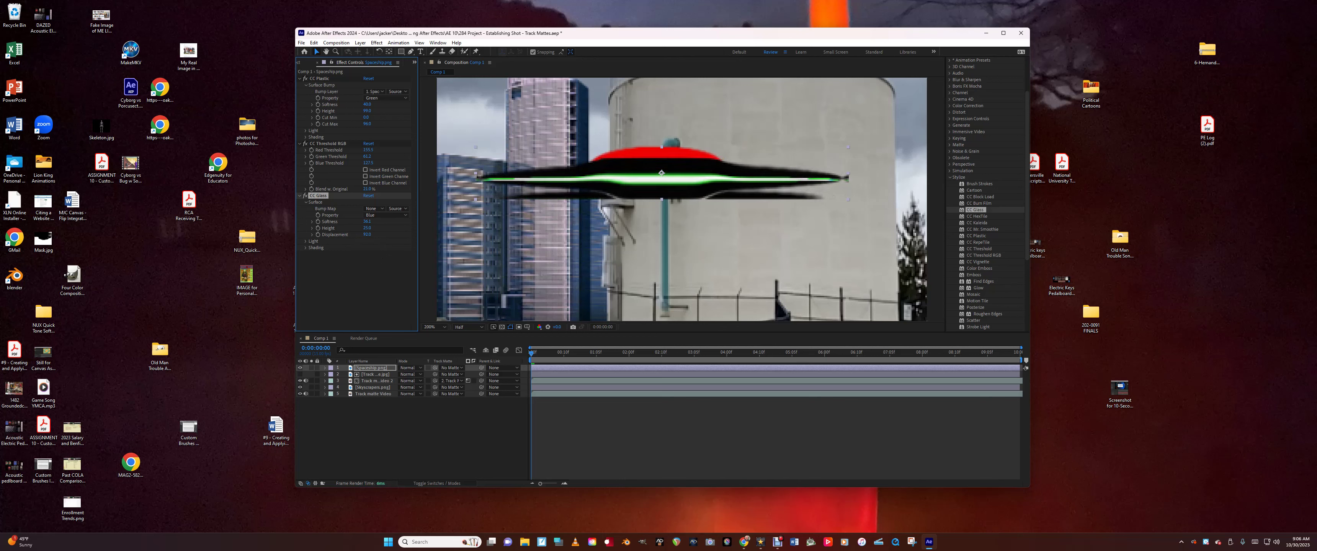
left_click_drag(367, 235, 407, 235)
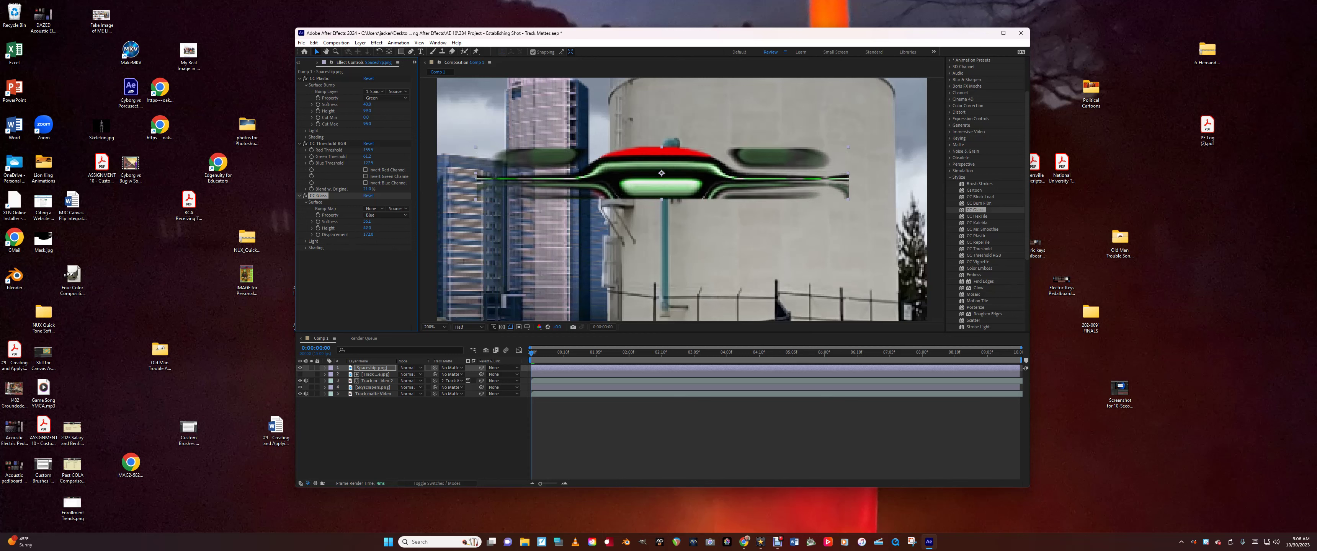
left_click_drag(367, 229, 358, 229)
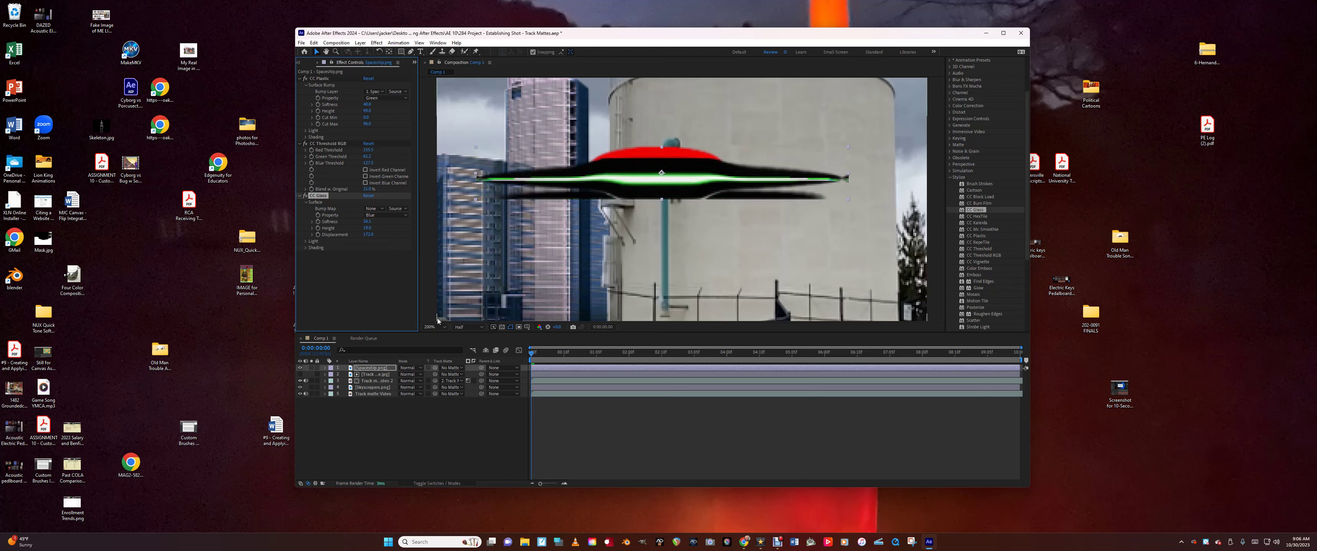
left_click_drag(366, 221, 361, 221)
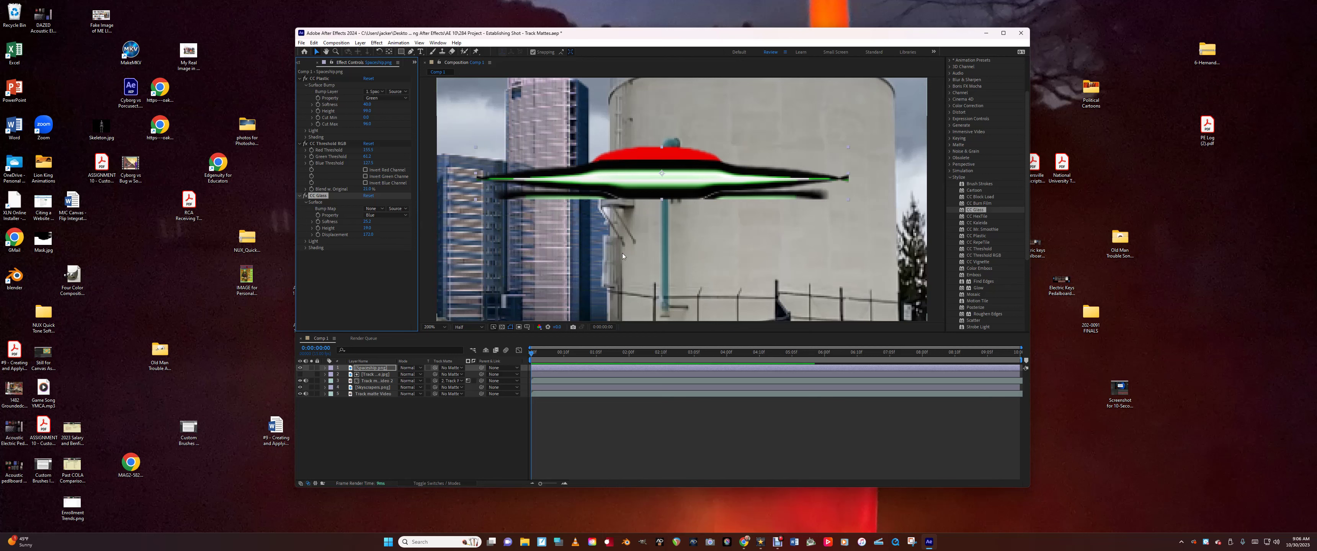
left_click_drag(976, 308, 677, 368)
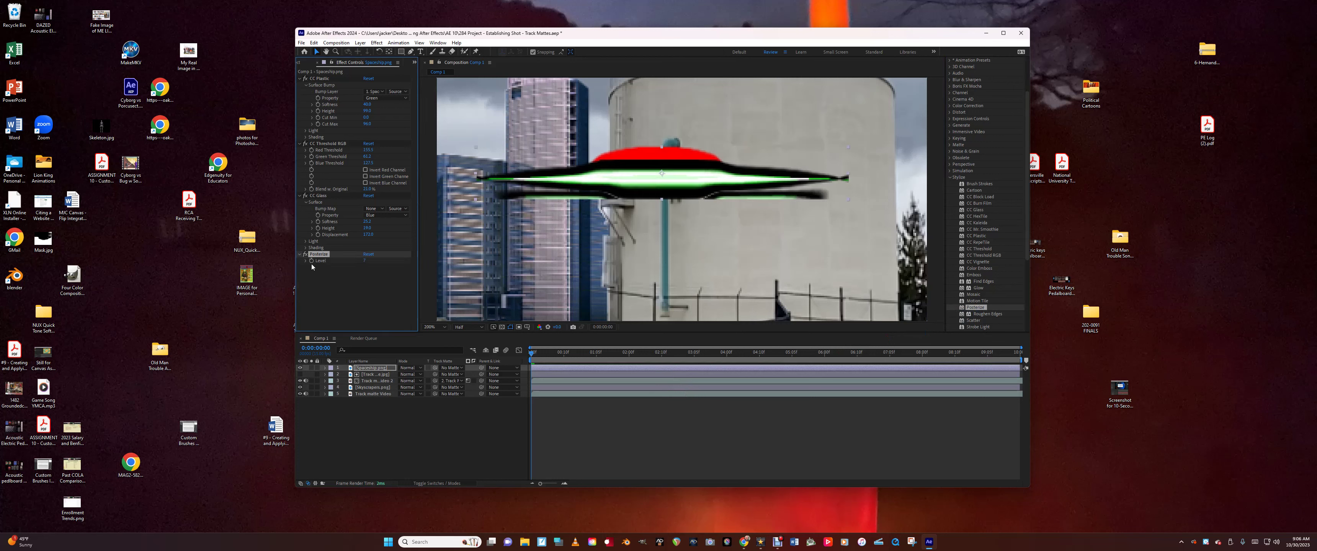
Raise the Posterize level to 11, then delete the Posterize effect.
left_click(369, 264)
left_click_drag(364, 260, 364, 261)
key("Delete")
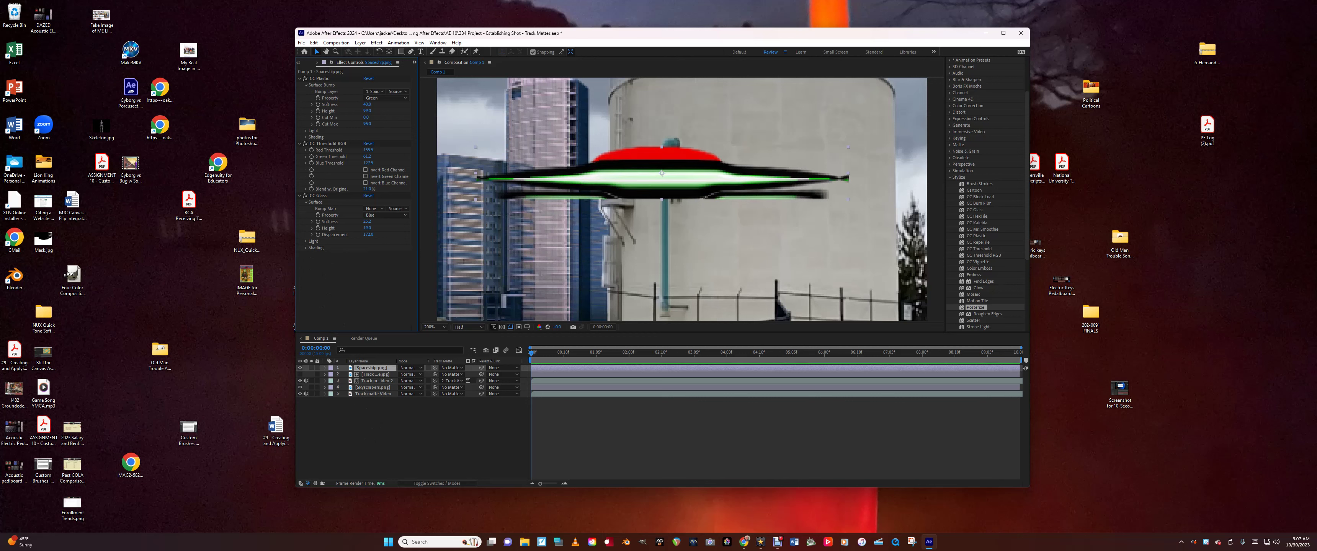
Add a Glow effect to the spaceship and tone down its intensity.
left_click_drag(978, 288, 666, 367)
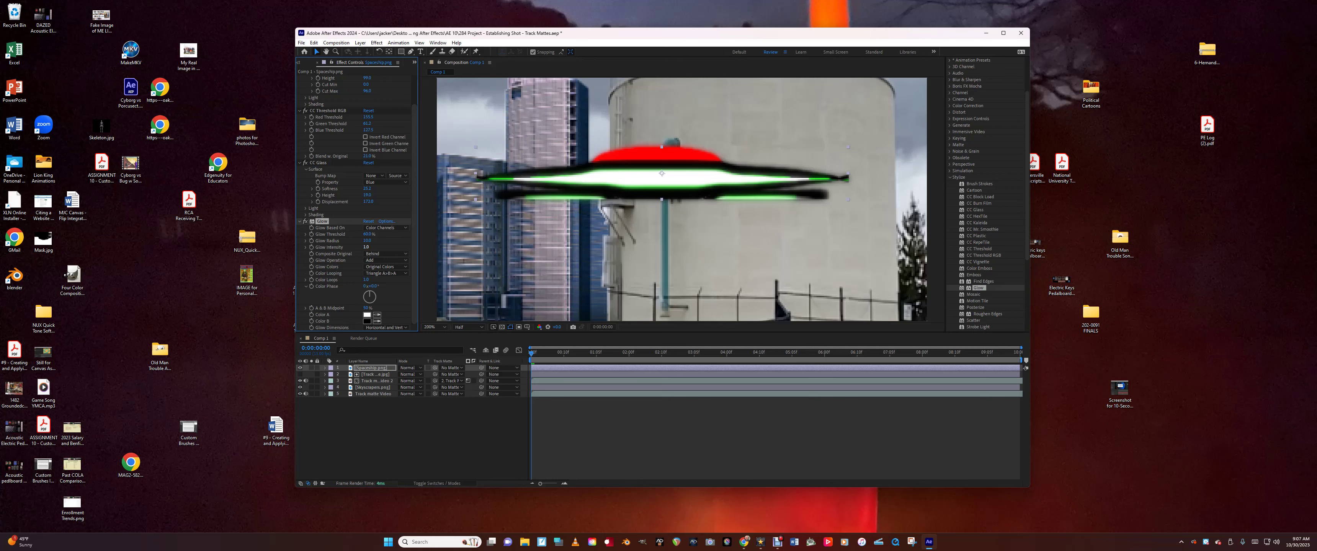
mouse_move(366, 247)
left_mouse_down()
mouse_move(381, 247)
mouse_move(367, 247)
left_mouse_up()
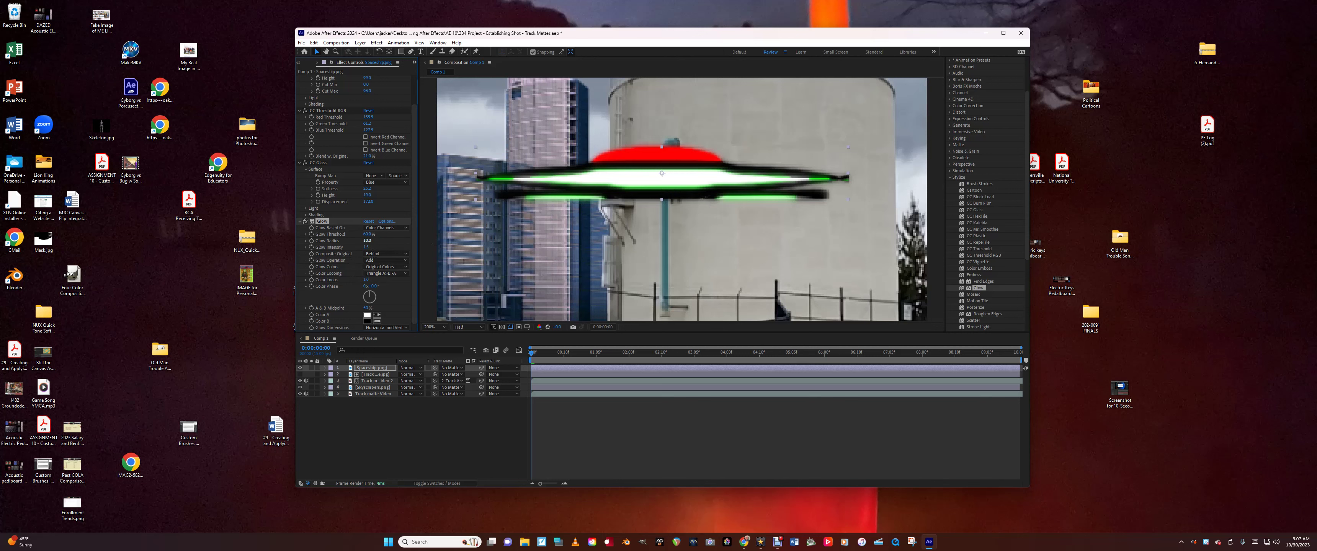
left_click_drag(366, 247, 354, 247)
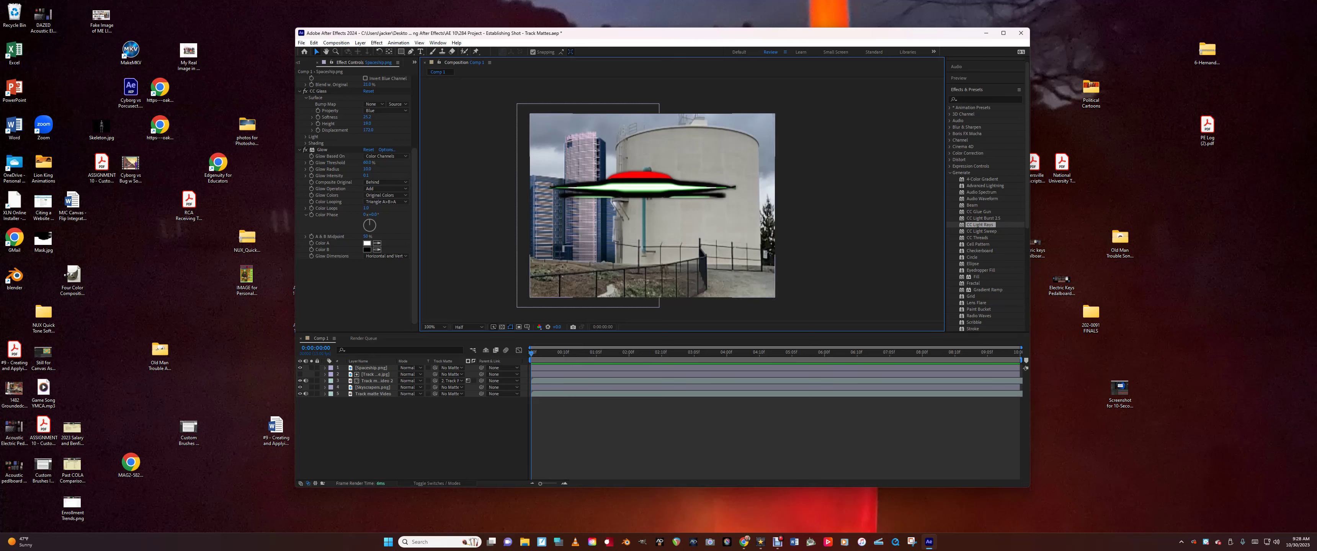
Scale the spaceship layer down to 58%.
left_click(325, 369)
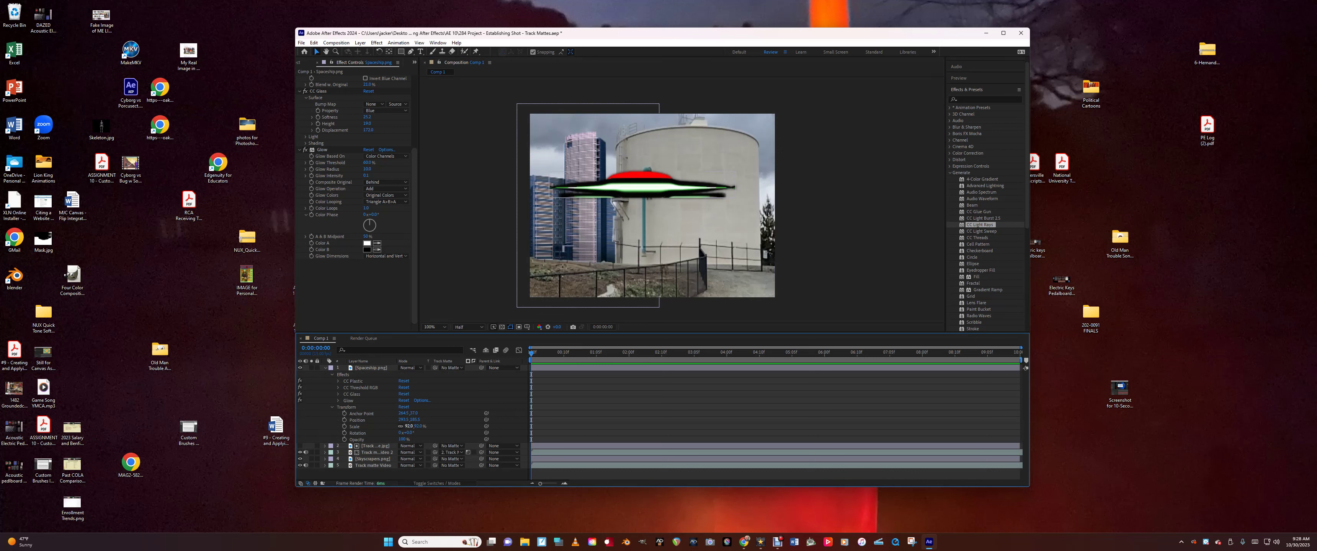
left_click_drag(405, 426, 382, 426)
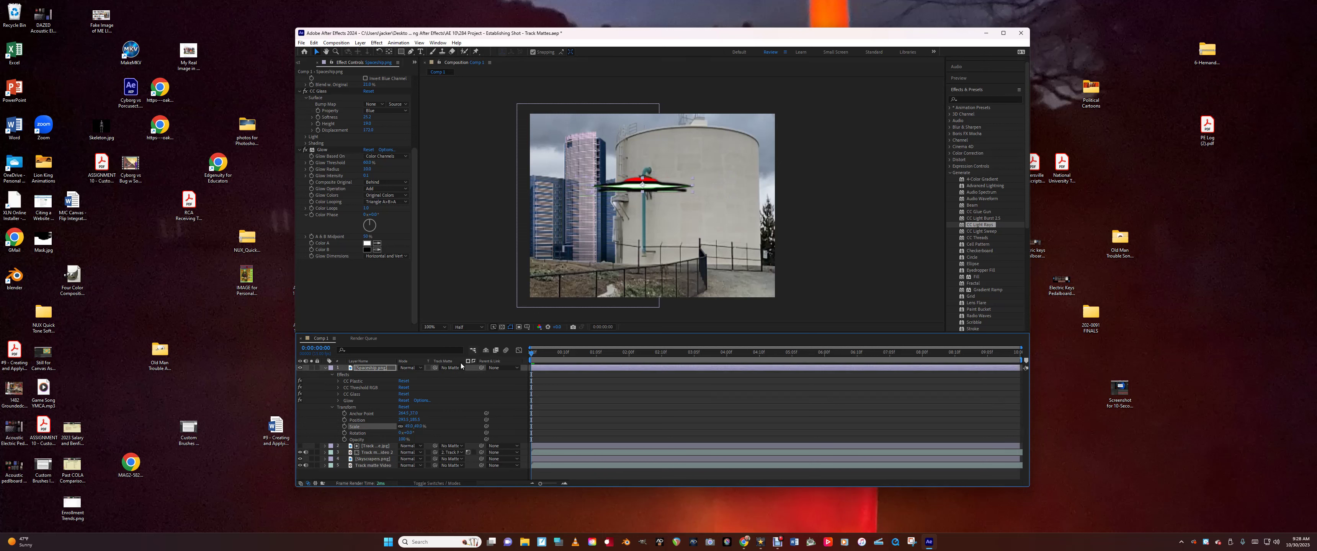
left_click(326, 368)
Reorder the Track matte Video 2 layer in the stack and move the ship beside the water tank.
left_click(371, 382)
left_click_drag(370, 384, 370, 385)
mouse_move(612, 189)
left_mouse_down()
mouse_move(795, 134)
mouse_move(794, 117)
mouse_move(738, 114)
mouse_move(626, 145)
mouse_move(547, 221)
mouse_move(659, 226)
mouse_move(614, 210)
mouse_move(652, 206)
mouse_move(702, 151)
mouse_move(751, 137)
mouse_move(602, 194)
left_mouse_up()
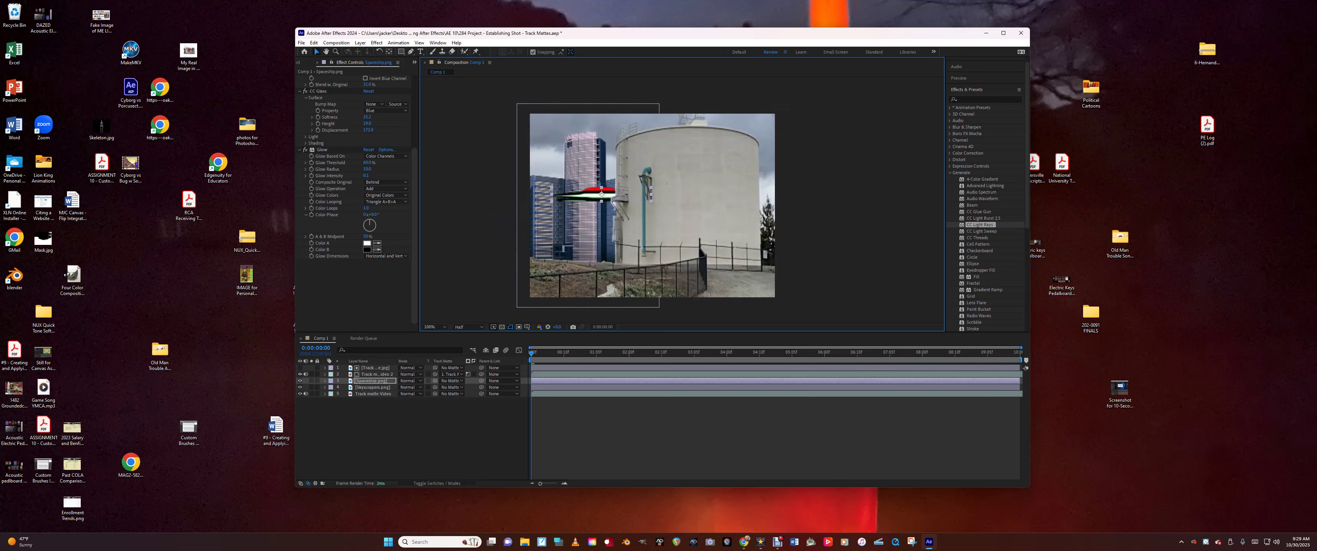
Shrink the spaceship to 39% and move it up to the frame's upper-right edge.
left_click(324, 381)
left_click_drag(409, 439, 404, 439)
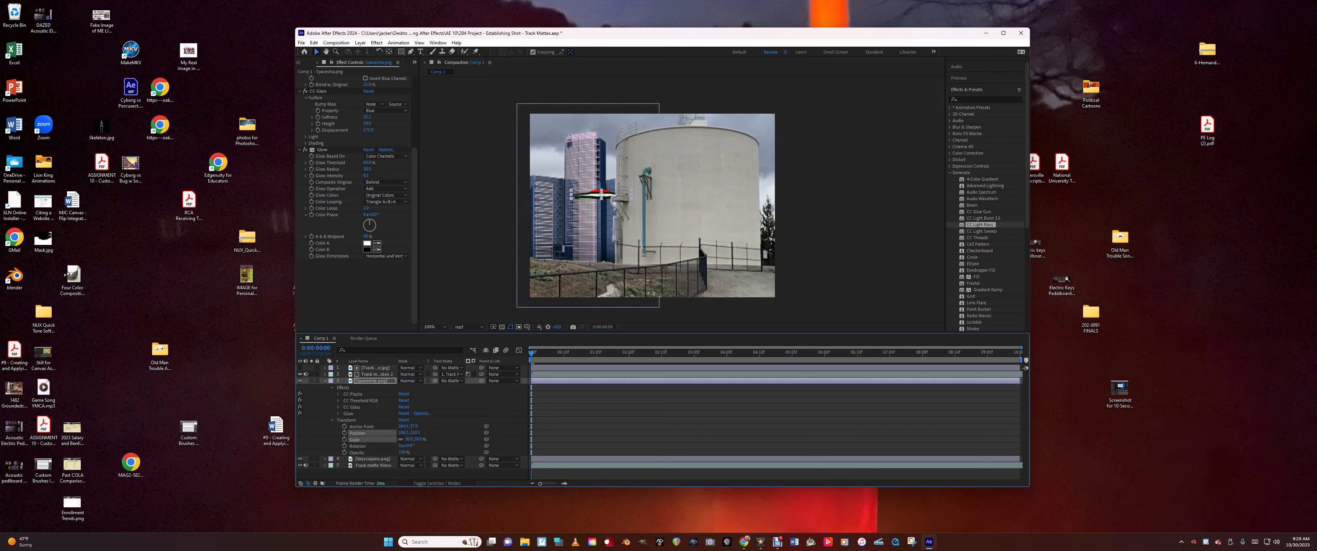
left_click_drag(601, 194, 775, 126)
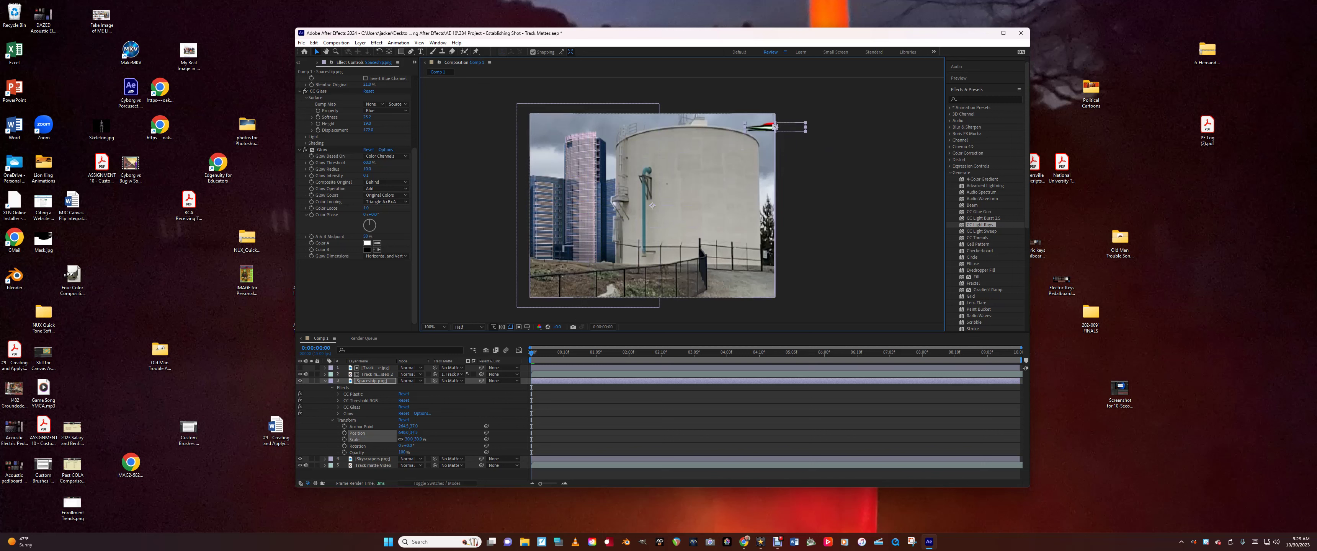
left_click(325, 382)
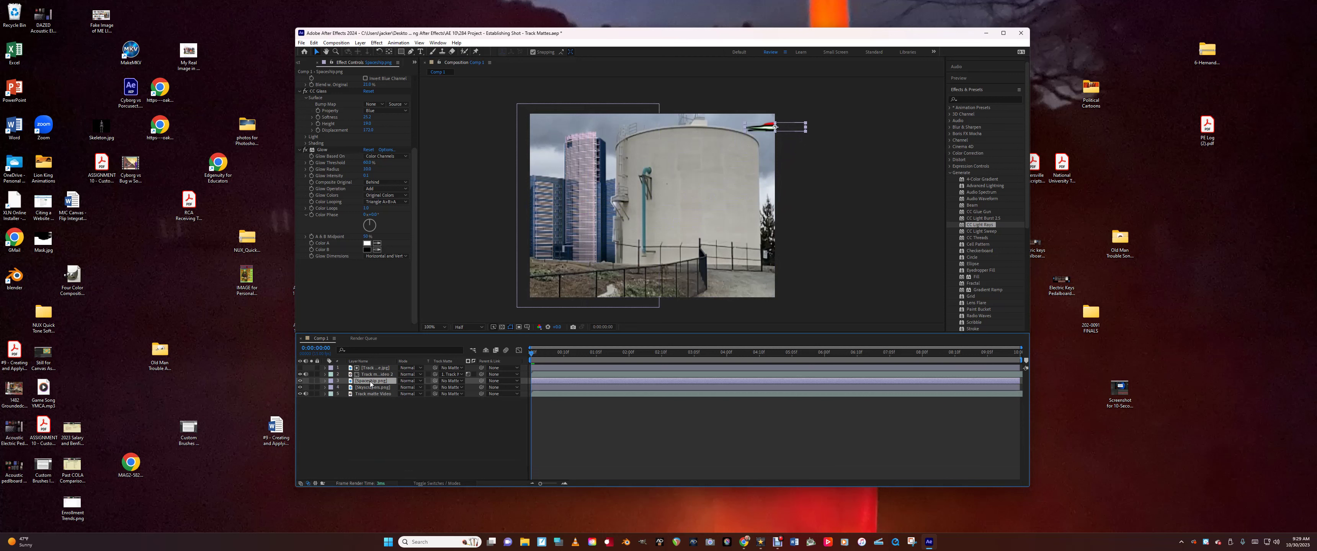
Duplicate the spaceship, move the copy to the top of the stack, and place it on the water tank.
key("ctrl+d")
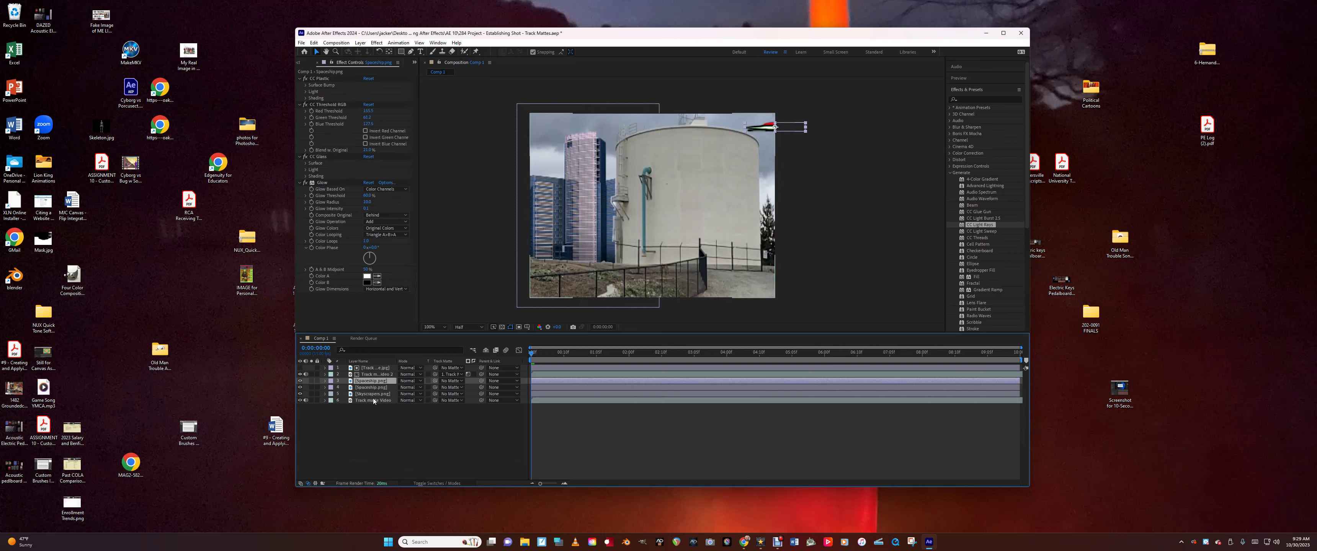
left_click(370, 387)
left_click_drag(369, 385, 371, 371)
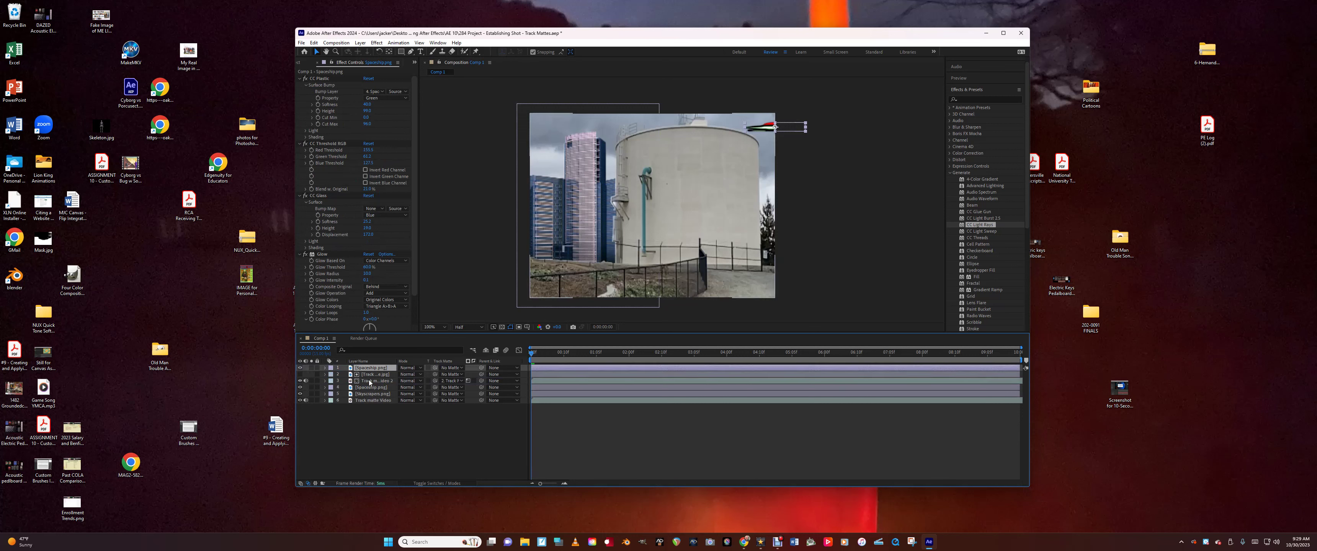
left_click_drag(767, 129, 482, 182)
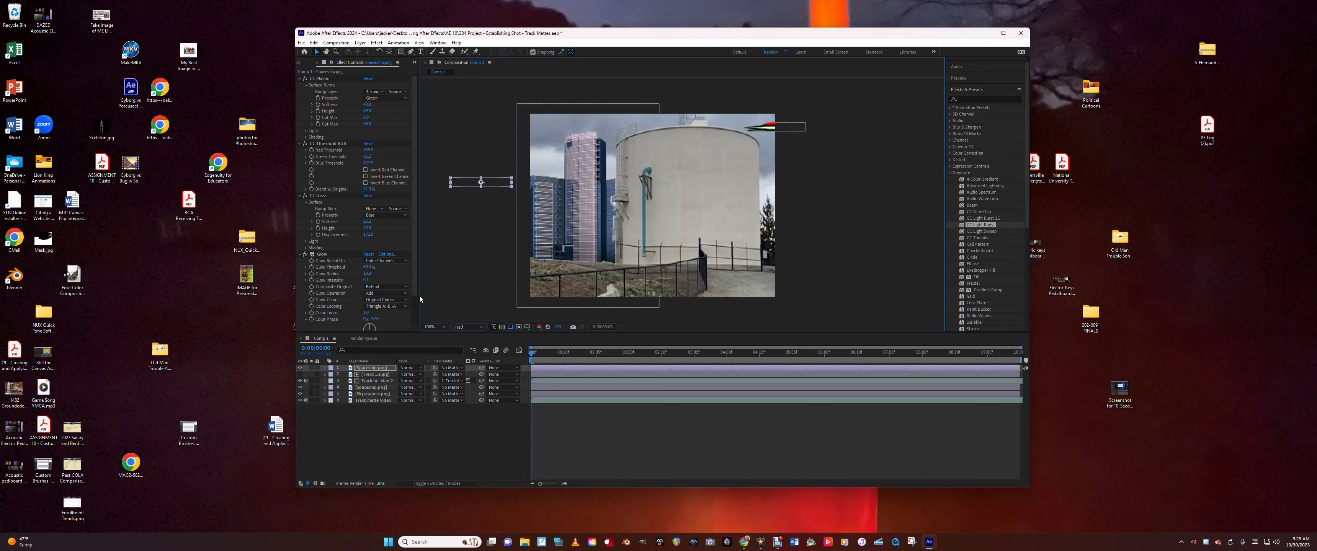
Set the copy's opacity to 91%, enlarge it to 75%, and move it over the water tower.
left_click(324, 369)
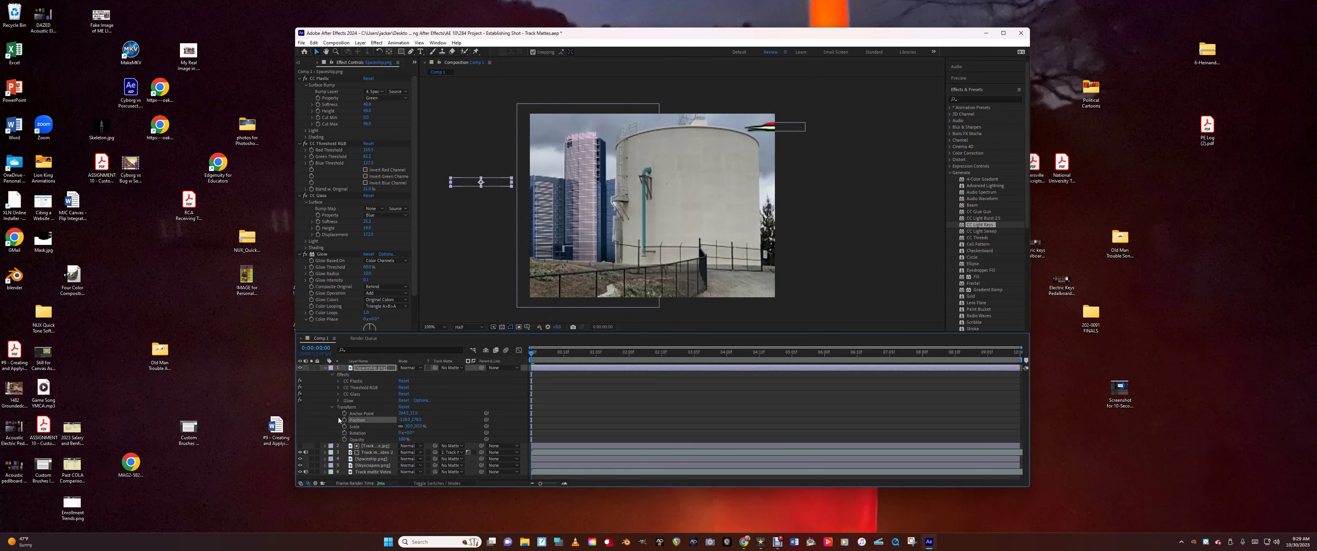
left_click_drag(402, 440, 398, 439)
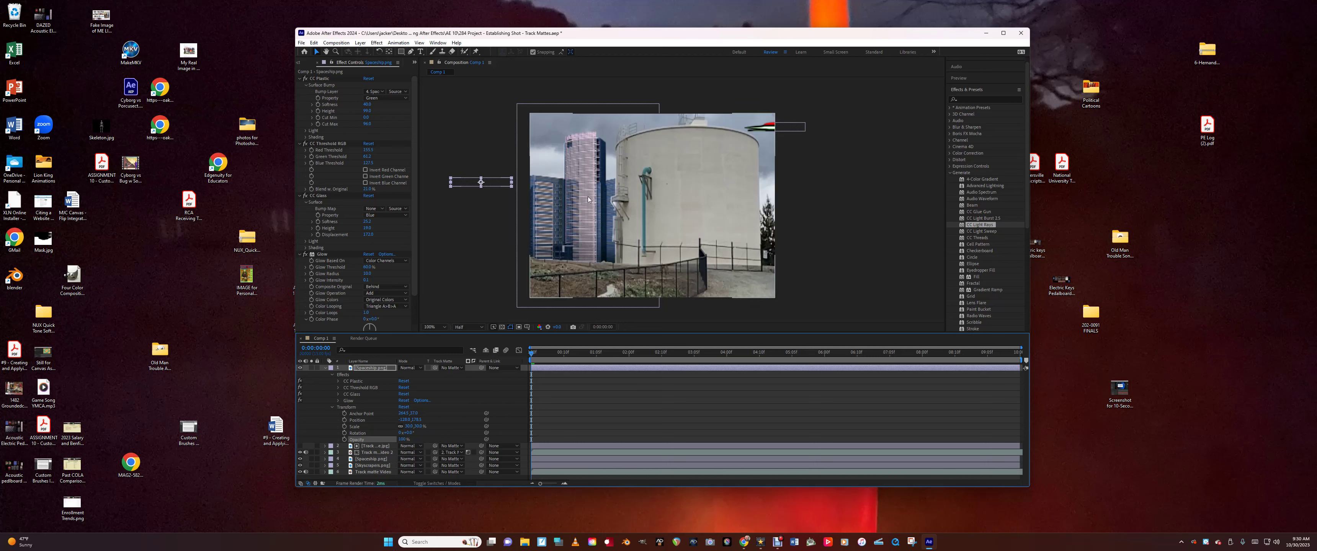
mouse_move(504, 183)
left_mouse_down()
mouse_move(523, 185)
mouse_move(510, 180)
left_mouse_up()
key("Up")
key("Up")
key("Up")
key("Up")
key("Up")
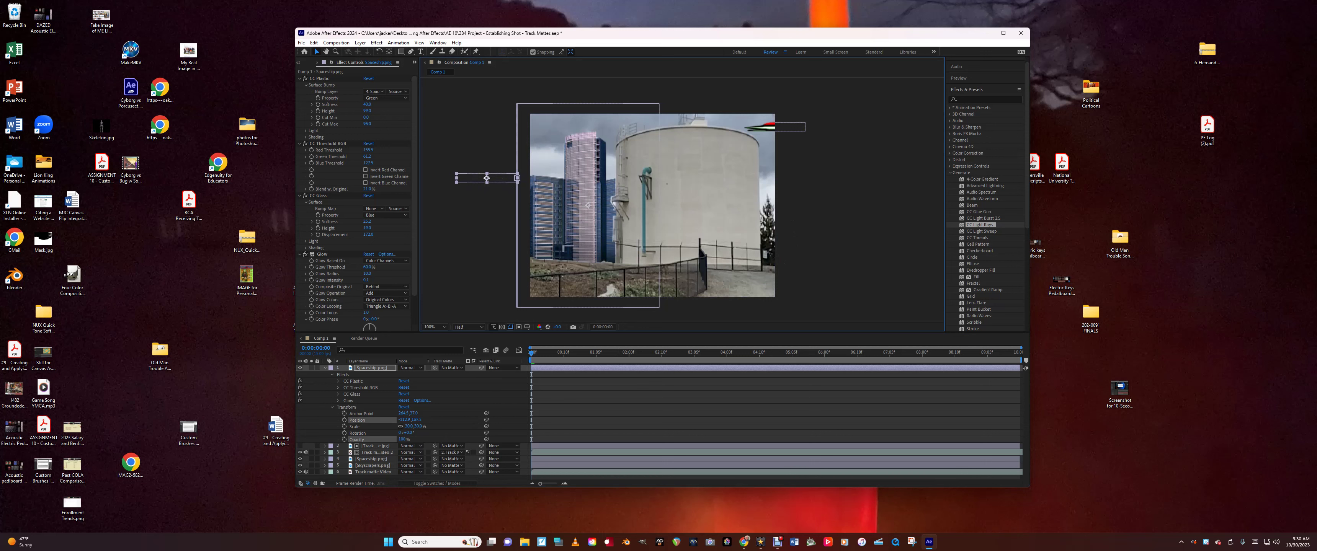
left_click_drag(487, 179, 580, 194)
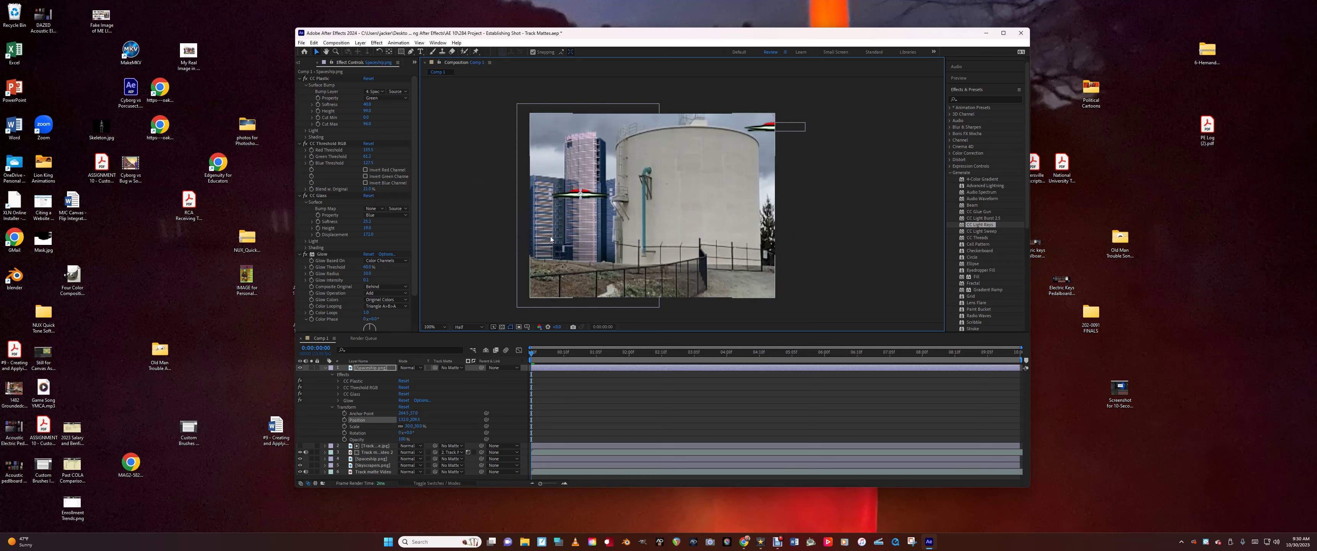
left_click_drag(407, 426, 486, 268)
left_click_drag(583, 197, 646, 209)
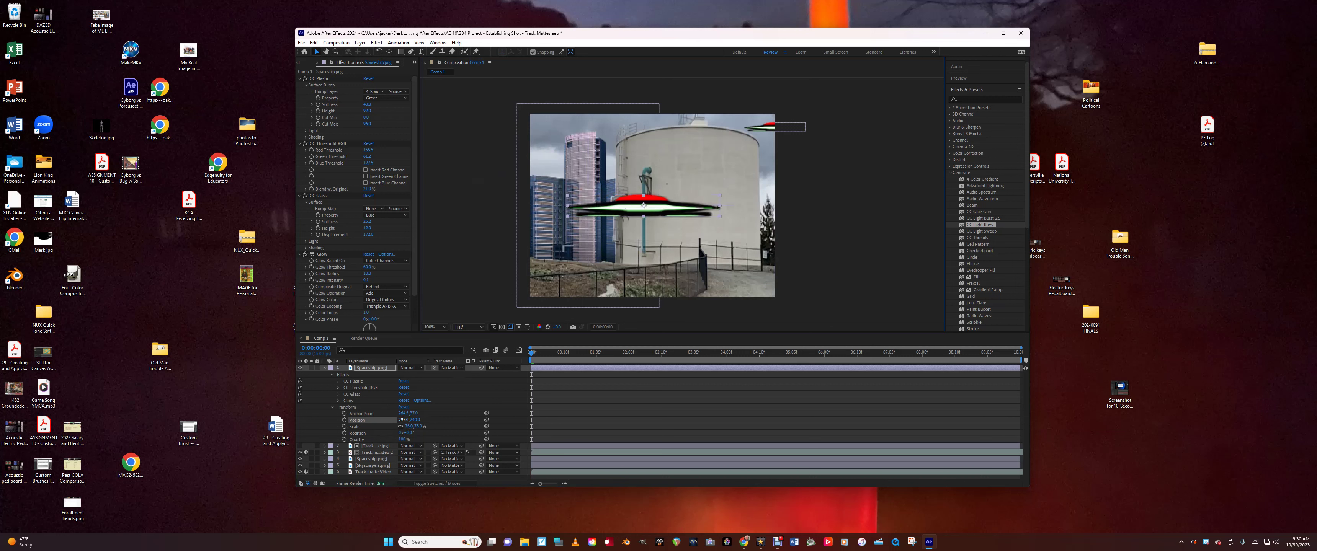
Scale the copy to 118% then 106% and reposition it just off the frame's left edge.
left_click_drag(407, 426, 444, 427)
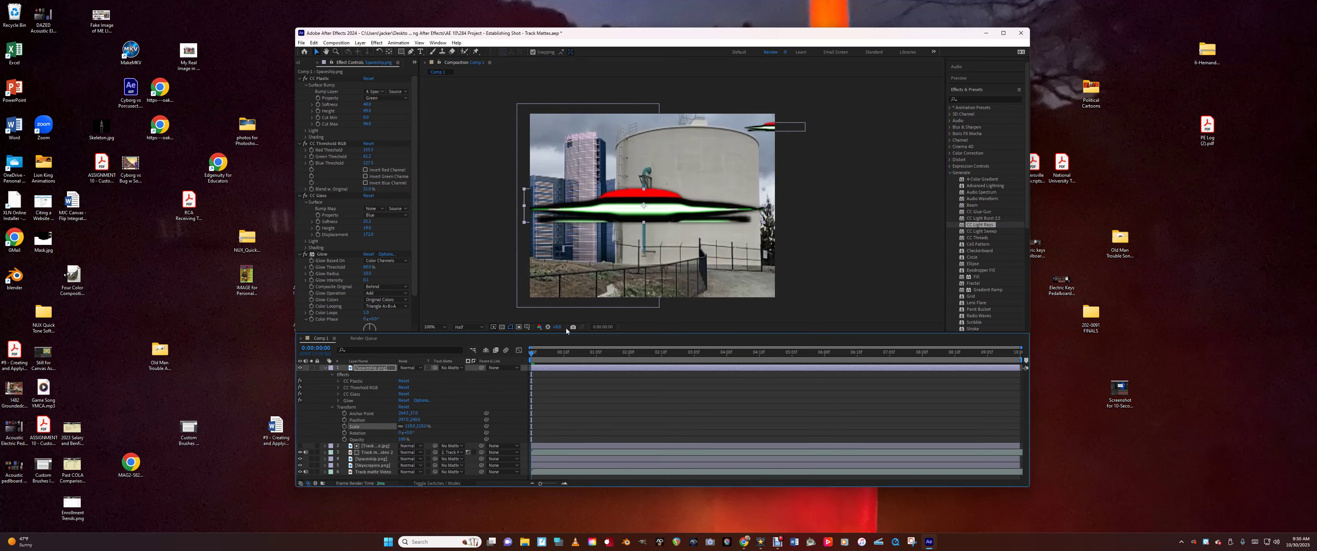
left_click_drag(654, 205, 730, 195)
left_click_drag(588, 205, 567, 183)
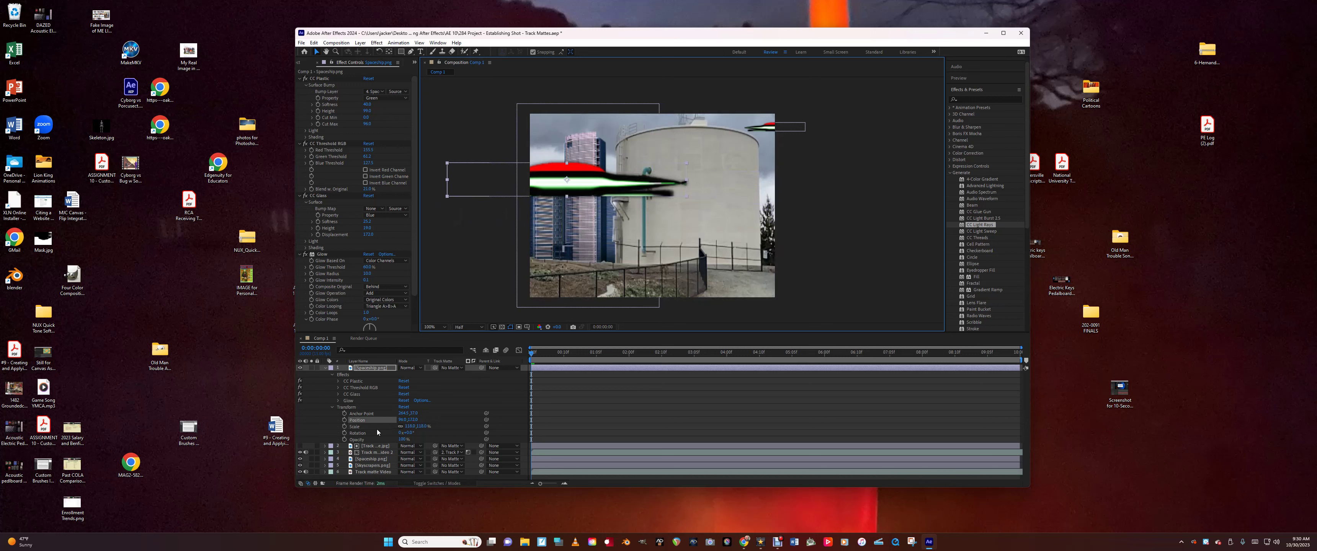
left_click_drag(447, 179, 464, 179)
left_click_drag(571, 179, 653, 207)
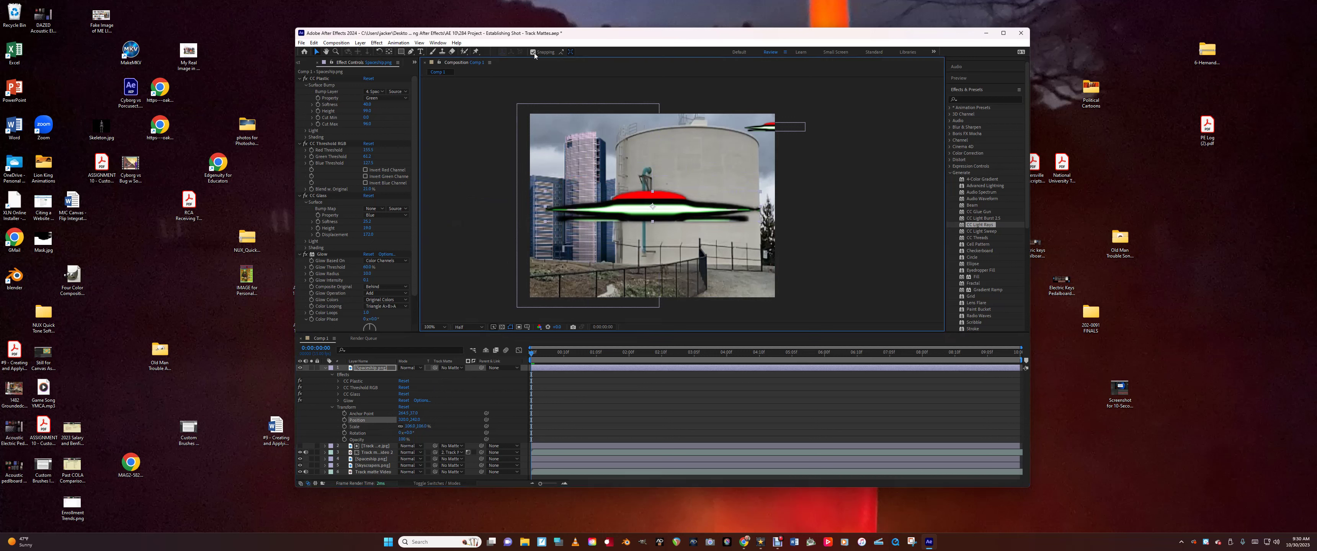
left_click_drag(652, 206, 431, 178)
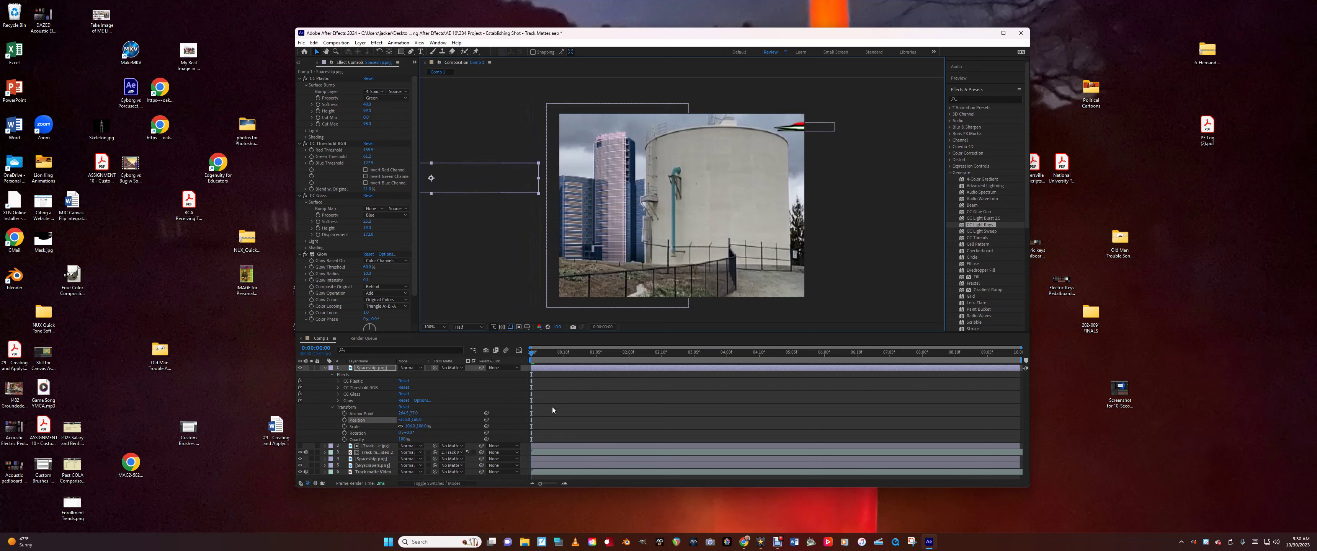
Shift the Track matte Video 2 layer up and right, then move the other spaceship onto the tall building.
left_click(553, 452)
left_click_drag(665, 213, 670, 207)
left_click_drag(787, 132, 799, 130)
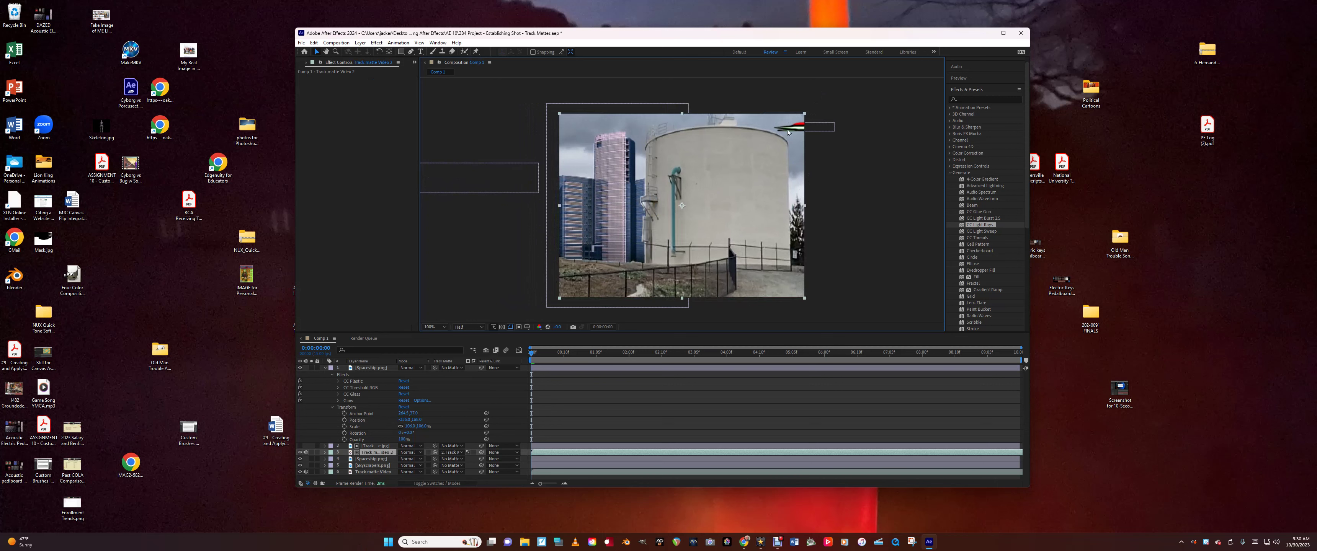
left_click(324, 368)
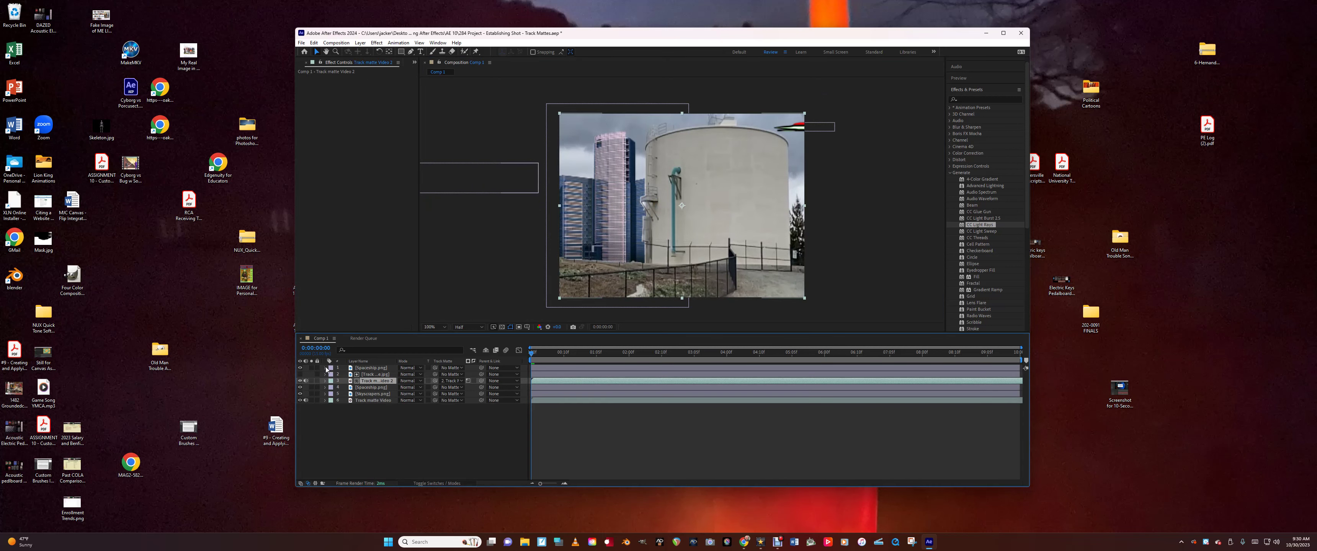
left_click(364, 389)
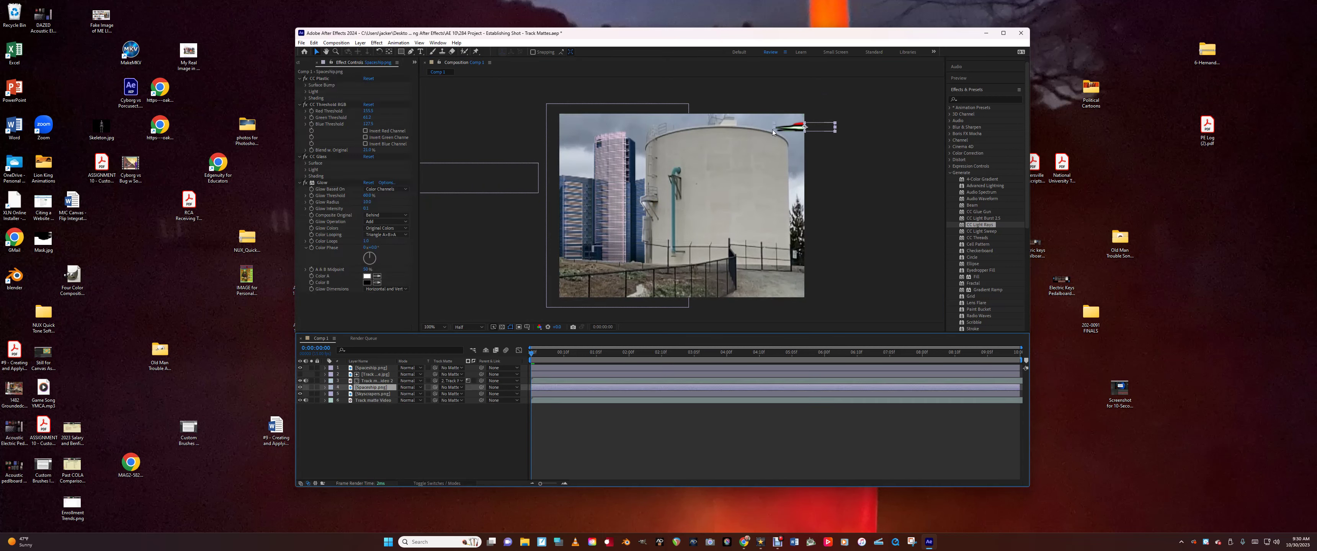
left_click_drag(801, 129, 729, 149)
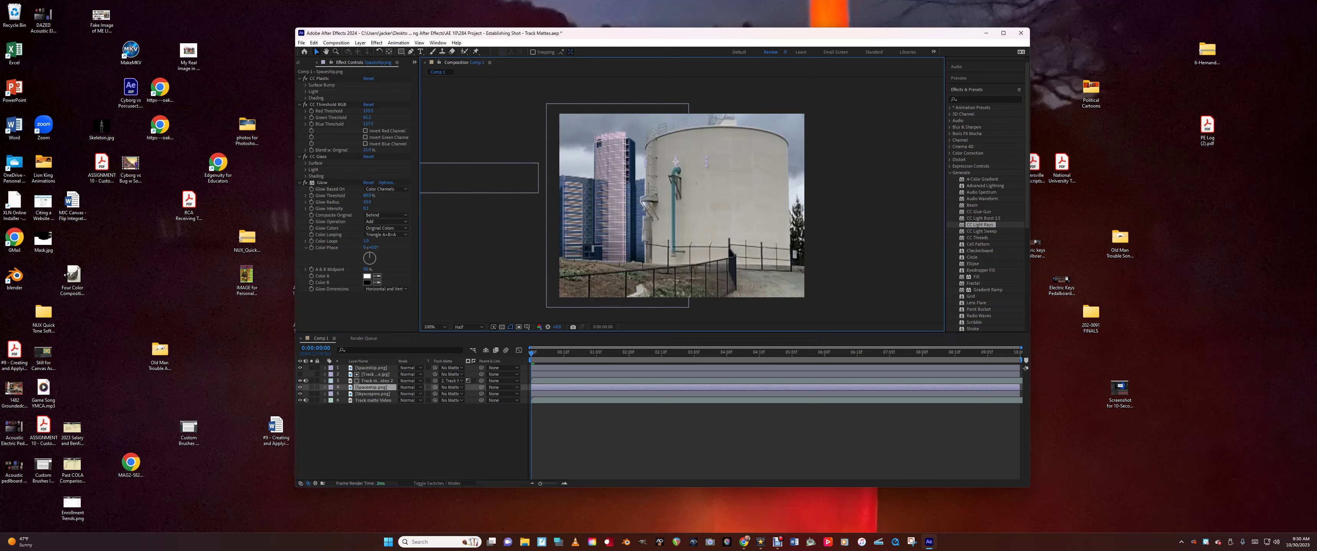
left_click_drag(654, 167, 845, 108)
Place the spaceship just above the frame's top right and set a Position keyframe at 0:00.
left_click(325, 390)
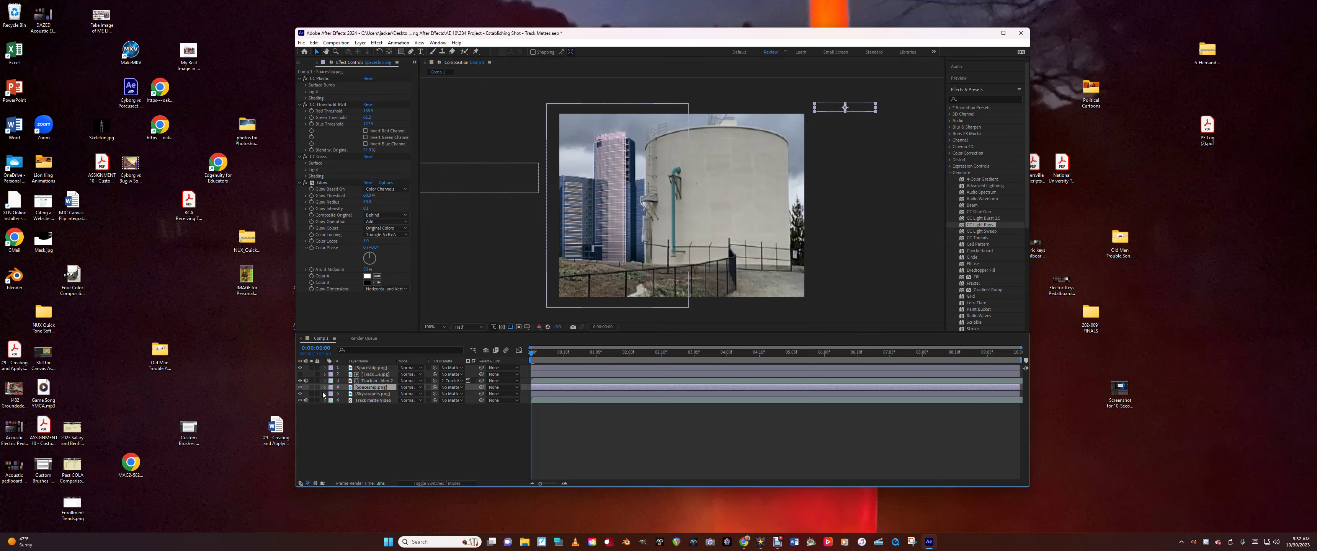
left_click(325, 389)
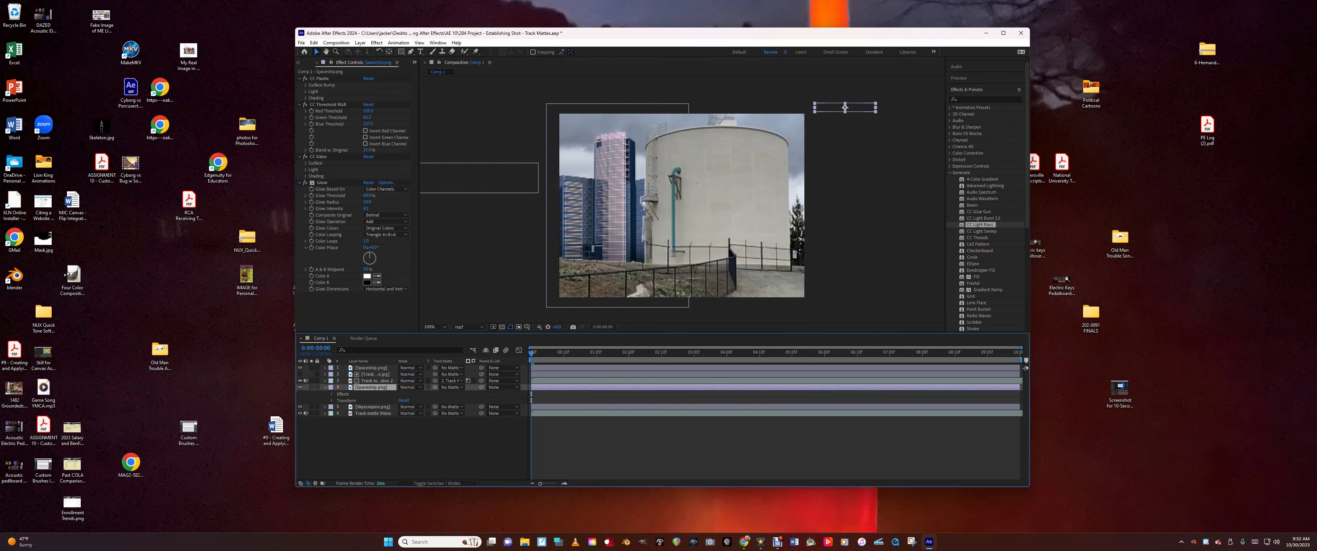
left_click(332, 401)
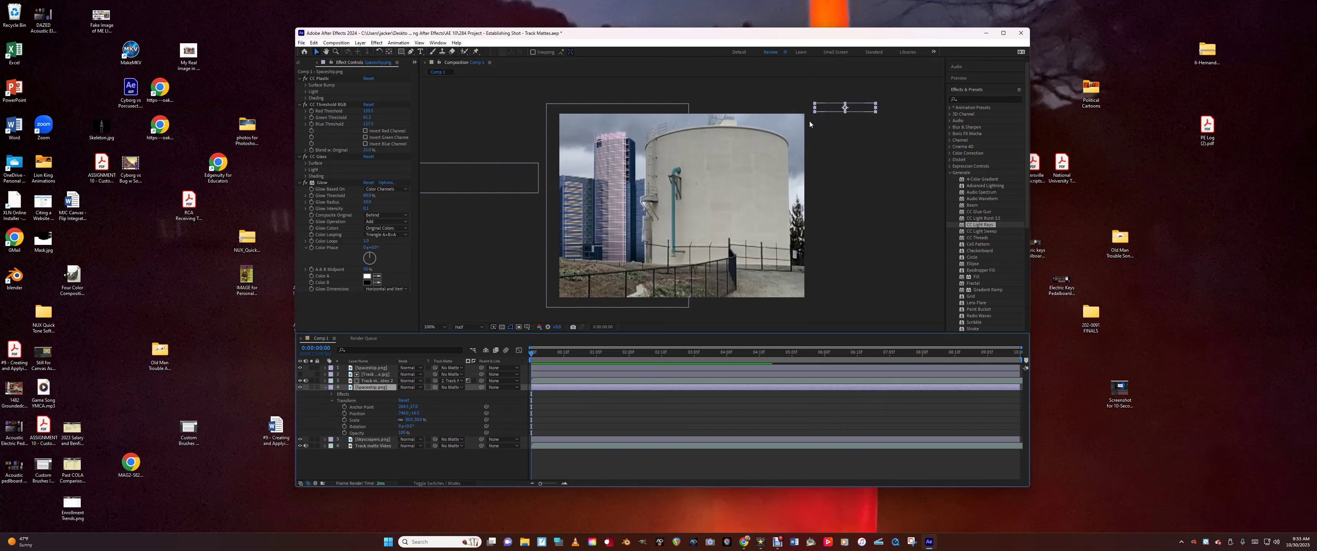
left_click_drag(845, 106, 758, 95)
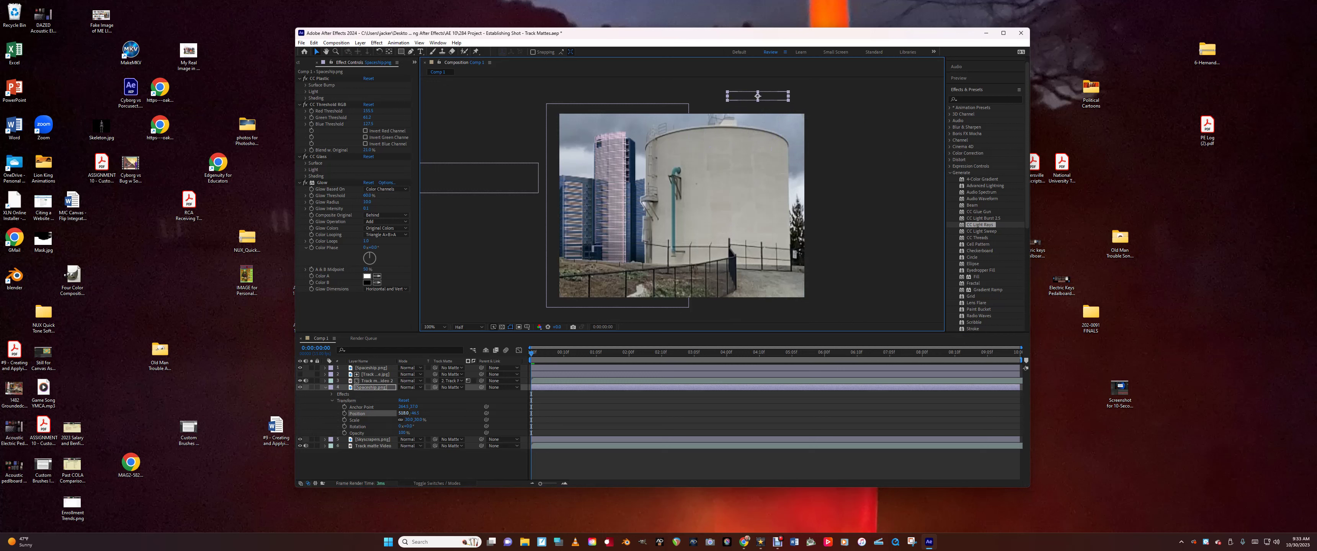
left_click(345, 416)
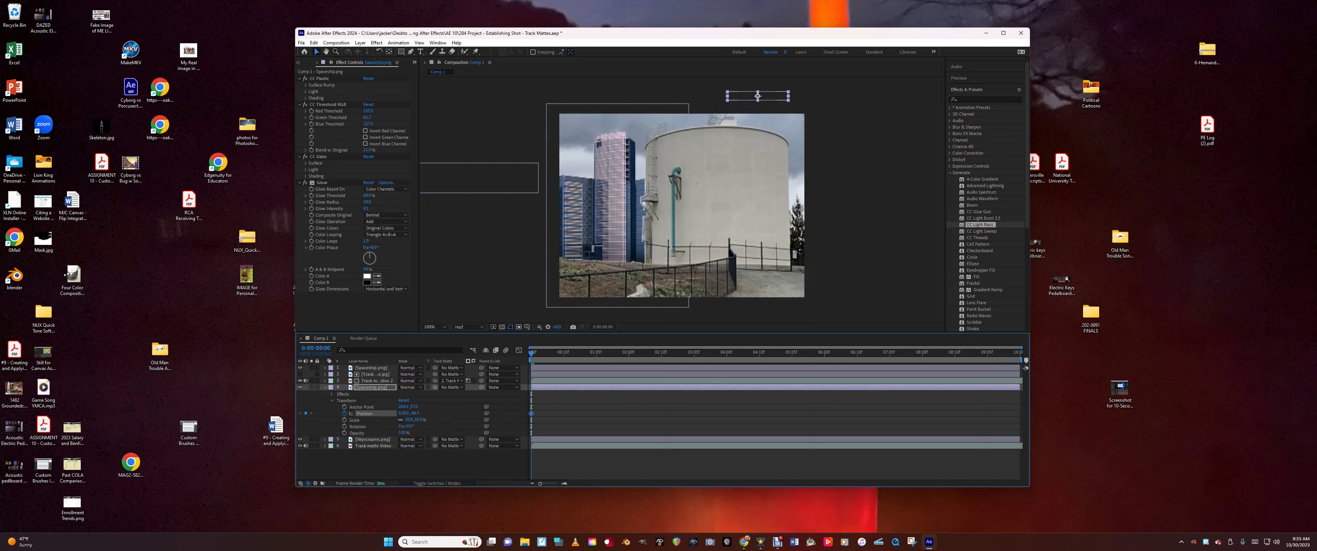
Add Position keyframes bringing the ship down into the sky around 3.5 s and to the left edge at 5:05.
left_click_drag(532, 357, 727, 372)
left_click_drag(771, 95, 739, 127)
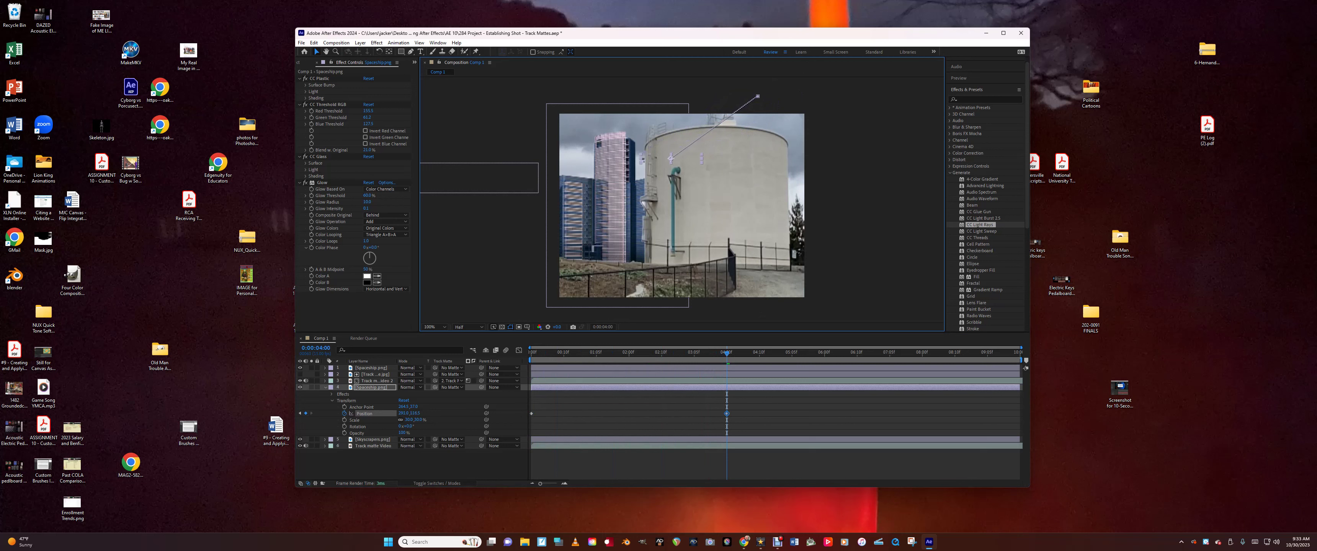
left_click_drag(653, 169, 608, 188)
left_click_drag(728, 357, 792, 356)
left_click_drag(604, 197, 504, 205)
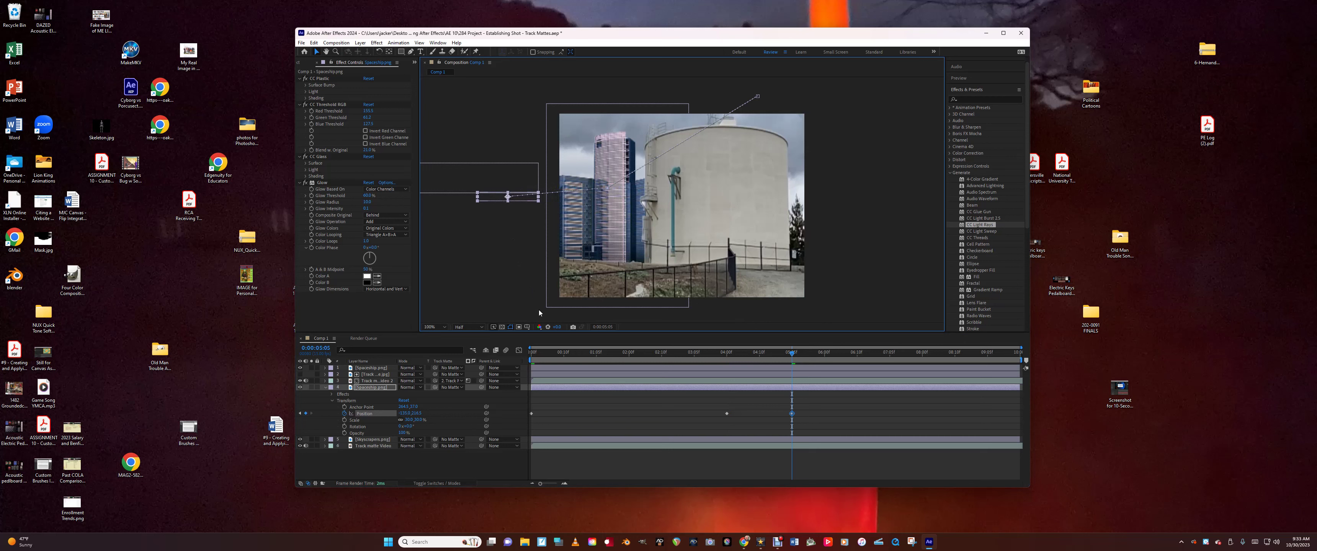
left_click(473, 176)
left_click_drag(473, 177, 470, 197)
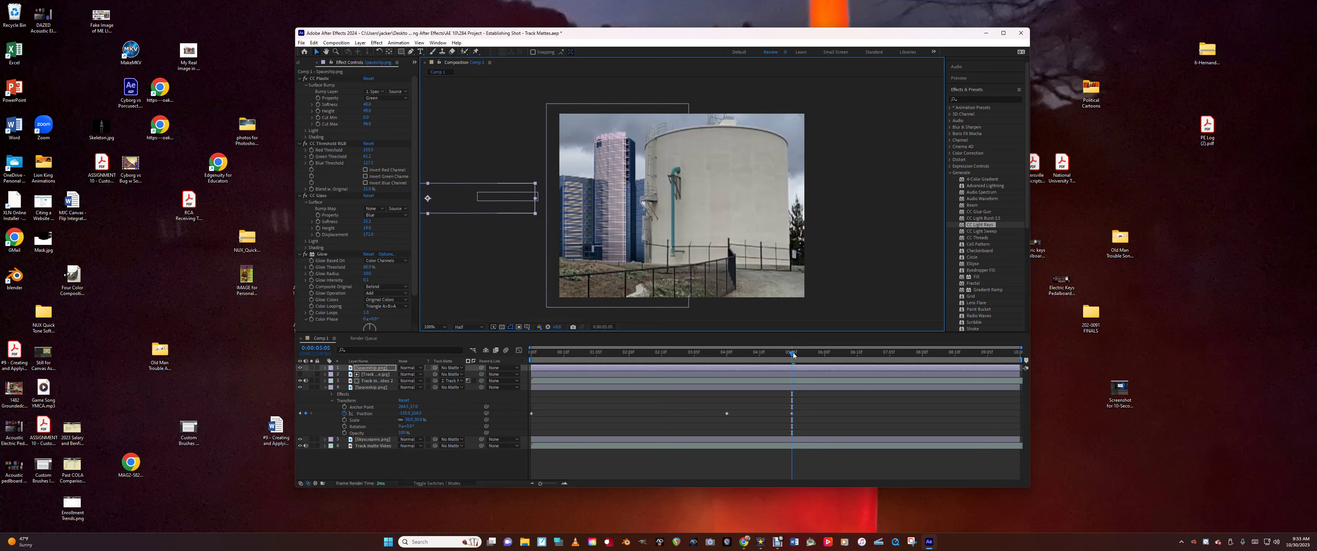
left_click(794, 353)
key("Home")
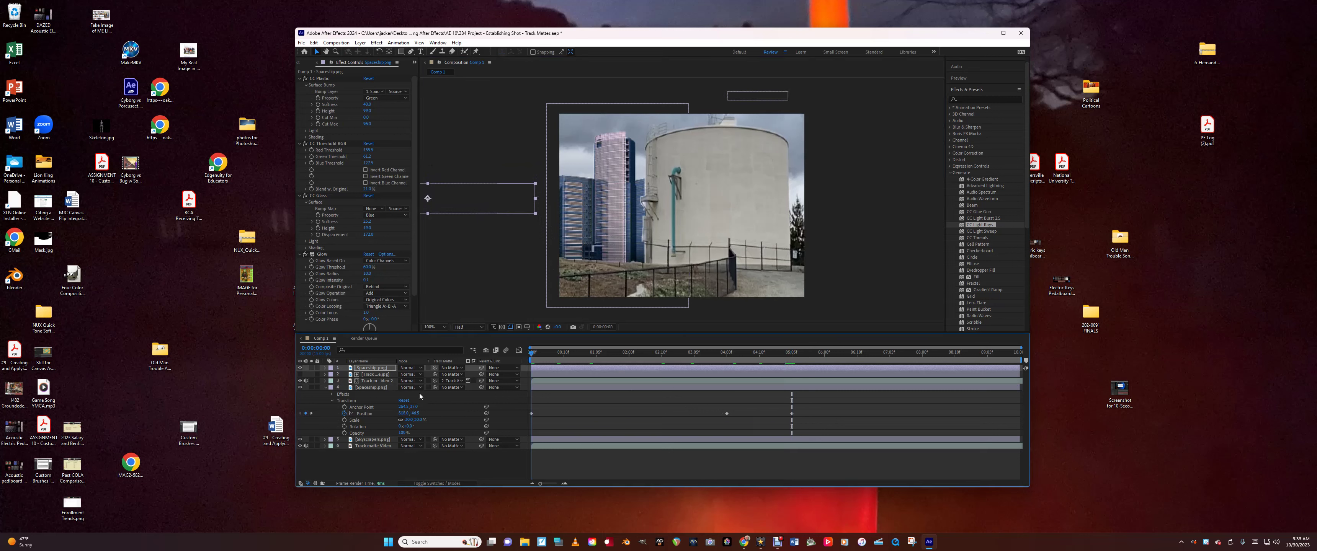
key("space")
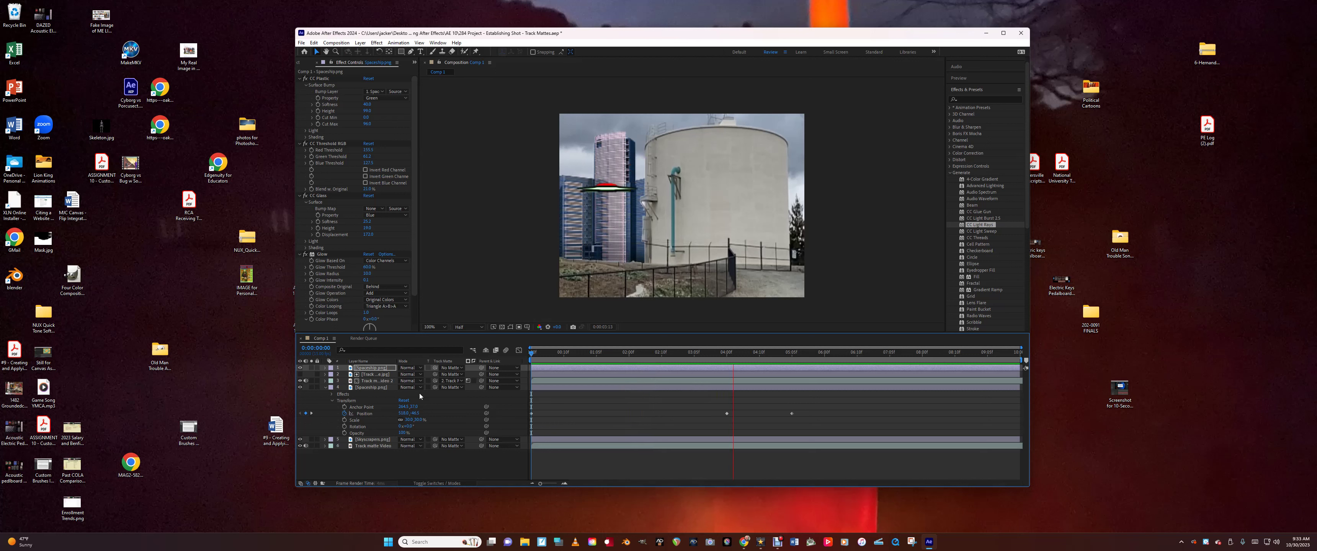
key("space")
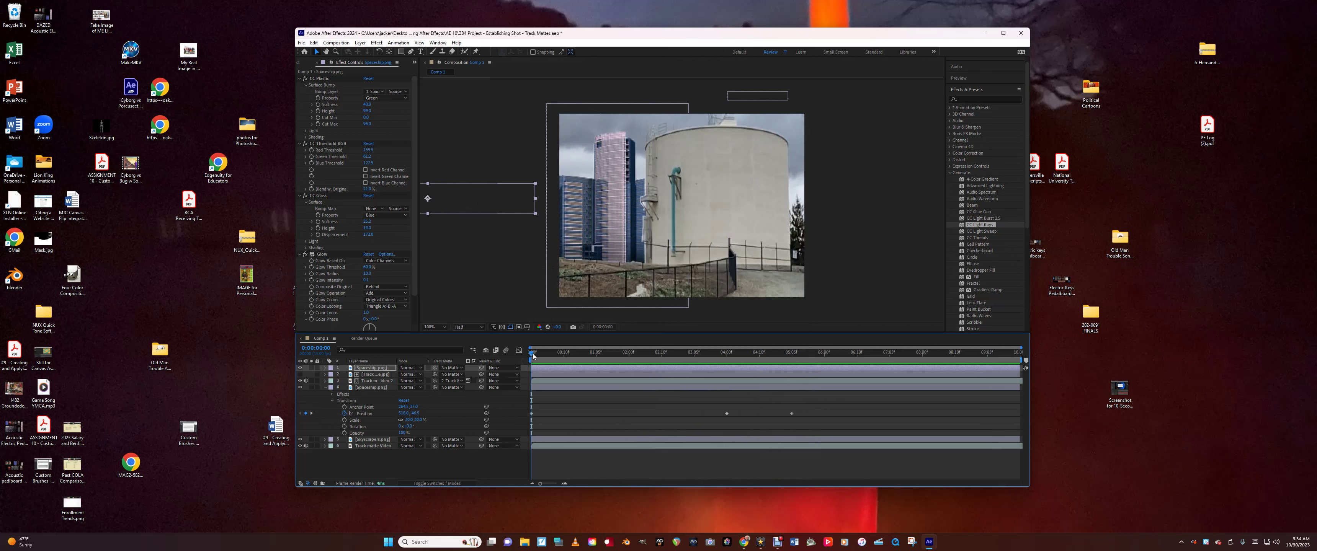
Start Scale keyframes at 30%, add one at 13 frames, and set 41% at 3:01.
left_click_drag(533, 357, 515, 382)
left_click(345, 421)
left_click_drag(532, 357, 585, 366)
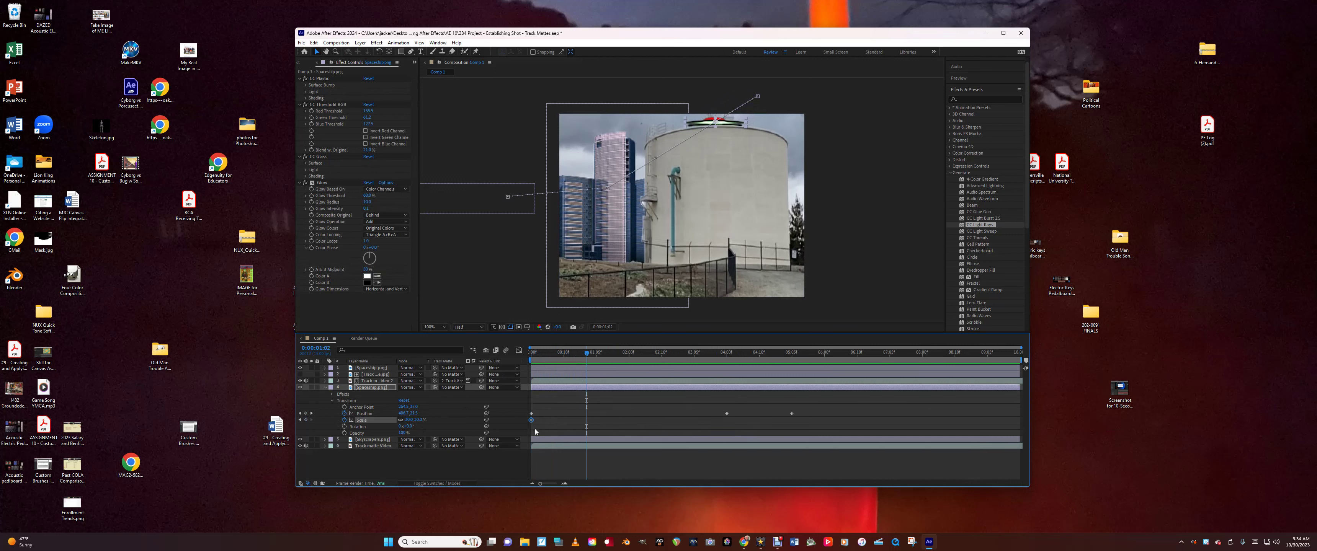
key("alt+shift+s")
left_click_drag(587, 356, 684, 393)
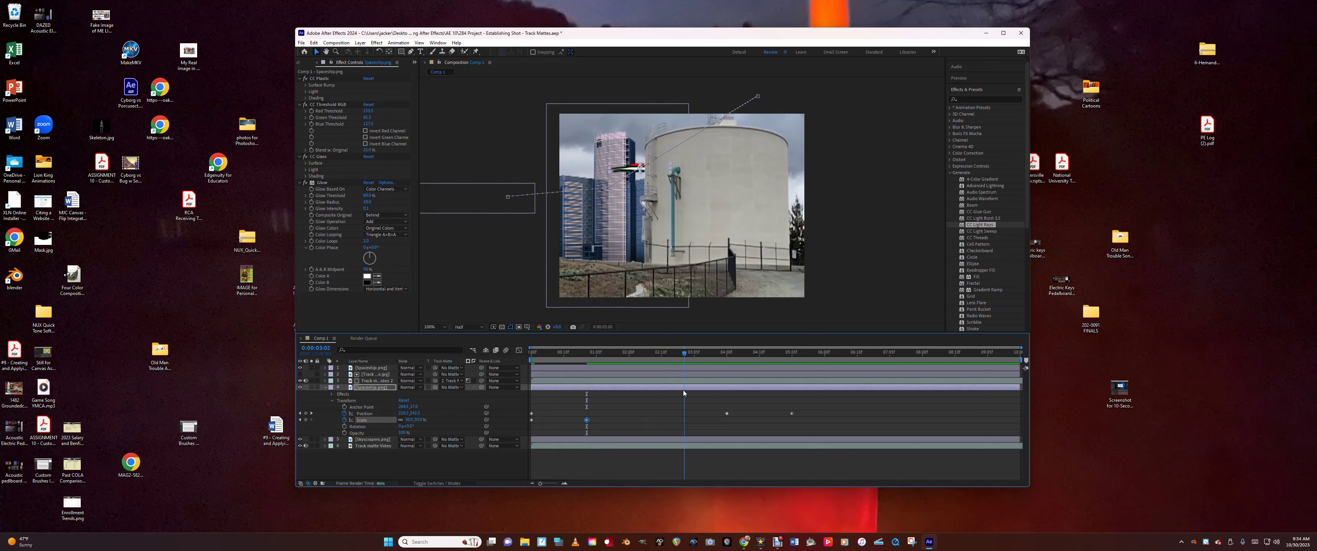
left_click_drag(684, 393, 672, 396)
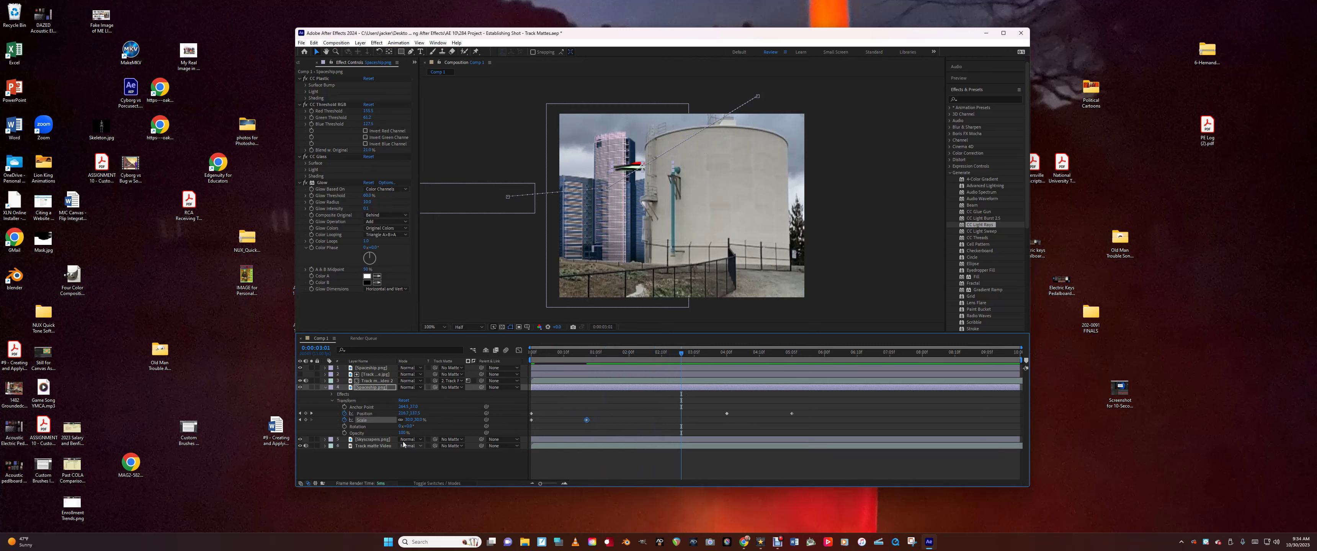
left_click_drag(407, 420, 415, 420)
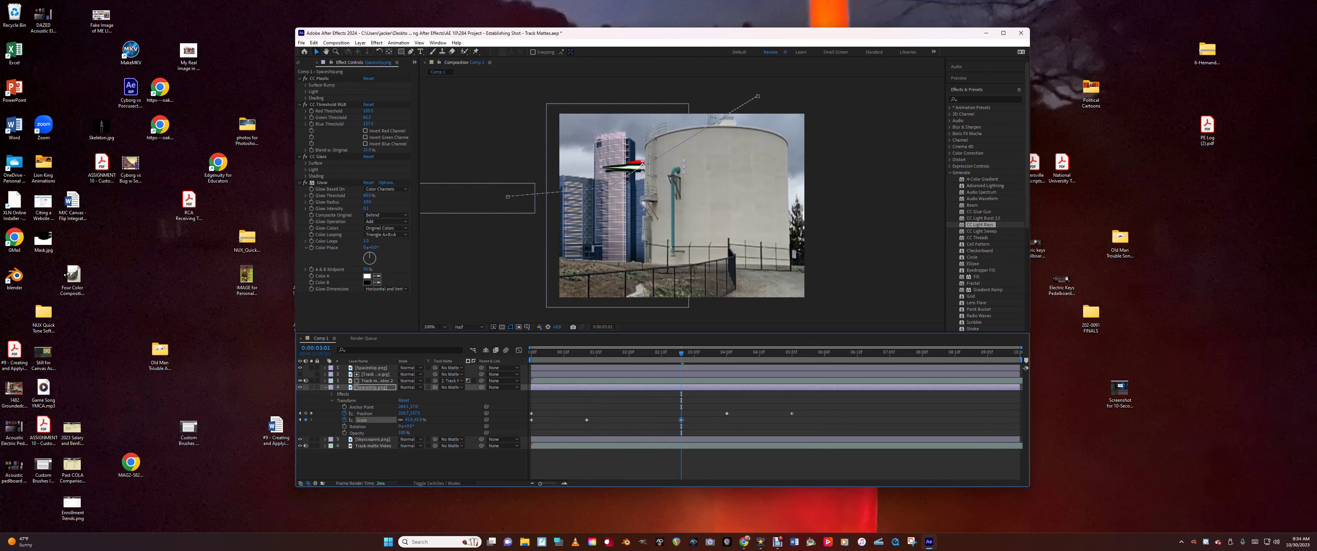
Key Scale 52% at 4:02, 70% at 4:12, 101% at 5:05, and push the final position further left.
left_click_drag(682, 356, 736, 369)
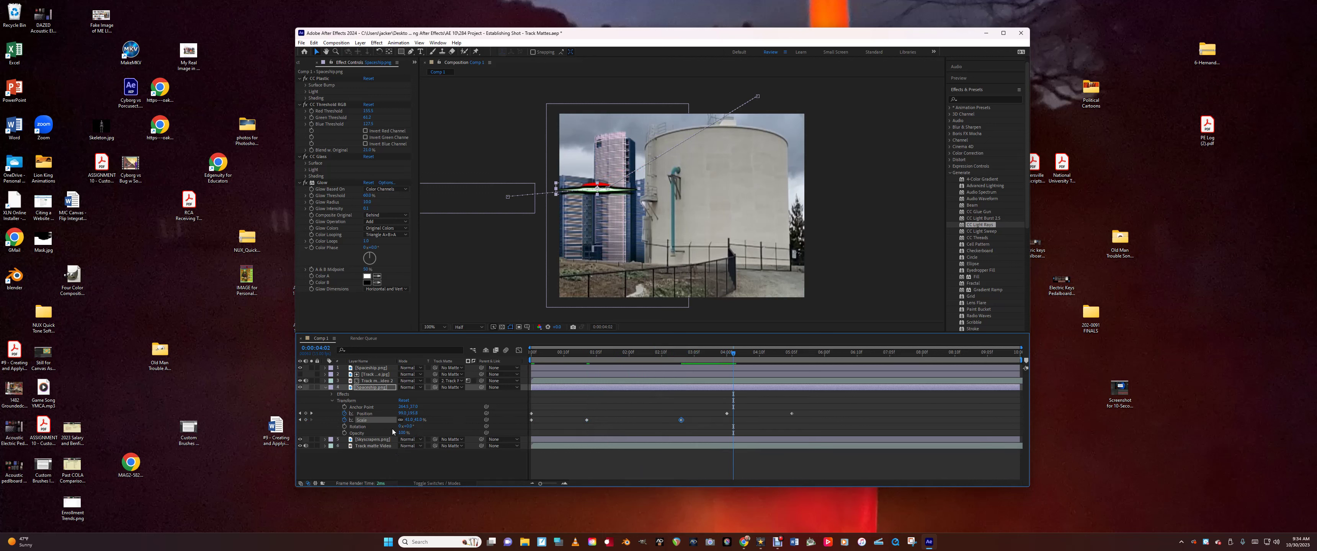
left_click_drag(408, 420, 416, 420)
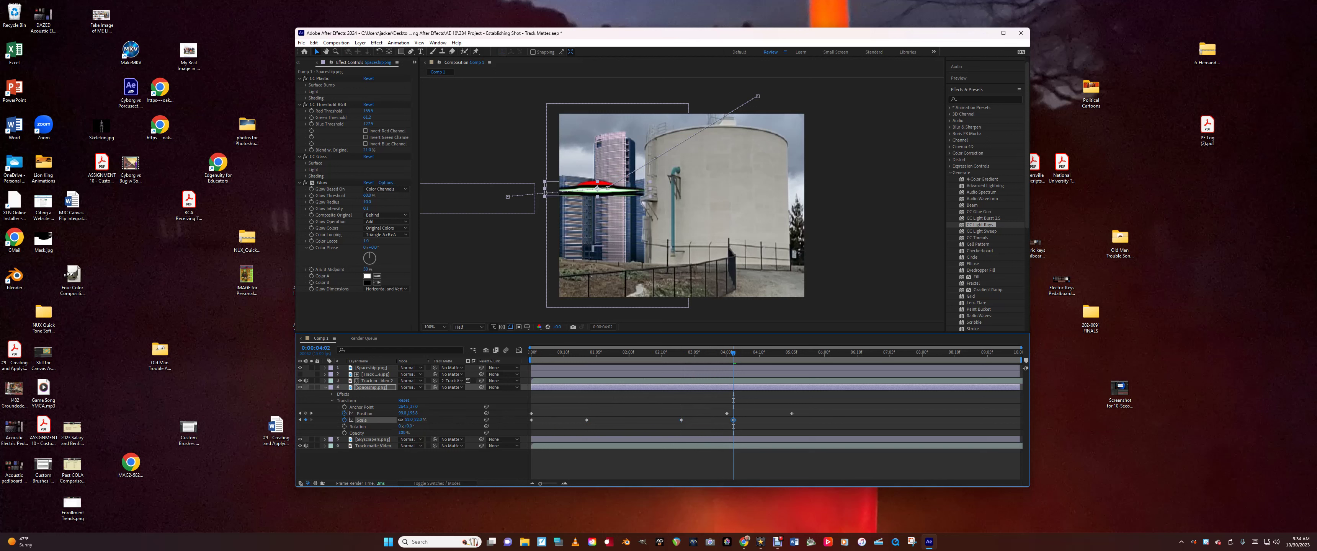
left_click_drag(733, 356, 766, 372)
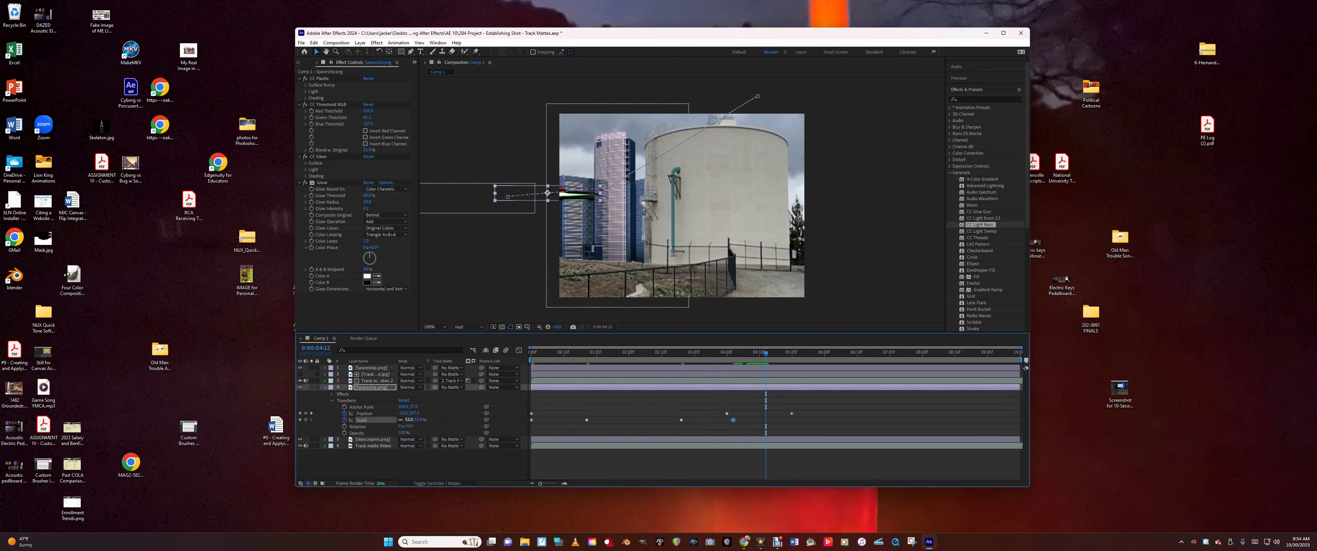
left_click_drag(407, 420, 419, 420)
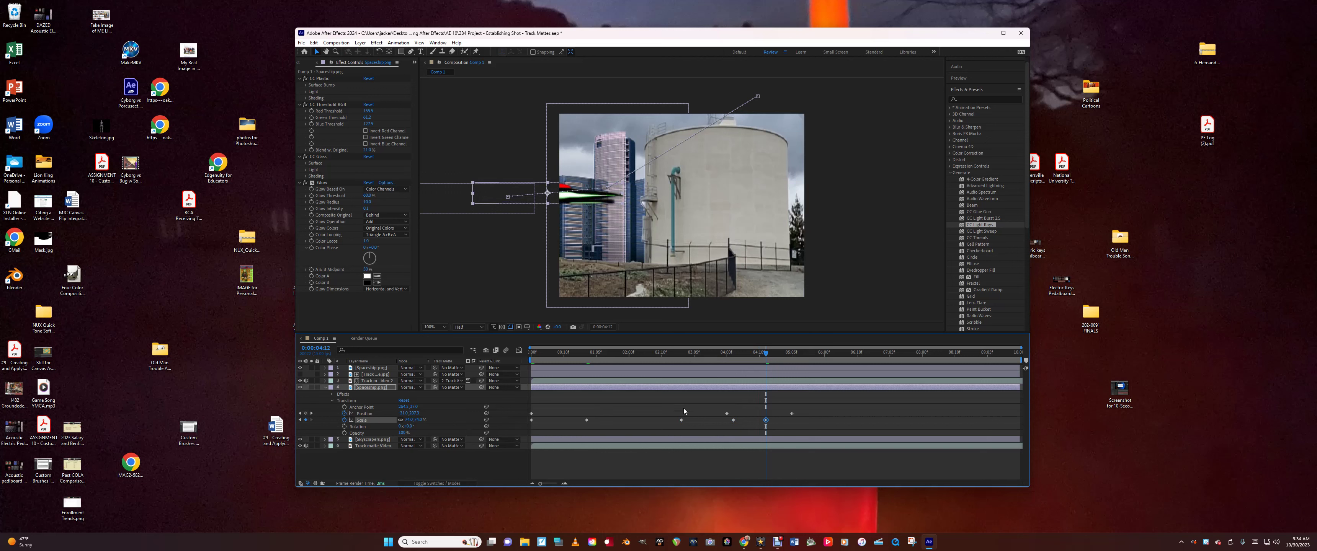
left_click(790, 363)
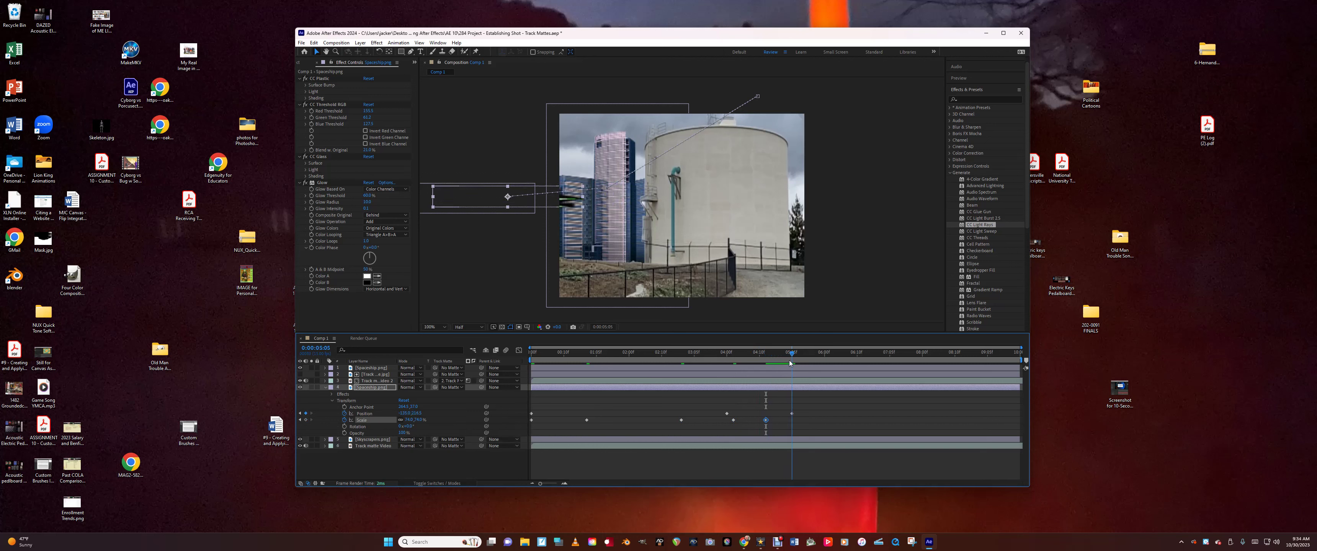
left_click_drag(409, 420, 417, 420)
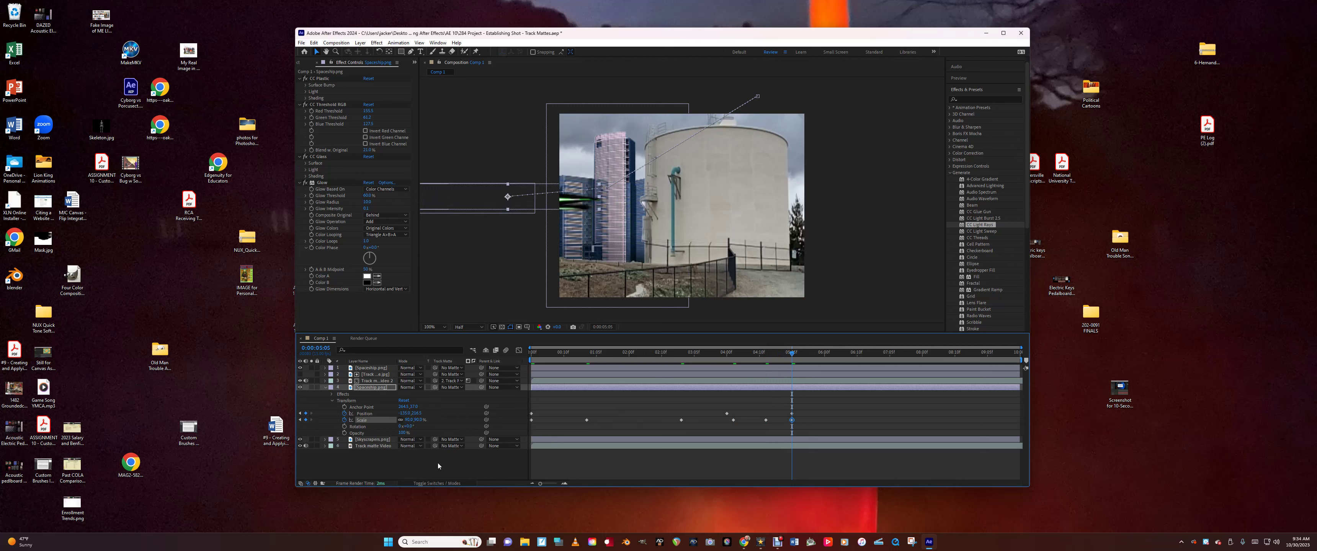
left_click(369, 414)
left_click_drag(564, 202, 513, 206)
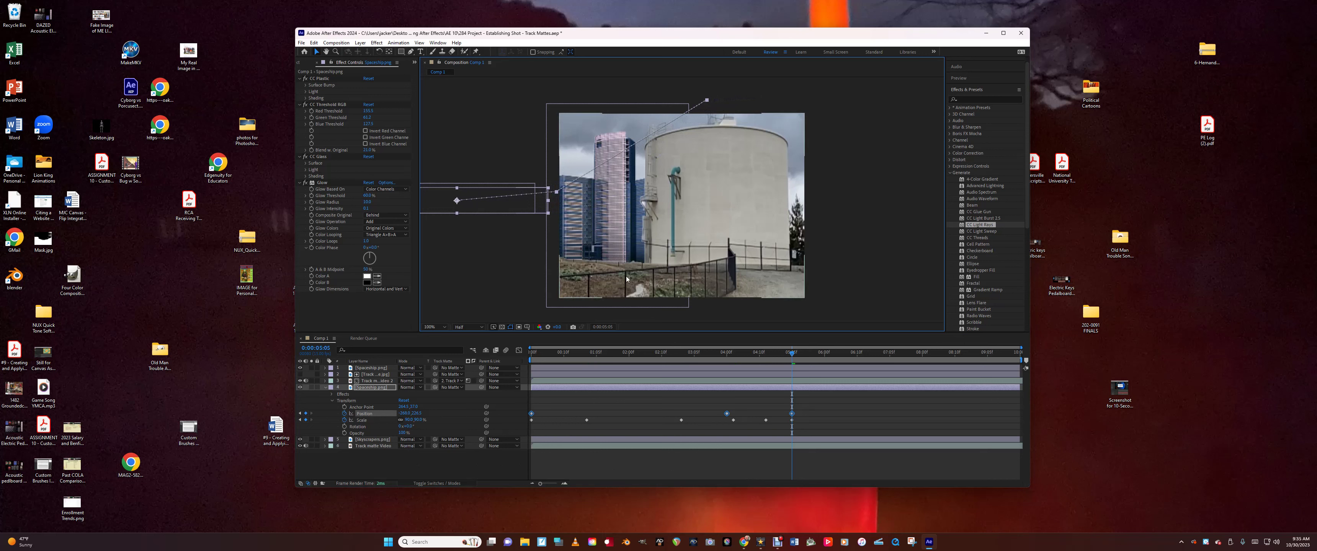
key("space")
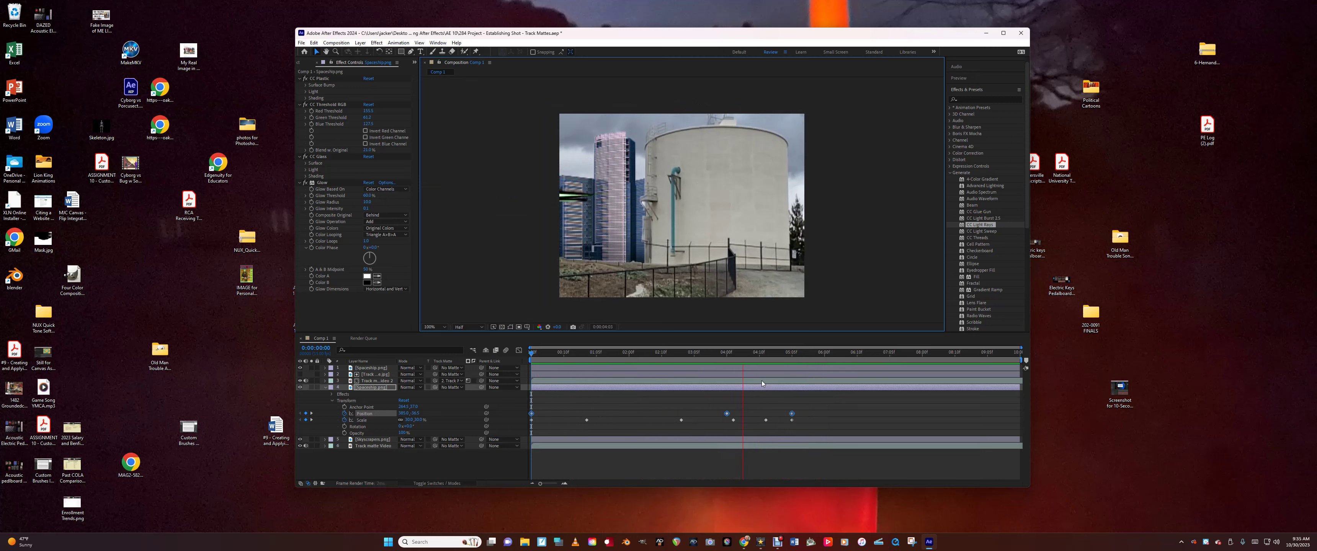
key("space")
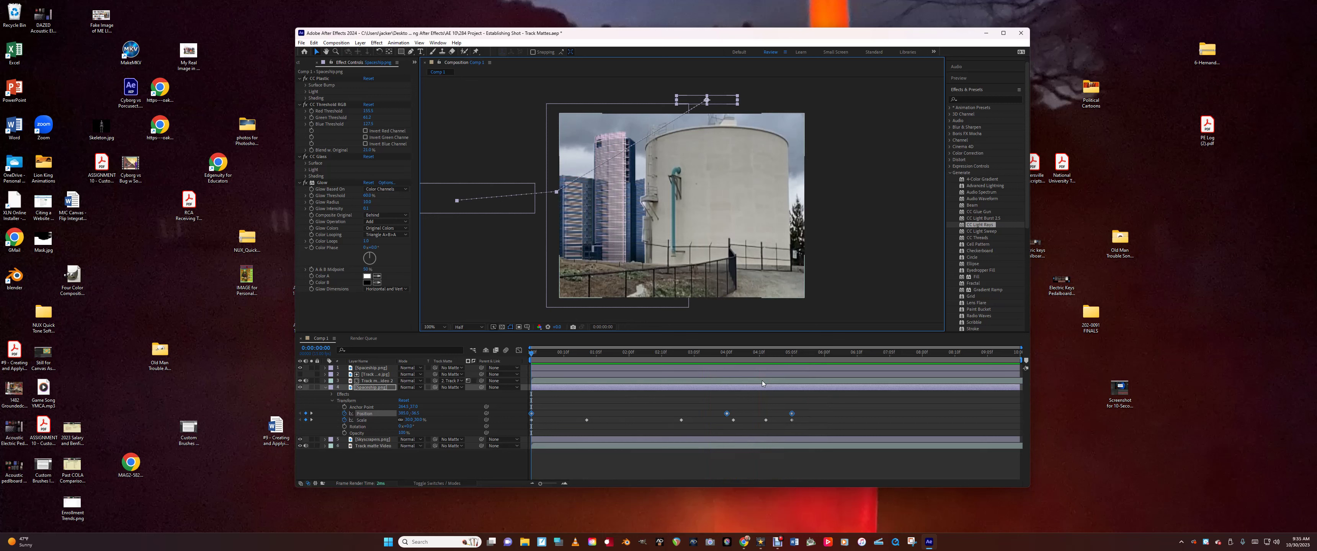
key("space")
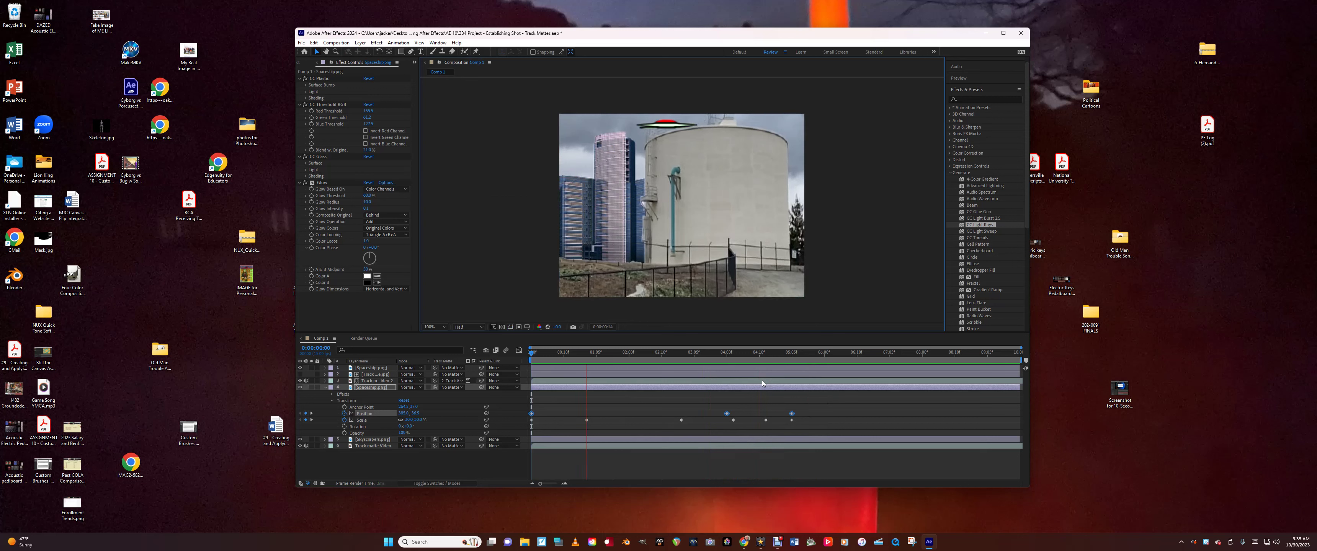
key("space")
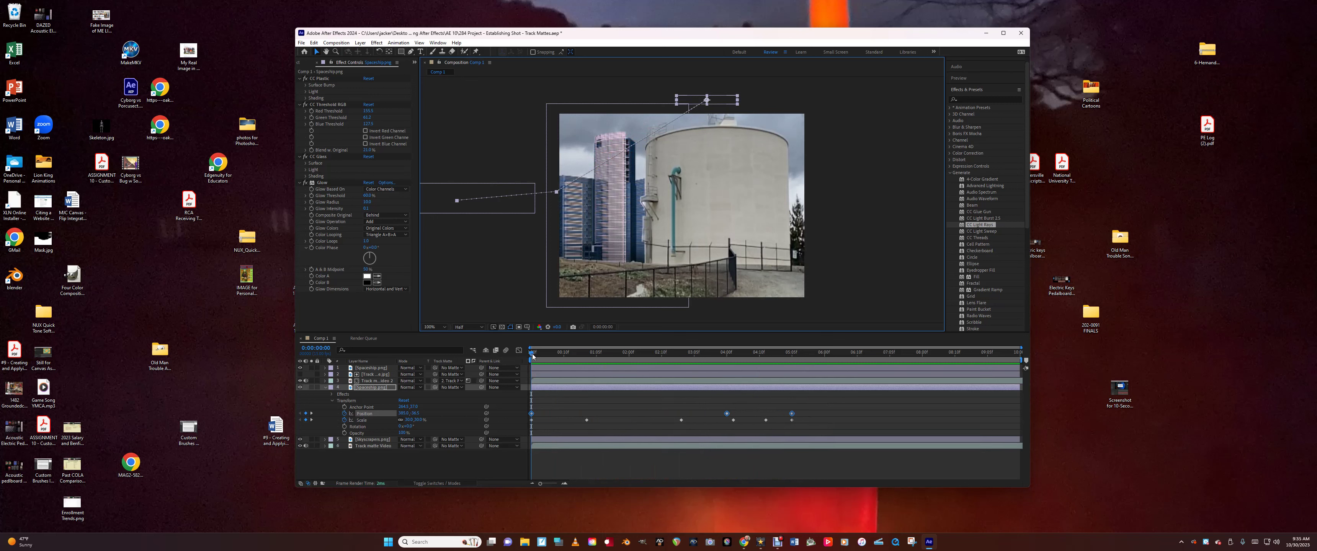
left_click(521, 424)
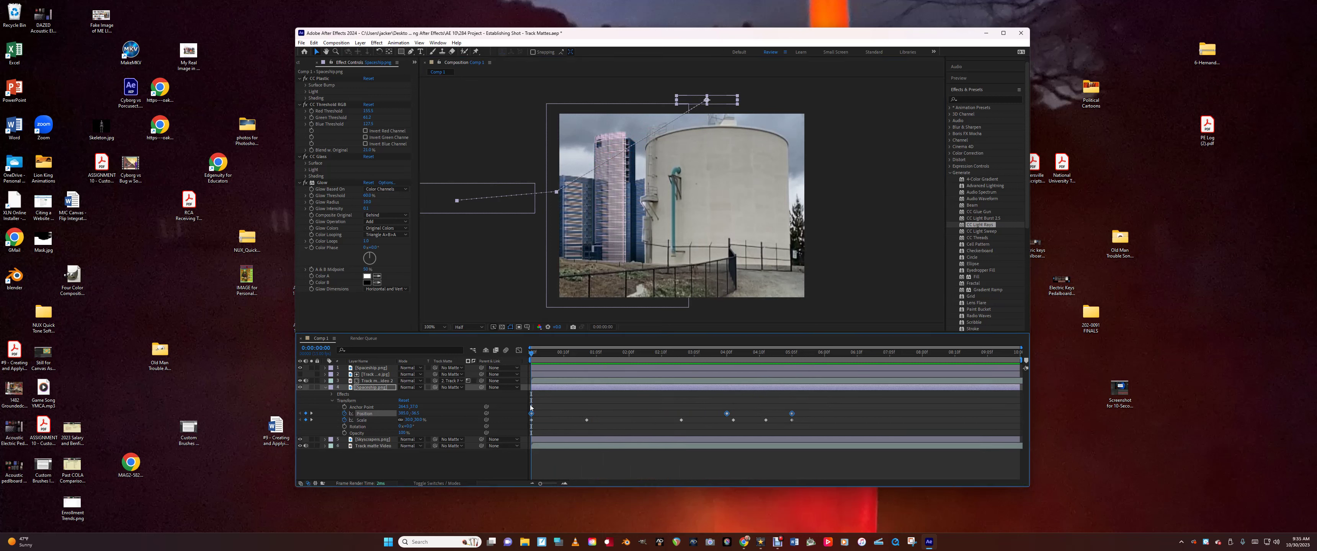
left_click_drag(532, 355, 504, 354)
left_click_drag(707, 102, 749, 102)
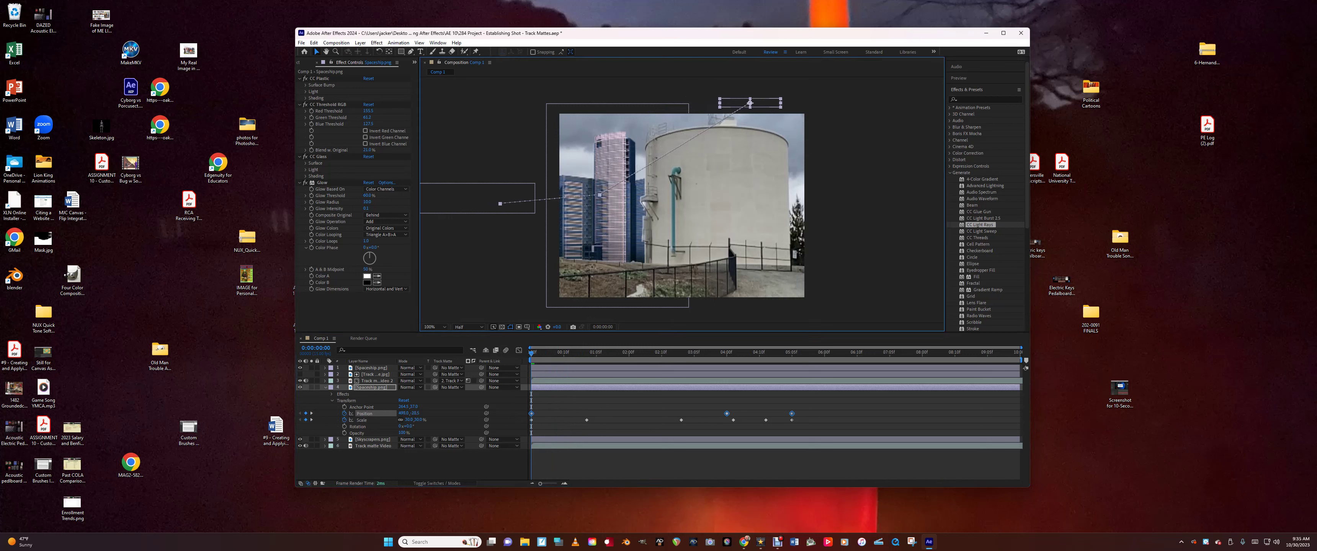
key("space")
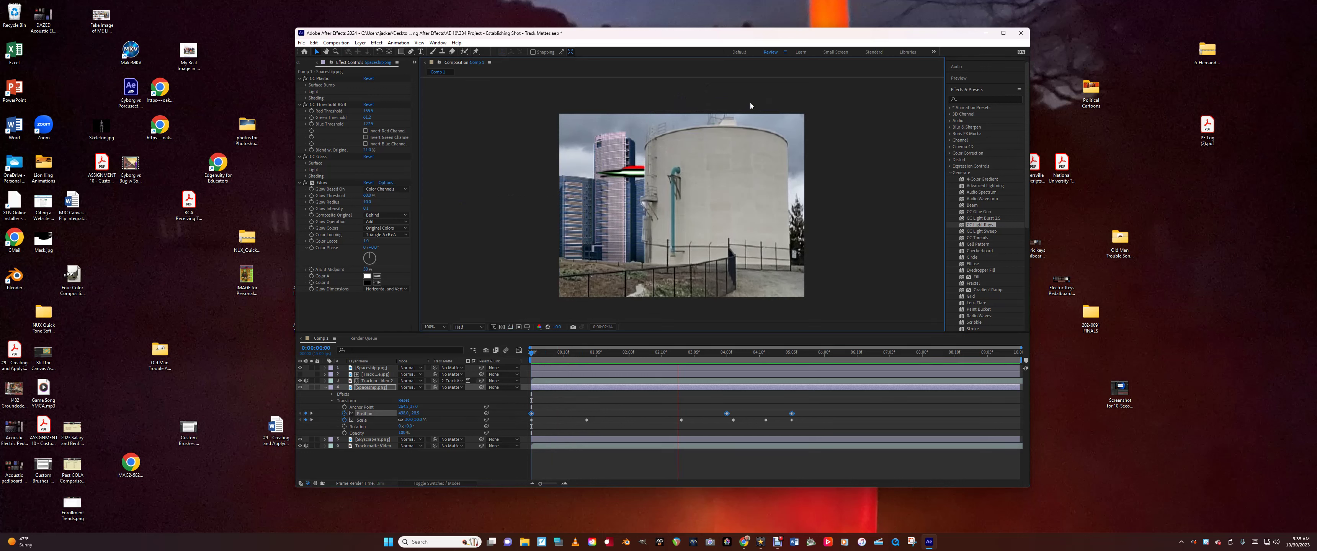
key("space")
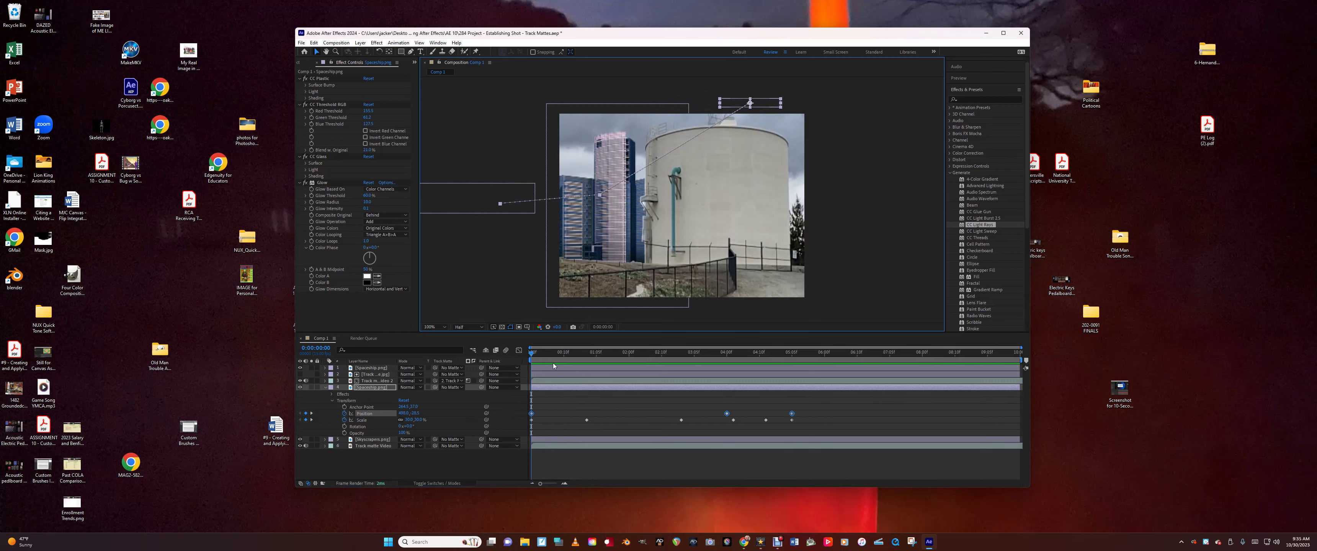
key("space")
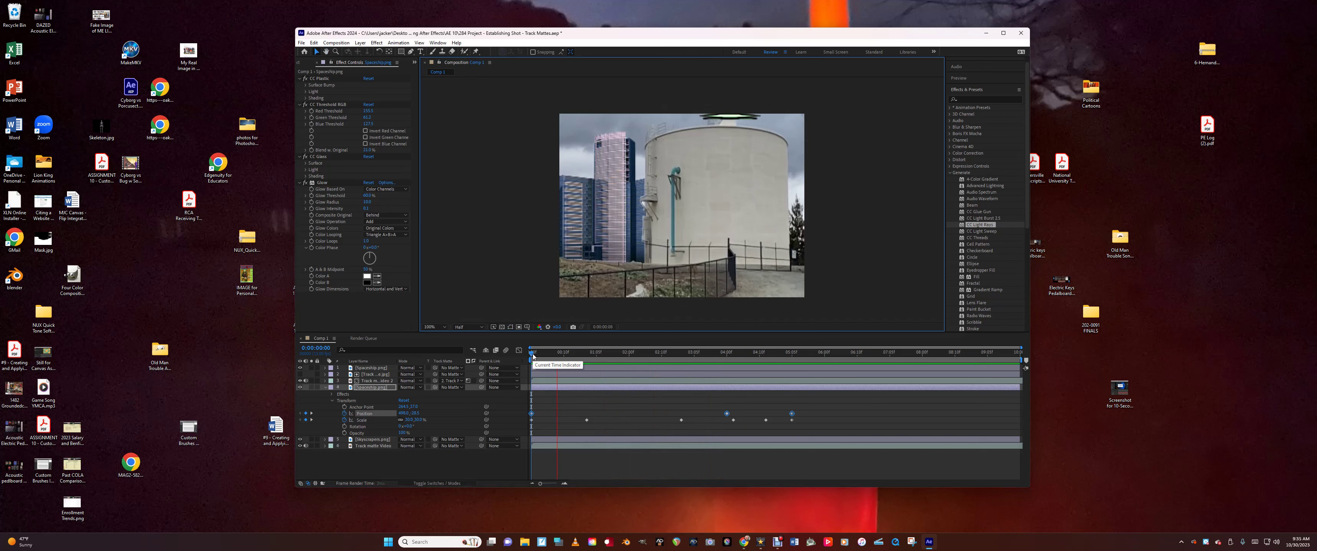
key("space")
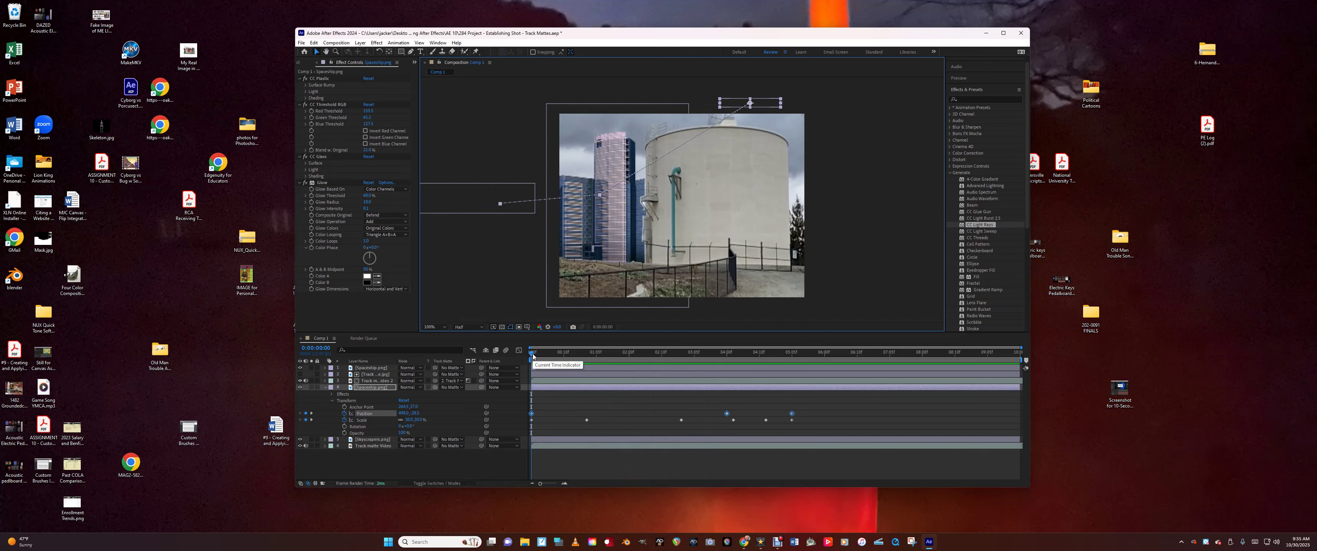
key("space")
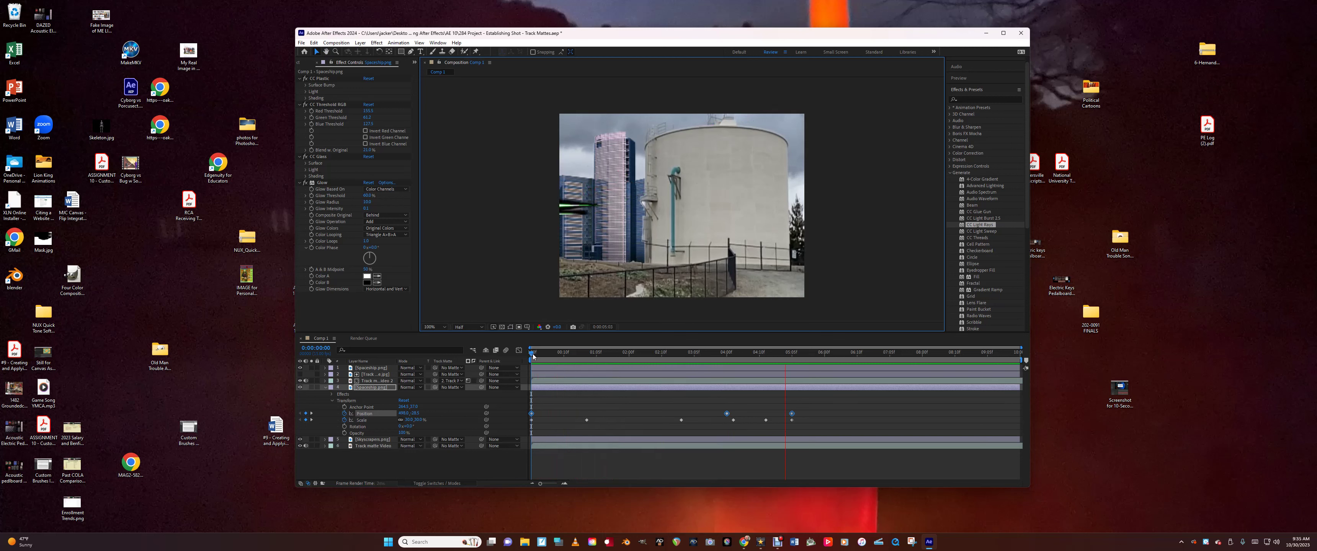
key("space")
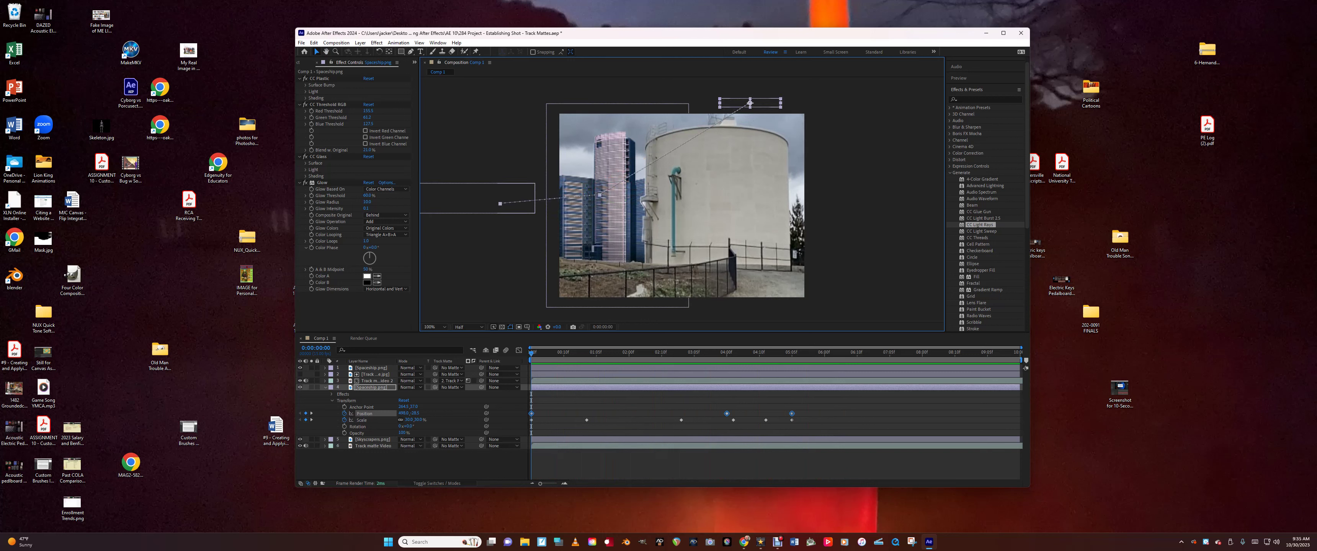
Drag the 5:05 Position keyframe left to -295, 222.5 and preview the flight.
left_click_drag(530, 355, 793, 392)
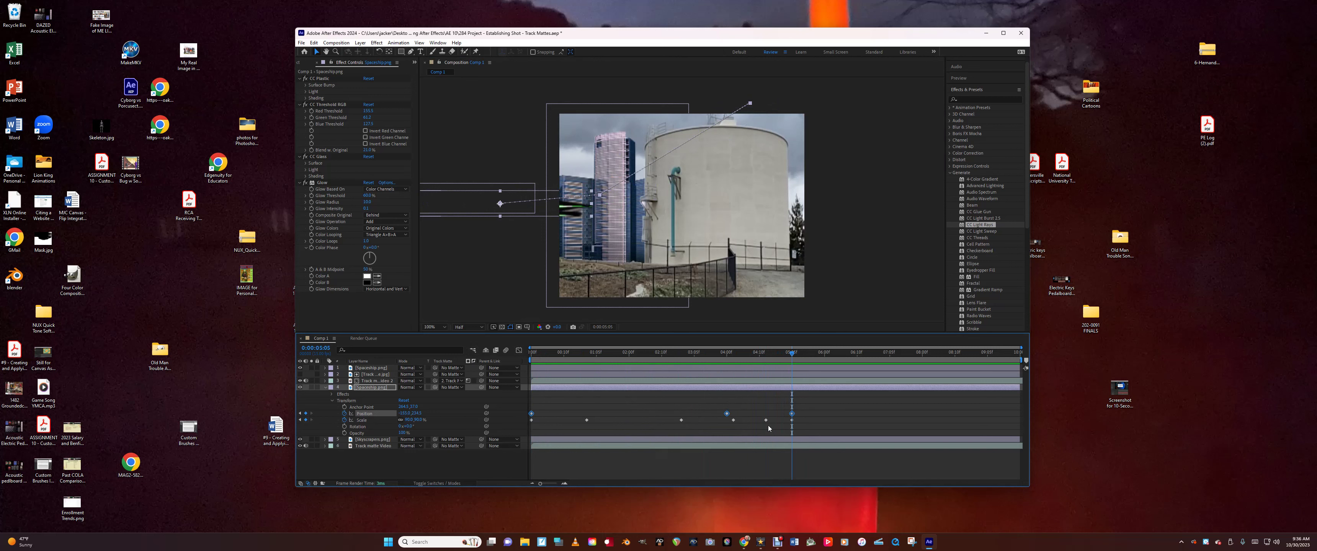
left_click(783, 418)
left_click(791, 413)
left_click_drag(522, 211, 467, 208)
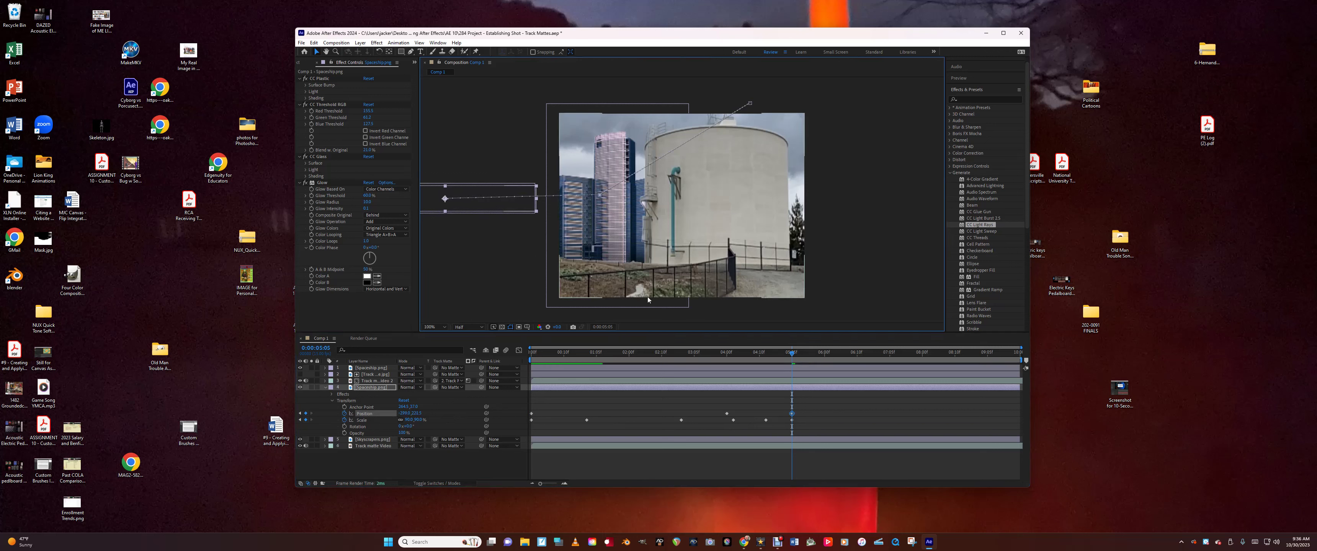
key("space")
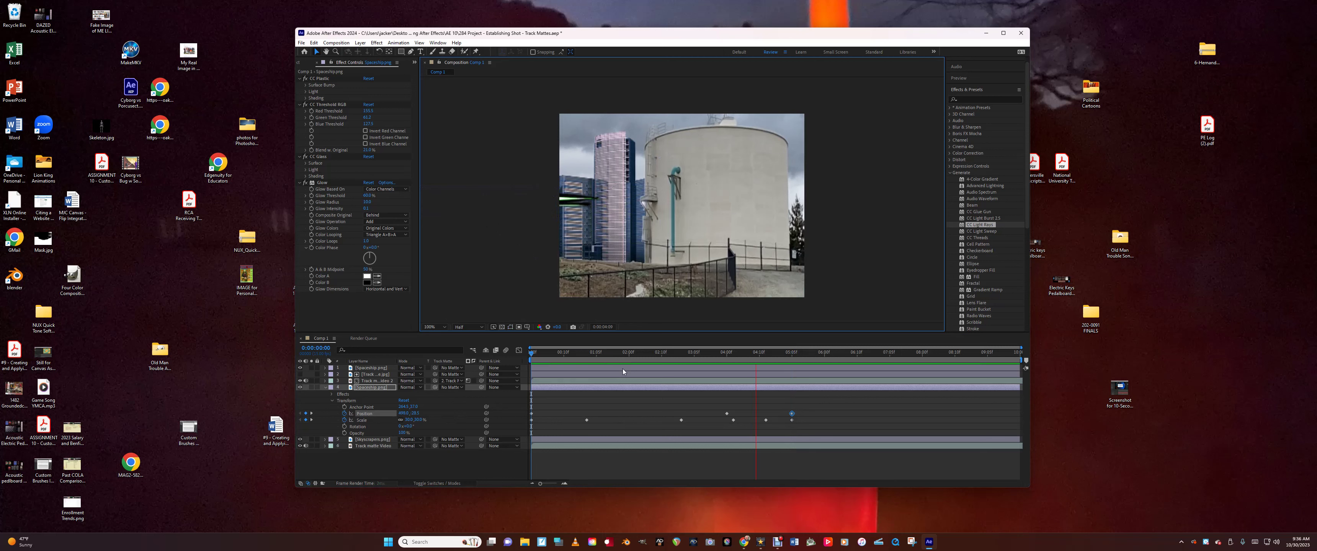
key("space")
key("space")
key("space")
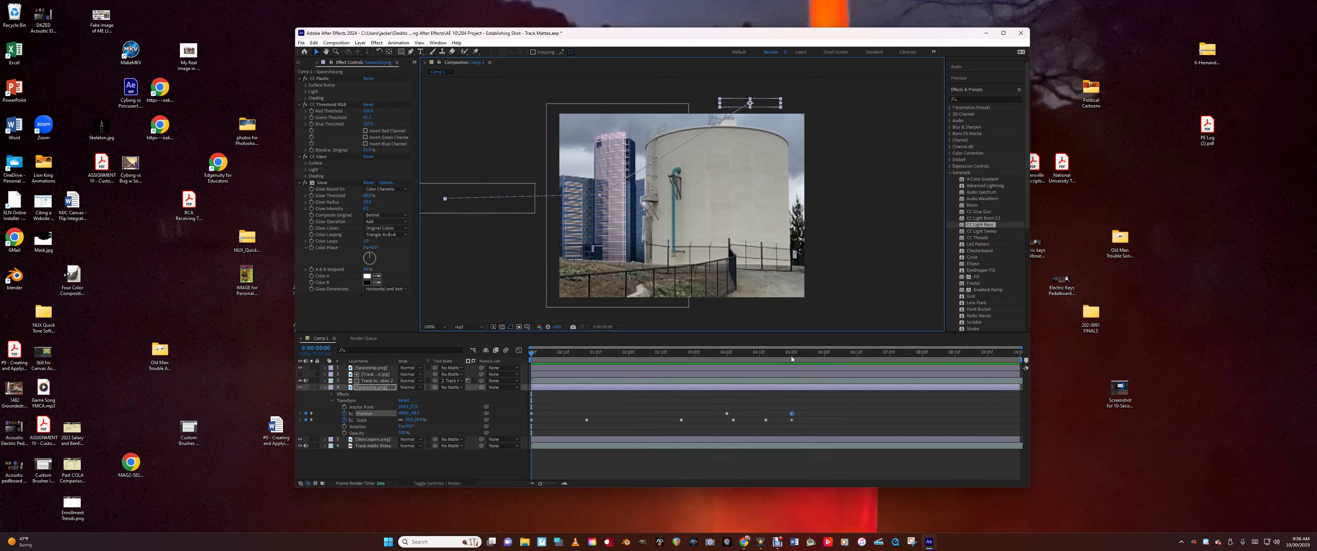
left_click(324, 388)
Keyframe the second Spaceship.png's Position at 0:00, then move it rightward at 6:04.
left_click(369, 369)
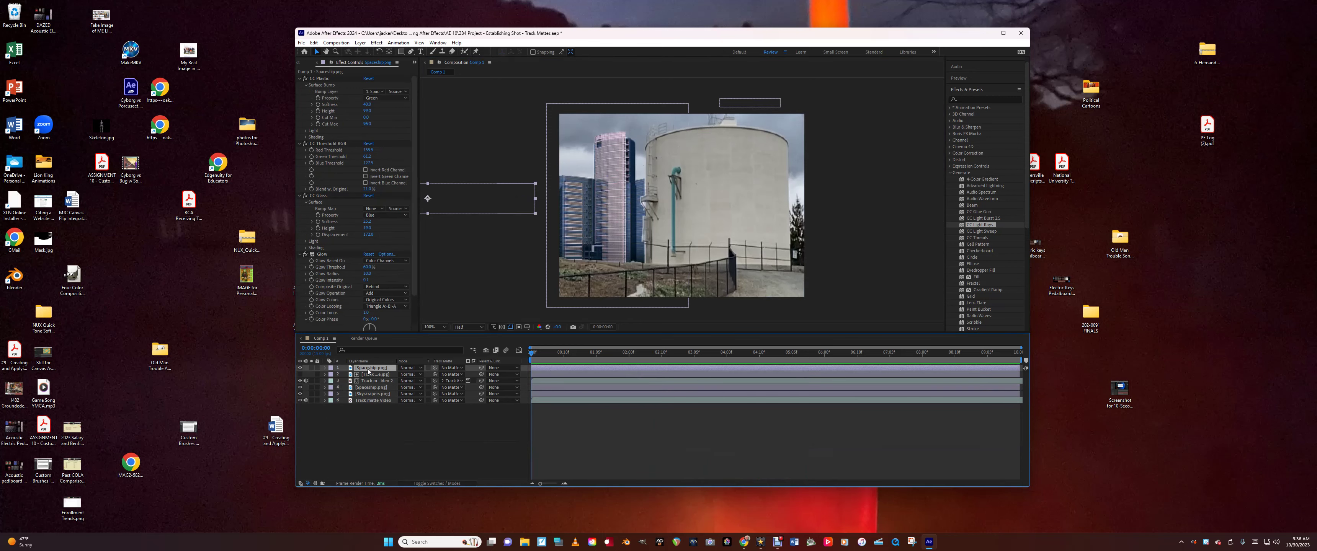
left_click(324, 369)
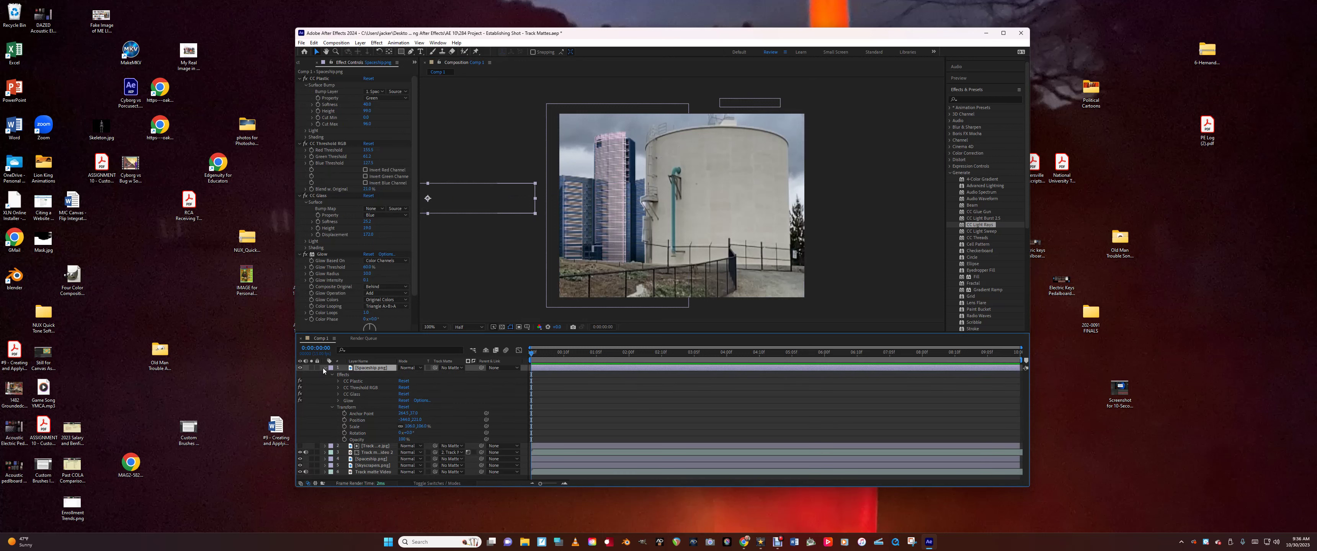
left_click(325, 368)
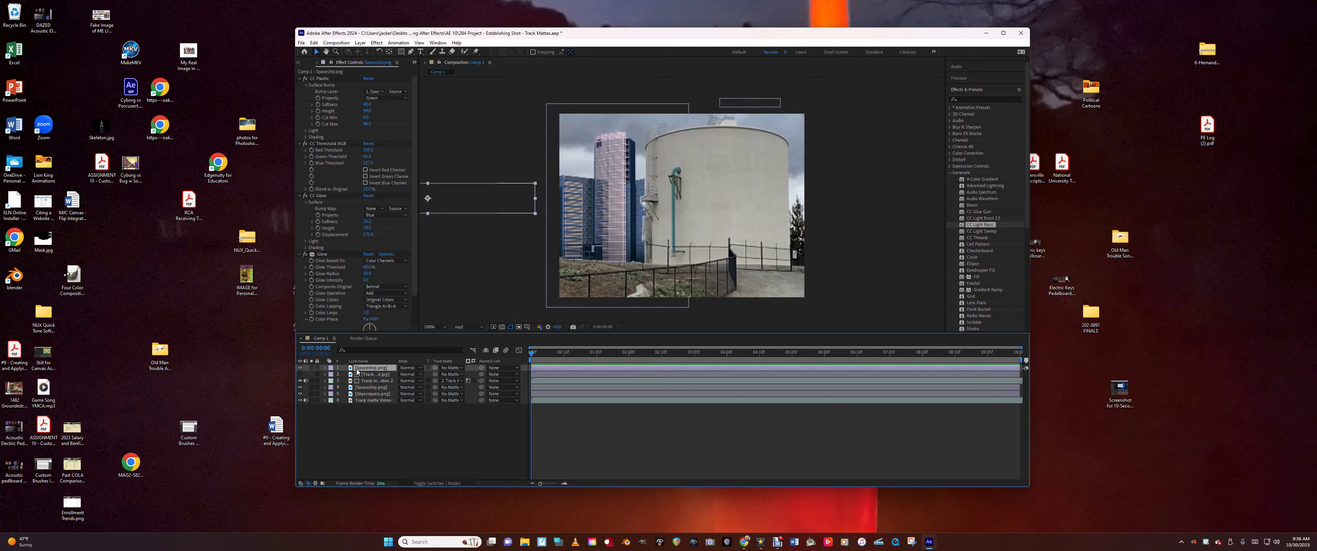
left_click(324, 368)
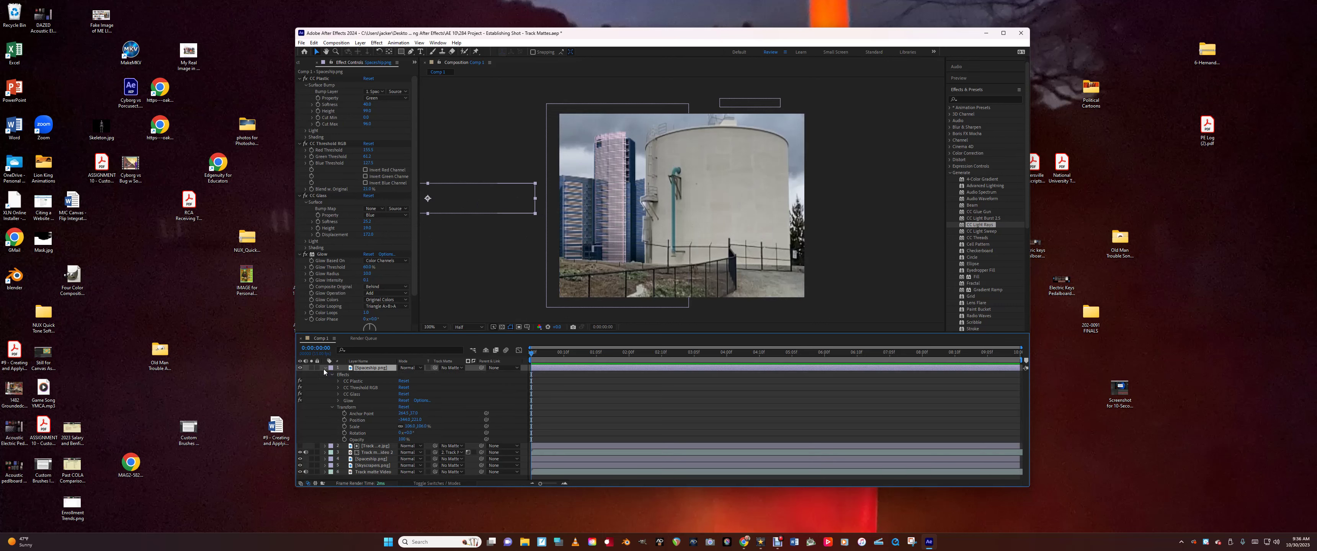
left_click(344, 420)
left_click_drag(532, 357, 794, 390)
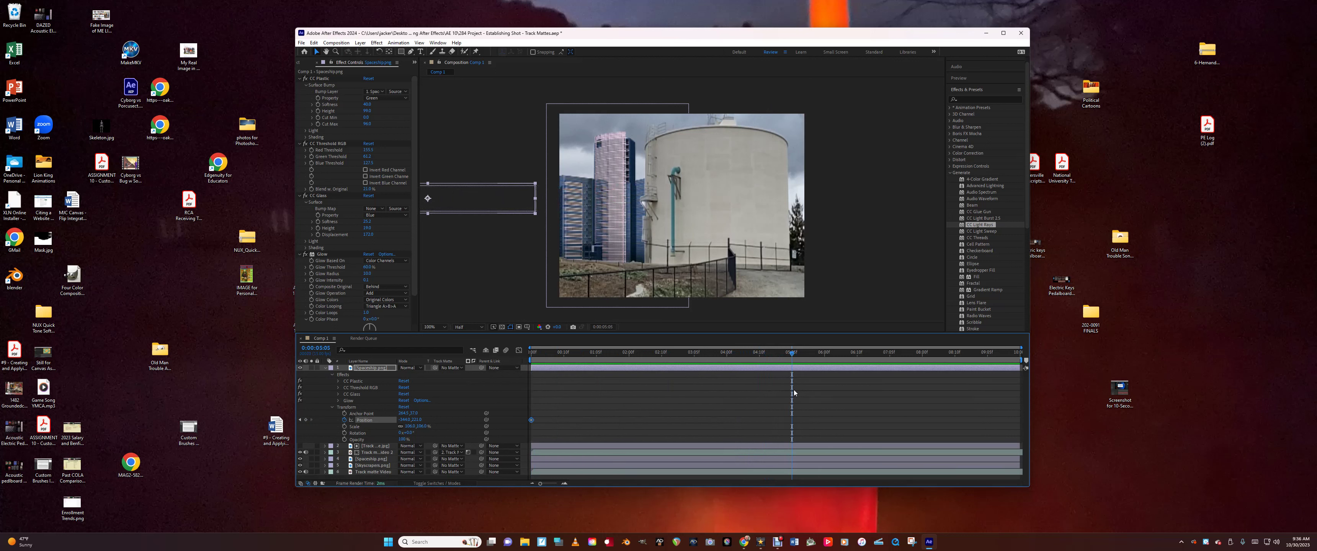
left_click_drag(791, 354, 889, 365)
left_click_drag(499, 199, 759, 166)
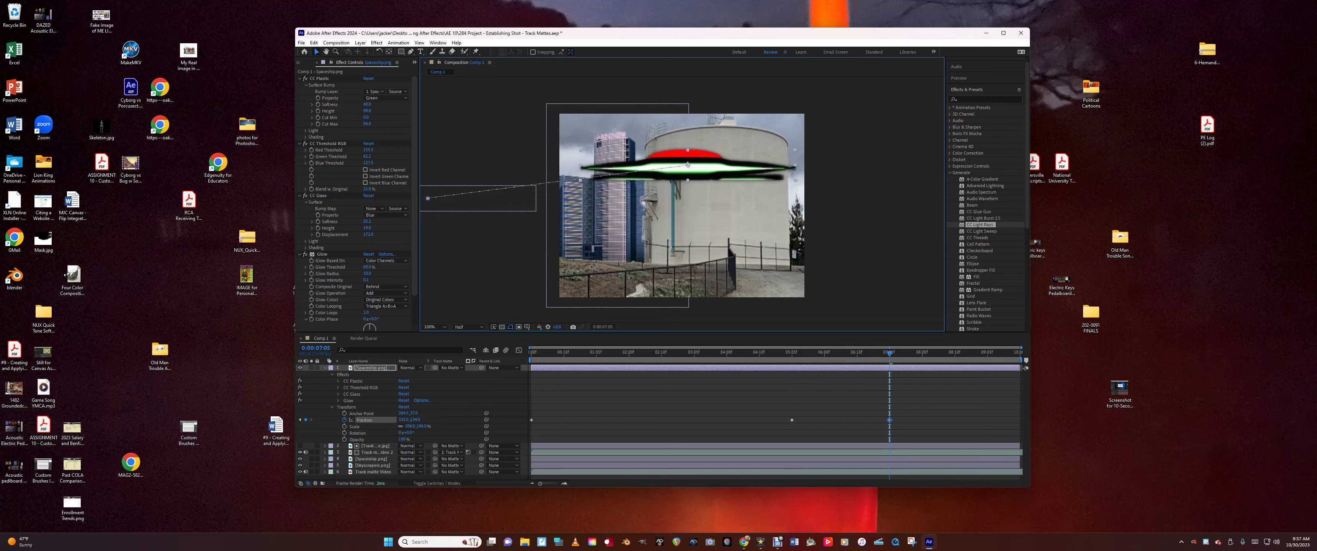
Add bobbing Position keyframes over the water tower at 8:00, 8:07, 8:13 and 9:05.
left_click_drag(890, 355, 923, 355)
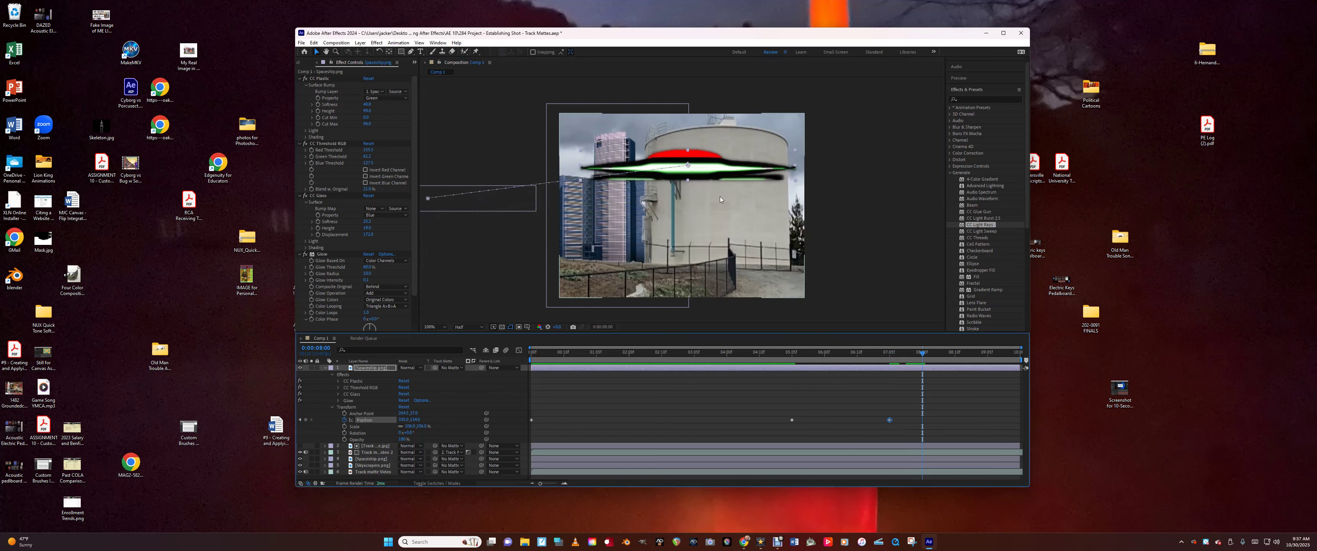
left_click_drag(716, 169, 724, 183)
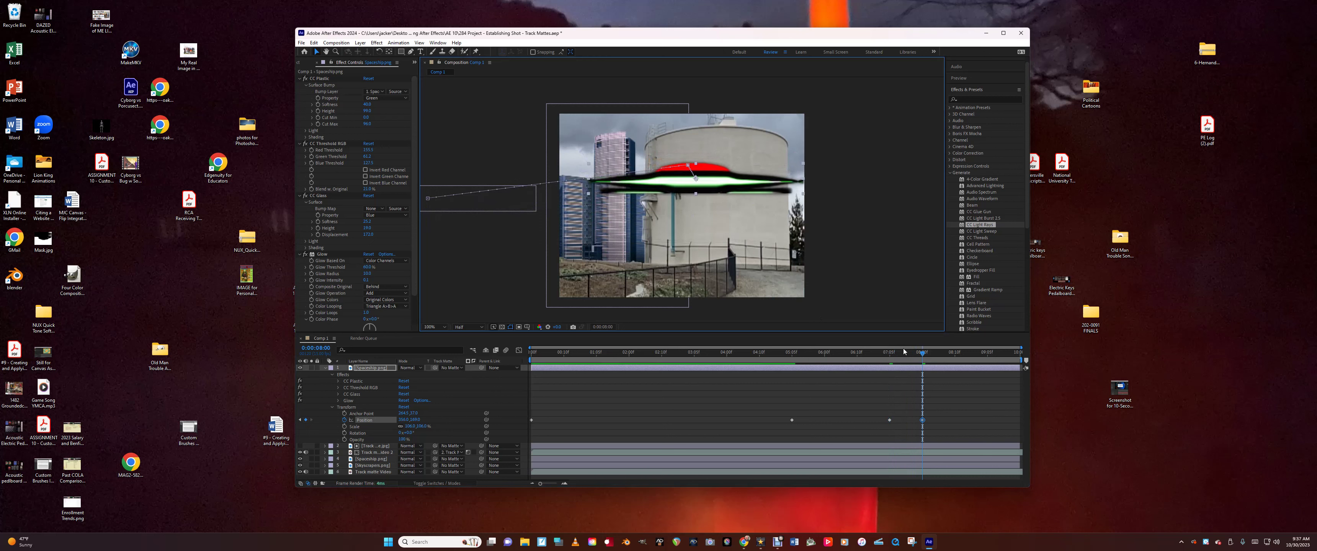
left_click_drag(922, 353, 945, 353)
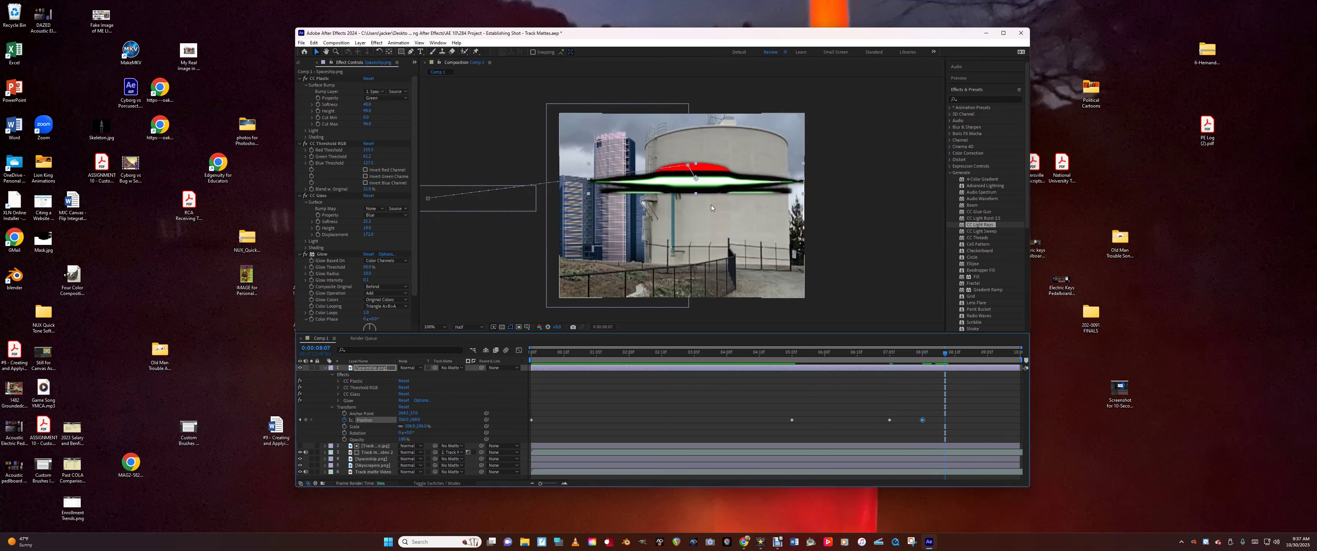
left_click_drag(712, 192, 717, 177)
left_click_drag(944, 353, 965, 355)
left_click_drag(707, 169, 728, 199)
left_click_drag(965, 354, 988, 358)
left_click_drag(722, 193, 731, 178)
At the timeline's end, send the spaceship off the top-right of frame.
left_click_drag(987, 355, 1049, 356)
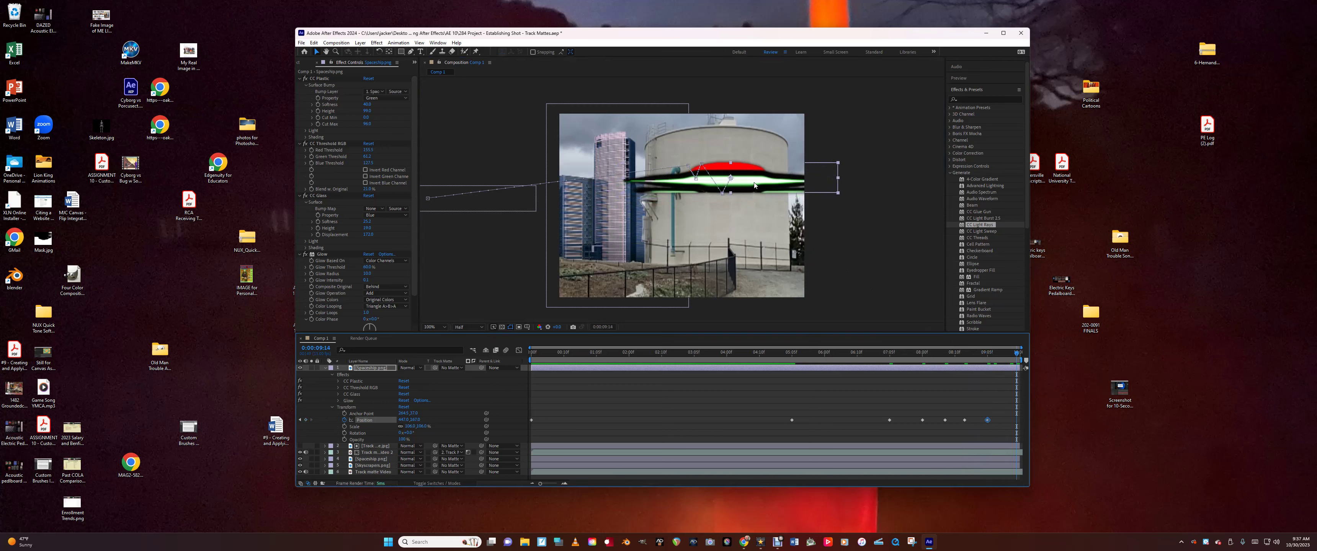
left_click_drag(754, 185, 953, 85)
key("Home")
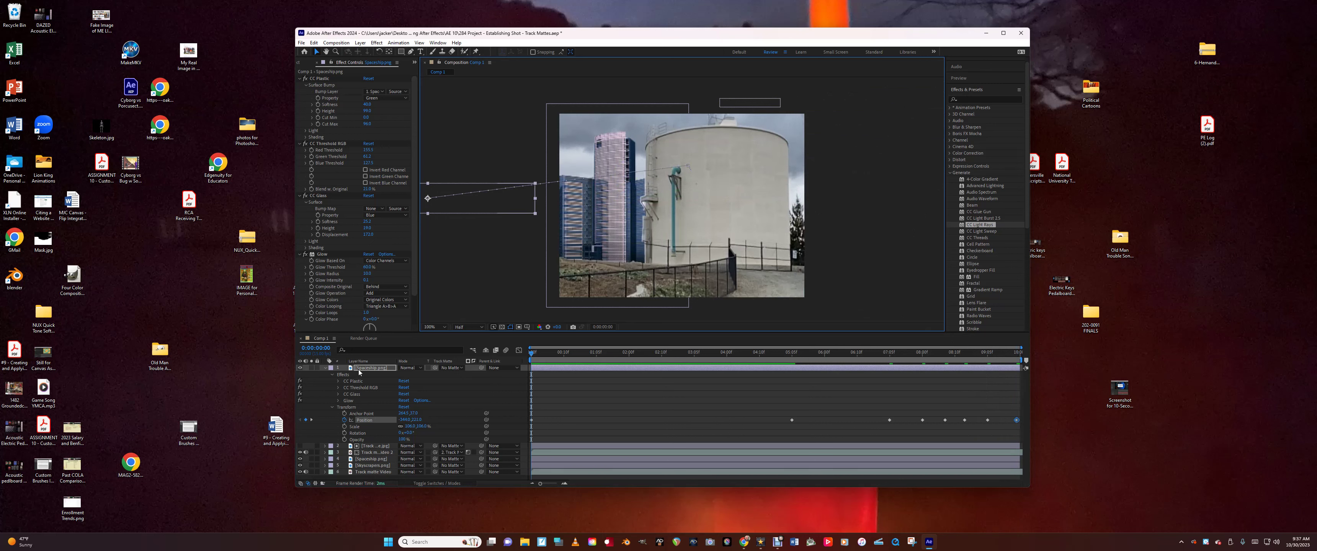
left_click(325, 369)
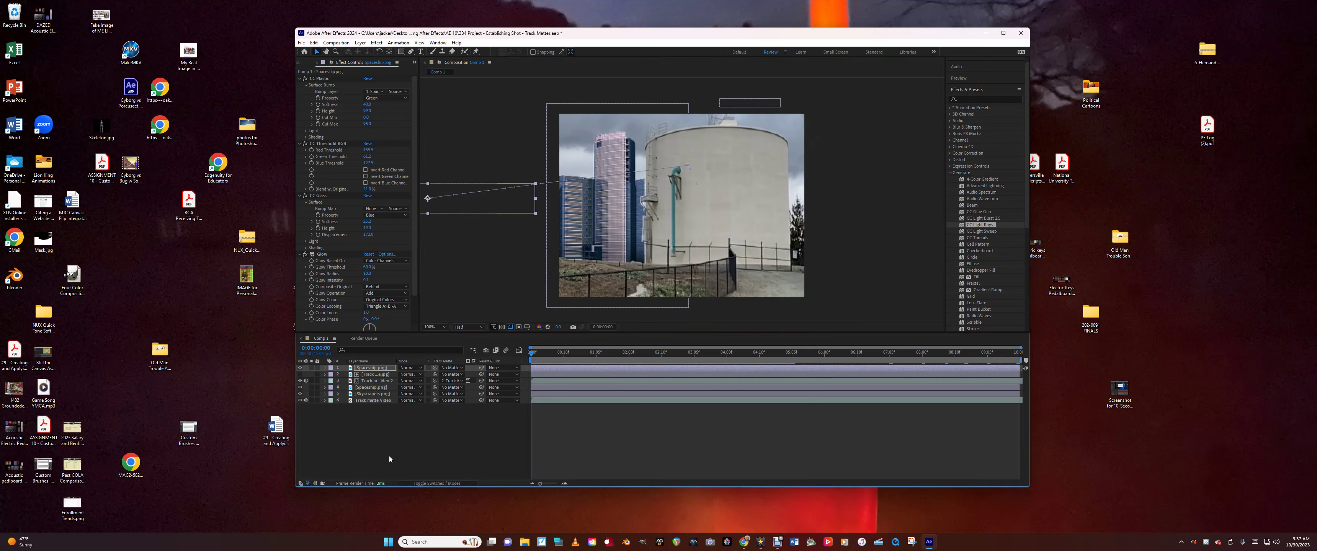
left_click(385, 401)
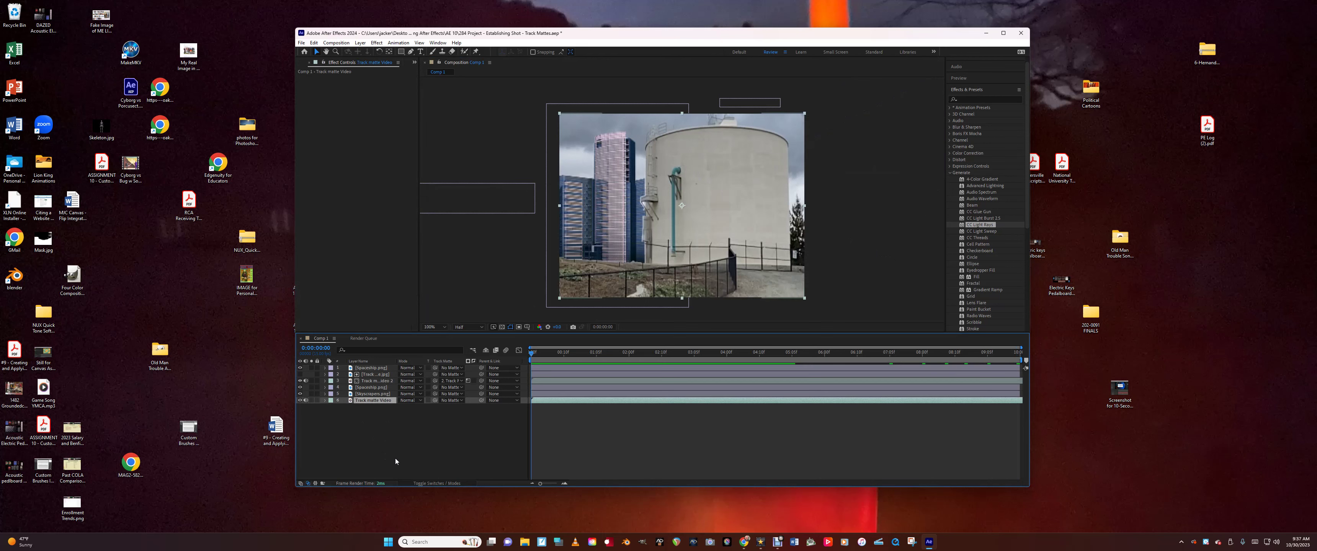
key("space")
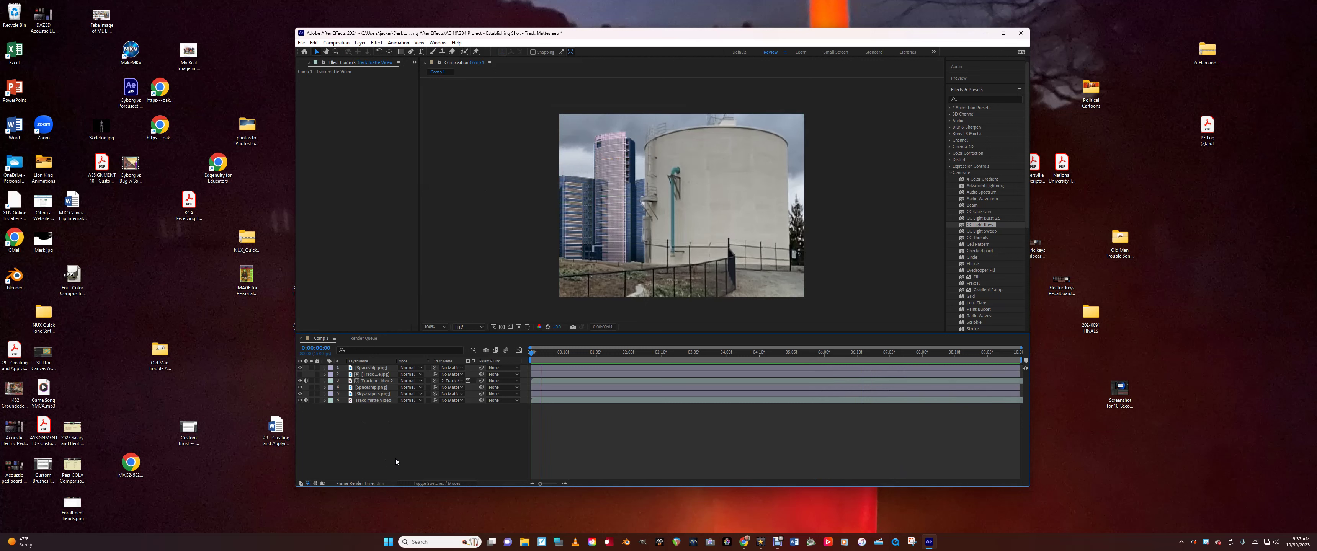
key("space")
key("space")
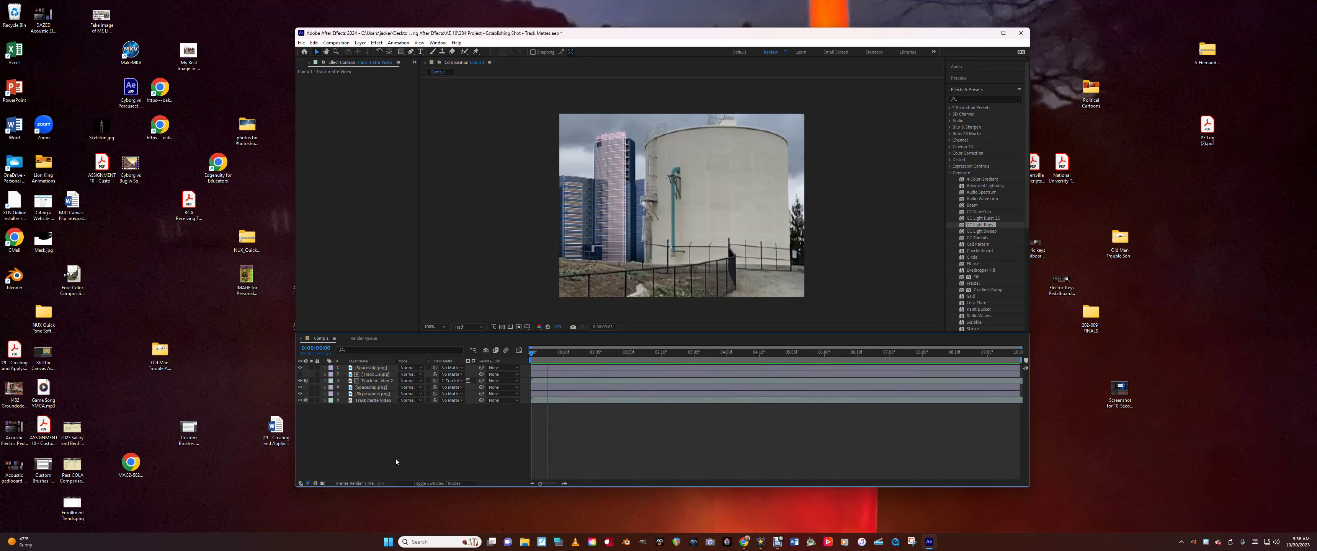
key("space")
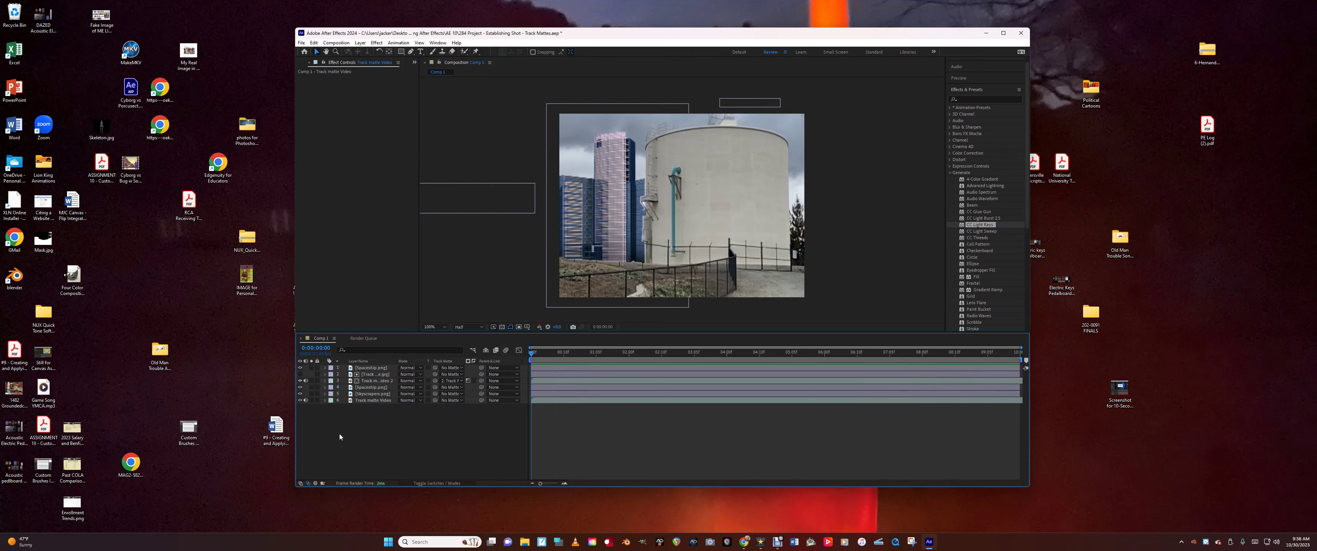
left_click(369, 388)
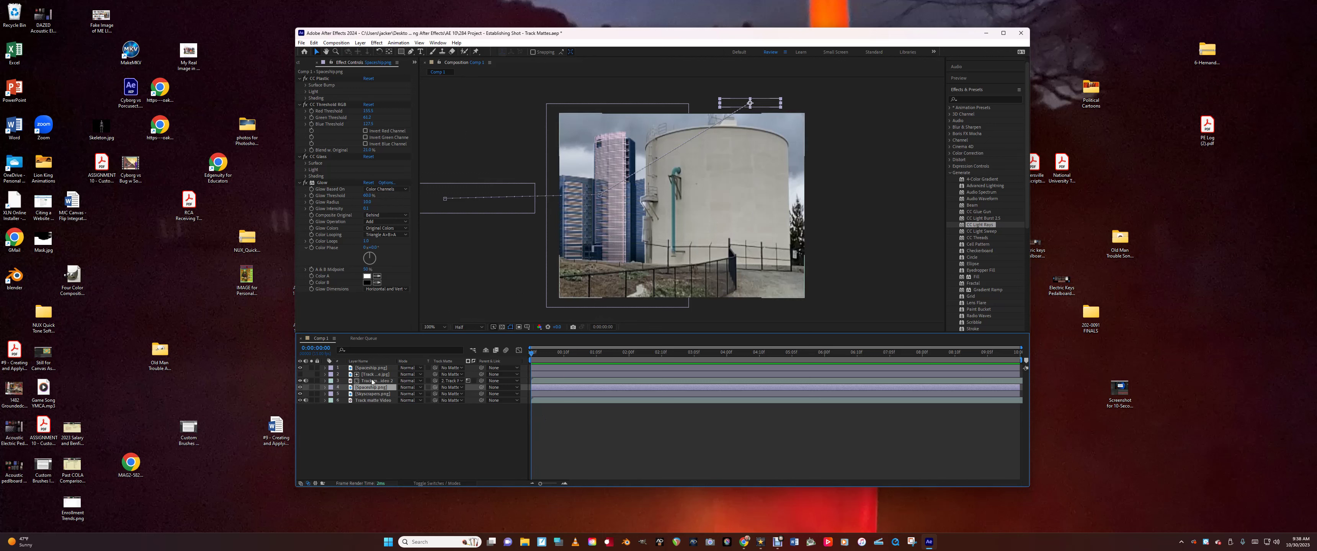
Apply CC Light Sweep to the lower Spaceship.png layer and preview the moving sheen.
left_click(325, 388)
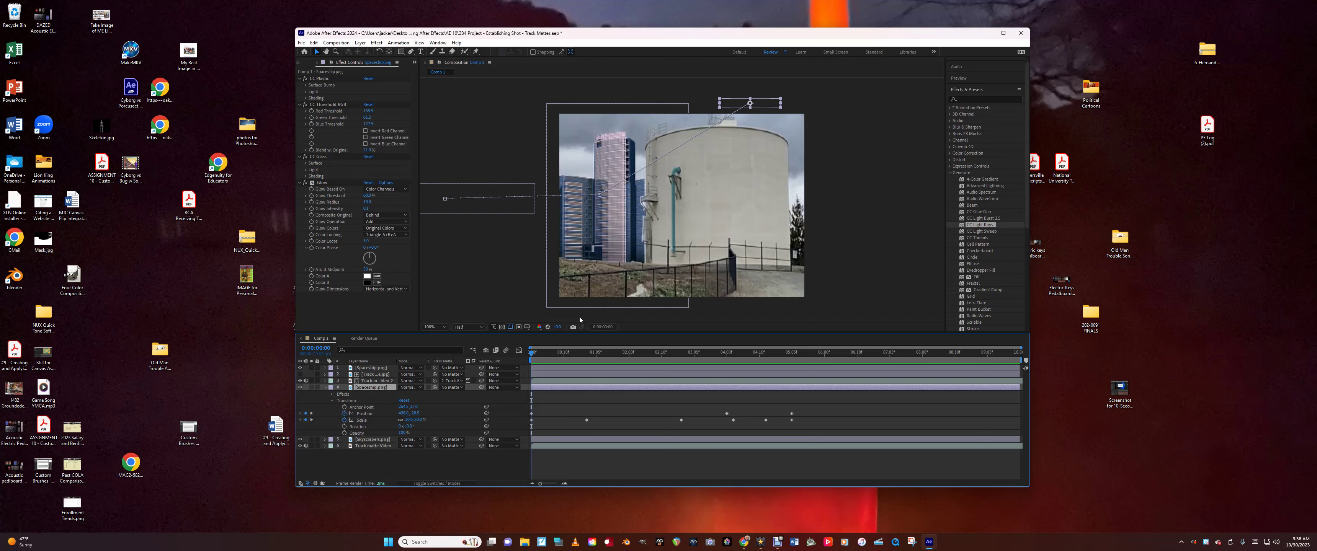
left_click(982, 232)
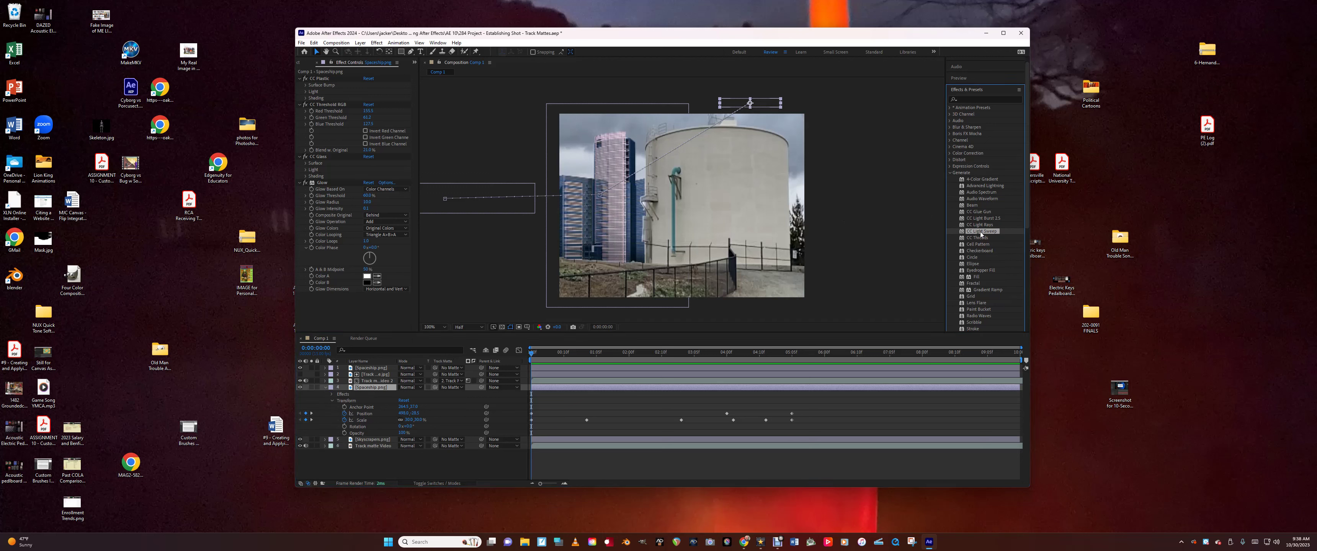
left_click_drag(979, 233, 558, 385)
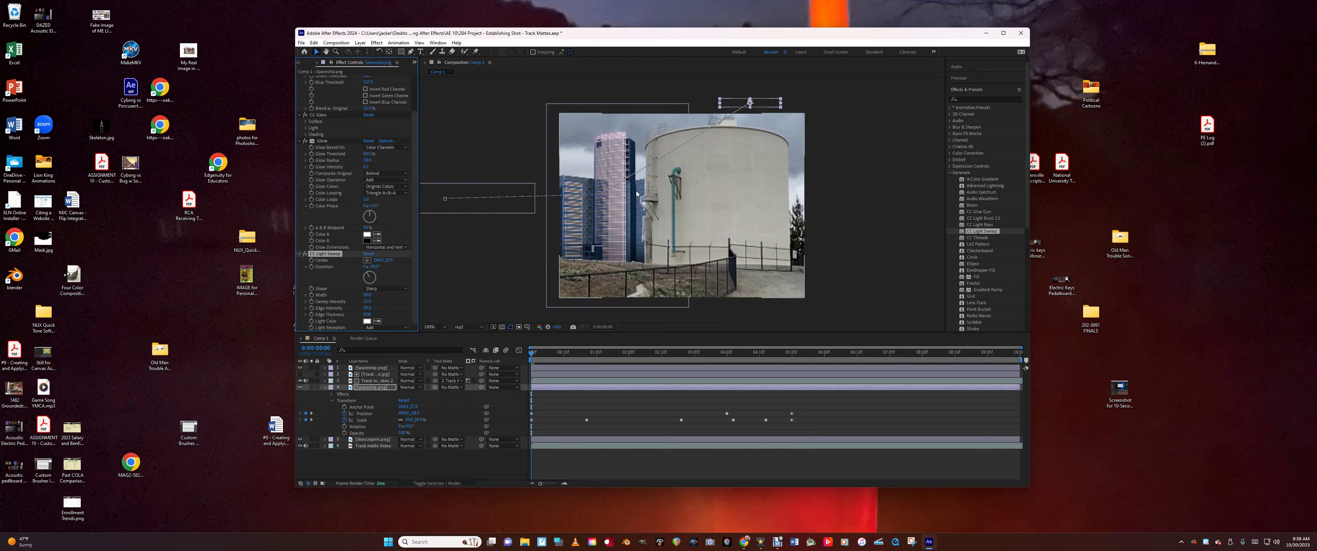
key("space")
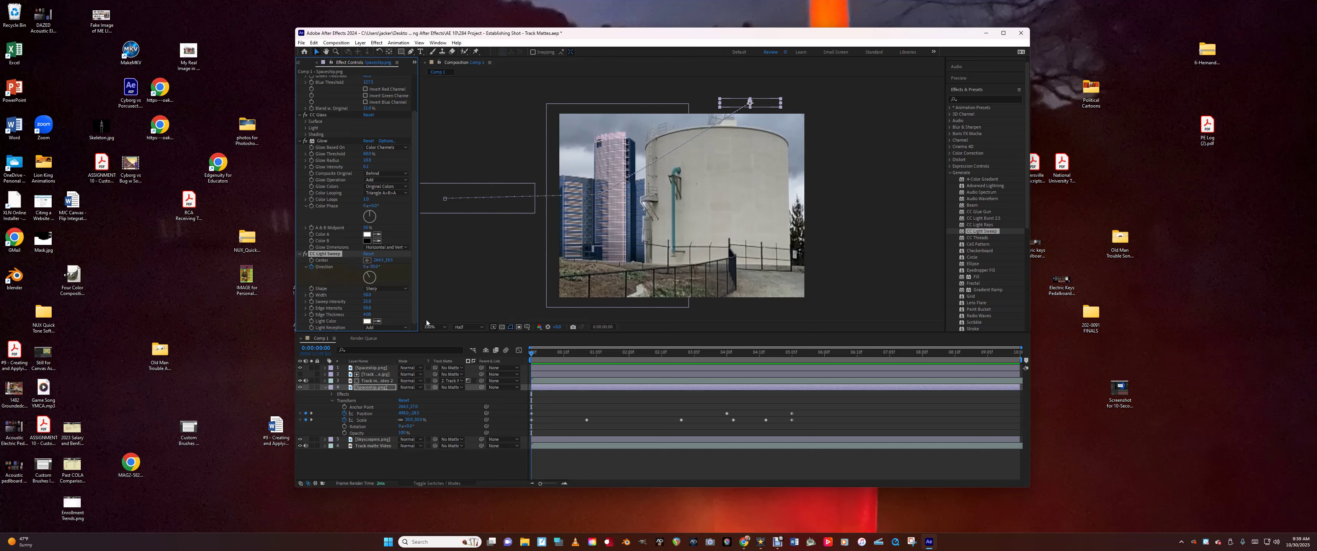
Key the light sweep direction to +124° at 0:00:01:06 and point it upward at 0:00:02:10.
left_click_drag(531, 357, 601, 357)
left_click_drag(362, 274, 370, 300)
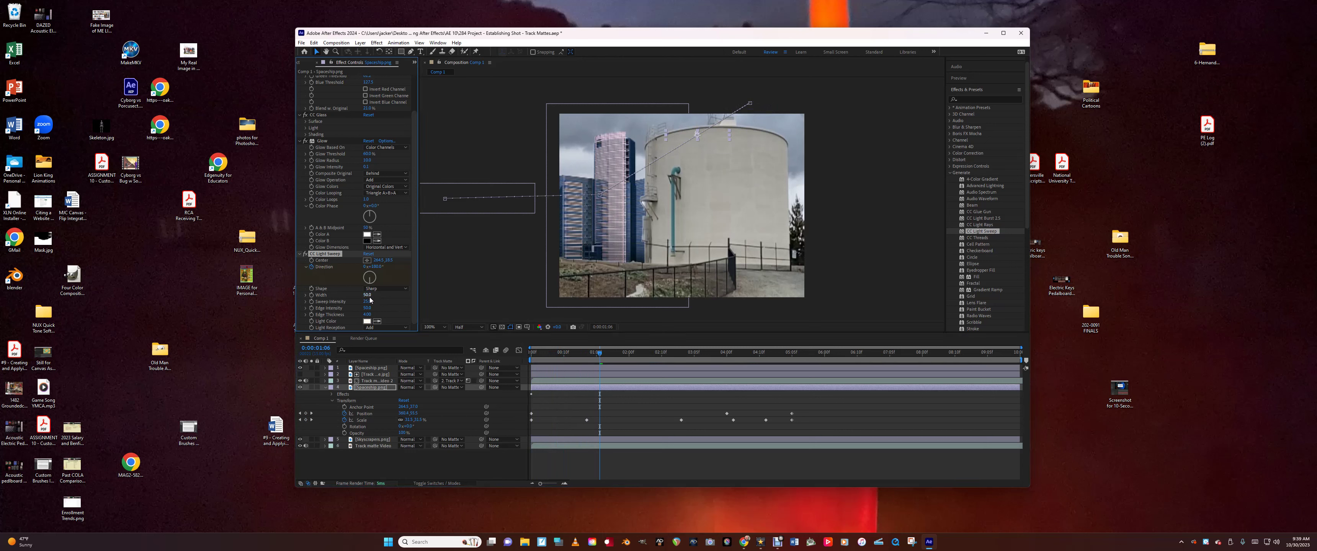
left_click_drag(601, 354, 660, 359)
left_click_drag(369, 283, 371, 269)
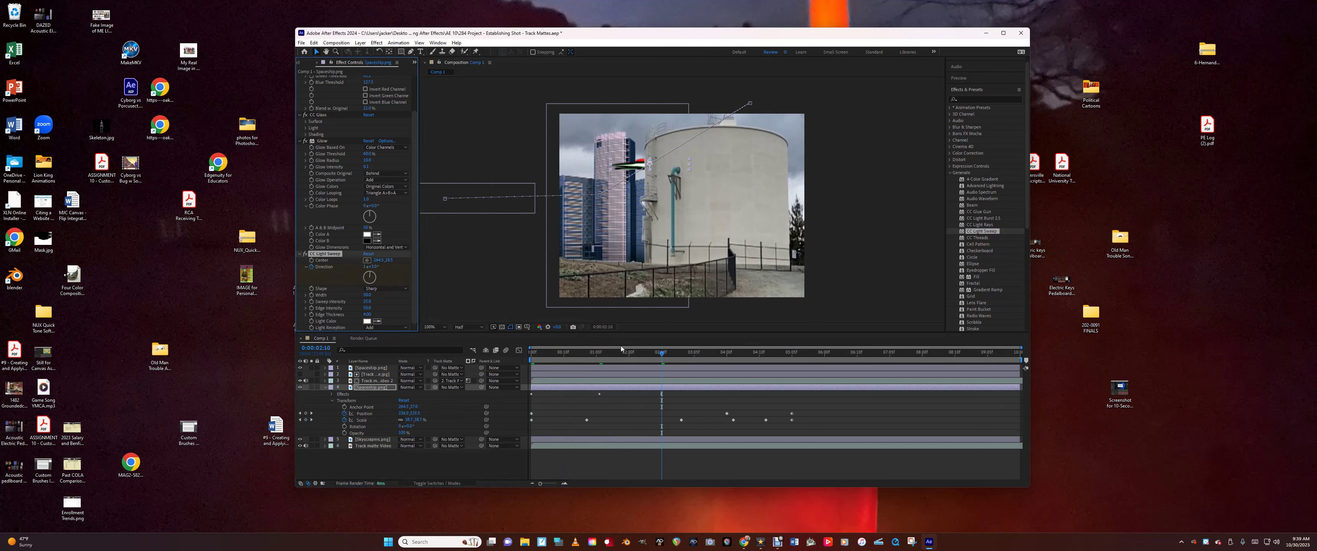
Rotate the sweep direction again at 4:00 and 5:05, then collapse the spaceship layer.
left_click(665, 353)
key("space")
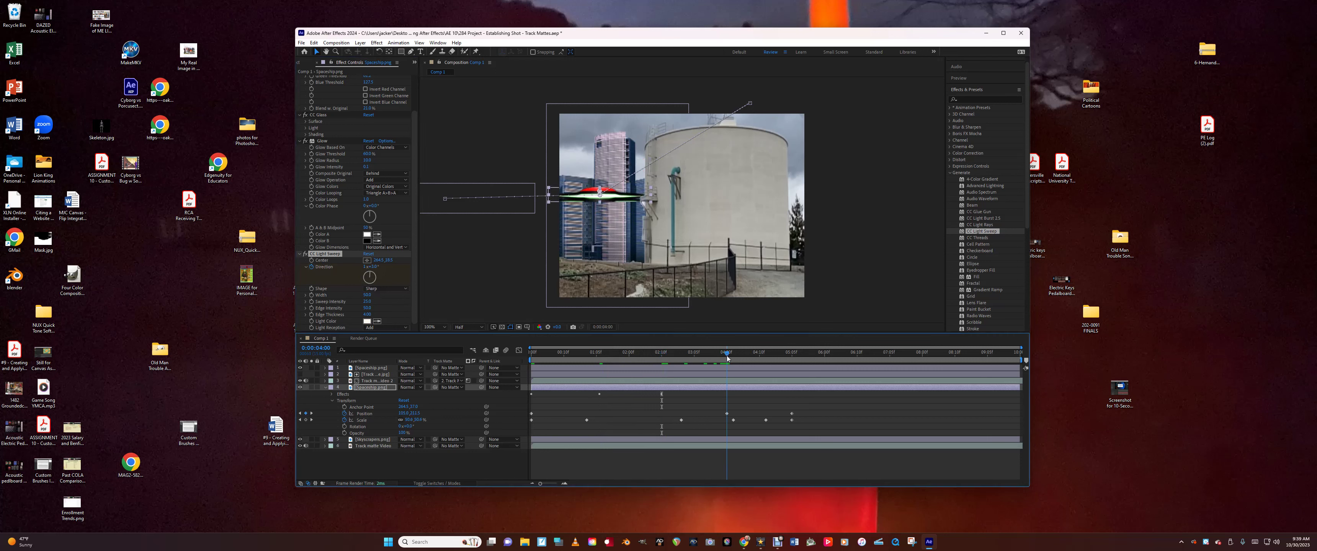
left_click_drag(373, 279, 372, 288)
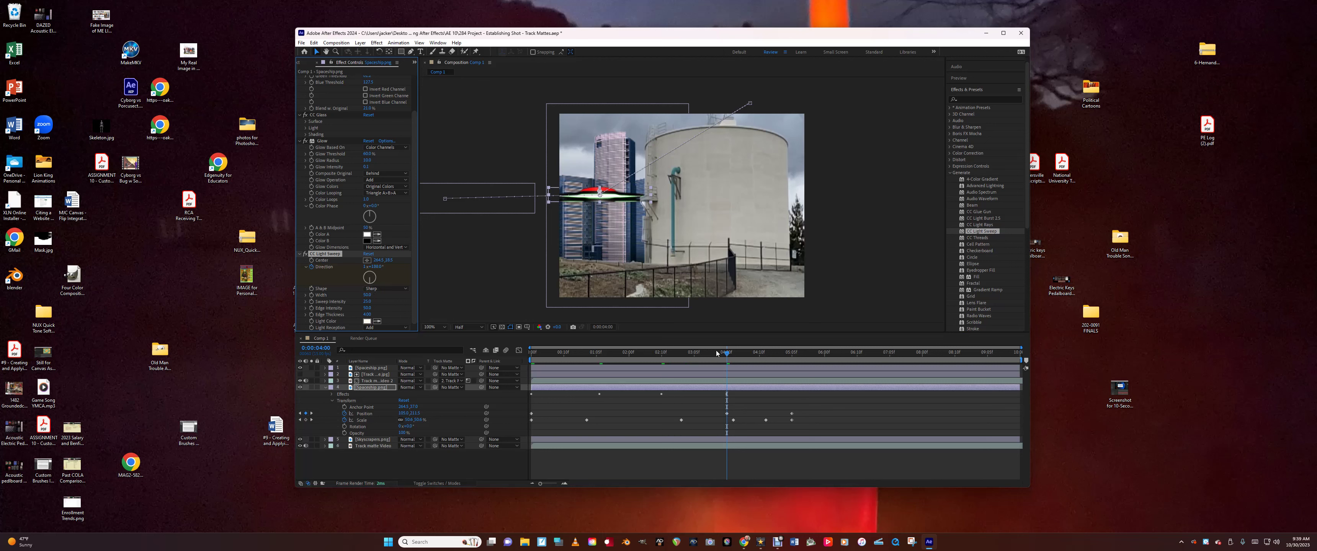
left_click_drag(726, 354, 791, 364)
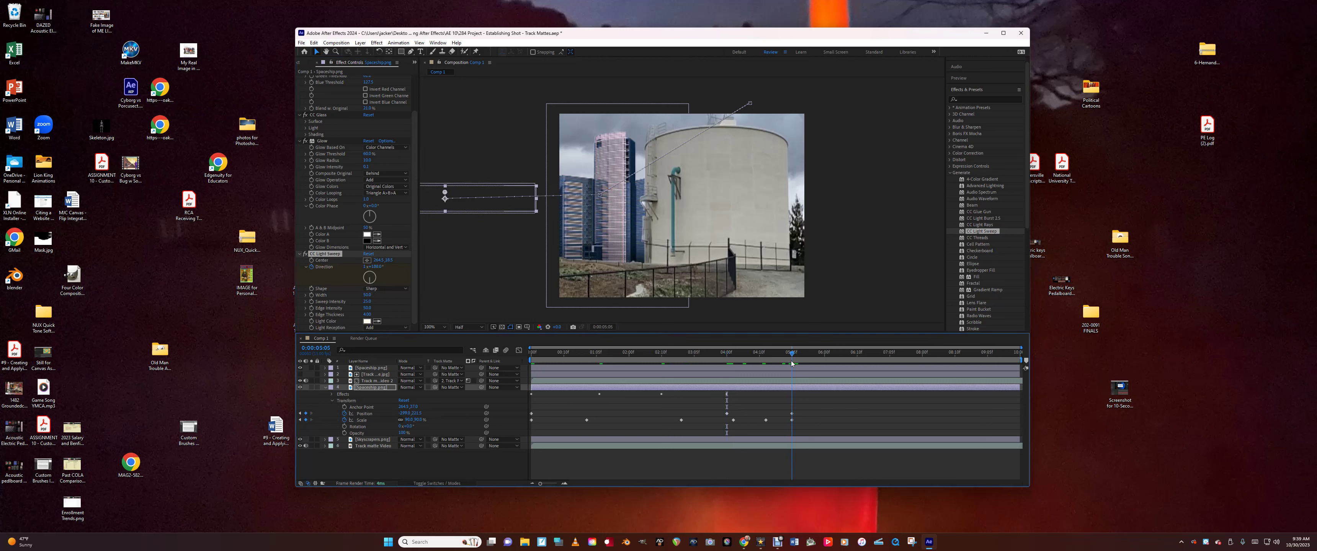
left_click_drag(371, 282, 369, 275)
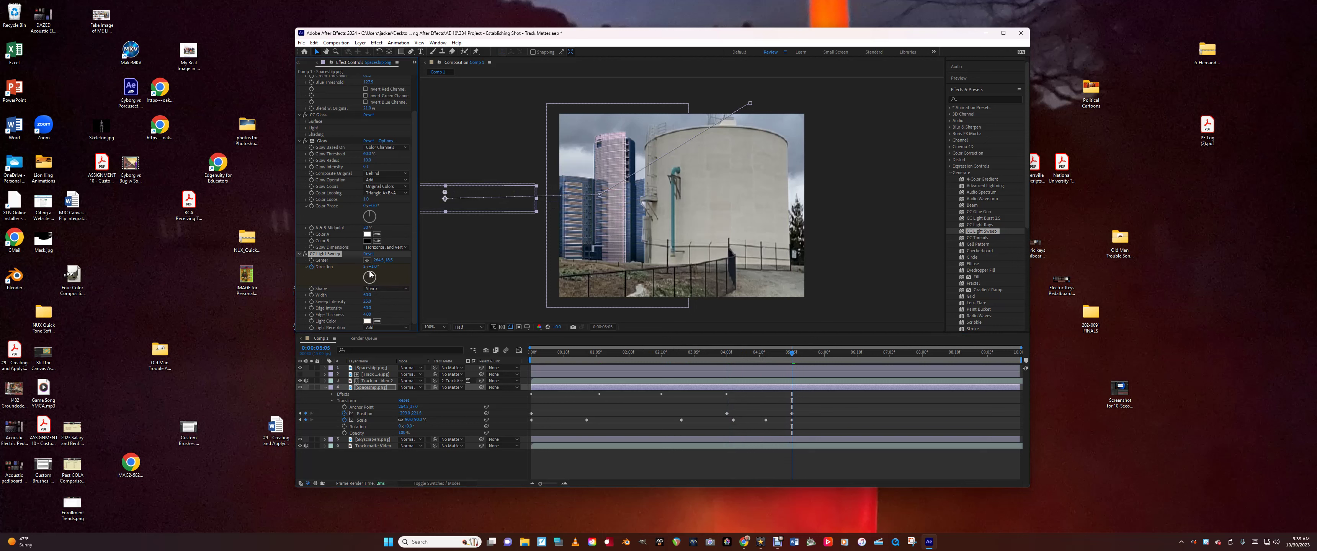
left_click(325, 388)
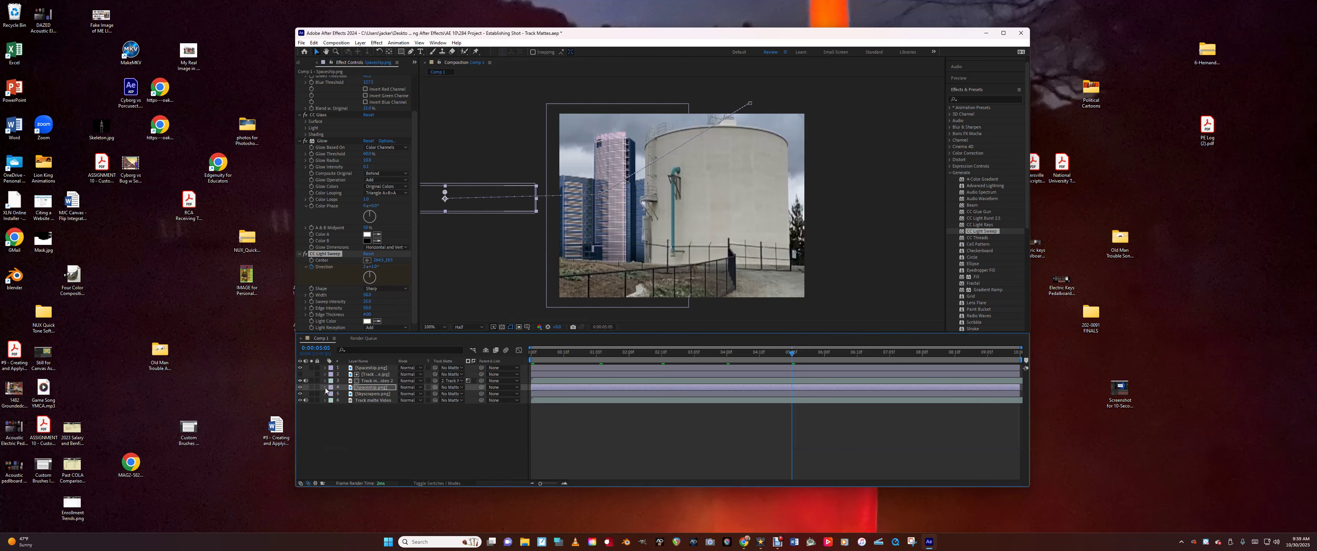
Apply CC Light Sweep to the Spaceship.png layer.
left_click(338, 367)
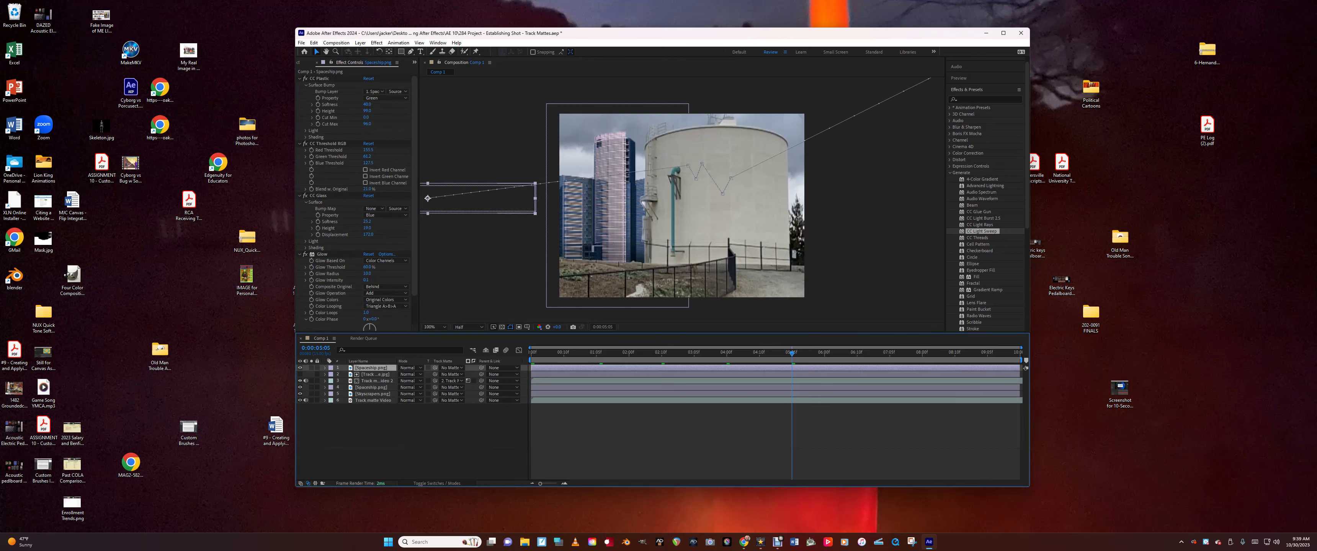
left_click(324, 368)
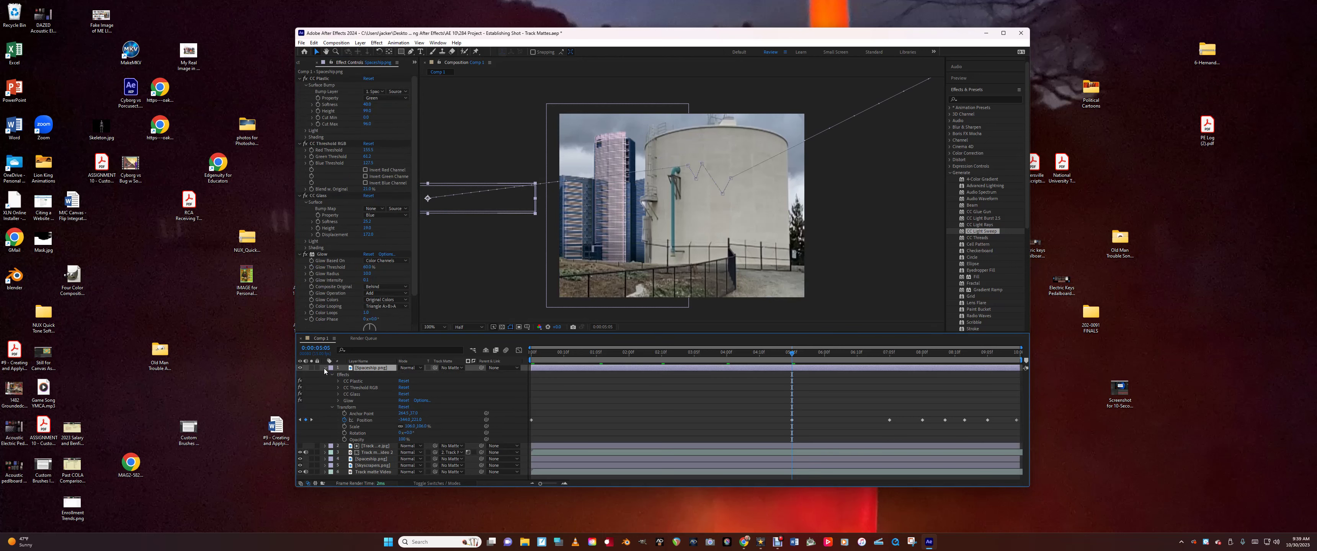
left_click(837, 292)
left_click_drag(642, 360, 637, 368)
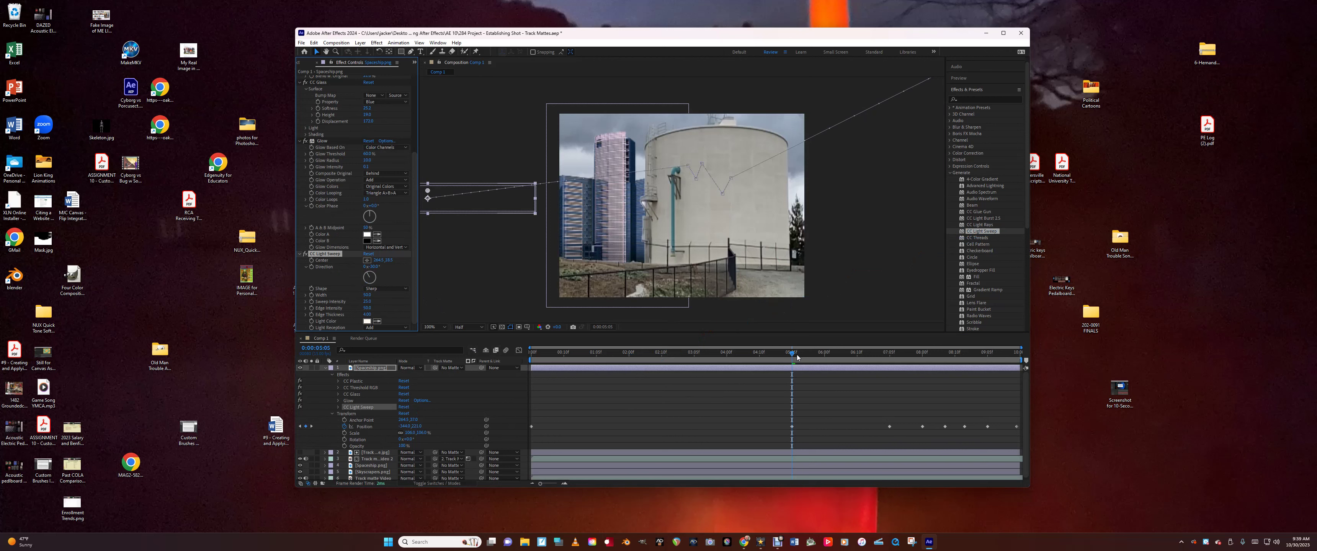
Preview the saucer's flight, then set the sweep direction to -45° at 5:05.
left_click_drag(794, 354, 498, 358)
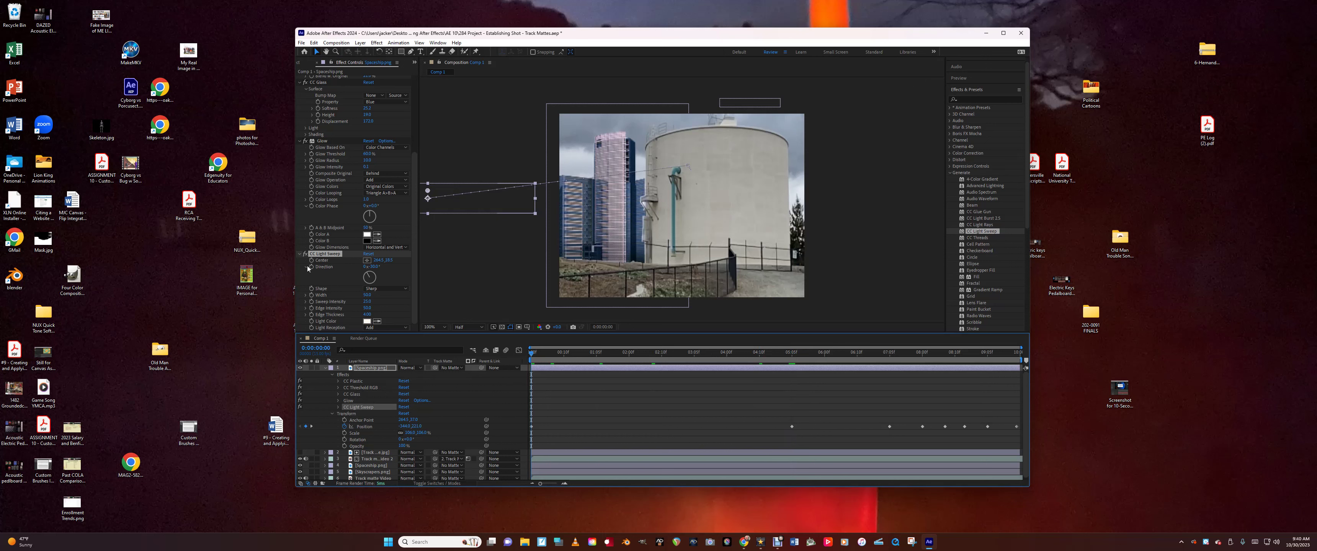
key("space")
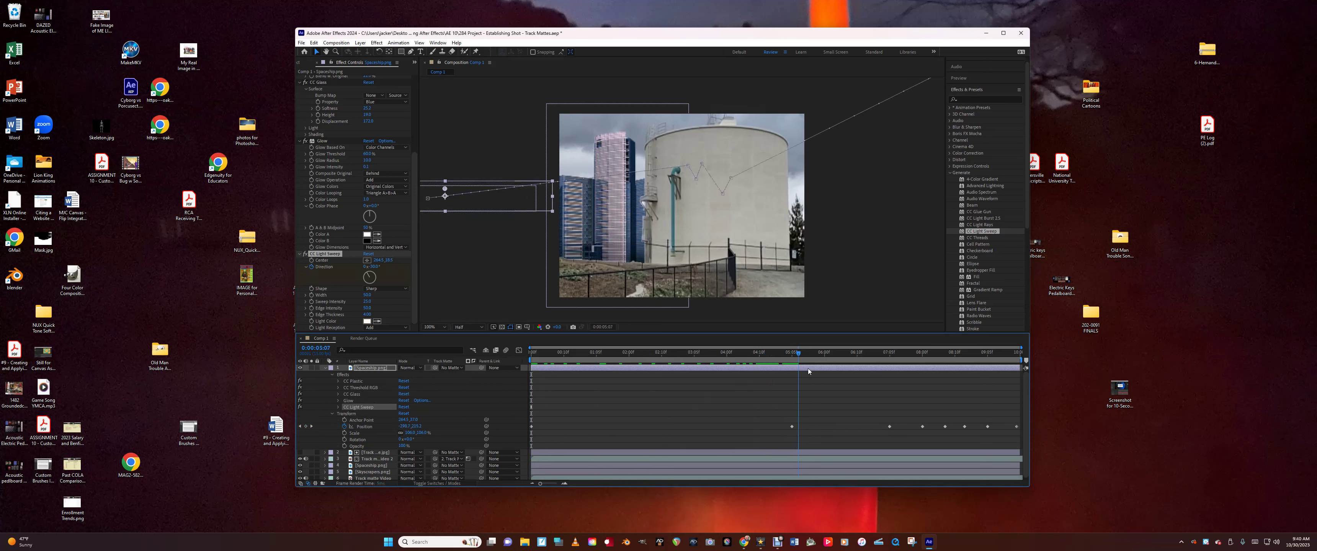
left_click(794, 376)
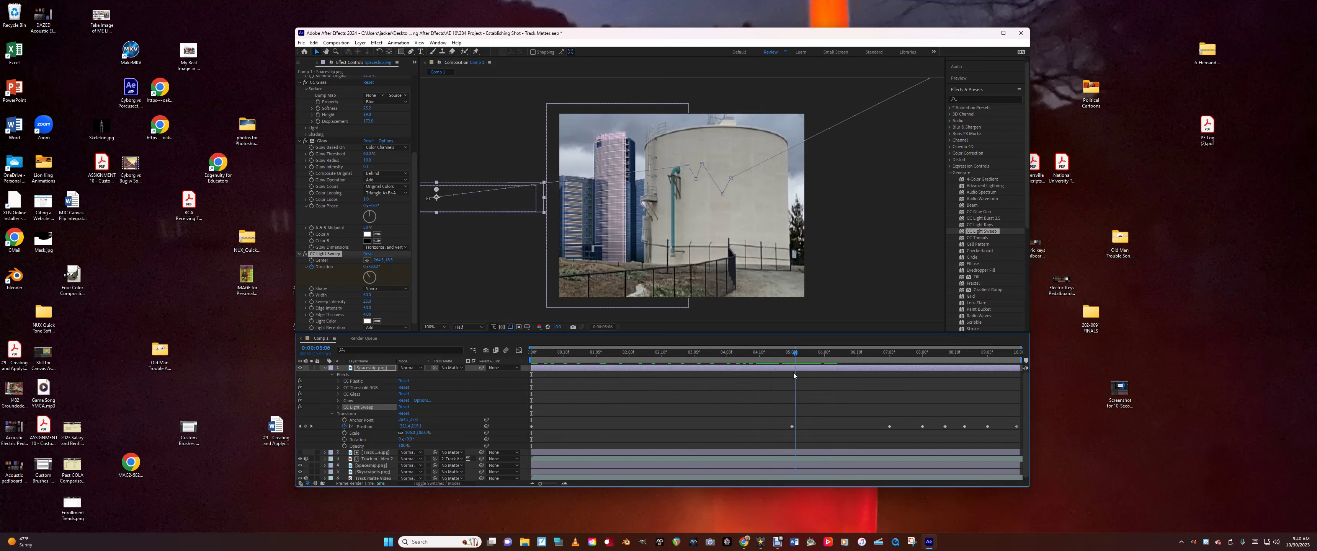
left_click(793, 377)
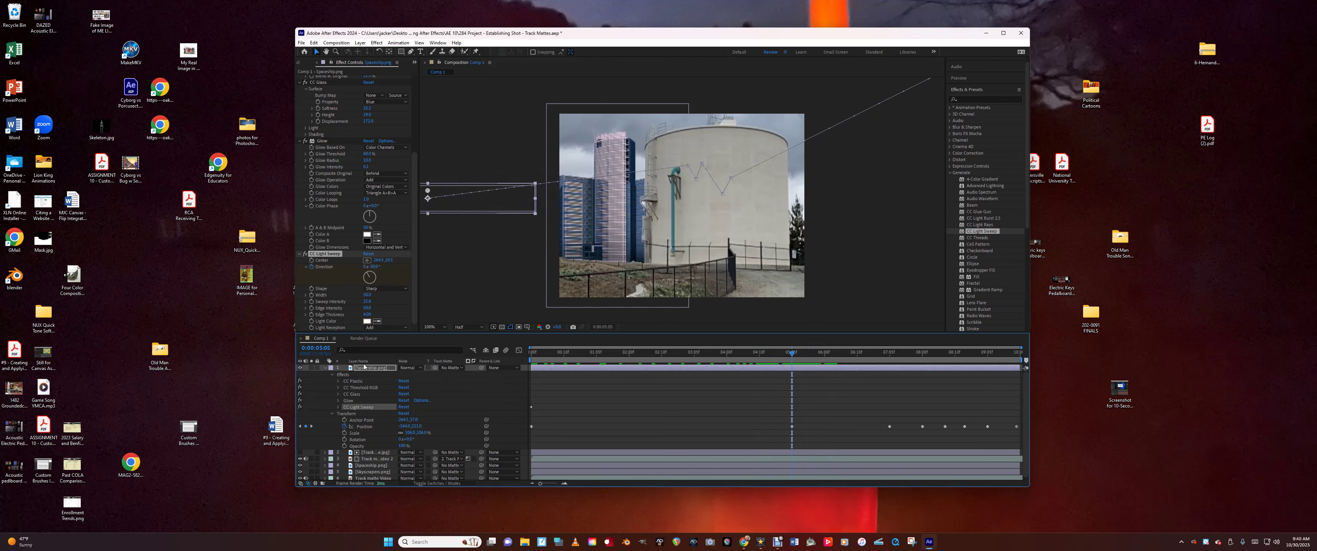
left_click(369, 277)
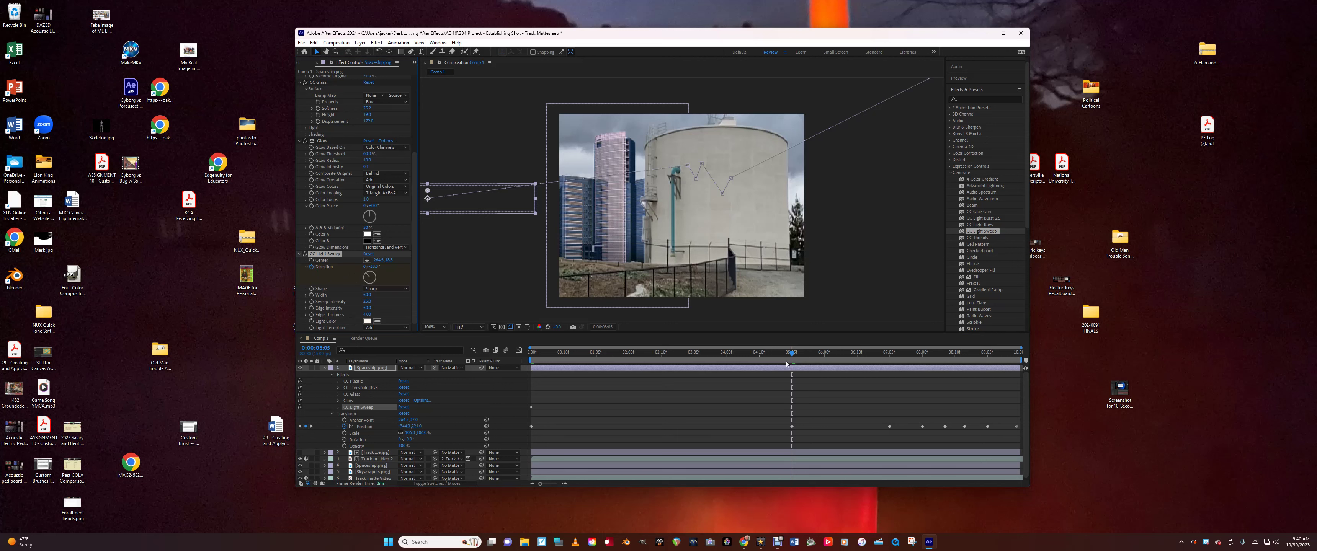
Key the sweep direction to 182° at 6:10 and 336° at 8:01.
left_click_drag(792, 353, 856, 353)
left_click_drag(369, 278, 371, 293)
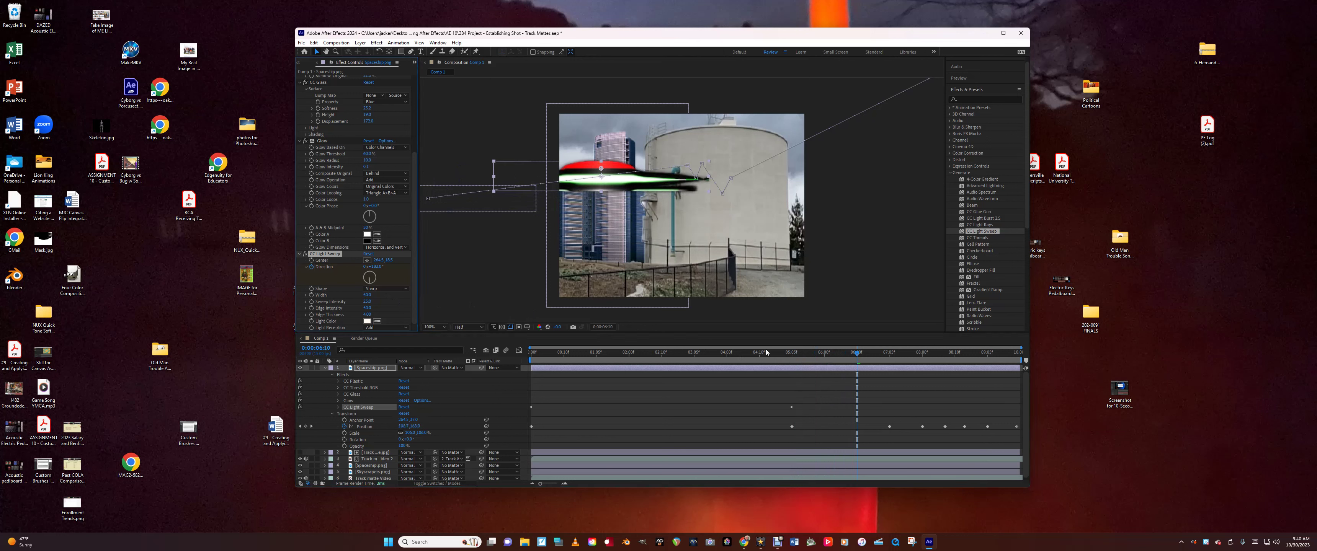
left_click_drag(857, 353, 922, 358)
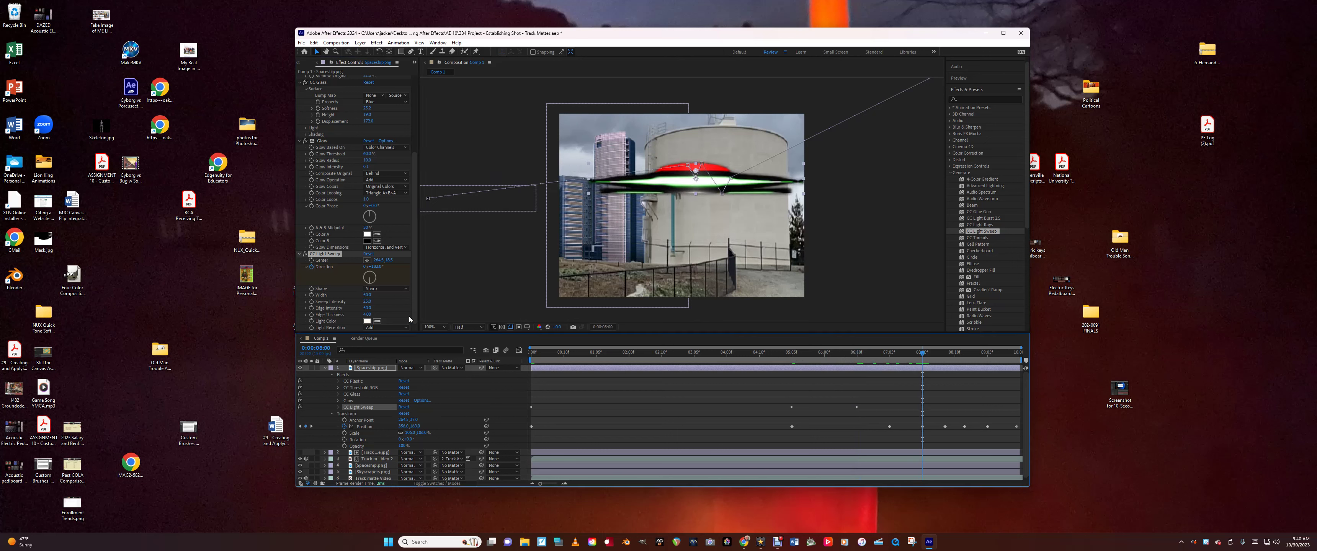
left_click(369, 274)
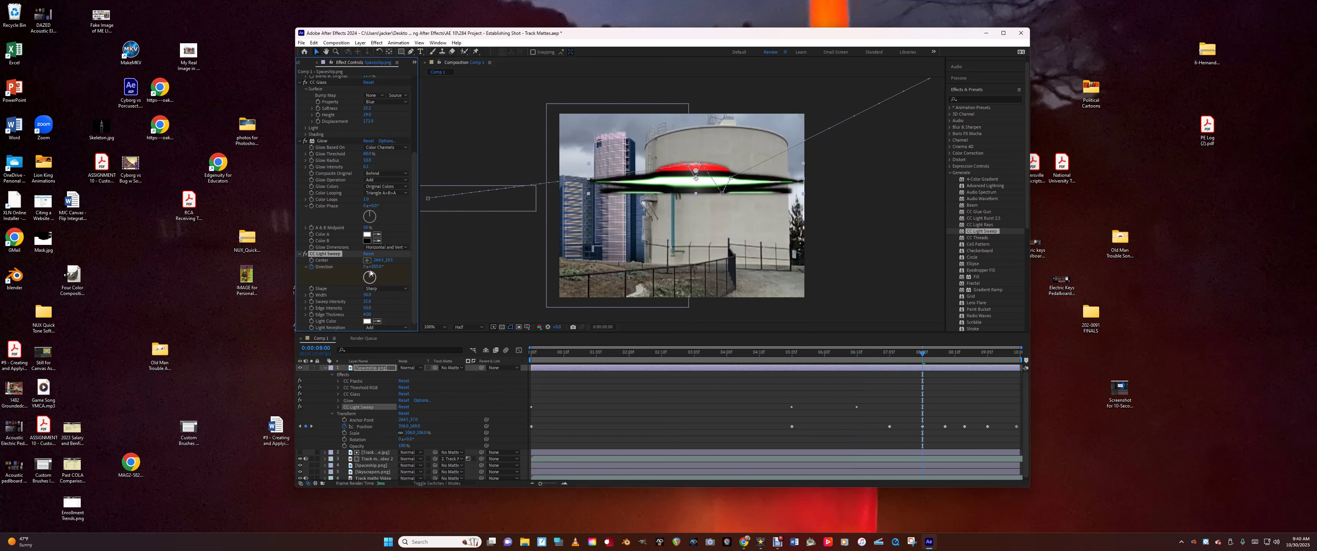
Turn the sweep direction further near 9:05 and adjust it as the saucer exits.
left_click_drag(922, 353, 984, 358)
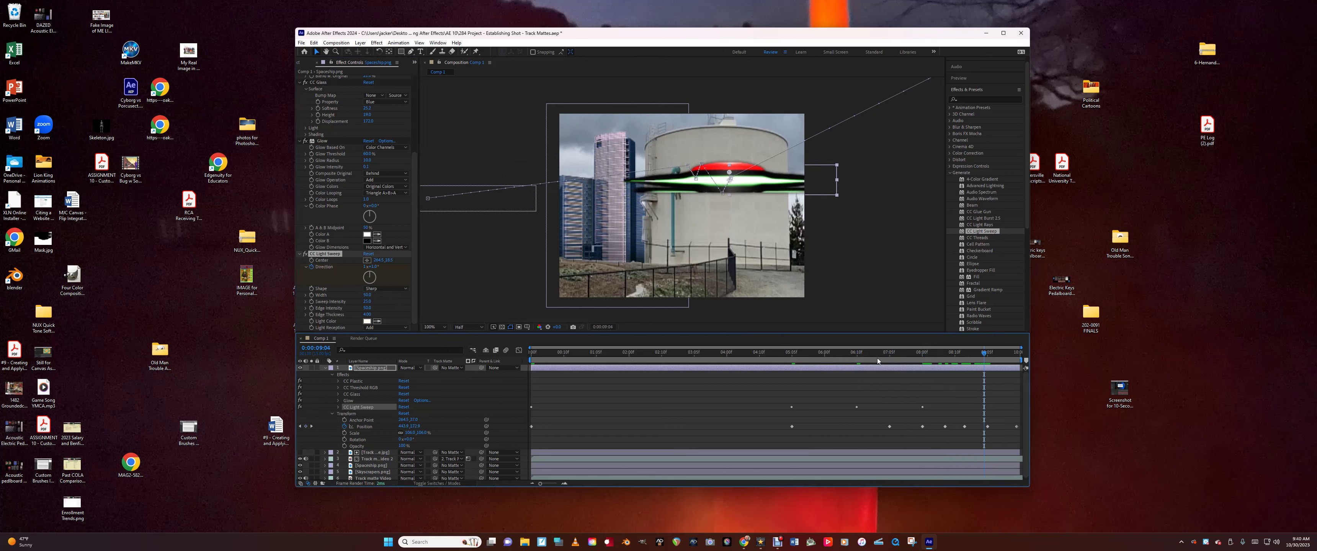
left_click(379, 279)
left_click_drag(378, 283, 372, 294)
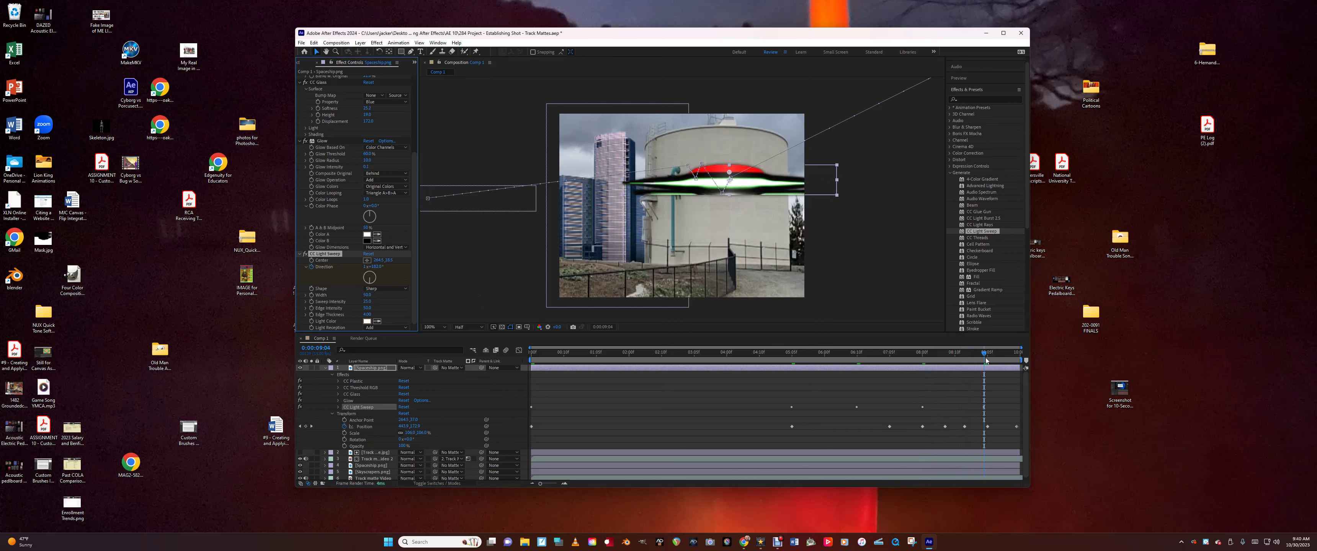
key("space")
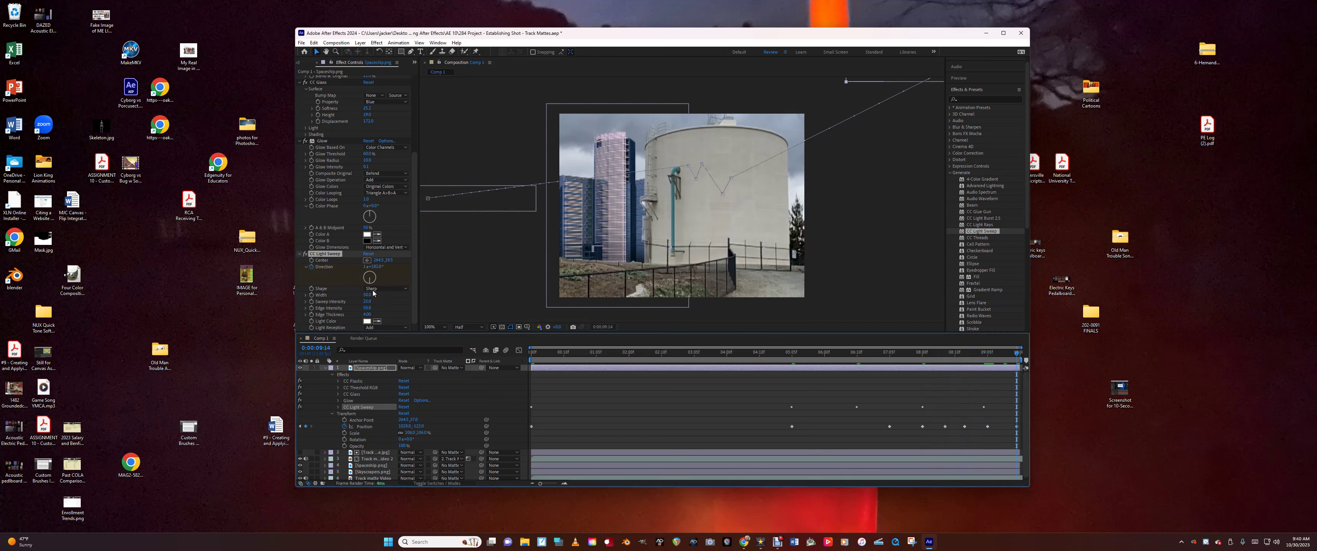
left_click_drag(373, 284, 366, 280)
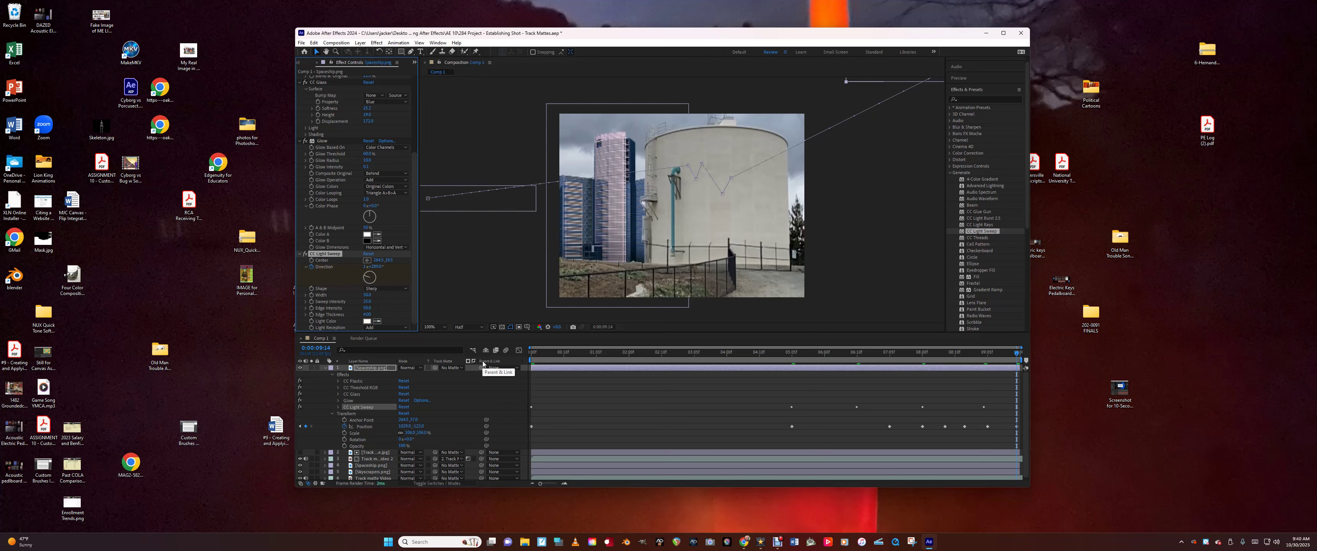
key("Home")
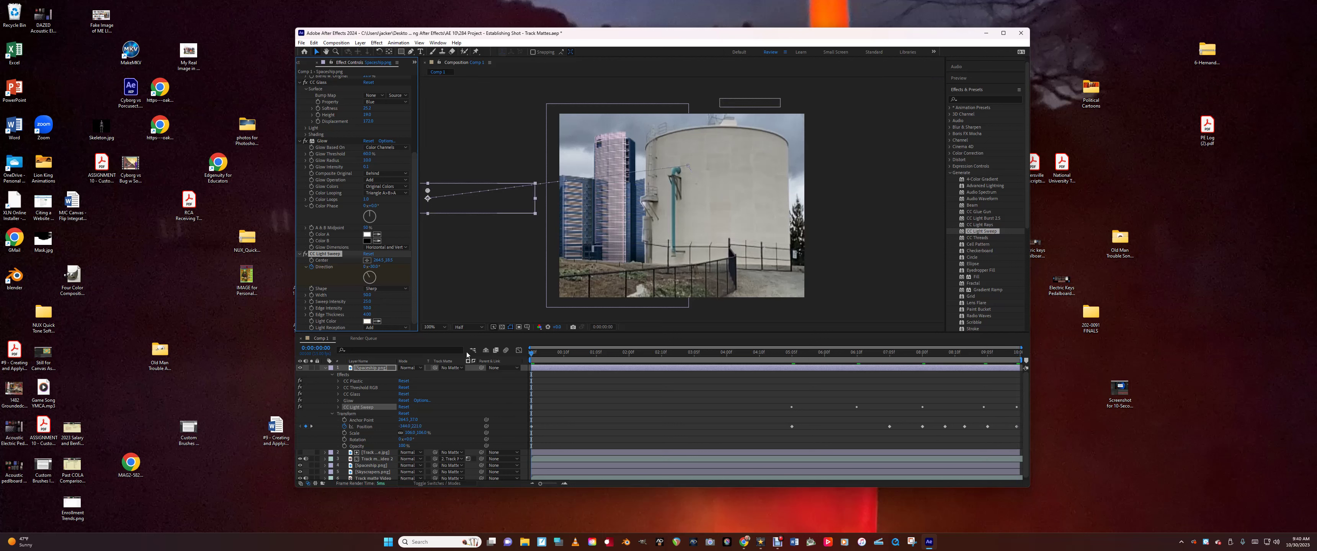
key("space")
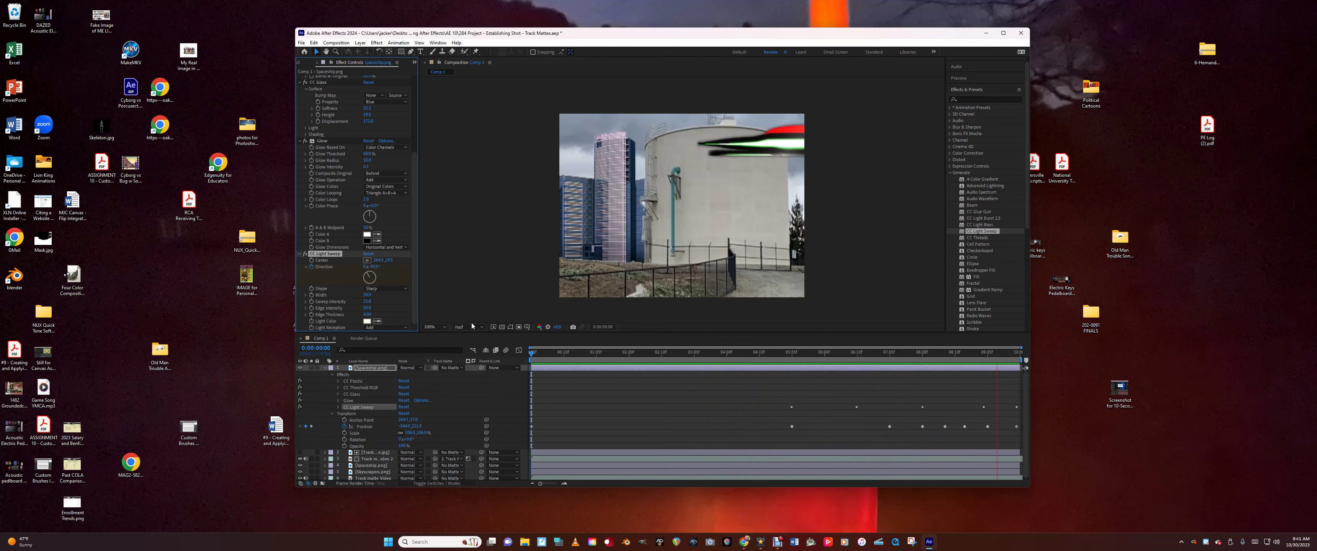
key("space")
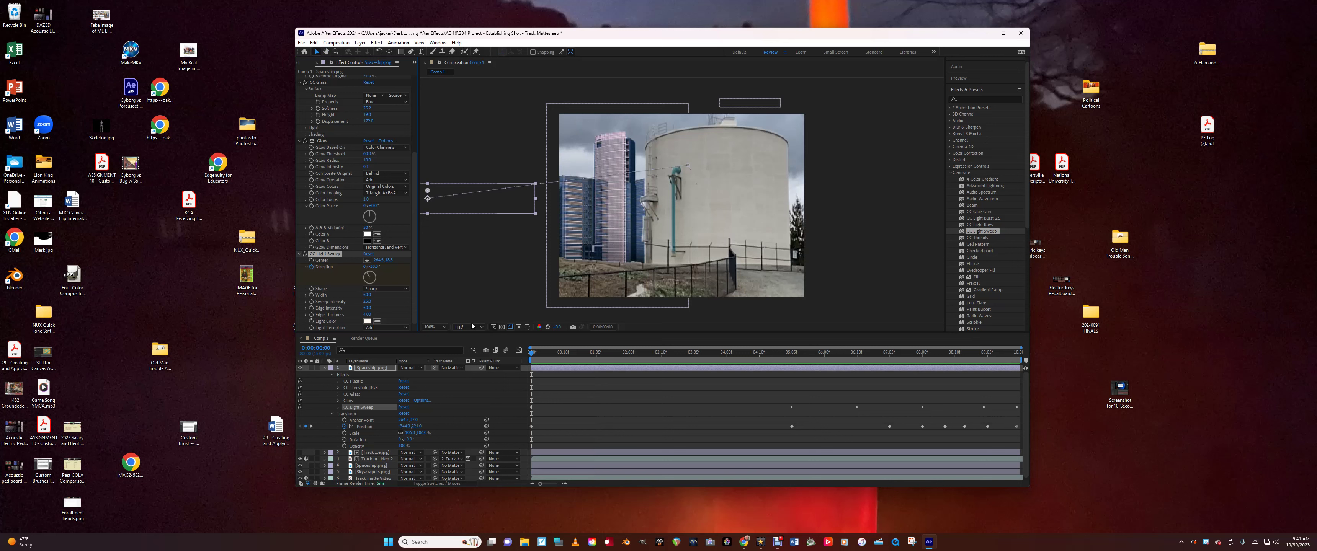
Collapse and deselect the Spaceship.png layer and show the Project panel.
left_click(324, 367)
left_click(388, 437)
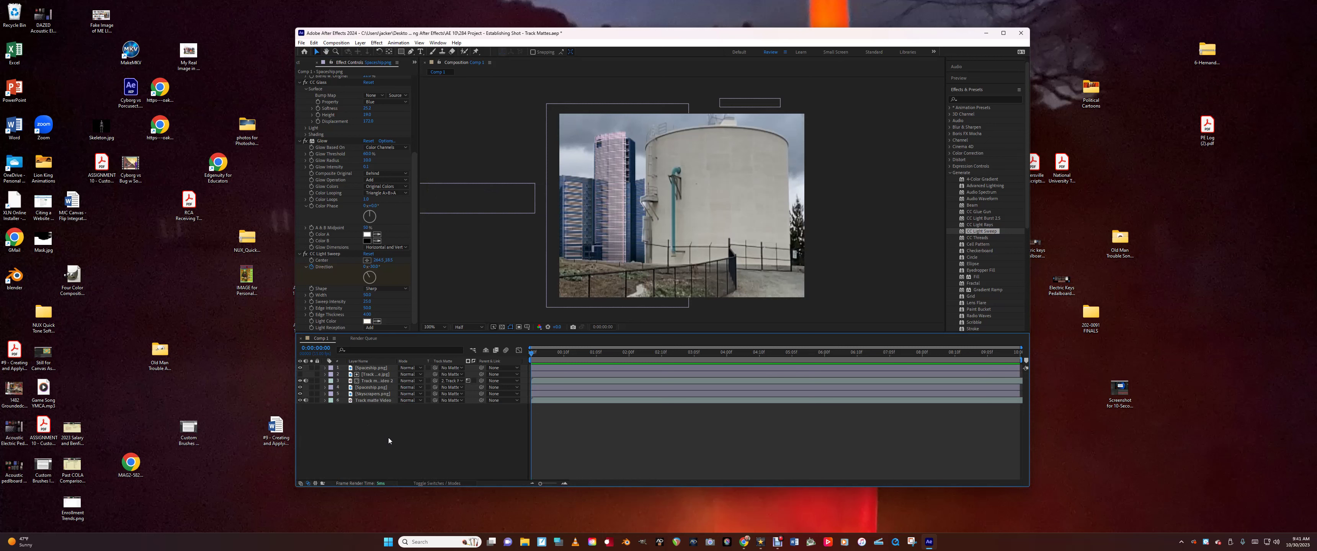
left_click(299, 63)
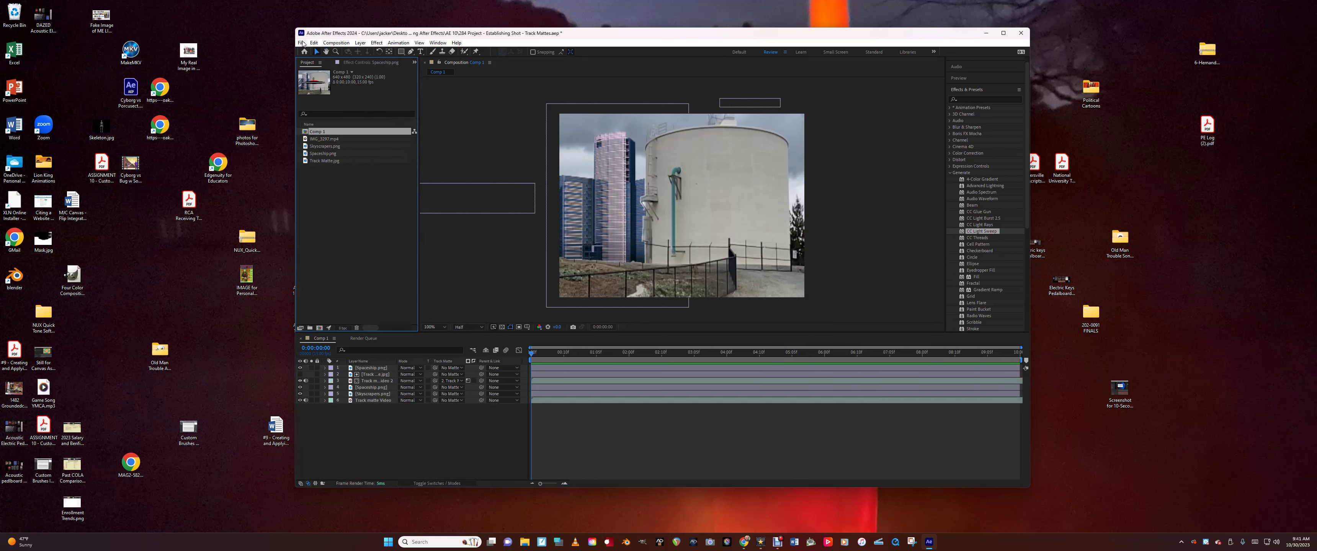
Open the Import File dialog through File > Import > File.
left_click(301, 43)
mouse_move(339, 153)
left_click(450, 152)
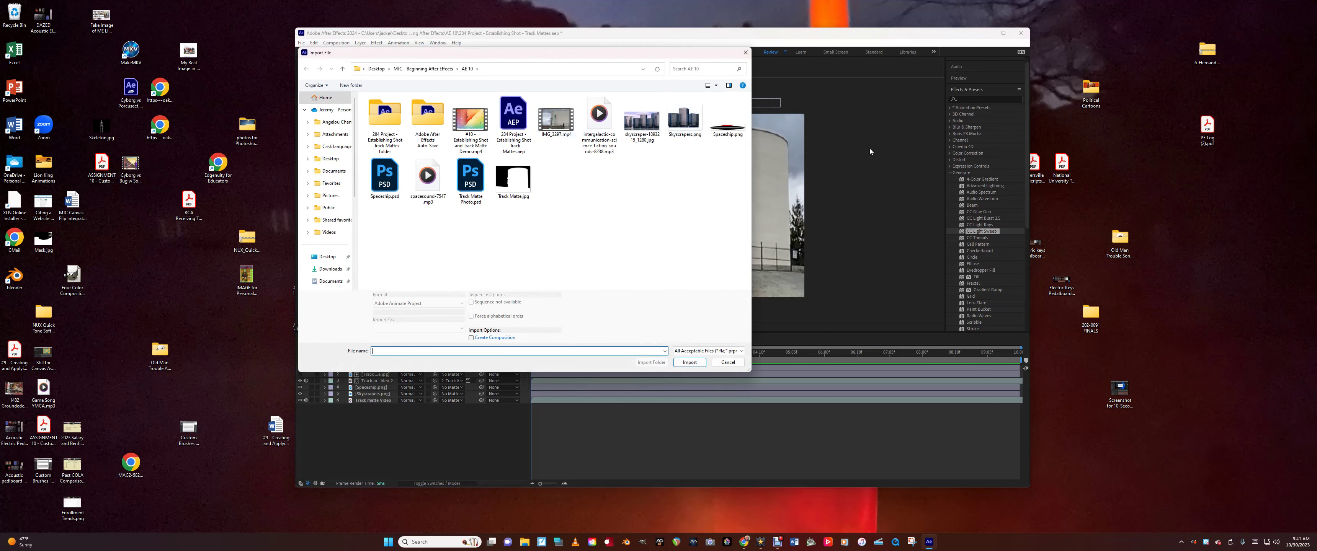
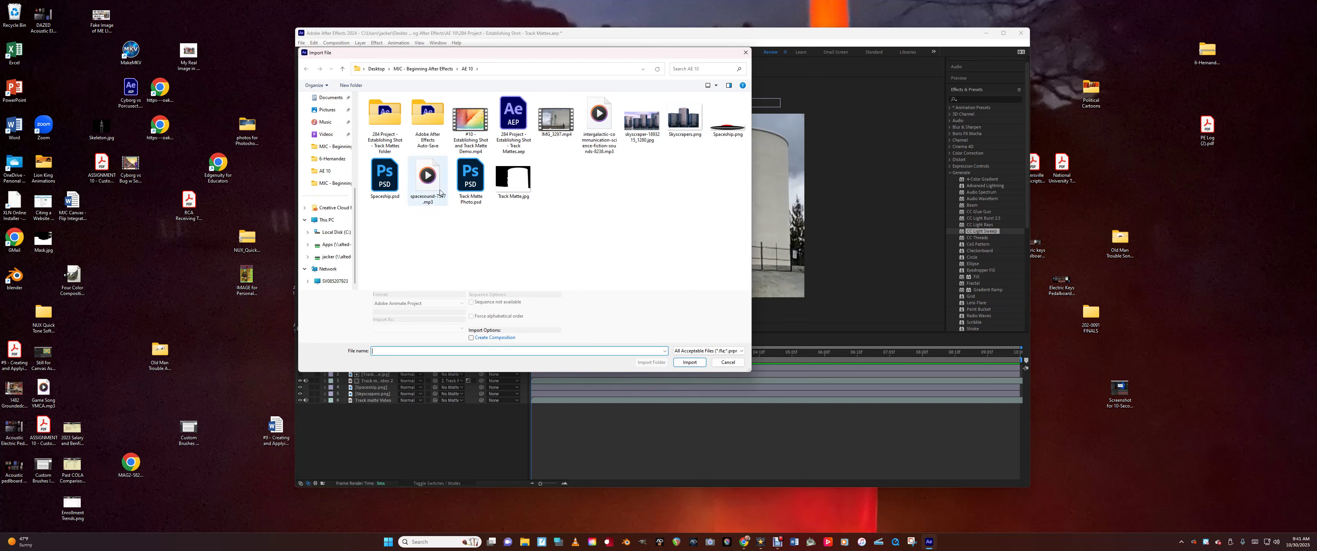
Import intergalactic-communication-science-fiction-sounds-8238.mp3 into the project panel.
left_click_drag(600, 142, 451, 401)
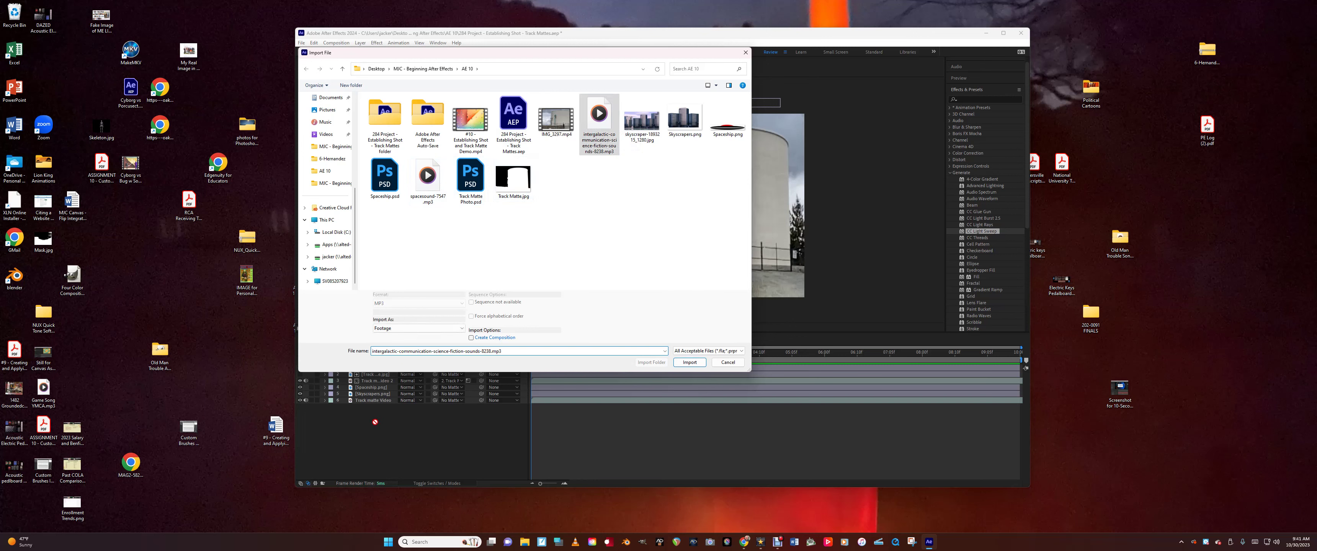
left_click_drag(589, 126, 603, 162)
left_click_drag(586, 64, 830, 89)
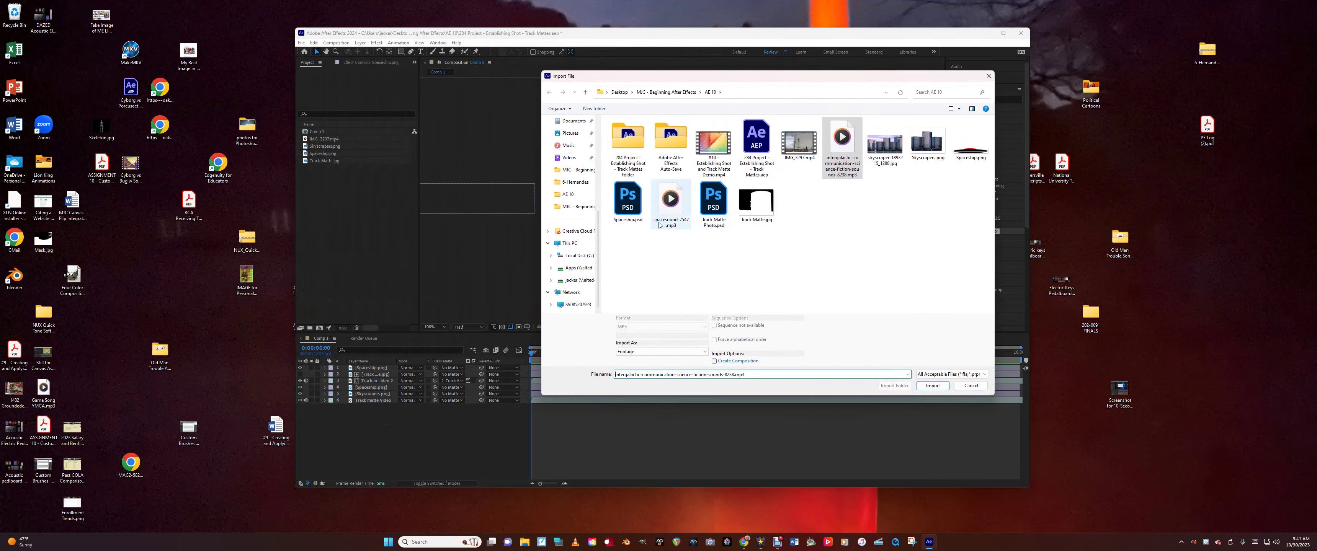
left_click_drag(842, 146, 321, 196)
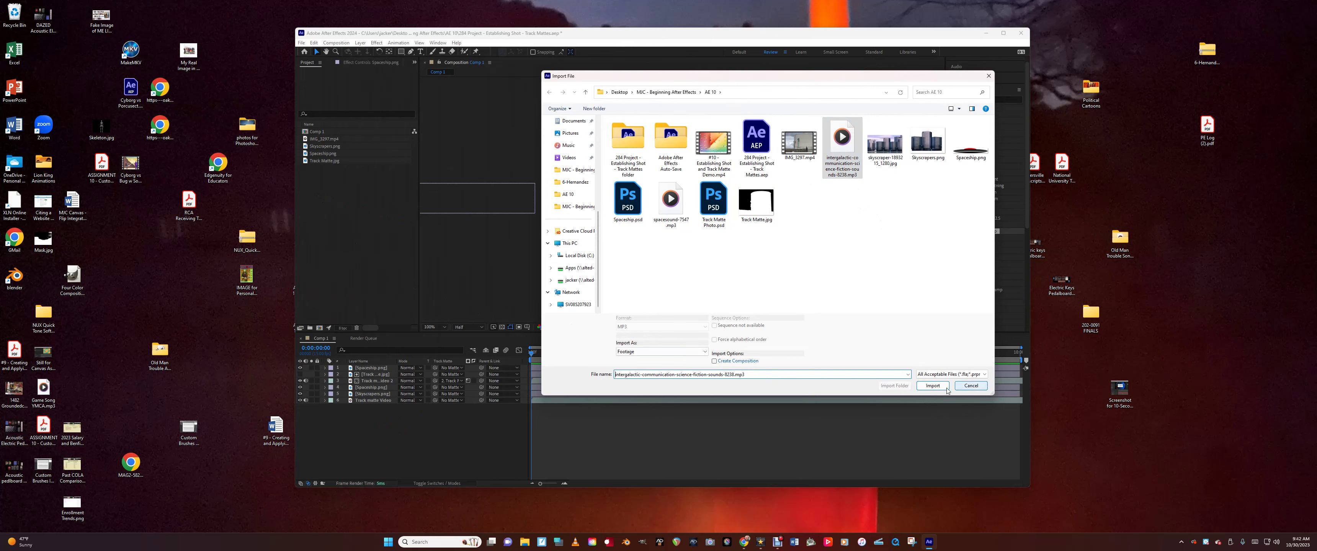
left_click(932, 386)
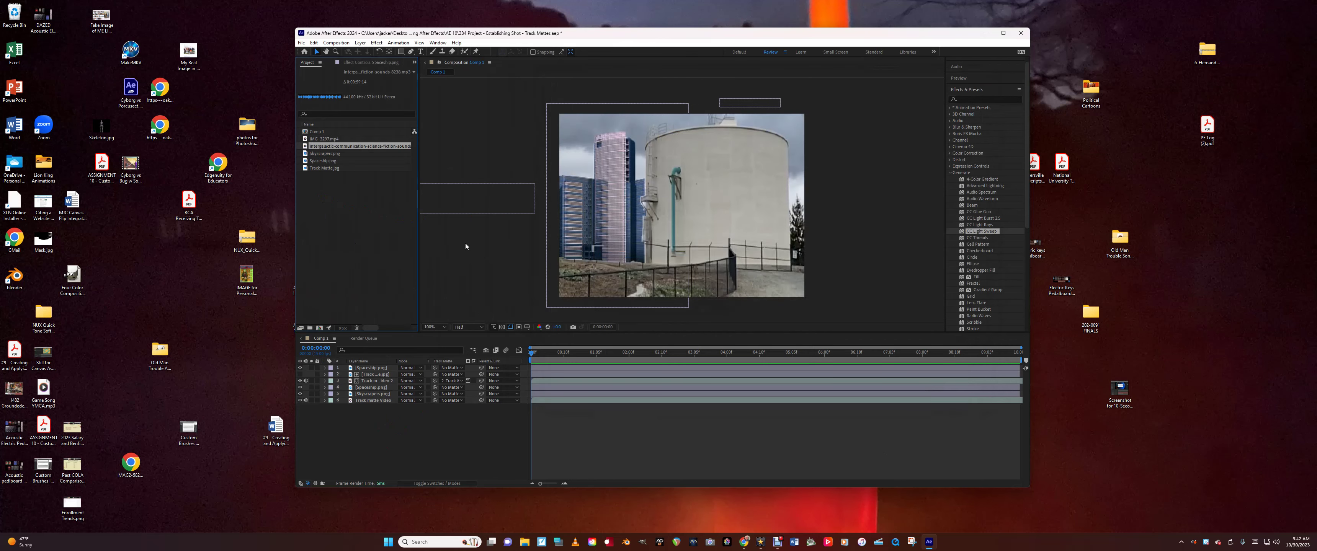
Add the intergalactic sound mp3 to Comp 1 as a new layer and preview it.
left_click_drag(364, 145, 411, 423)
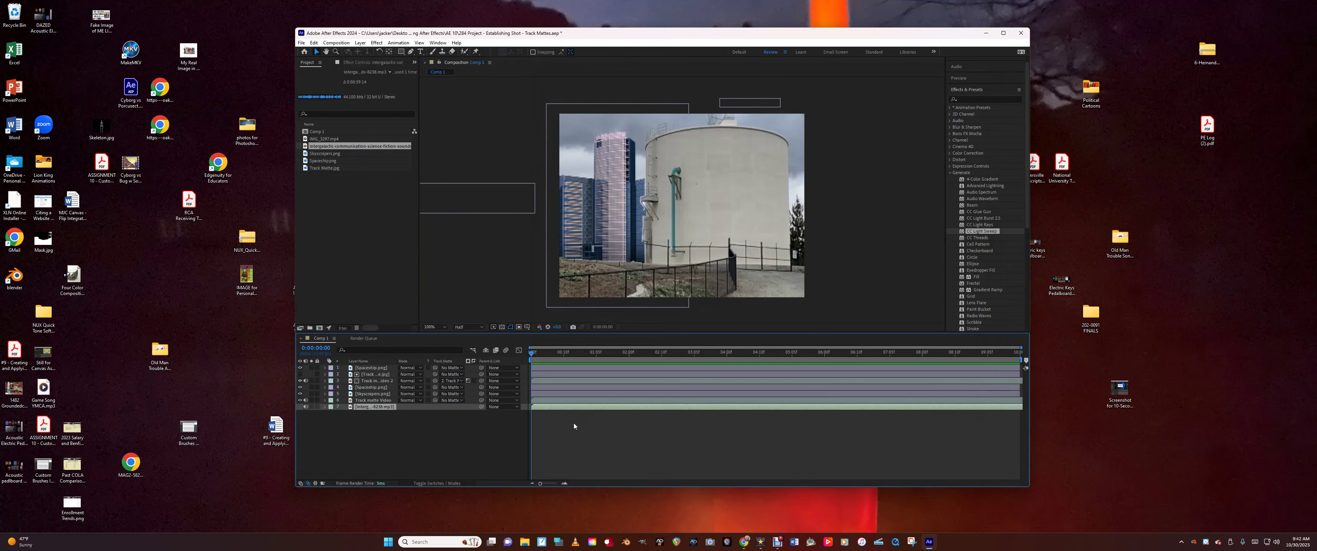
key("space")
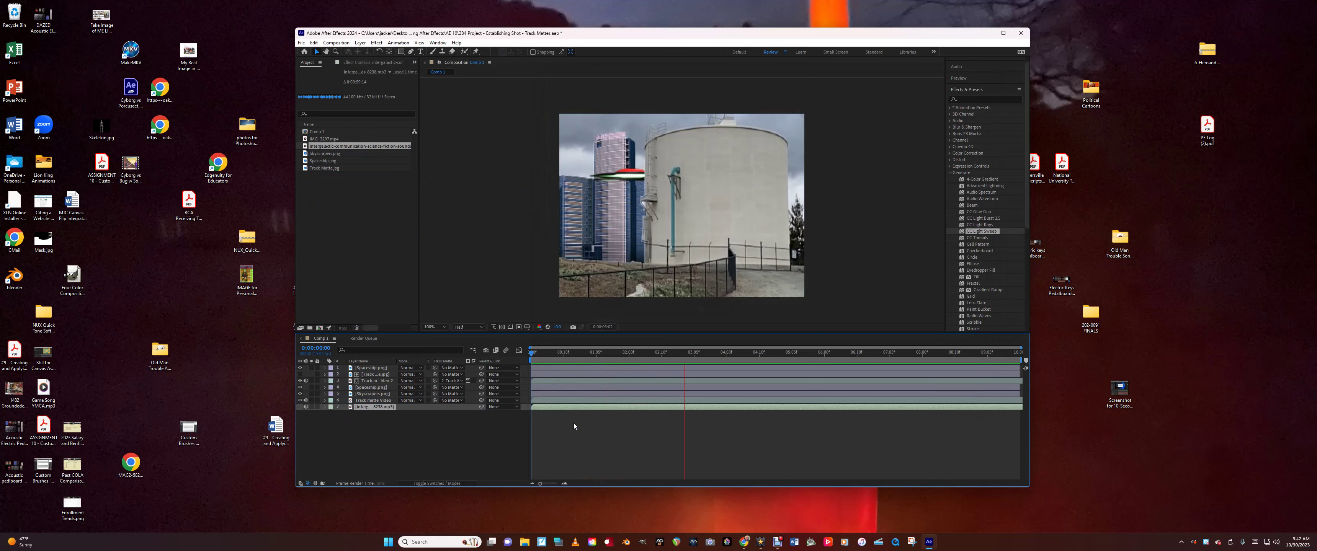
key("space")
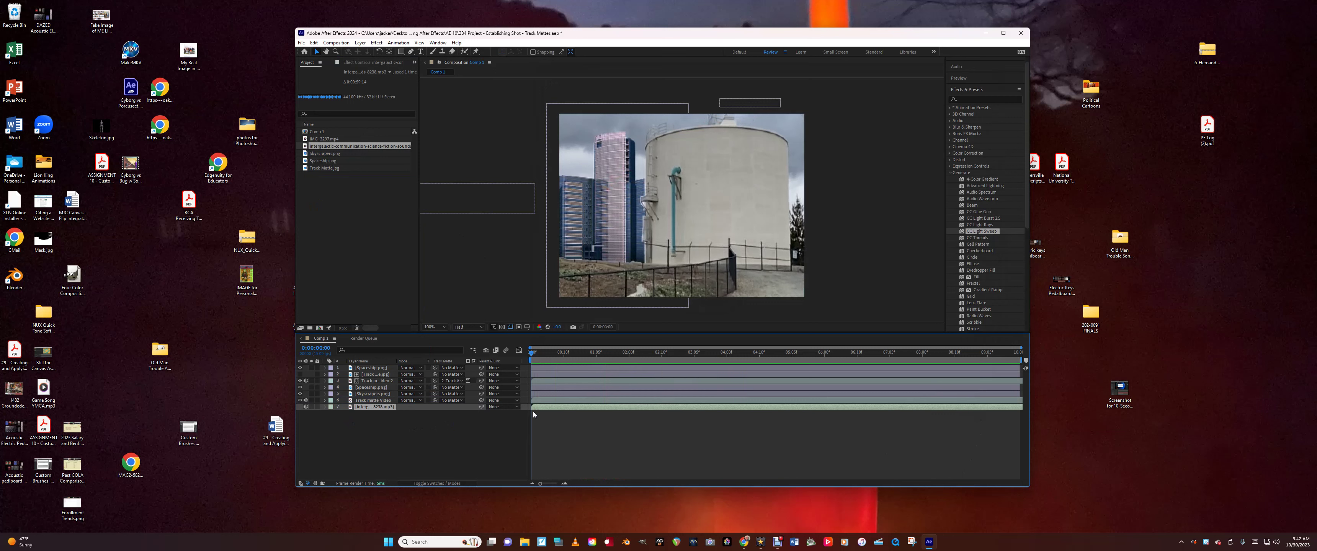
Shift the intergalactic sound layer progressively earlier, previewing until it syncs with the spaceship.
left_click(665, 422)
left_click_drag(704, 407, 640, 407)
key("space")
key("space")
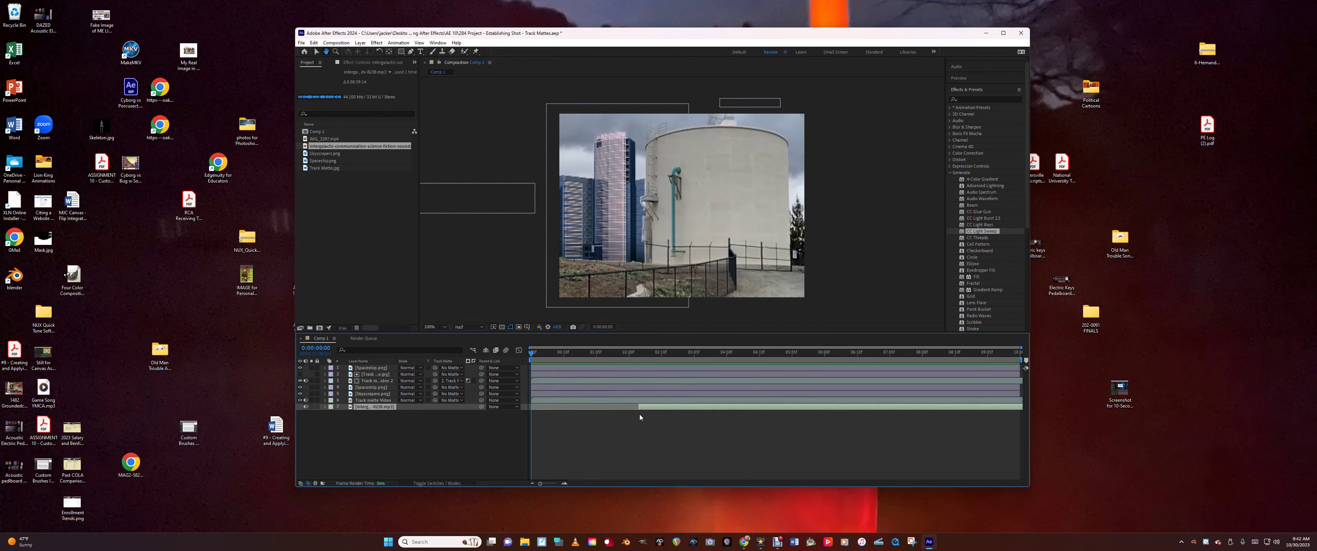
left_click_drag(639, 407, 593, 407)
key("space")
key("space")
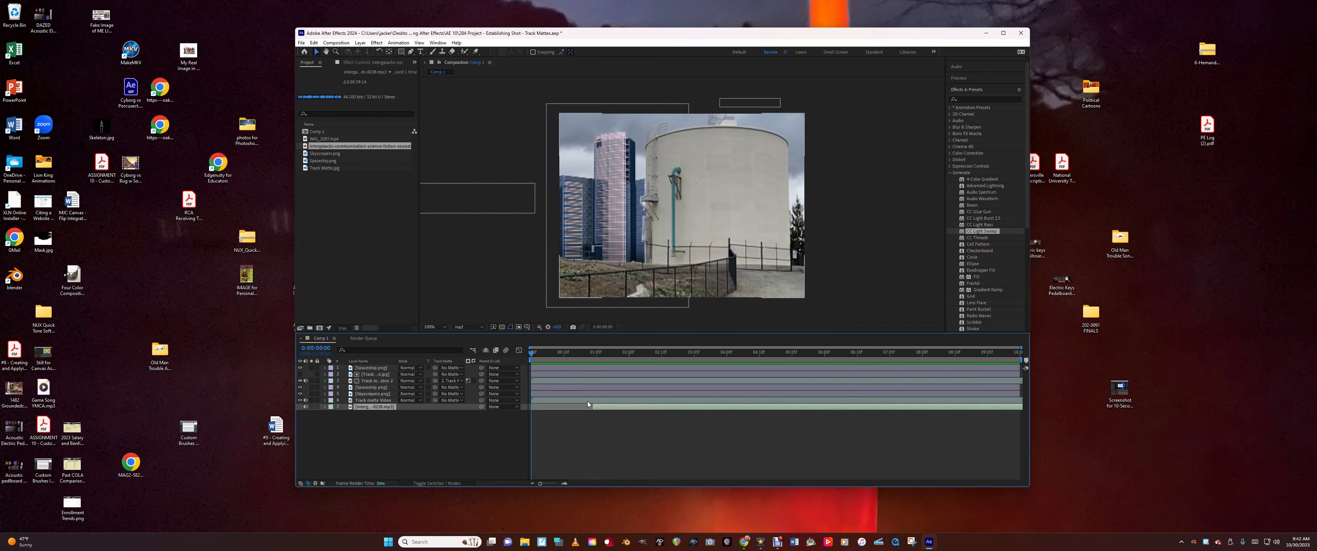
left_click_drag(588, 407, 567, 407)
key("space")
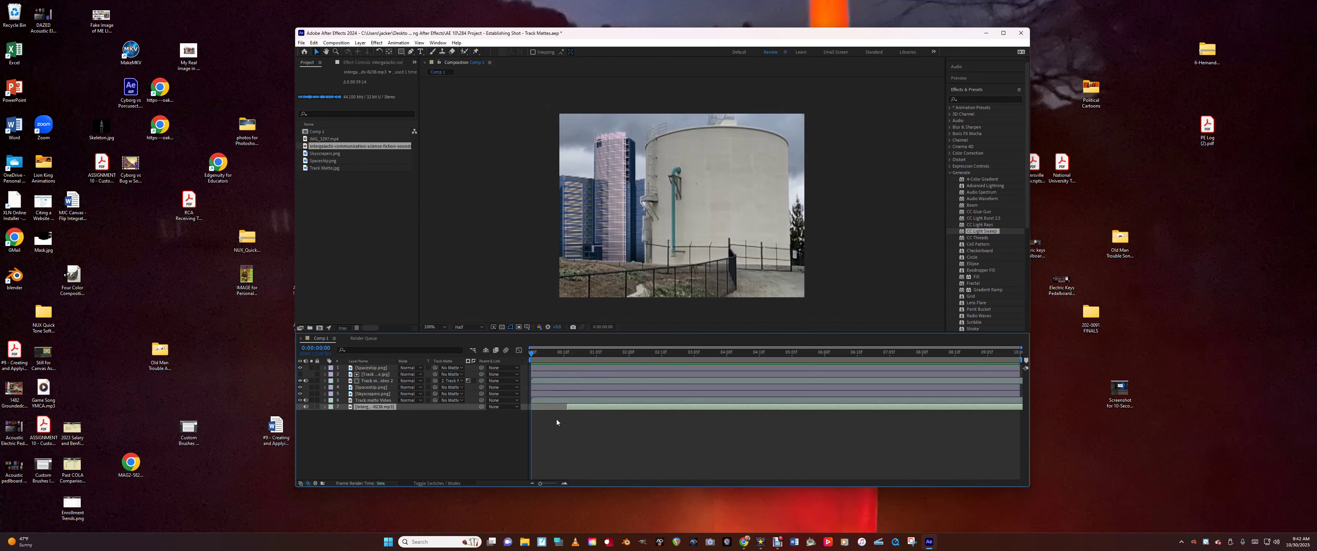
key("space")
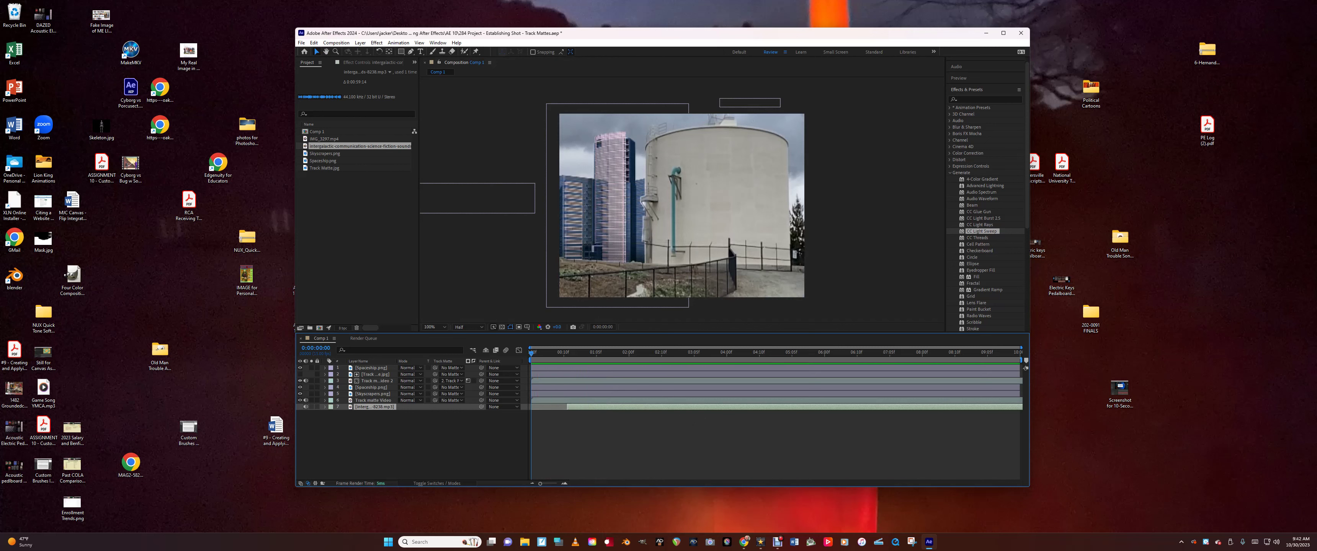
key("space")
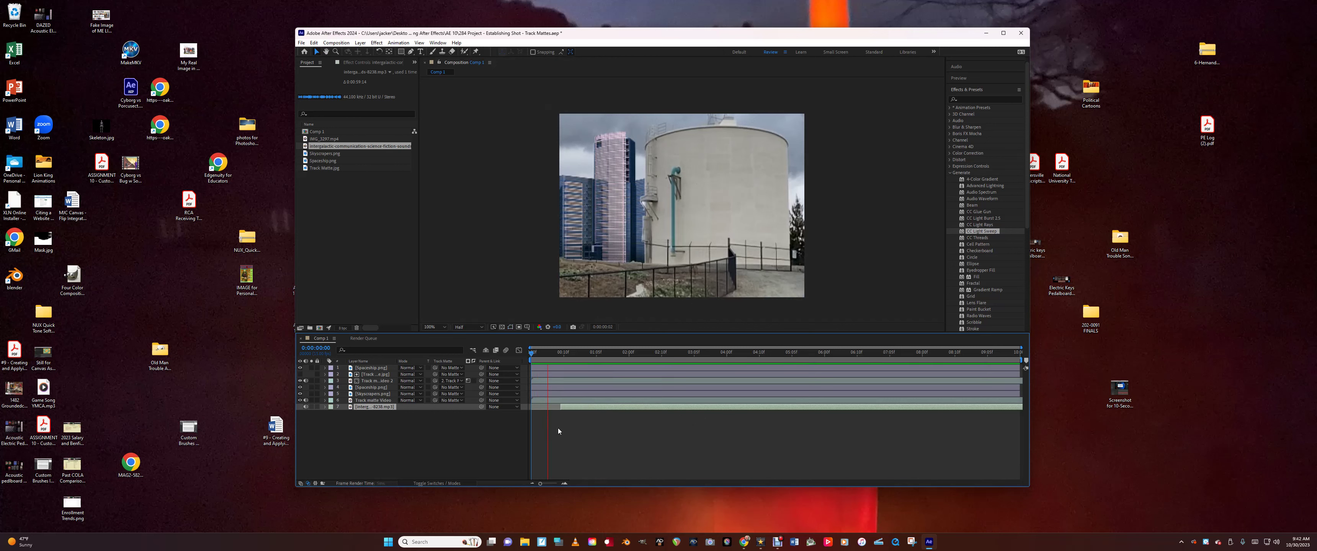
key("space")
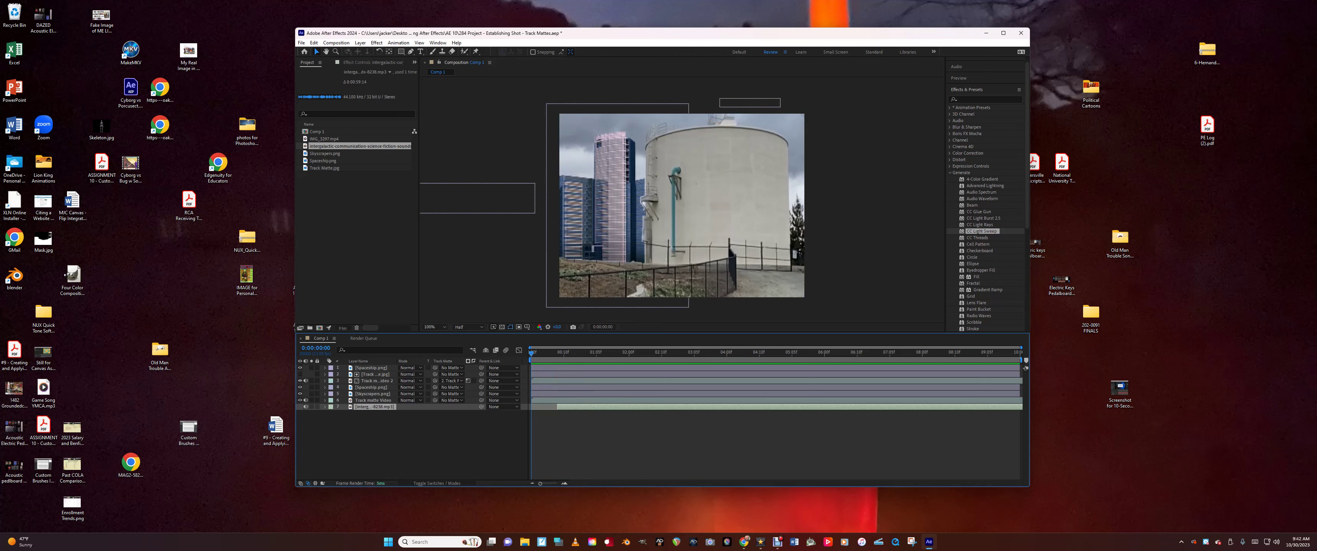
key("space")
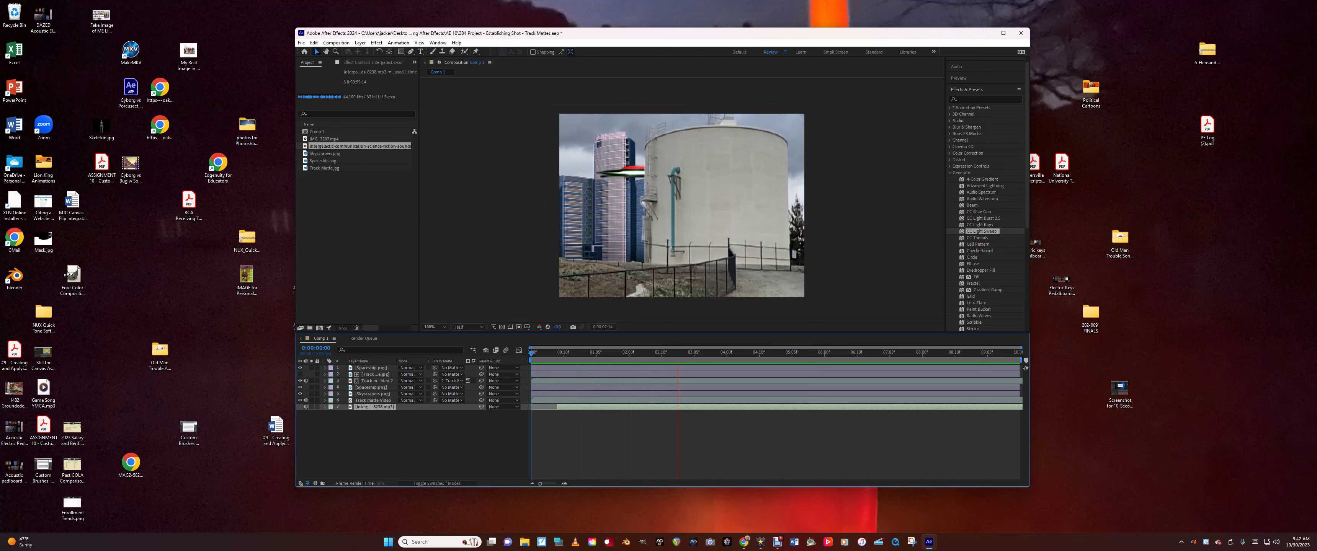
key("space")
left_click(400, 427)
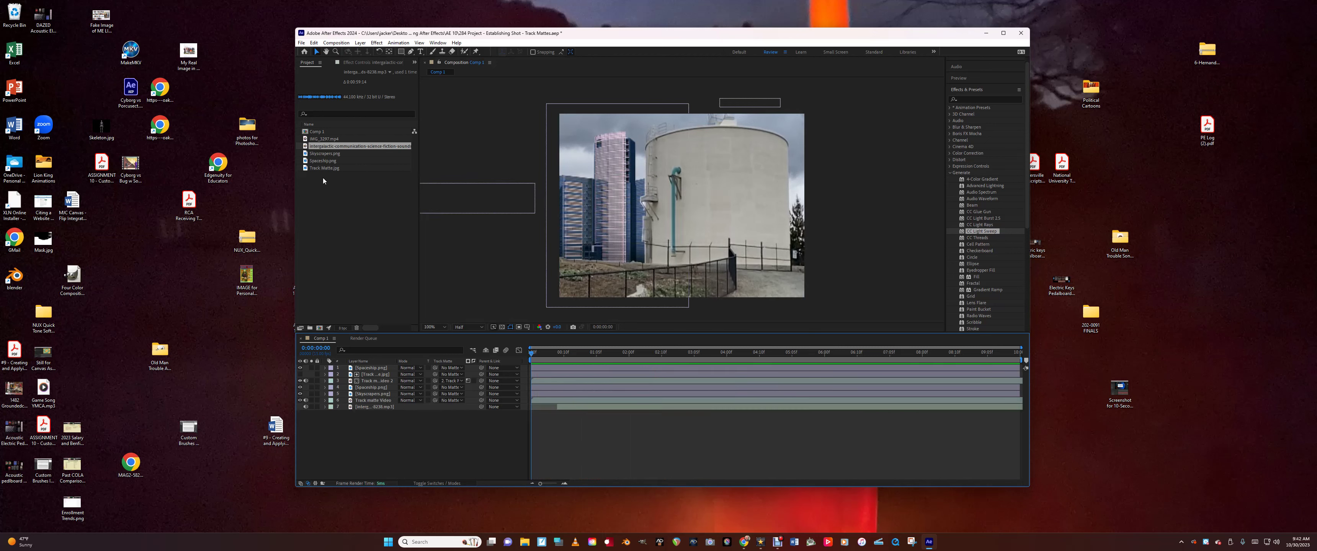
left_click(301, 42)
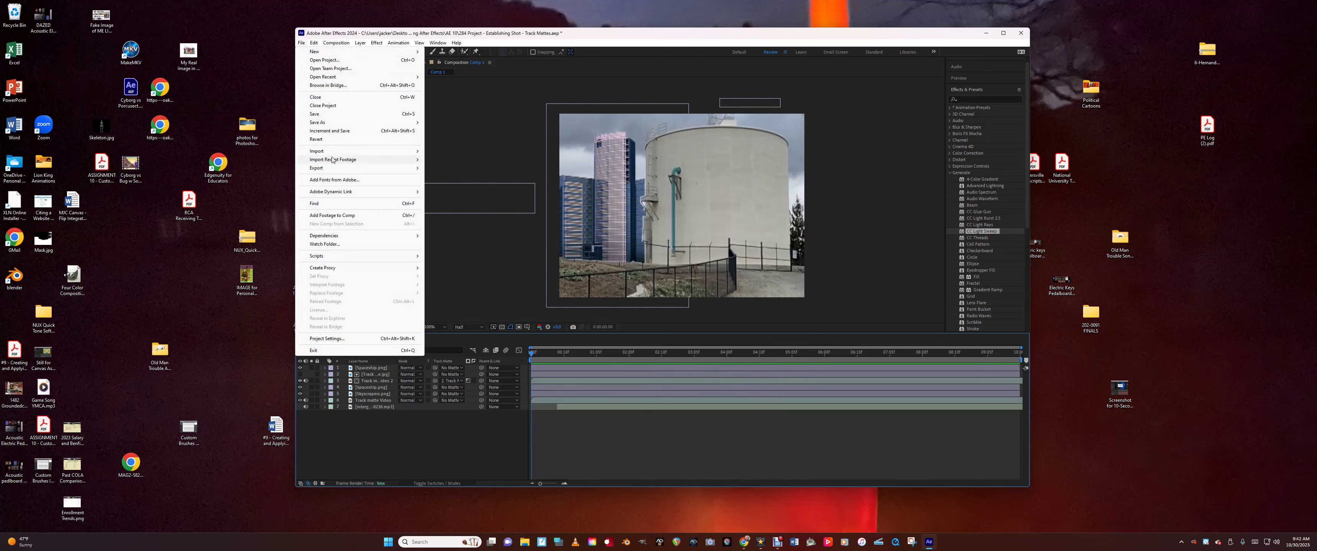
Import spacesound-7547.mp3 via File > Import > File.
mouse_move(333, 152)
left_click(435, 151)
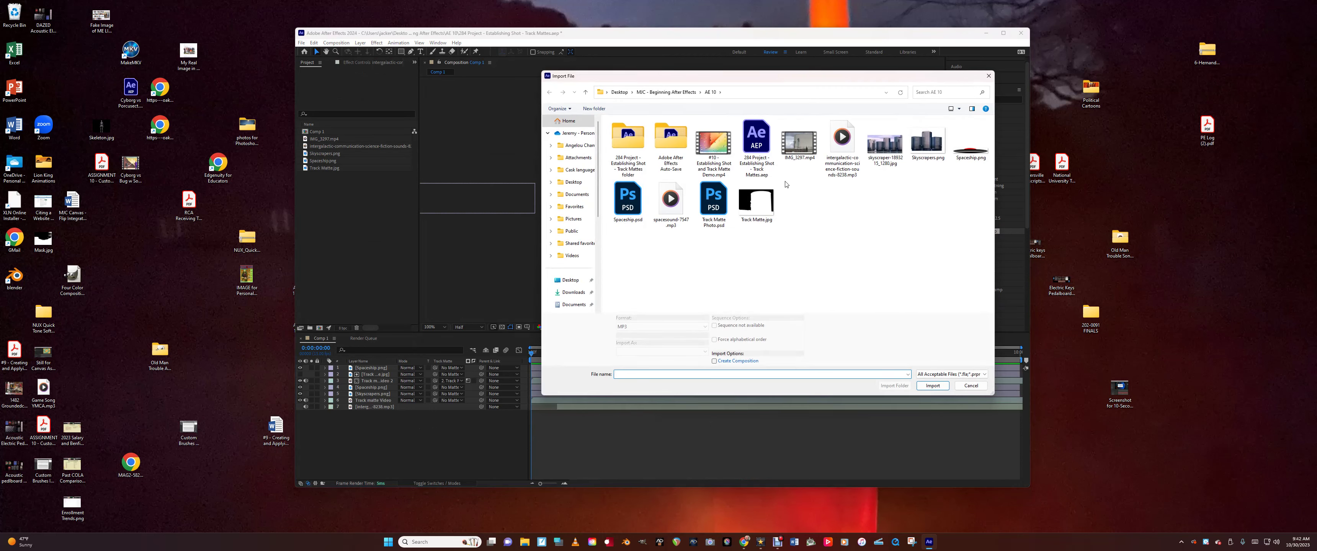
left_click(674, 206)
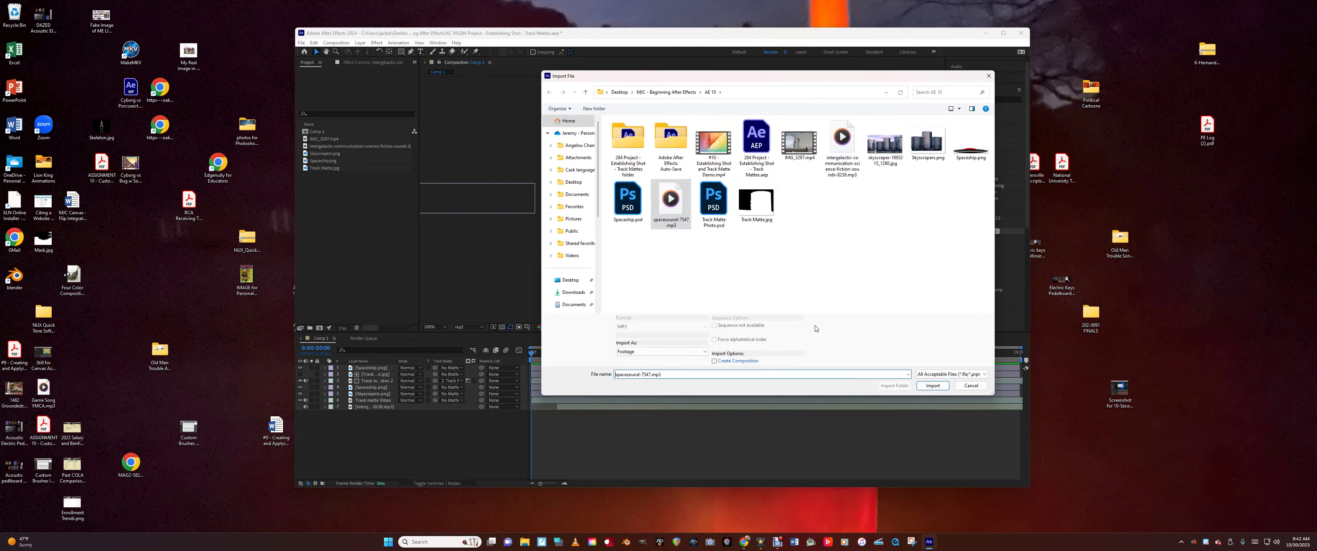
left_click(930, 388)
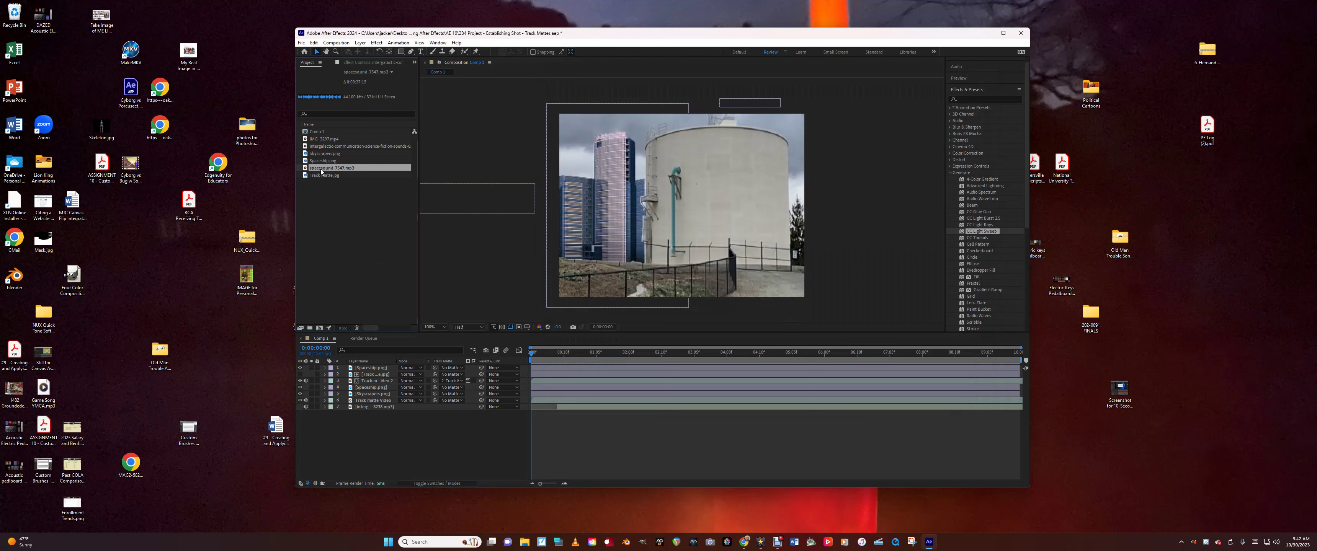
Add spacesound-7547.mp3 to the timeline as a layer and preview both sounds.
left_click_drag(312, 175, 383, 429)
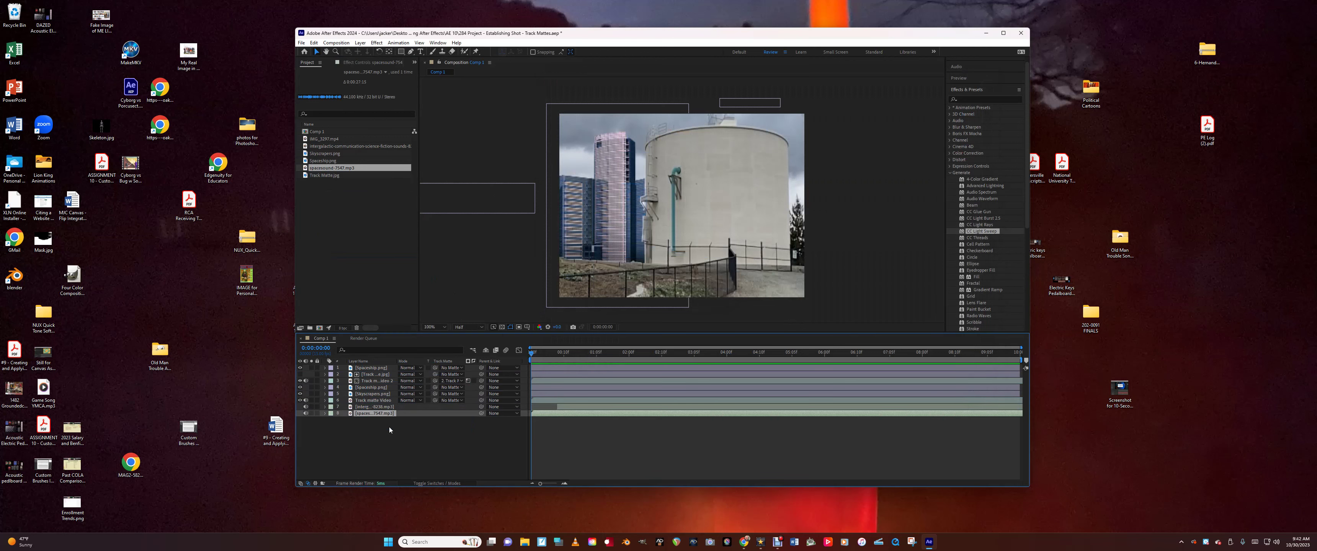
key("space")
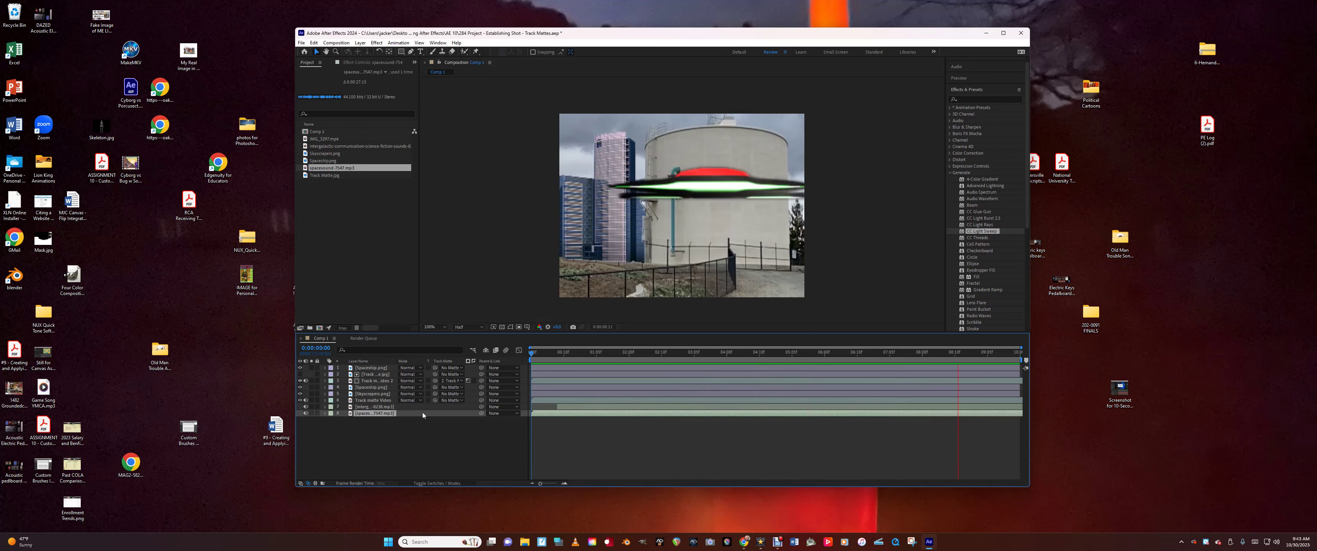
key("space")
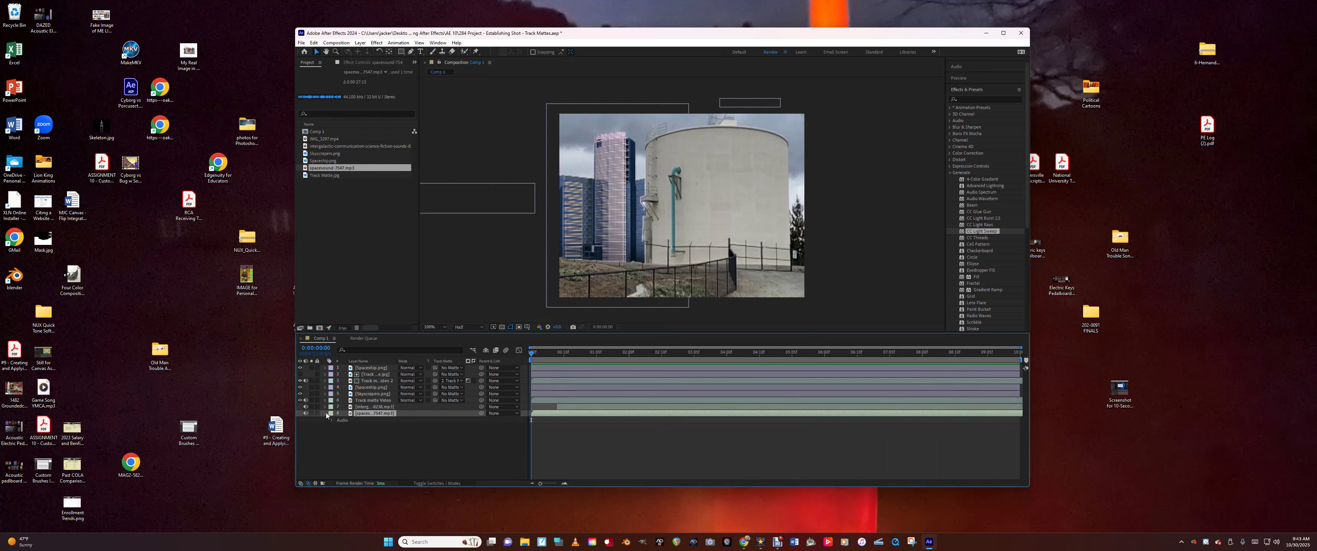
Keyframe the spacesound Audio Levels: lowered at the start, raised to about -8 dB near one second.
left_click(330, 422)
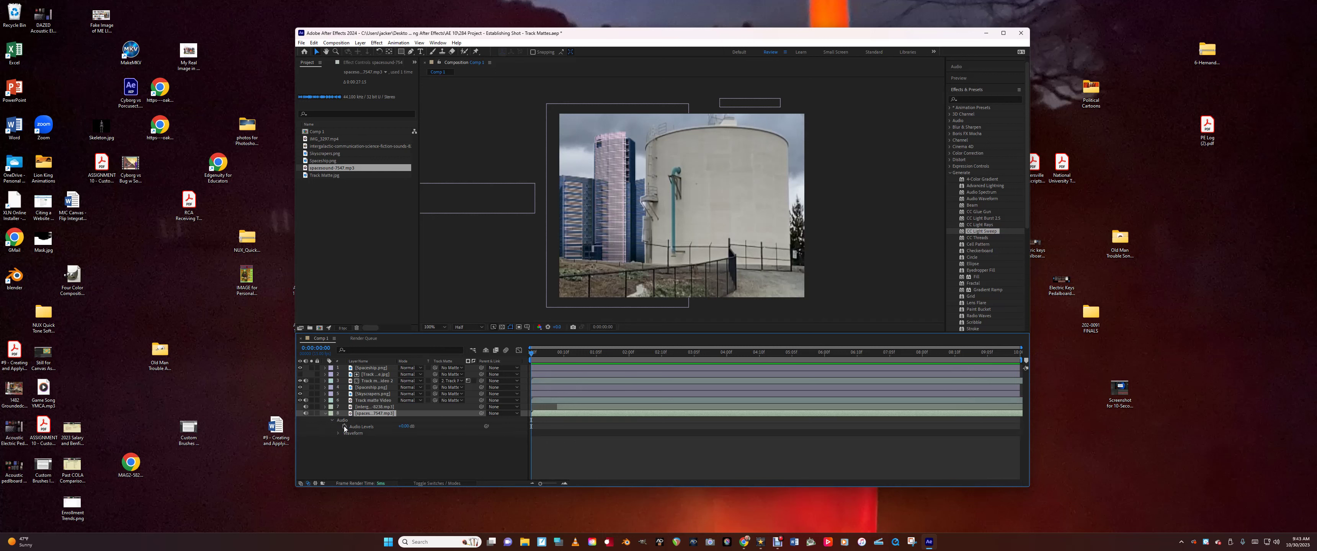
left_click_drag(405, 426, 393, 426)
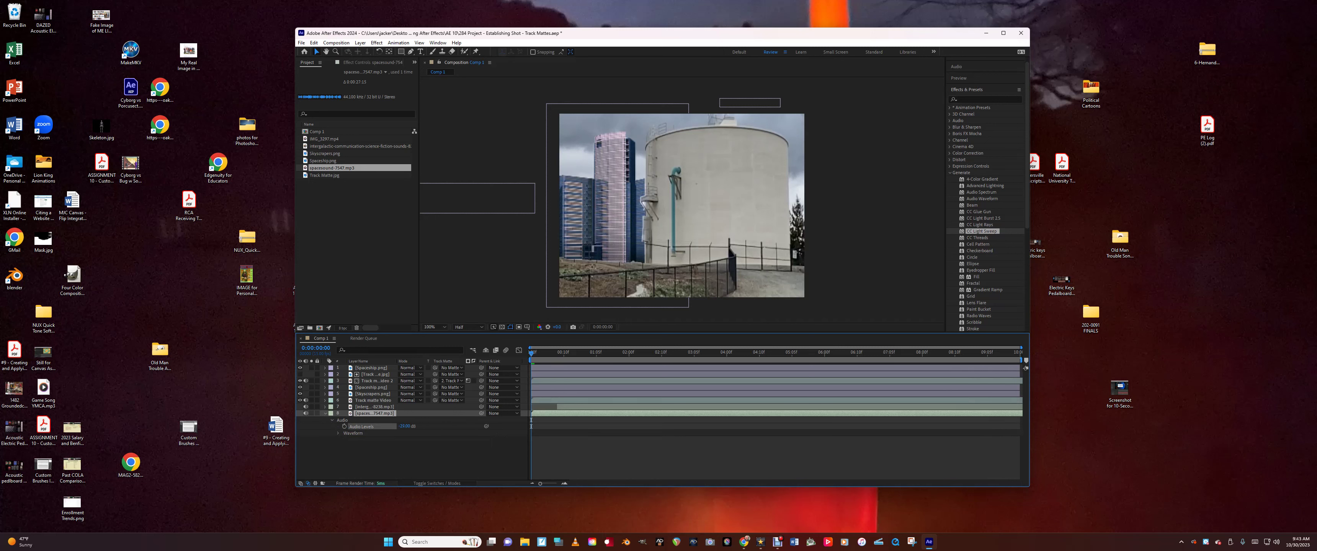
left_click(344, 427)
left_click_drag(532, 353, 783, 384)
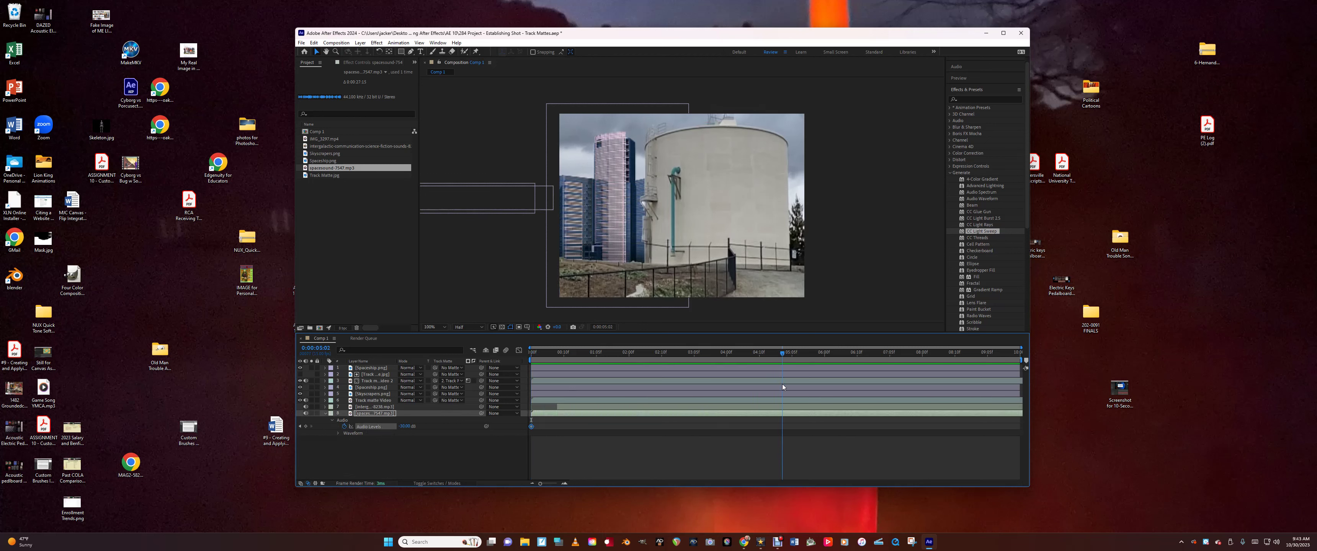
left_click_drag(404, 427, 424, 427)
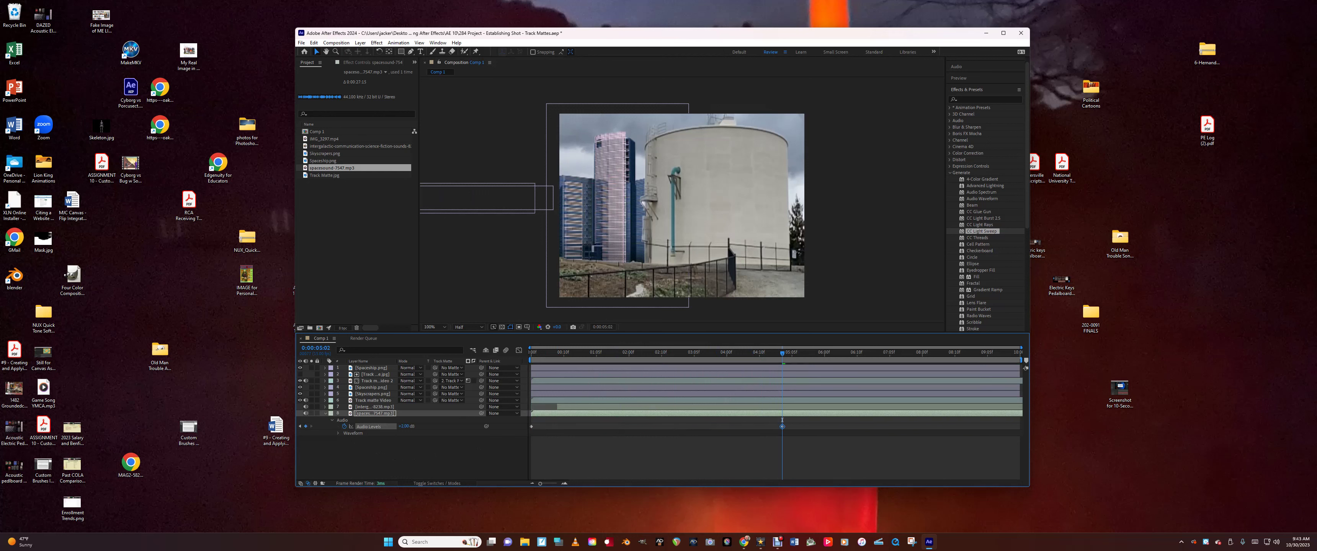
left_click(404, 427)
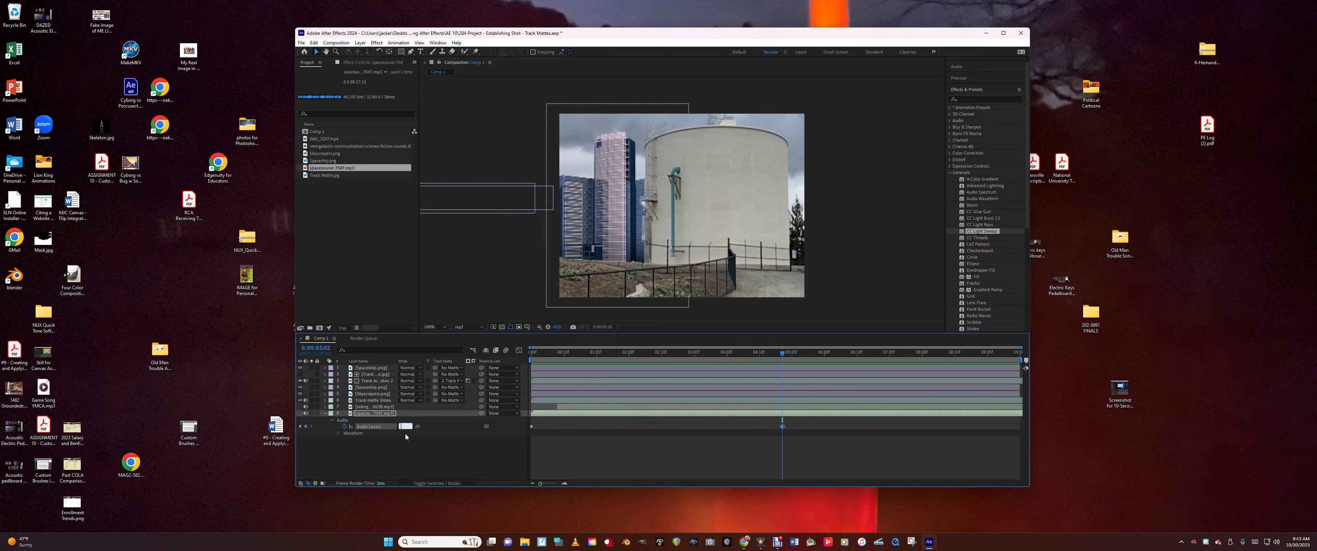
Preview the composition from the start to hear the spaceship sound fade in.
left_click(442, 462)
left_click(776, 352)
key("Home")
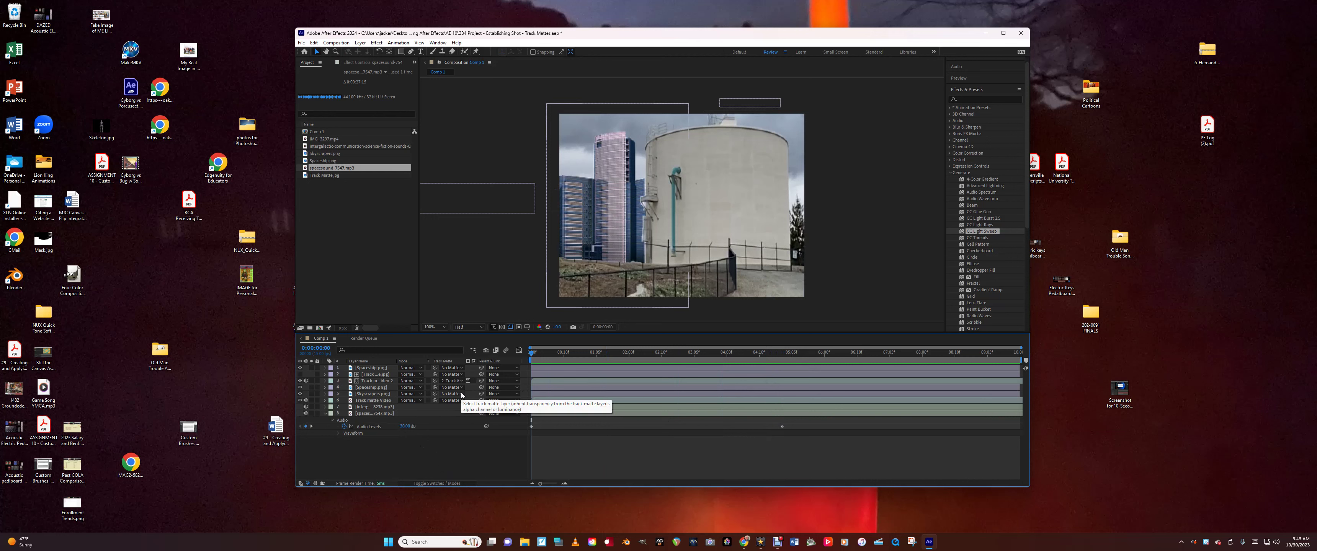
key("space")
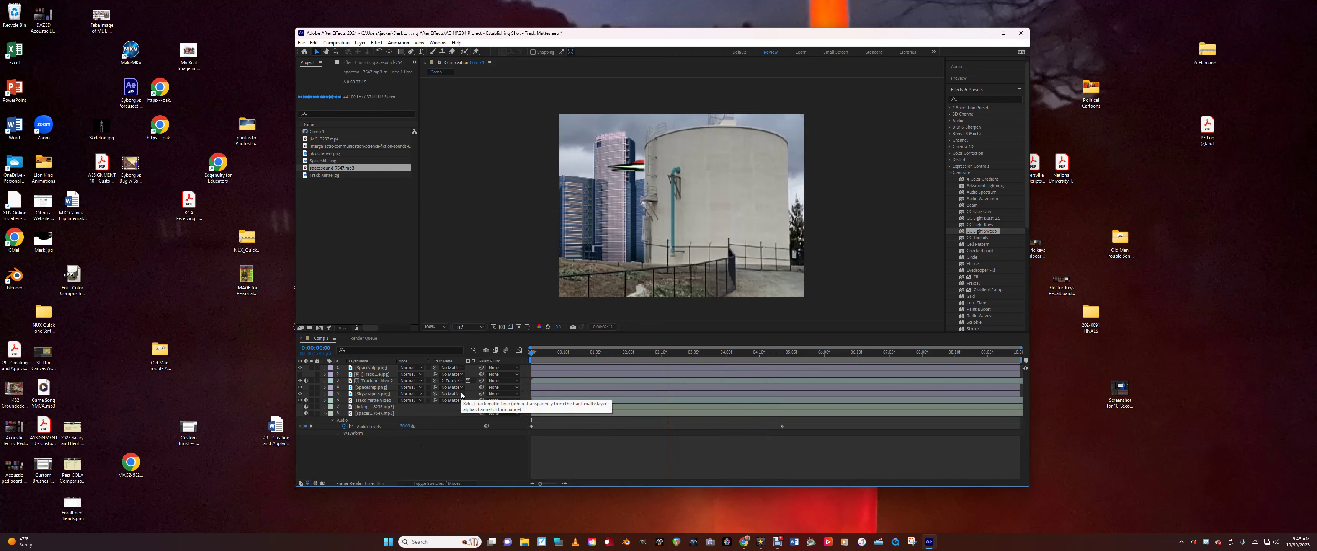
key("space")
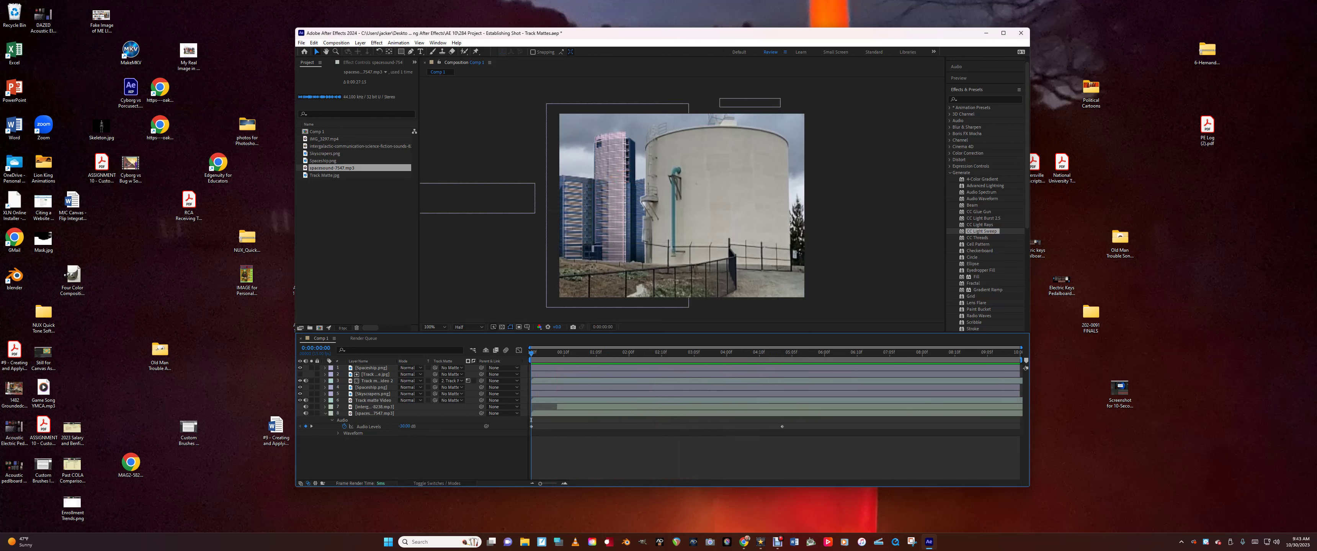
Lower the intergalactic sound's Audio Levels to -21 dB and set a start keyframe.
left_click_drag(531, 353, 568, 369)
left_click(370, 407)
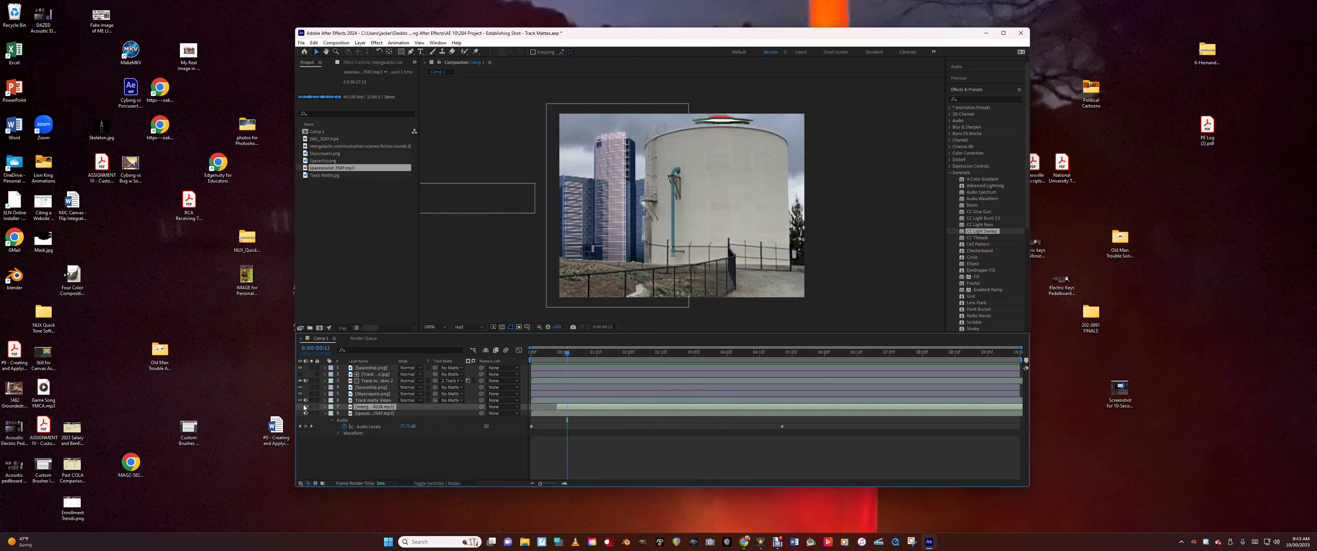
left_click(325, 408)
left_click(325, 420)
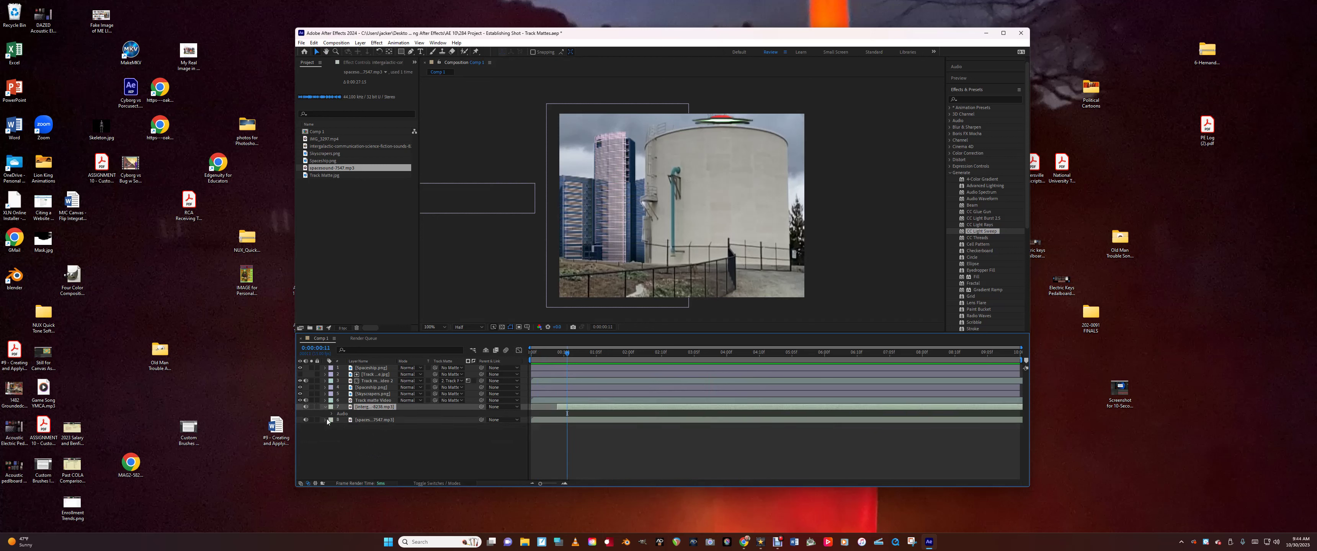
left_click(332, 414)
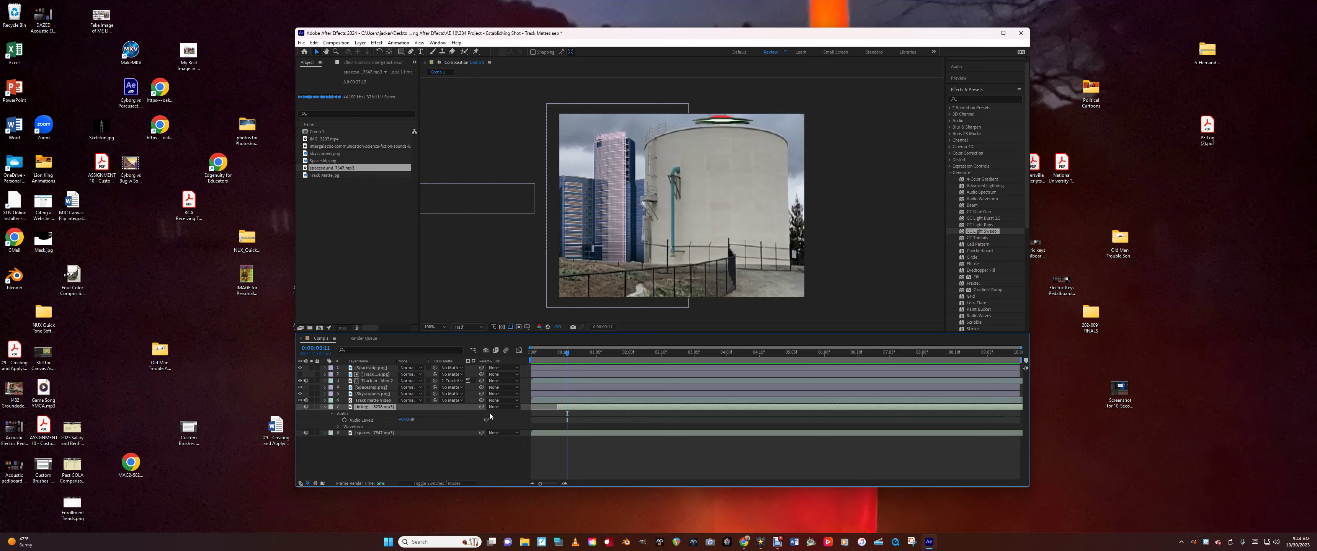
left_click_drag(562, 356, 517, 365)
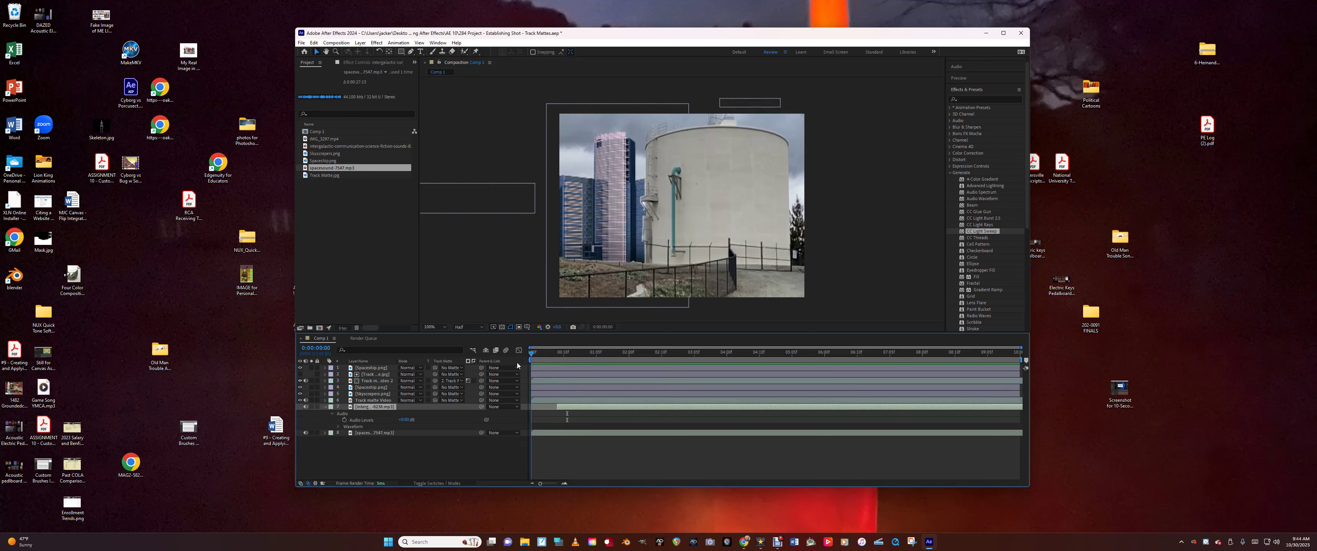
left_click_drag(404, 420, 393, 420)
left_click(344, 420)
Add Audio Levels keyframes of -14 dB near three seconds and 2 dB later, then preview.
left_click_drag(533, 357, 863, 401)
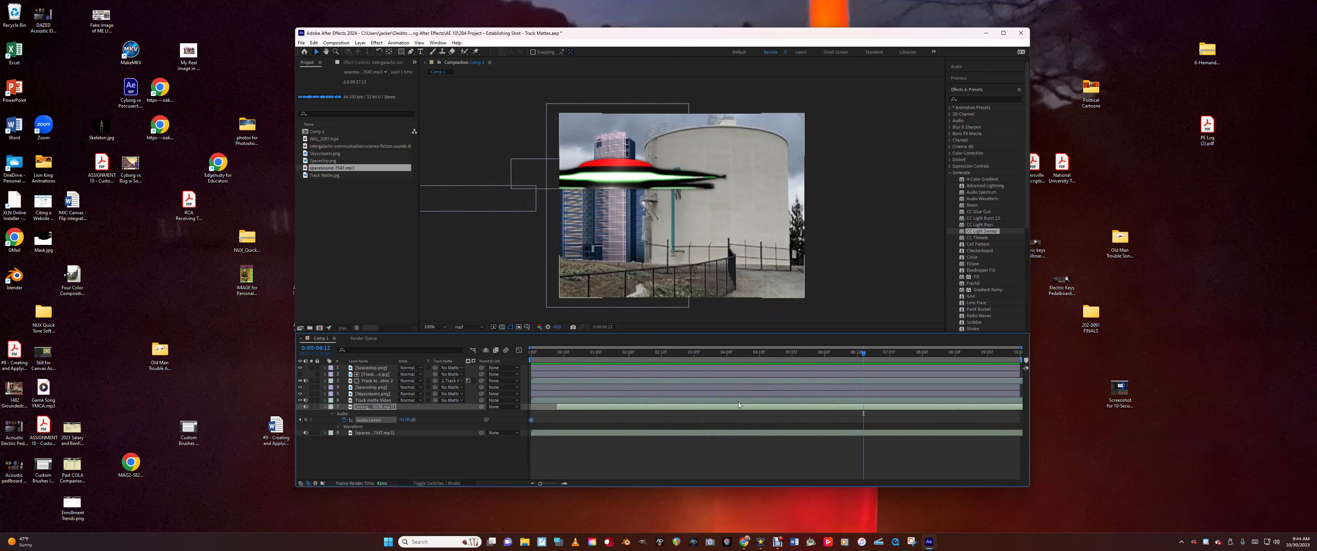
type("-14")
key("Return")
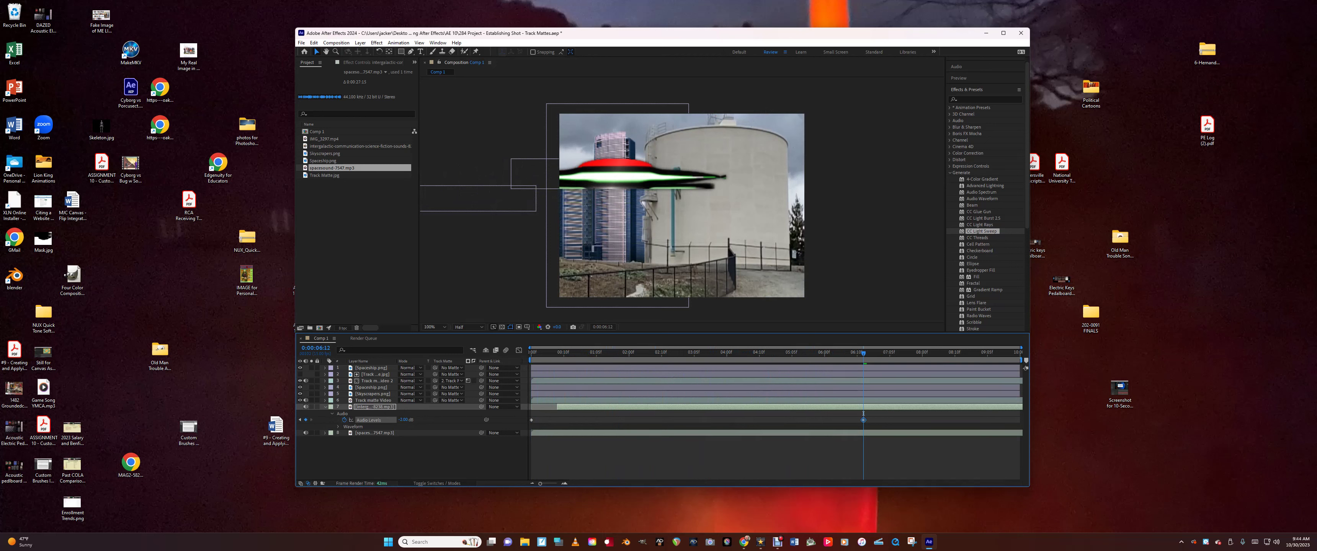
left_click(404, 420)
type("2")
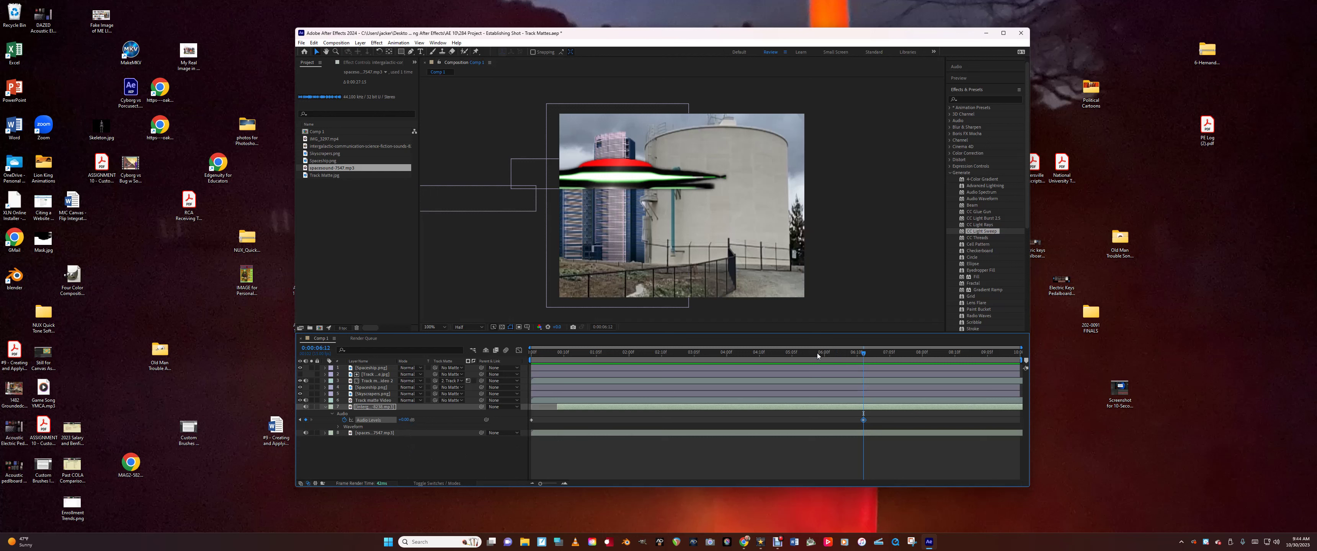
key("Home")
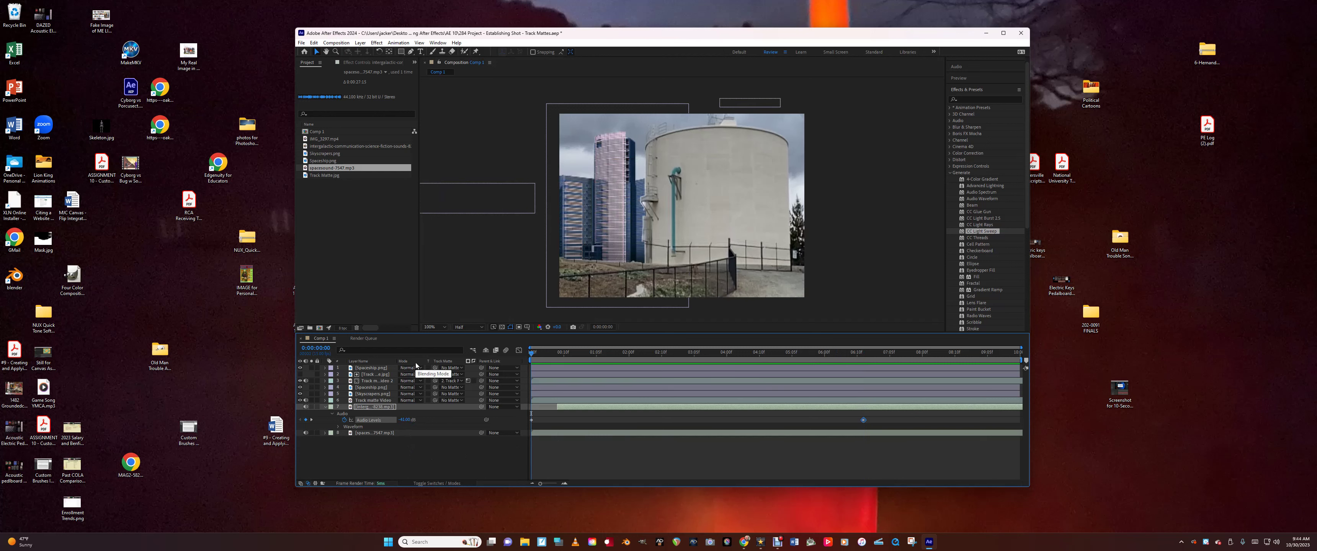
key("space")
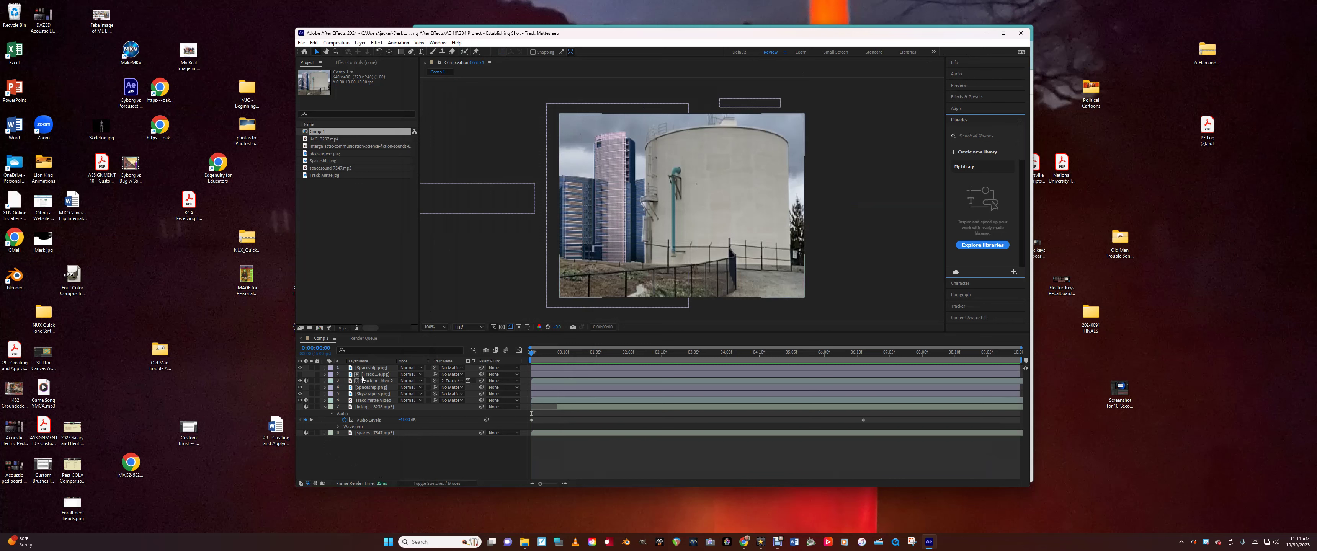
Select the Track matte Video 2, Skyscrapers and Track matte Video layers and expand Color Correction effects.
left_click(373, 383)
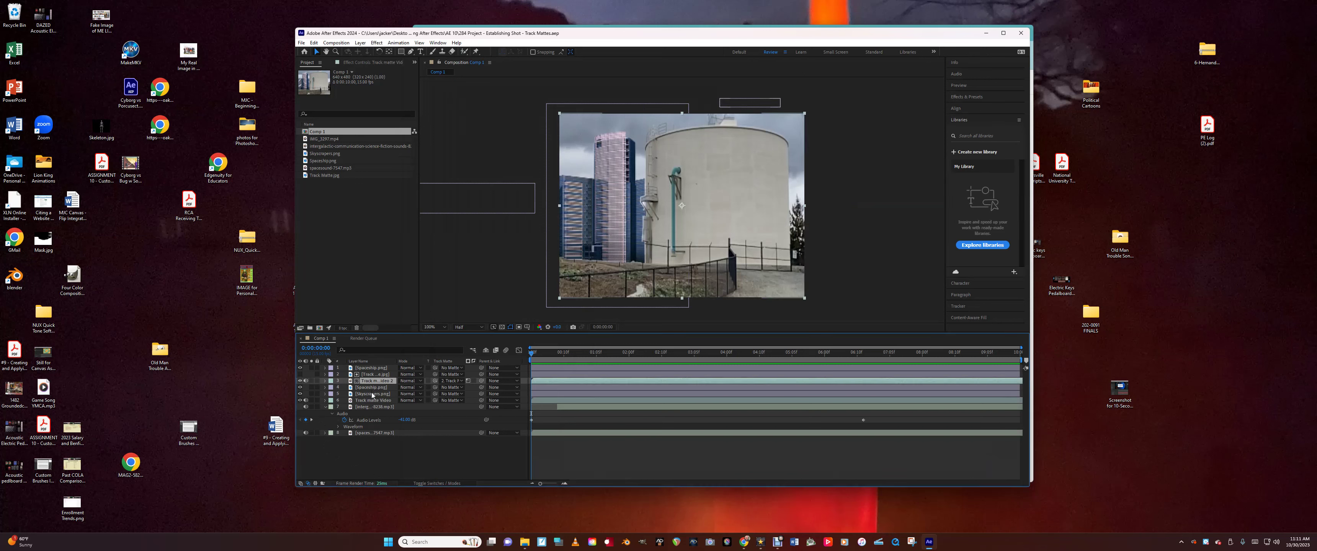
left_click(372, 394)
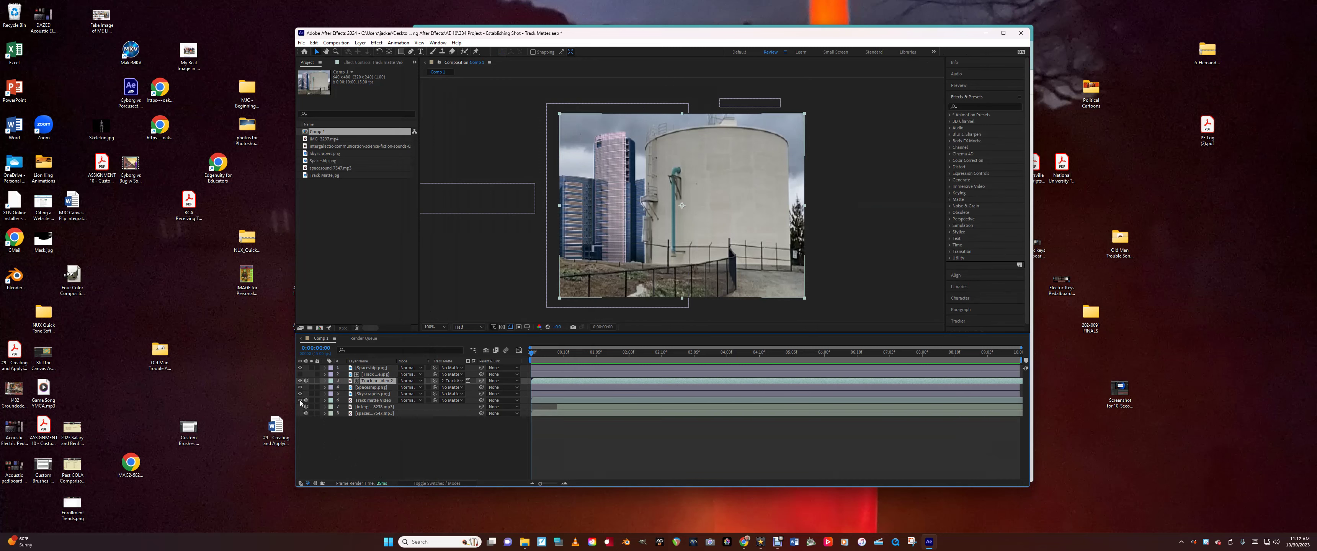
left_click(375, 402)
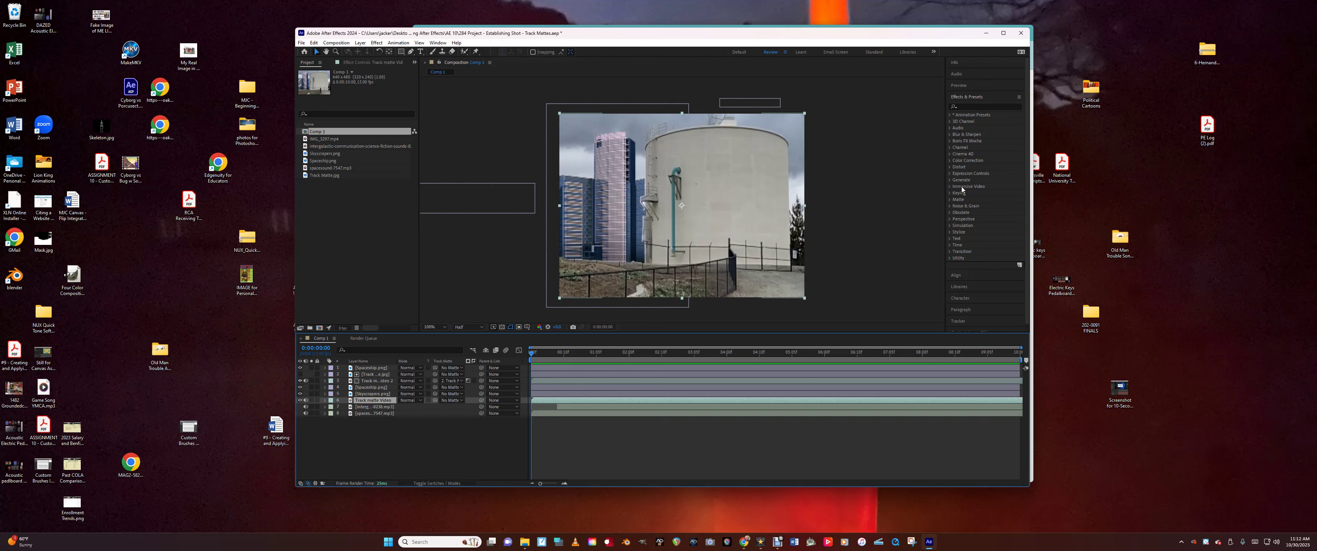
left_click(950, 161)
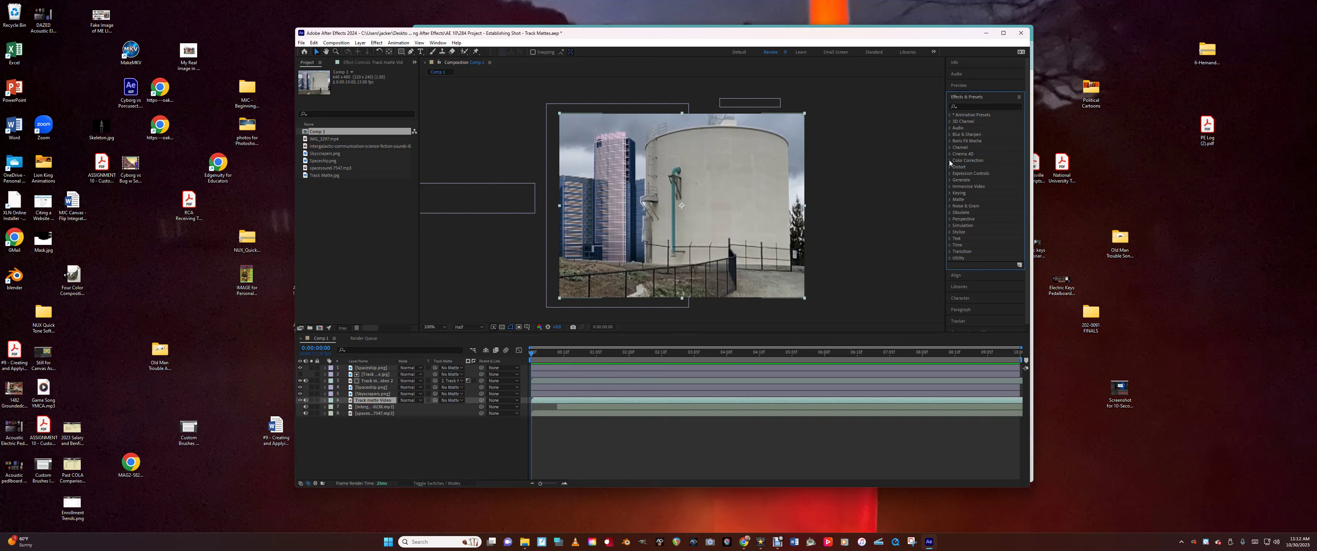
Apply Brightness & Contrast to the Skyscrapers layer at -83 brightness and compare with the tank layer hidden.
left_click_drag(980, 194, 547, 401)
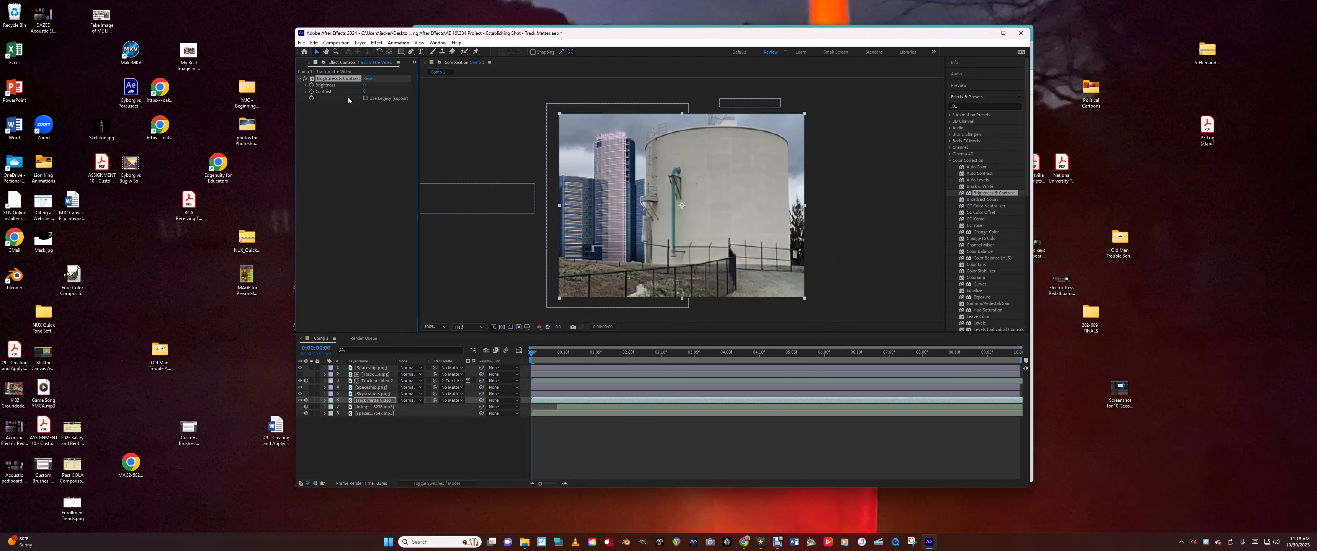
left_click_drag(365, 85, 317, 85)
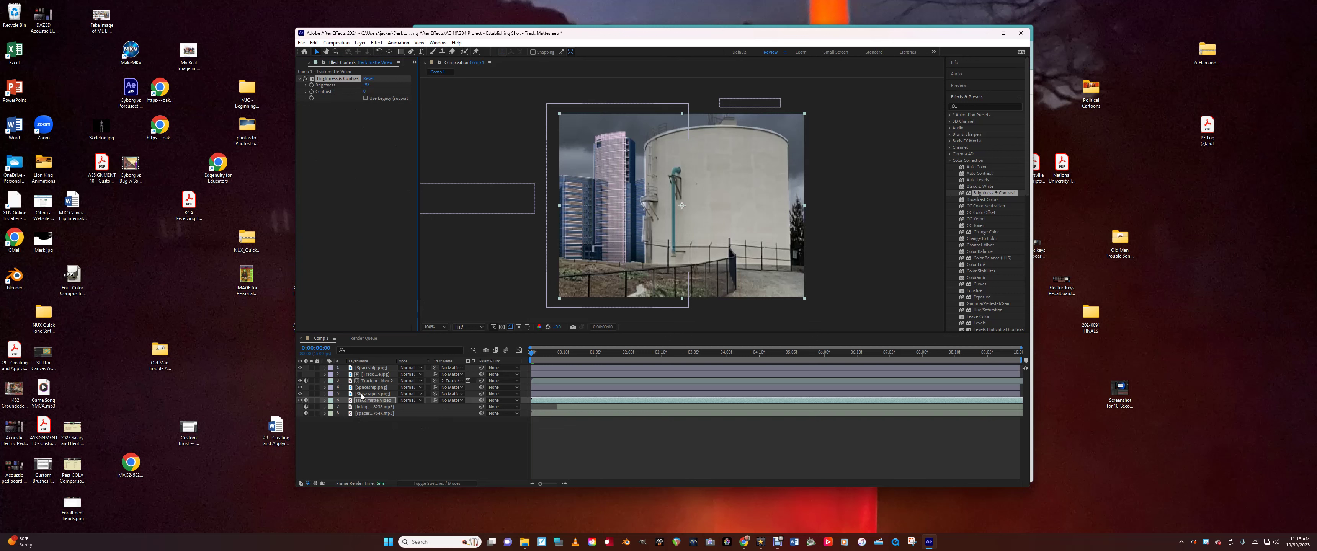
left_click(307, 382)
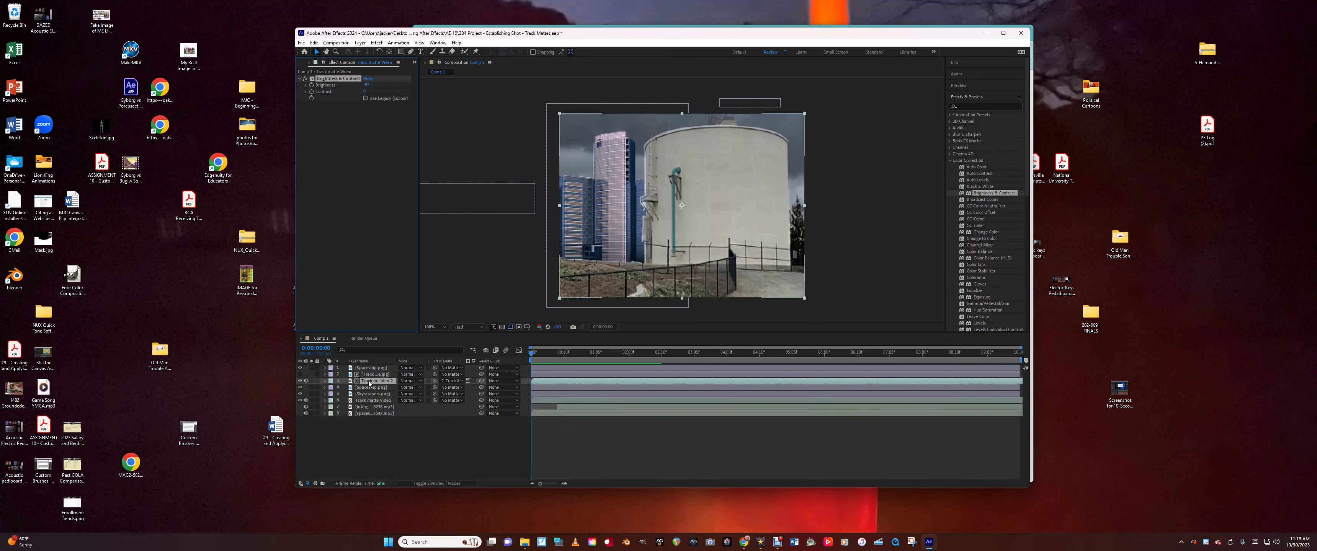
left_click(300, 382)
left_click(301, 382)
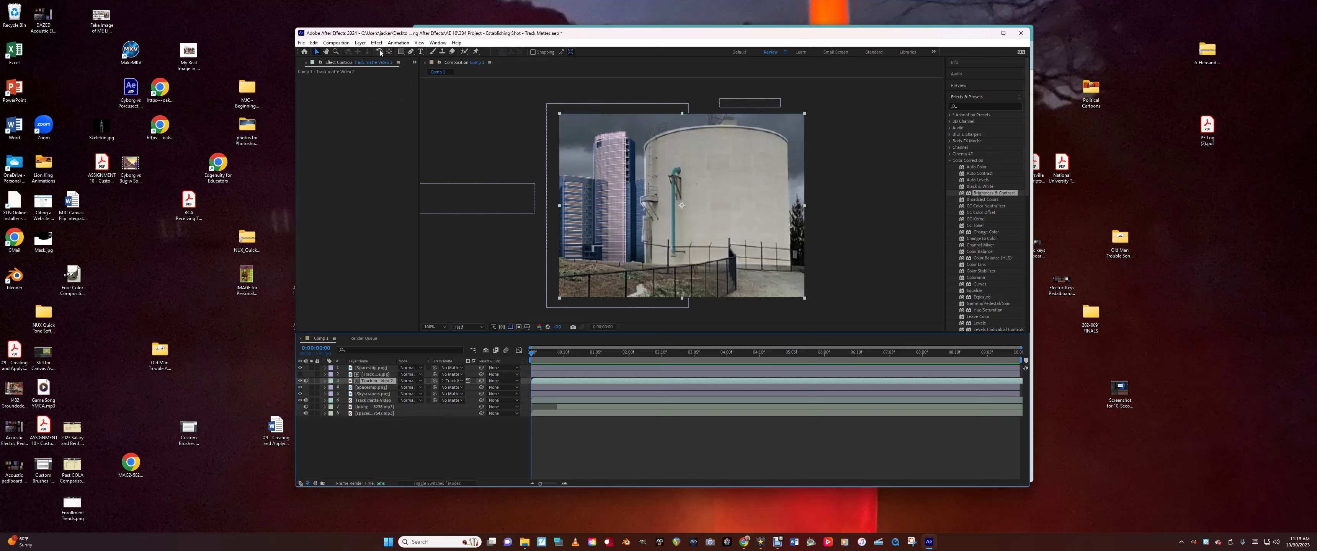
Apply Brightness & Contrast to Track matte Video 2 with brightness -33.
left_click_drag(980, 193, 554, 384)
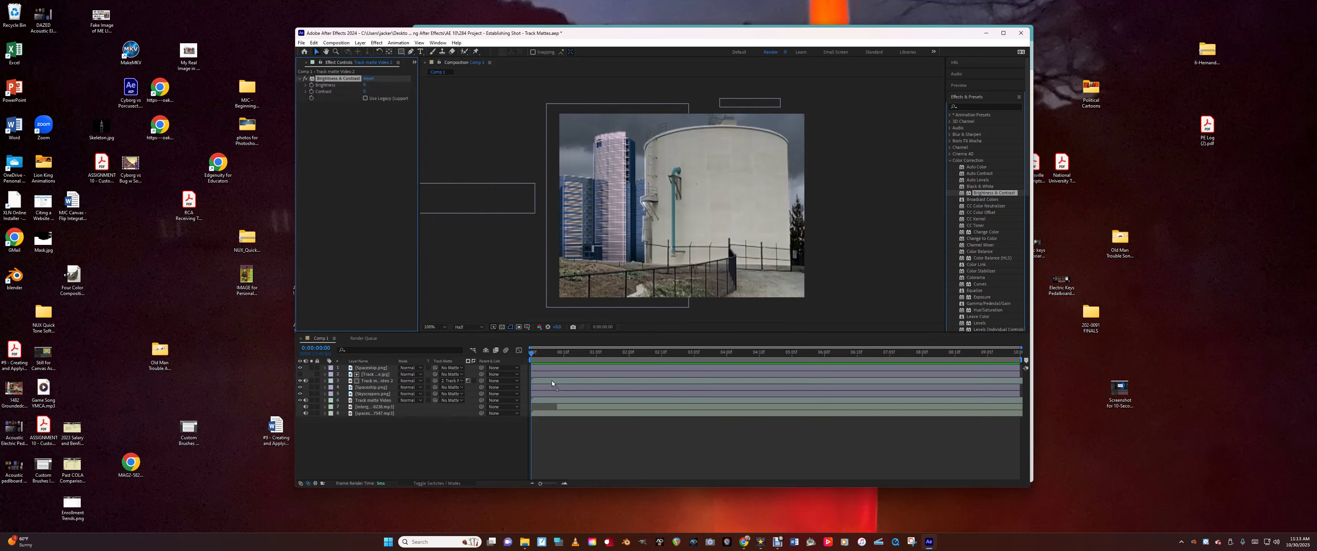
left_click(365, 85)
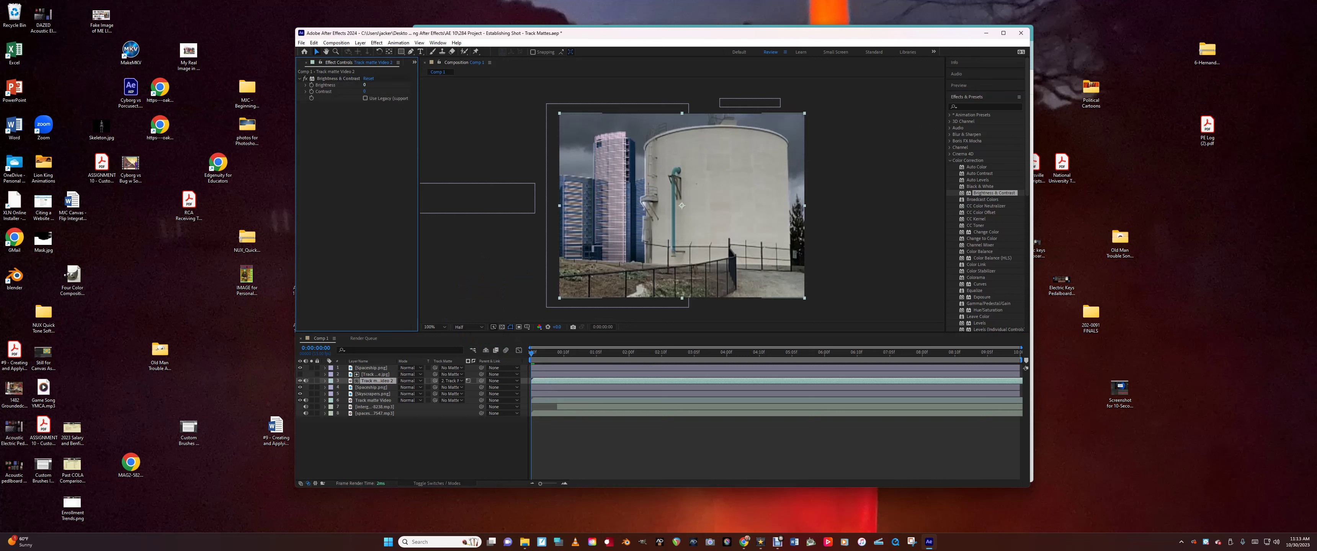
left_click_drag(364, 85, 344, 85)
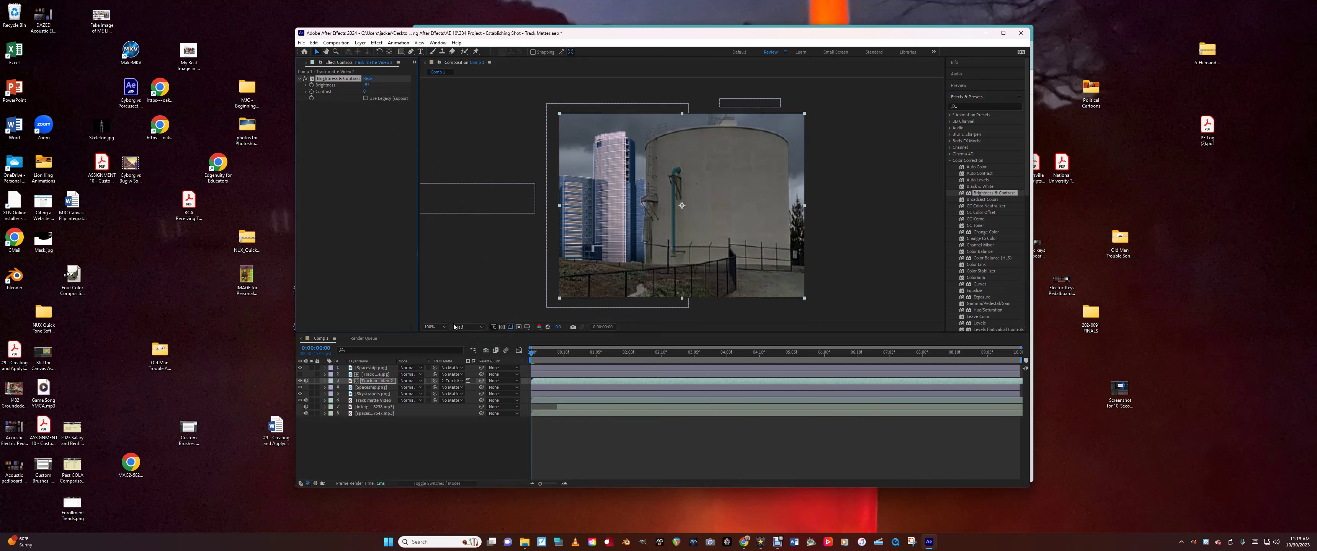
left_click(373, 394)
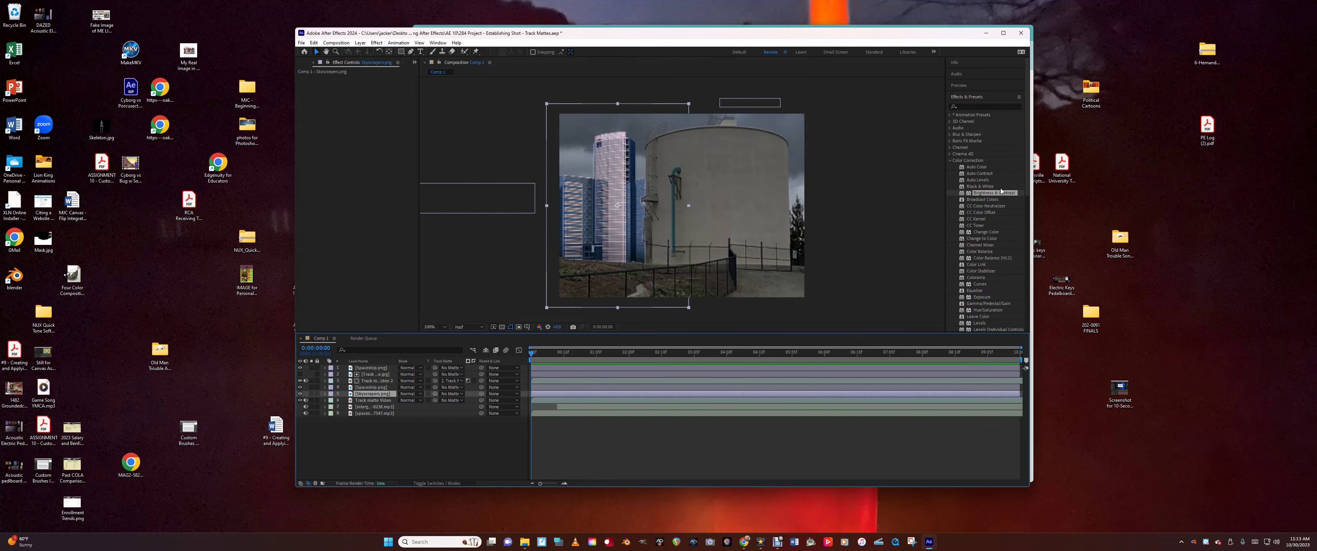
Apply Brightness & Contrast to Skyscrapers.png at brightness -89 and preview the darkened shot.
left_click_drag(1000, 195, 601, 392)
left_click_drag(365, 85, 319, 85)
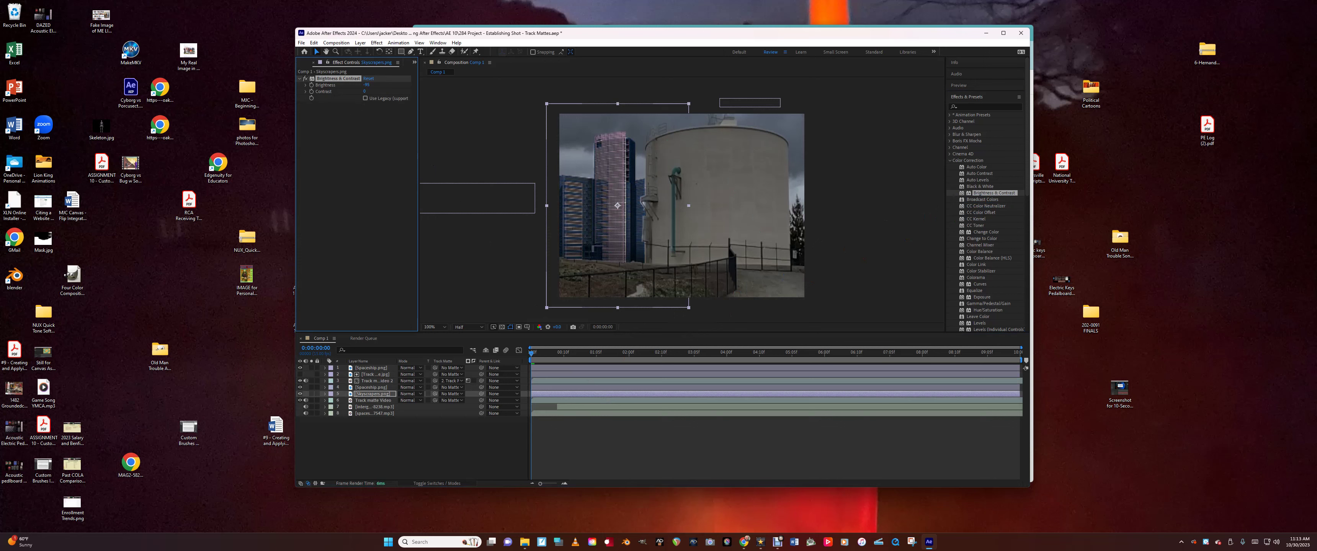
left_click(735, 125)
key("ctrl+b")
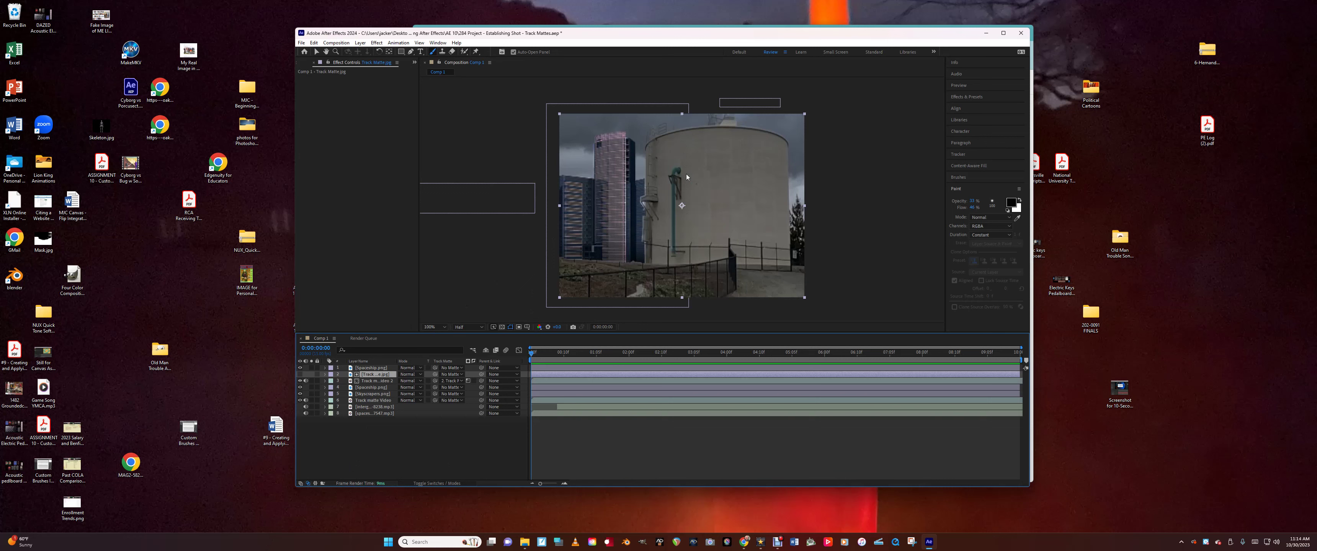
key("space")
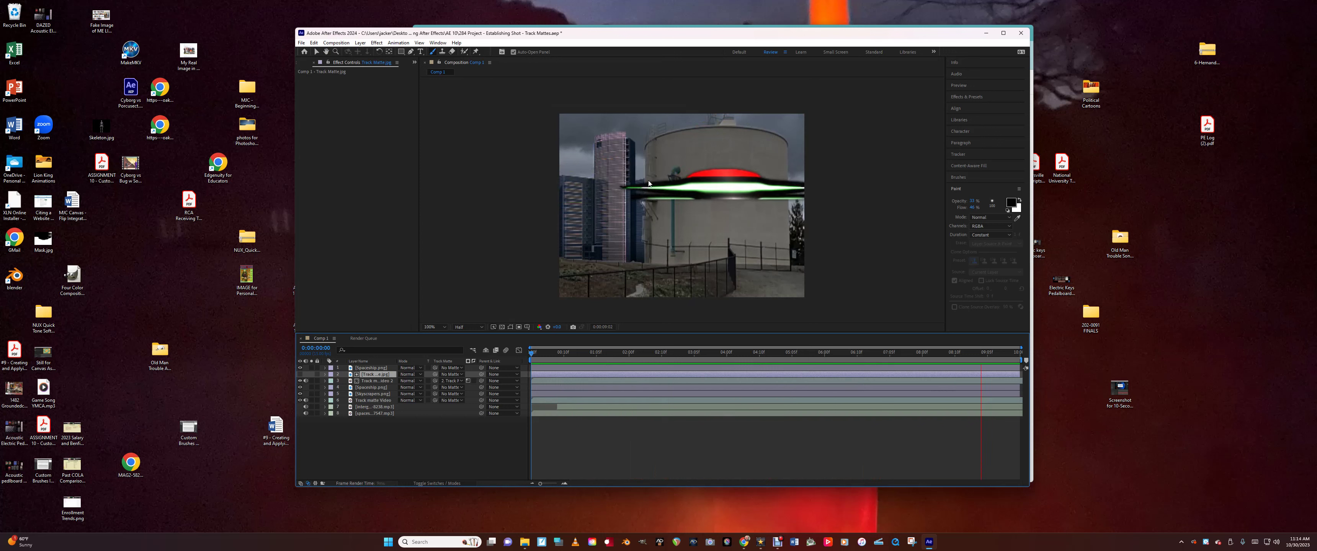
key("space")
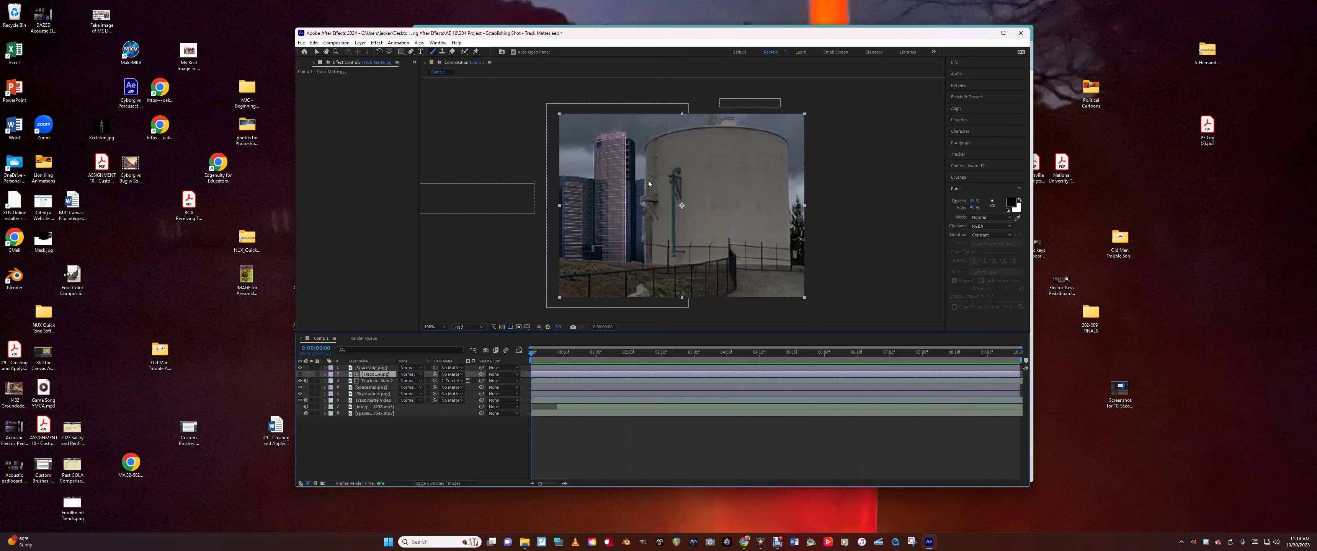
Inspect the Brightness & Contrast settings on Track matte Video 2 in the timeline.
left_click(366, 382)
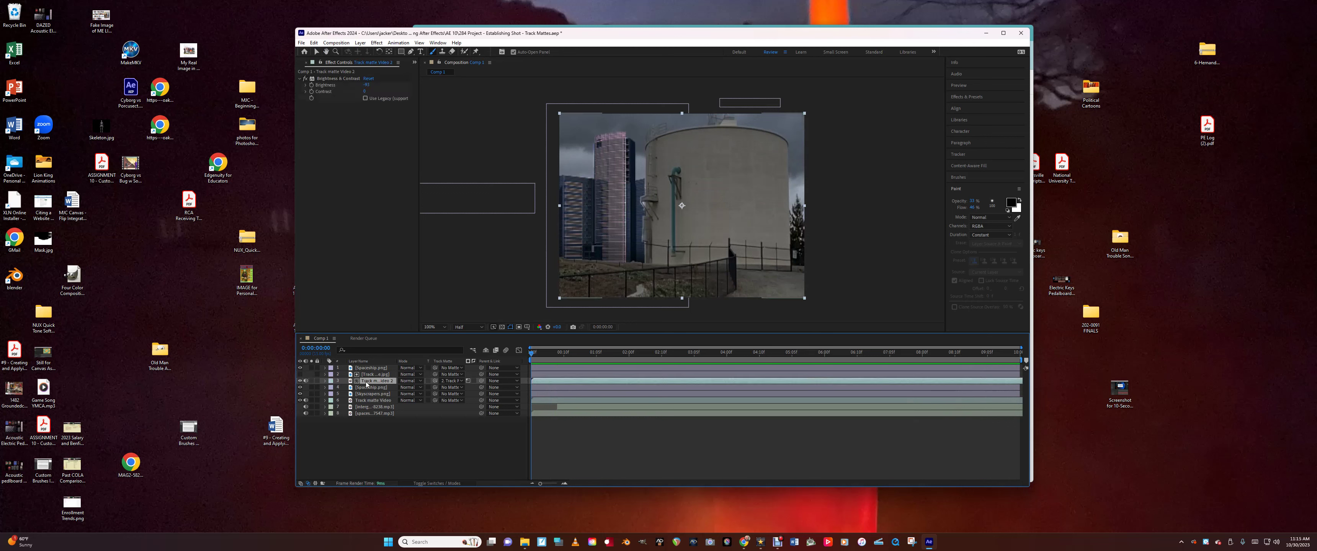
left_click(324, 381)
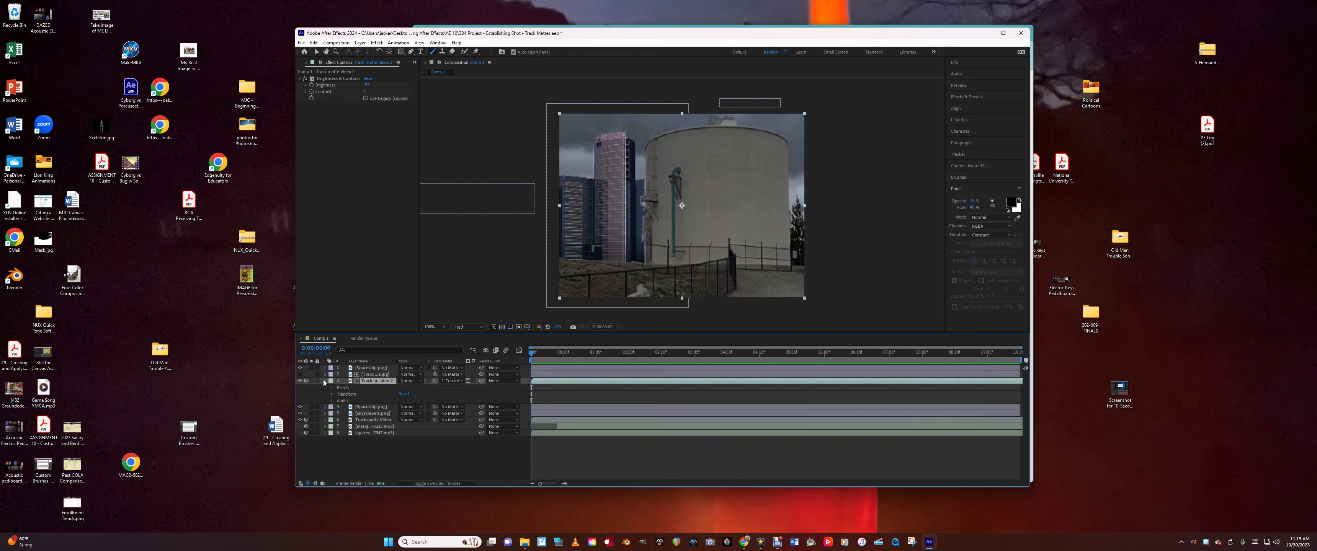
left_click(332, 388)
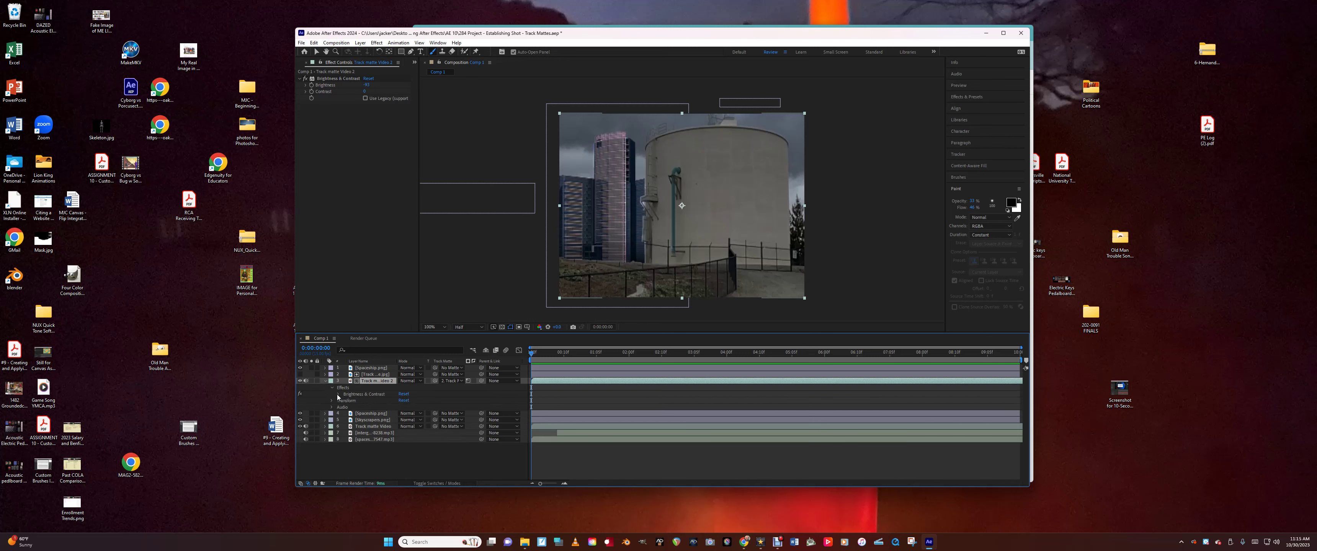
left_click(338, 395)
left_click(366, 401)
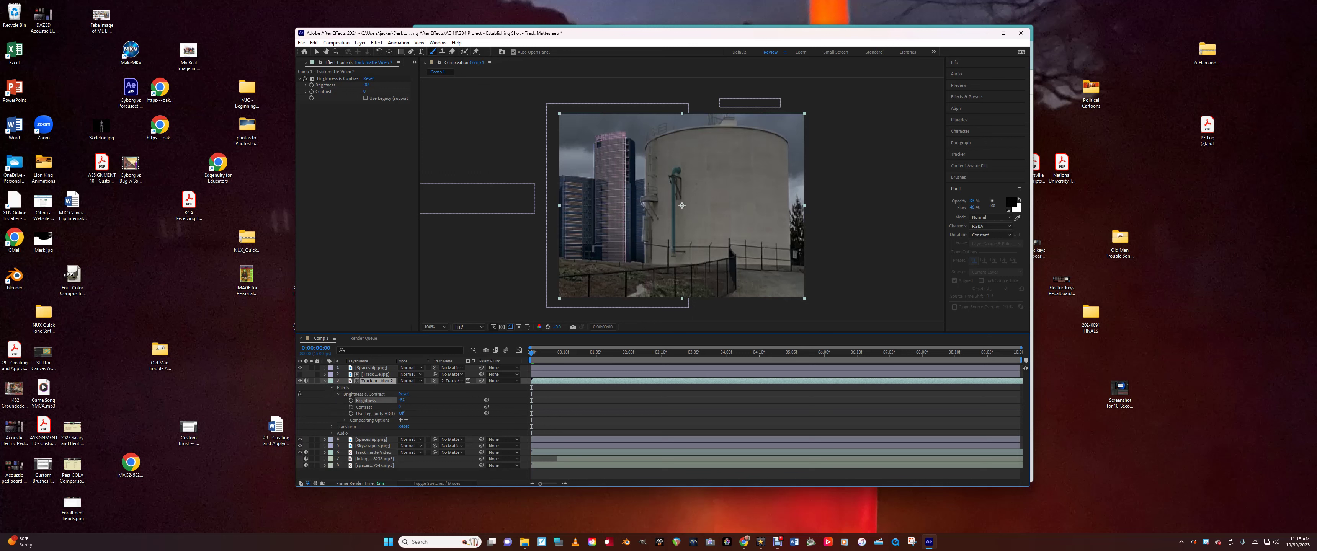
left_click(339, 395)
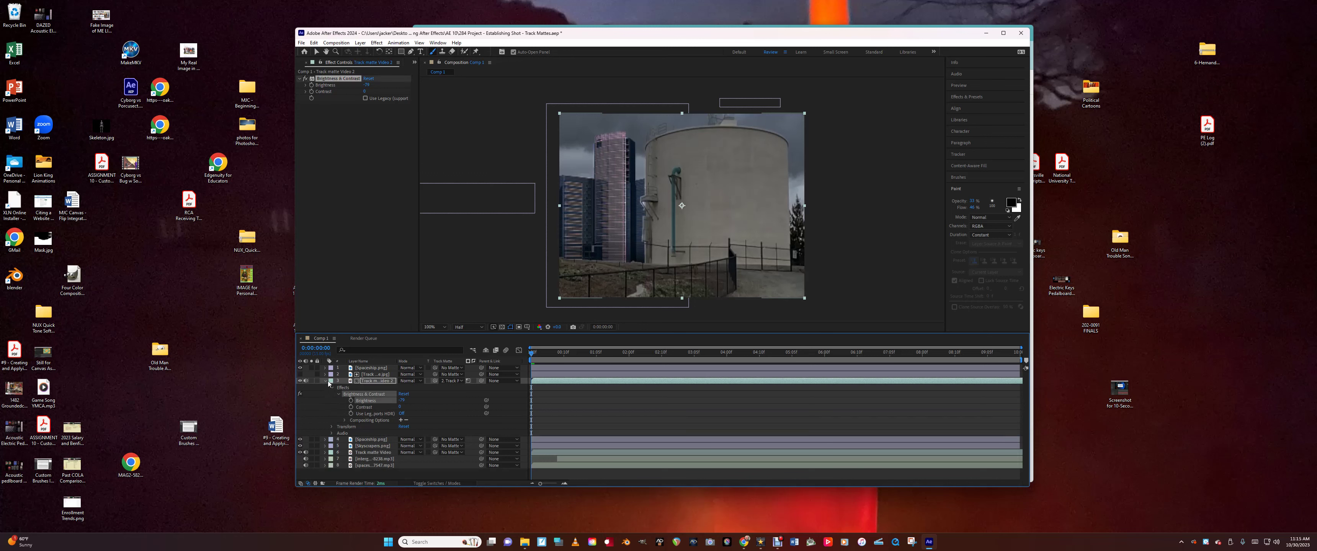
left_click(325, 381)
Adjust Skyscrapers.png's Brightness & Contrast brightness to -86.
left_click(321, 394)
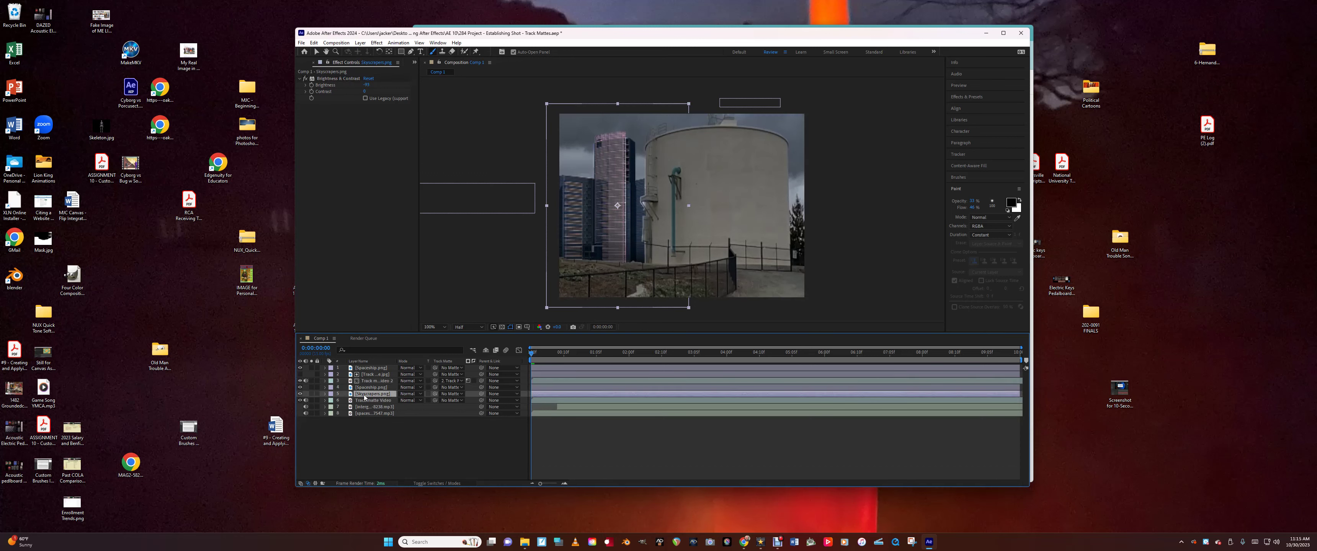
left_click(324, 394)
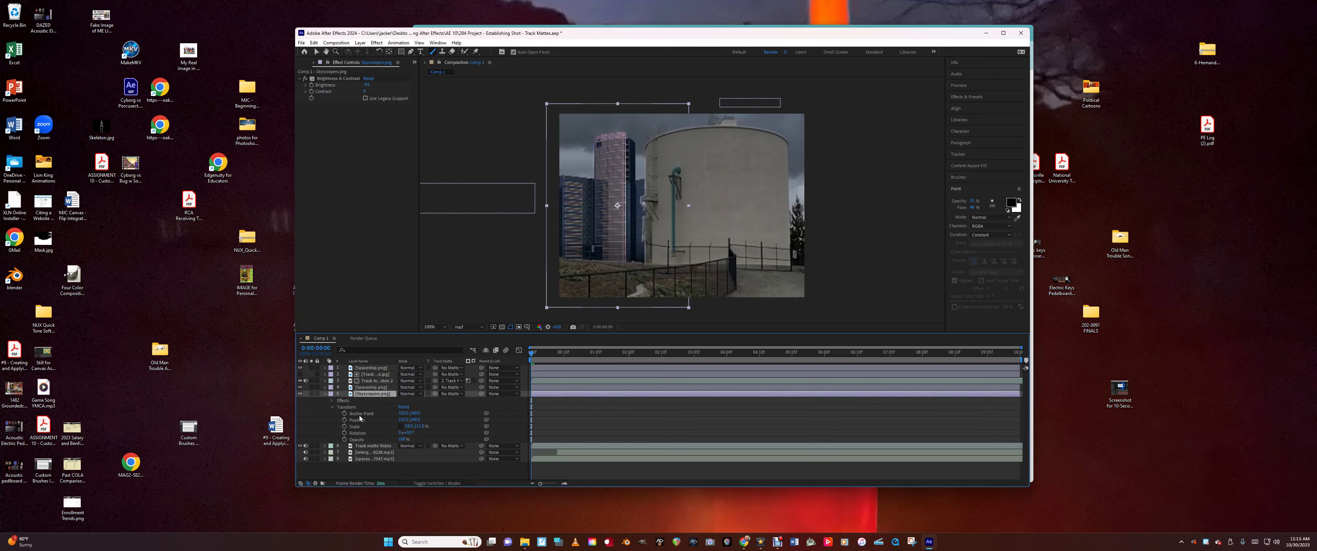
left_click(333, 402)
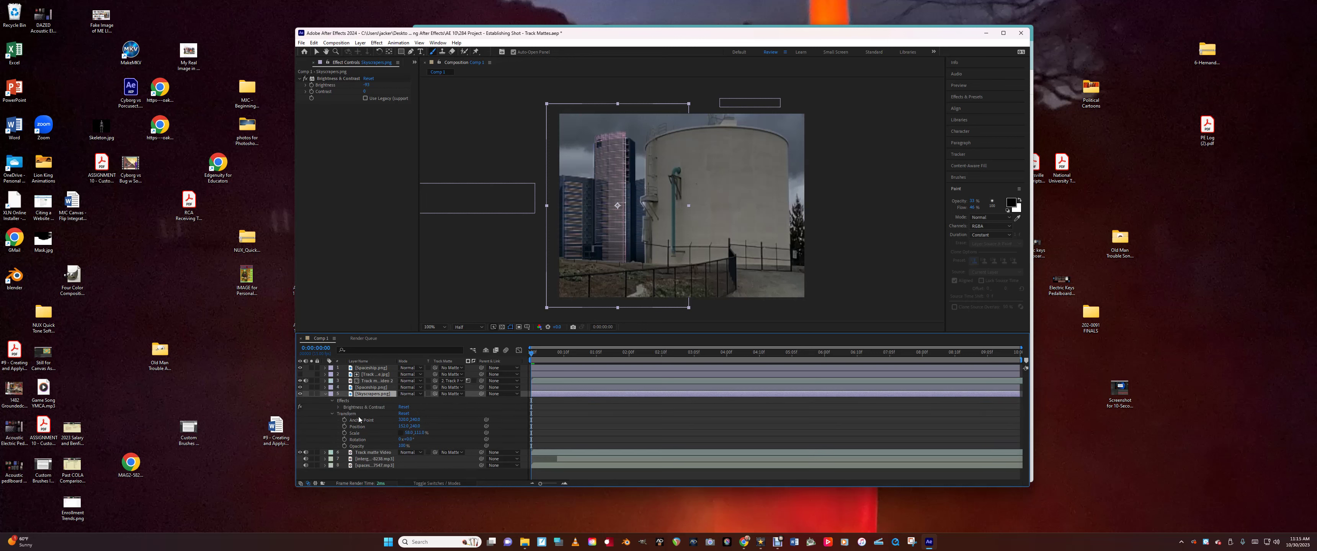
left_click(338, 407)
left_click_drag(401, 413, 405, 413)
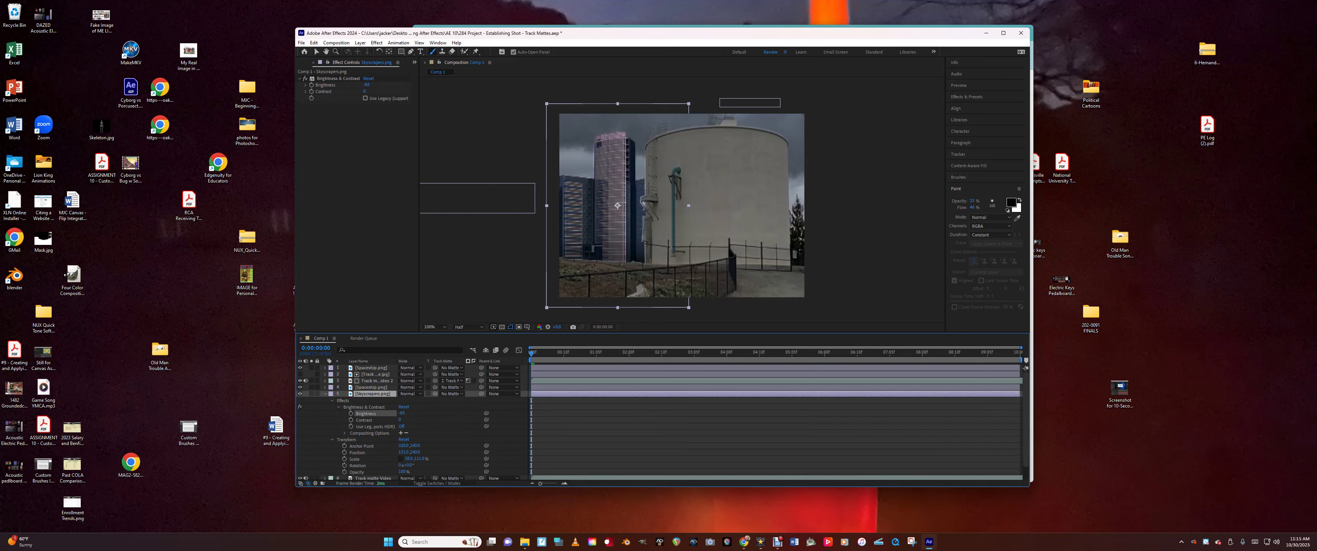
left_click(337, 79)
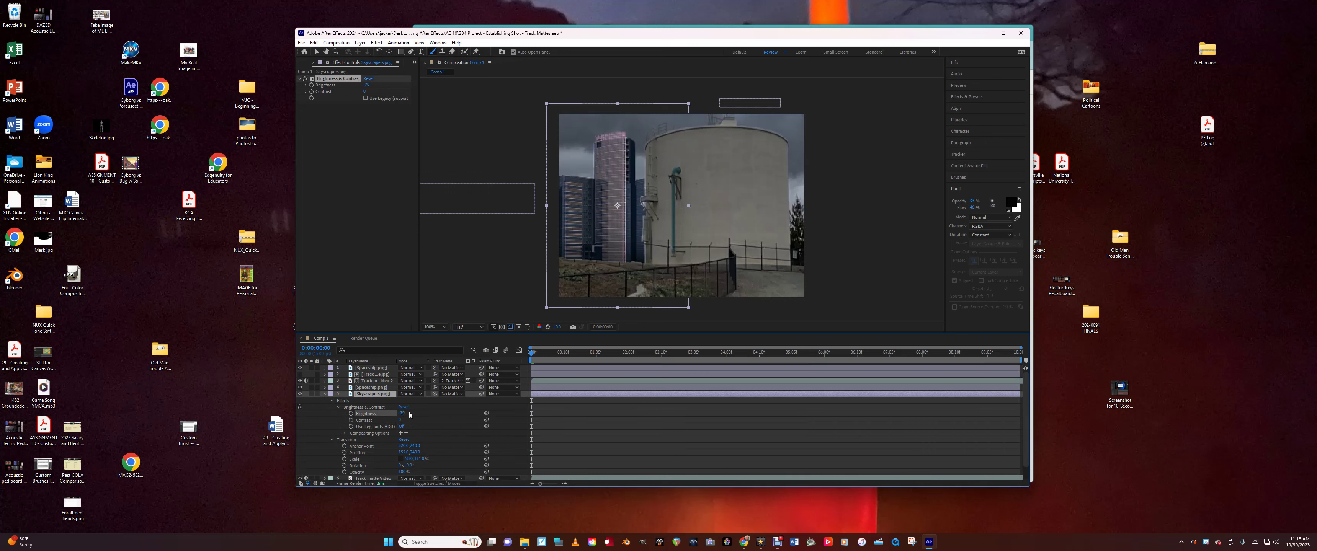
left_click(325, 394)
Set Track matte Video's Brightness & Contrast brightness to -87 and preview the shot.
left_click(325, 401)
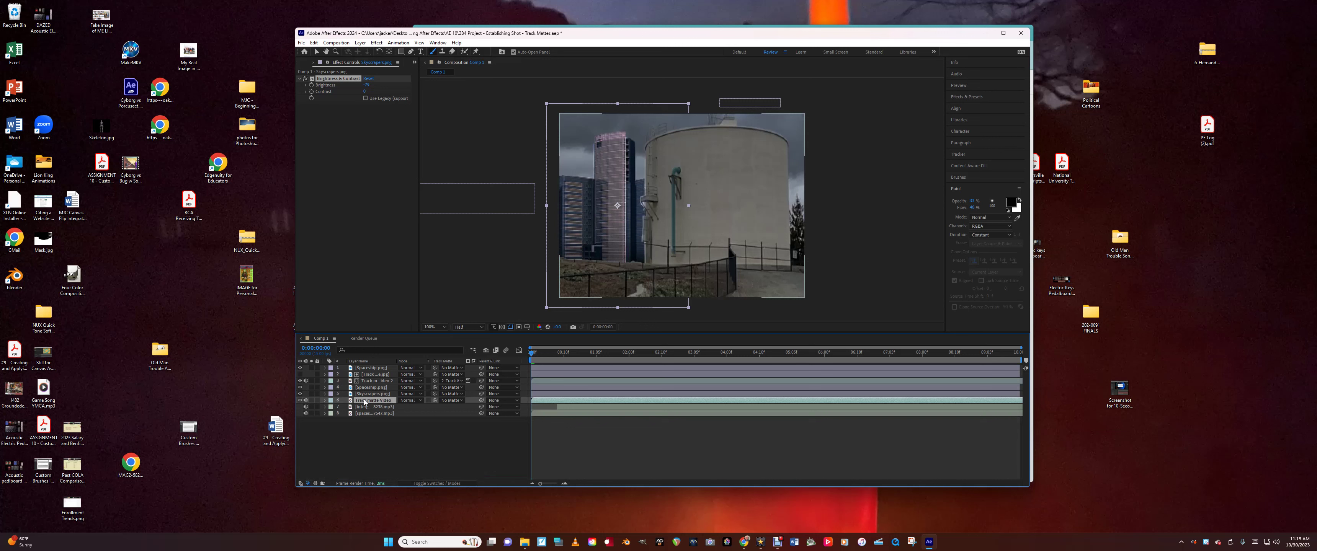
left_click(325, 401)
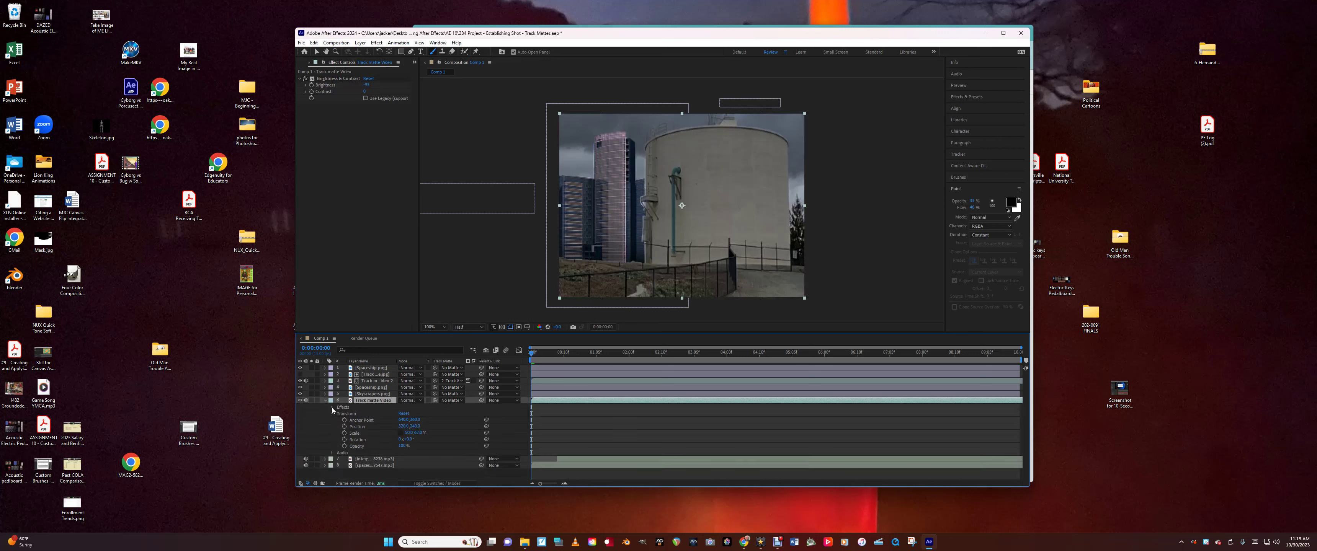
left_click(332, 407)
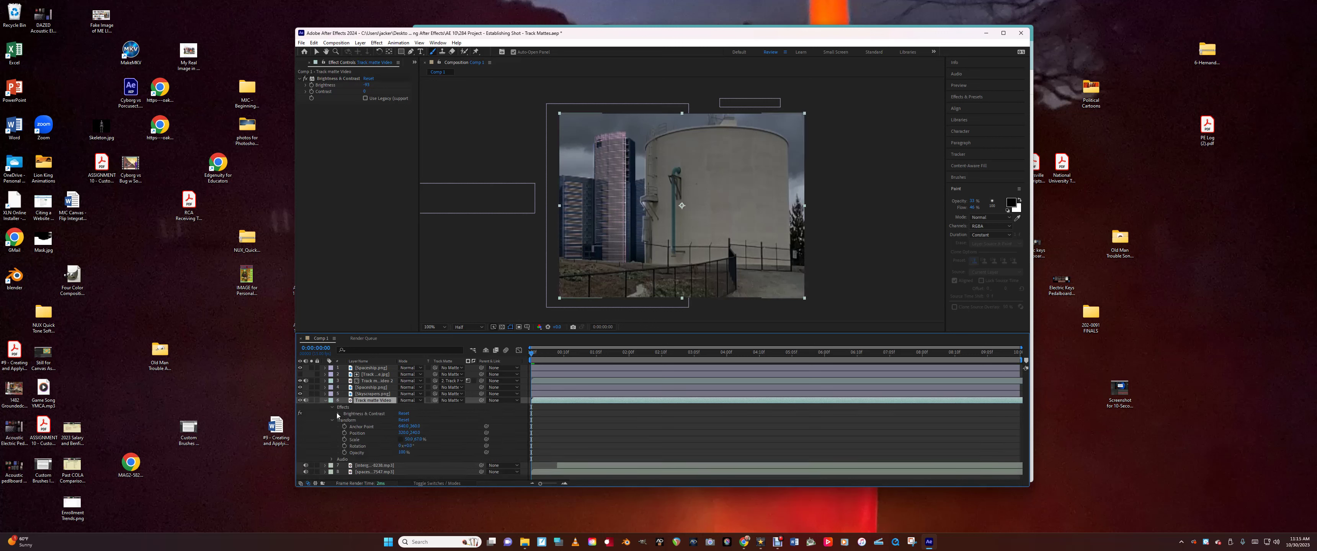
left_click(338, 413)
left_click_drag(407, 424, 413, 424)
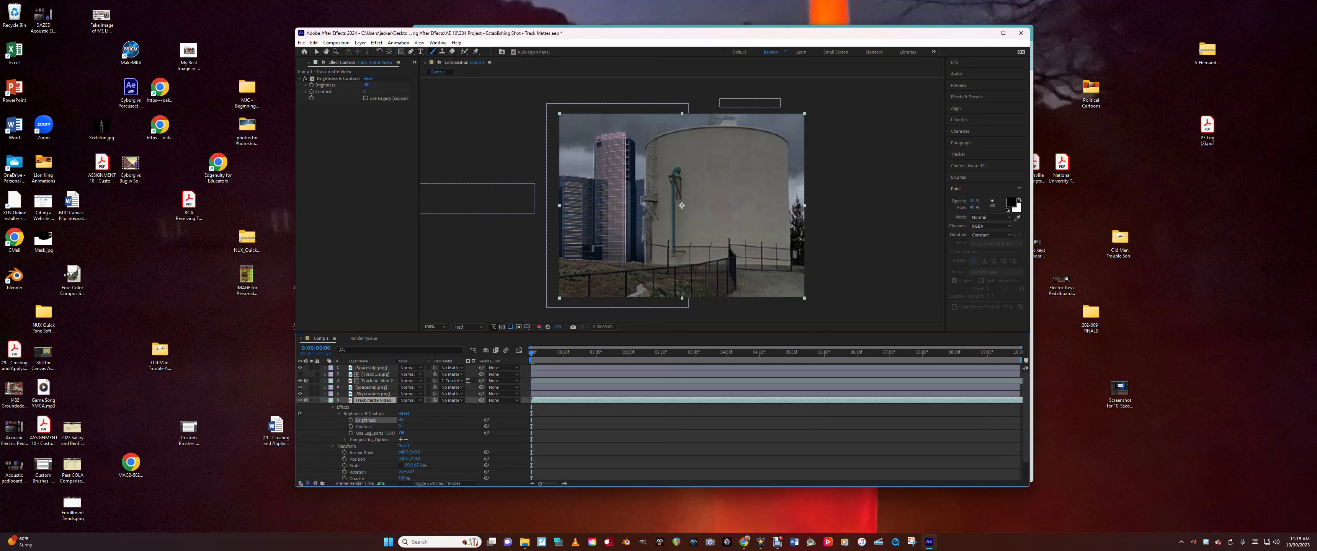
left_click(363, 413)
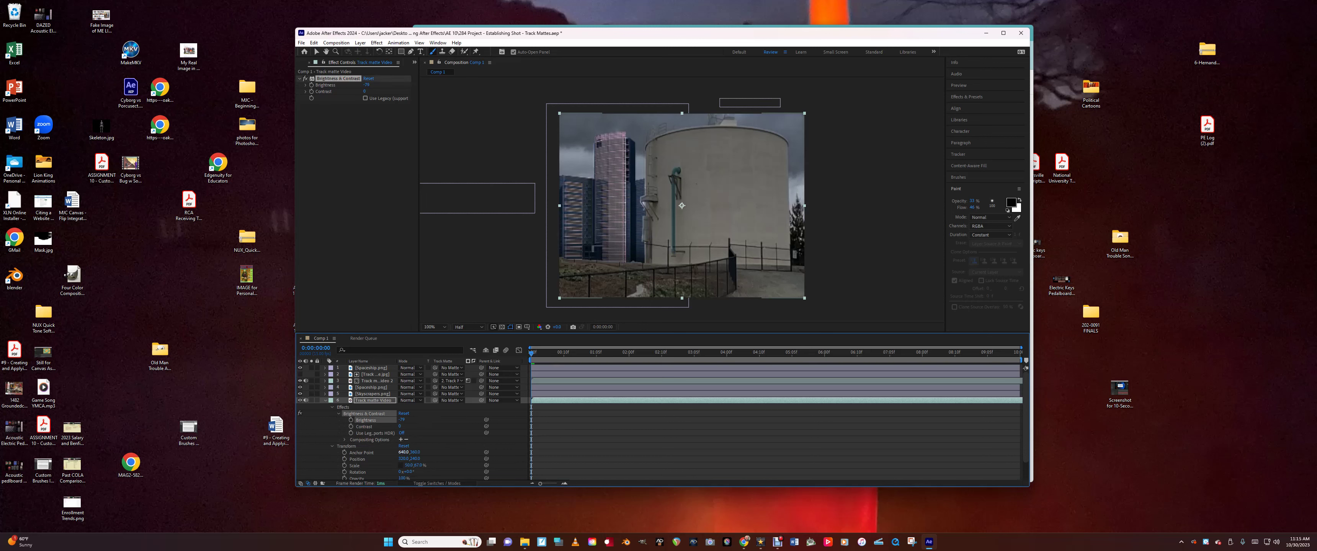
left_click(325, 402)
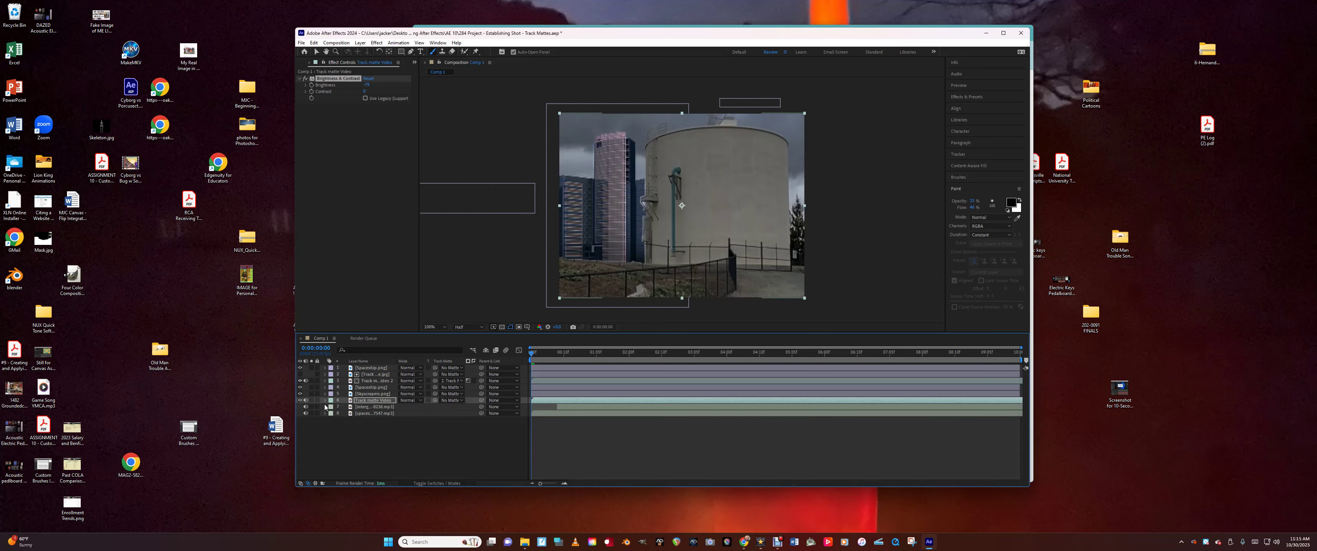
key("space")
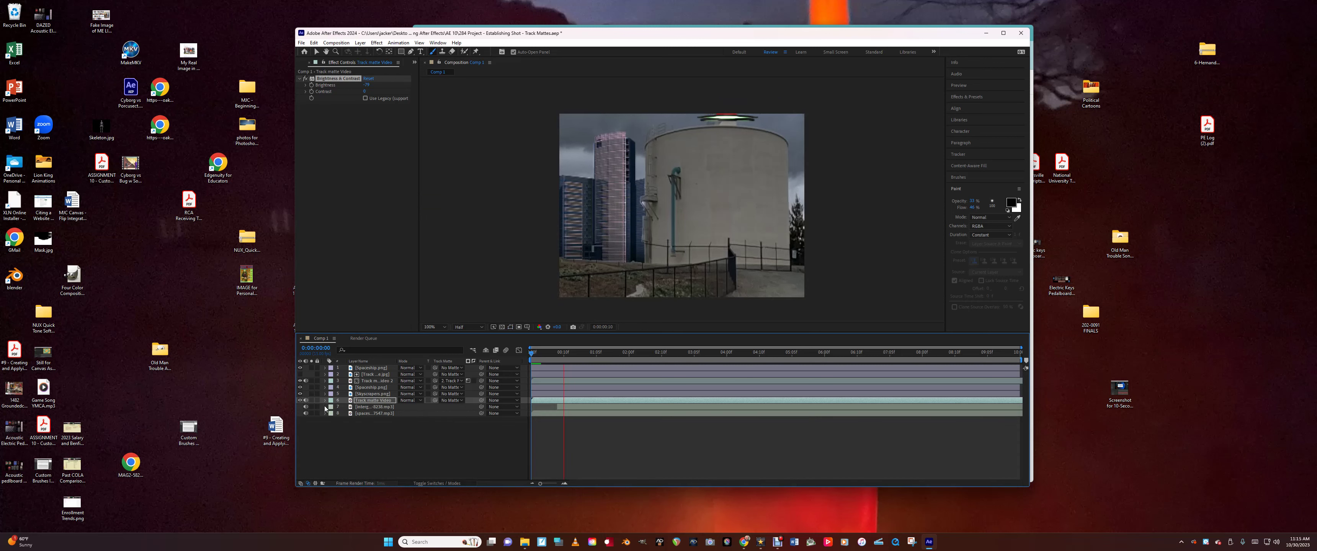